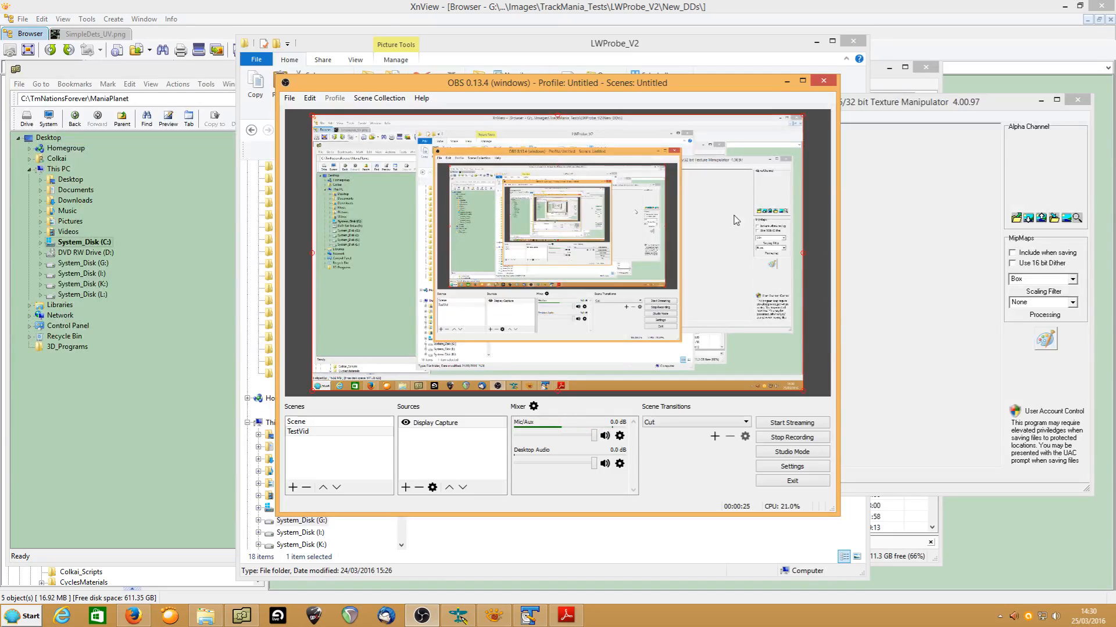
# - Load Icon.png from the LWProbe_V2 folder into DXTBmp and open the New_DDs folder in File Explorer
pyautogui.click(787, 85)
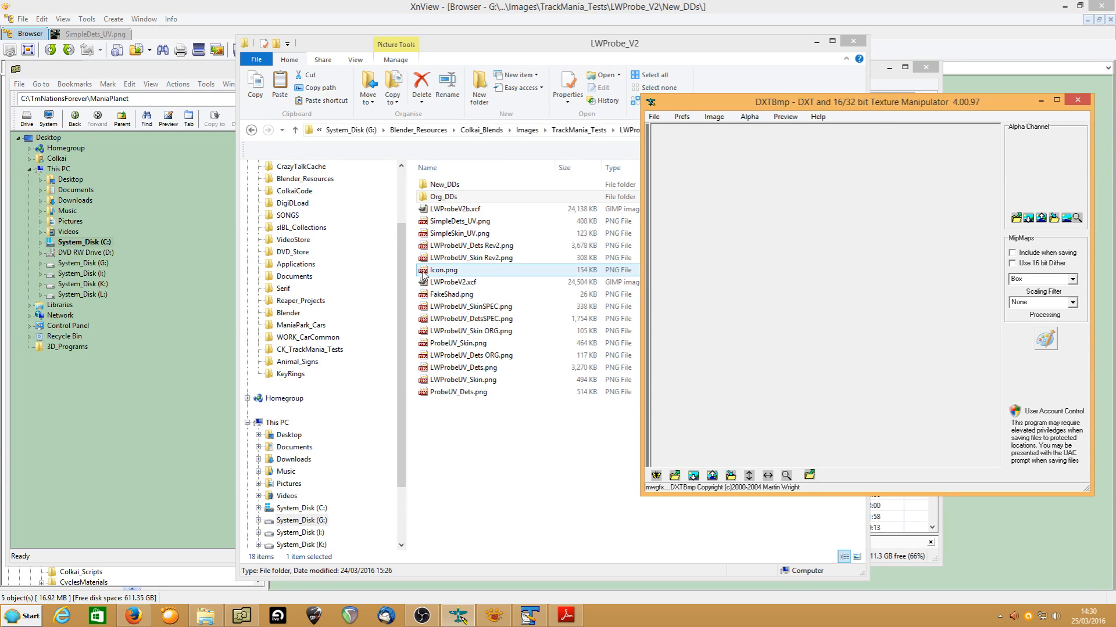
pyautogui.moveTo(423, 275); pyautogui.dragTo(853, 256)
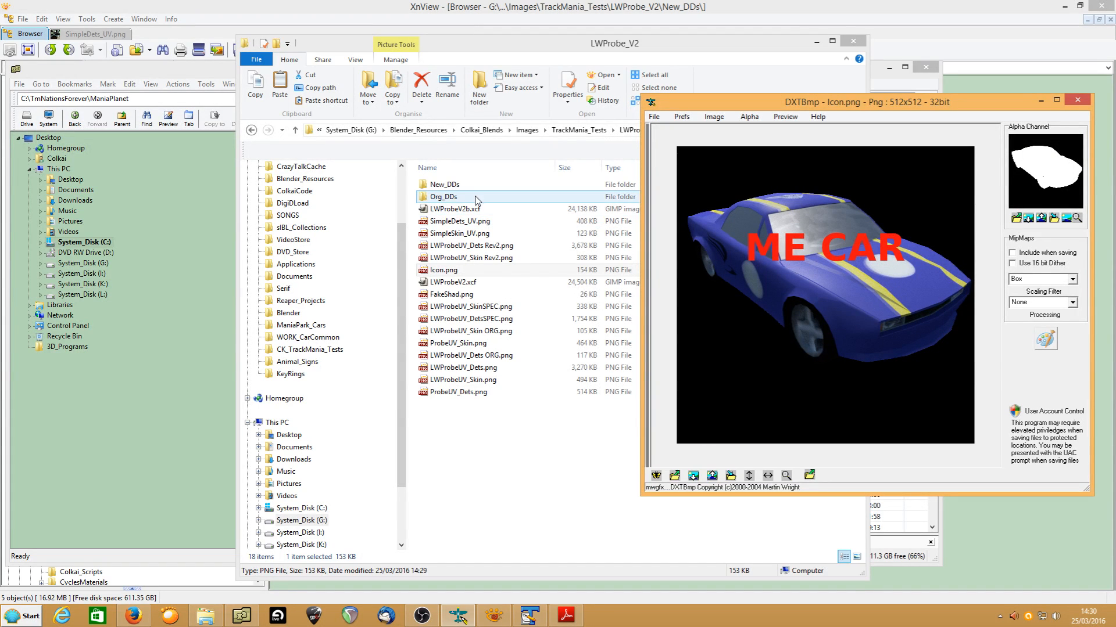
pyautogui.click(452, 187)
pyautogui.doubleClick(451, 187)
pyautogui.click(693, 126)
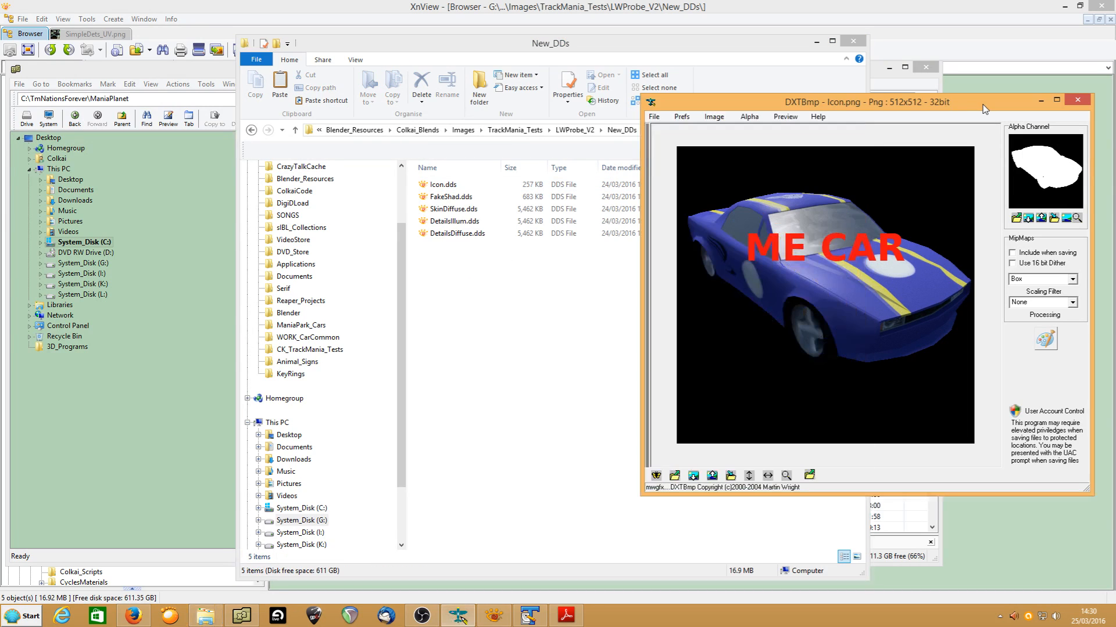
# - Export the loaded image as Icon.dds in DDS DXT5 format to the New_DDs folder, overwriting the existing file
pyautogui.click(654, 116)
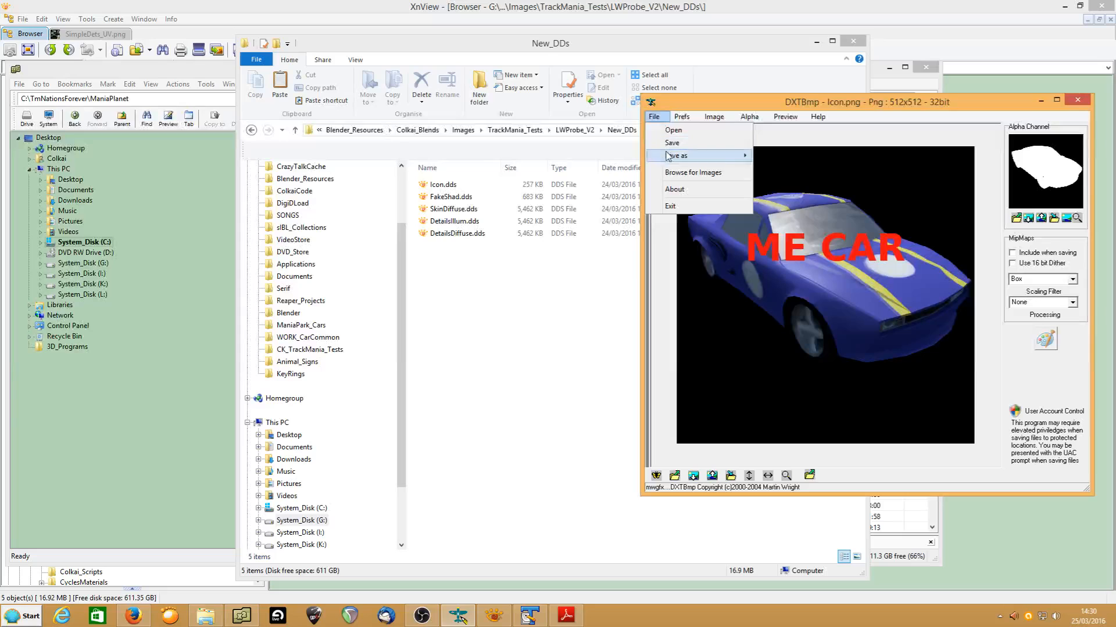
pyautogui.moveTo(691, 156)
pyautogui.click(785, 156)
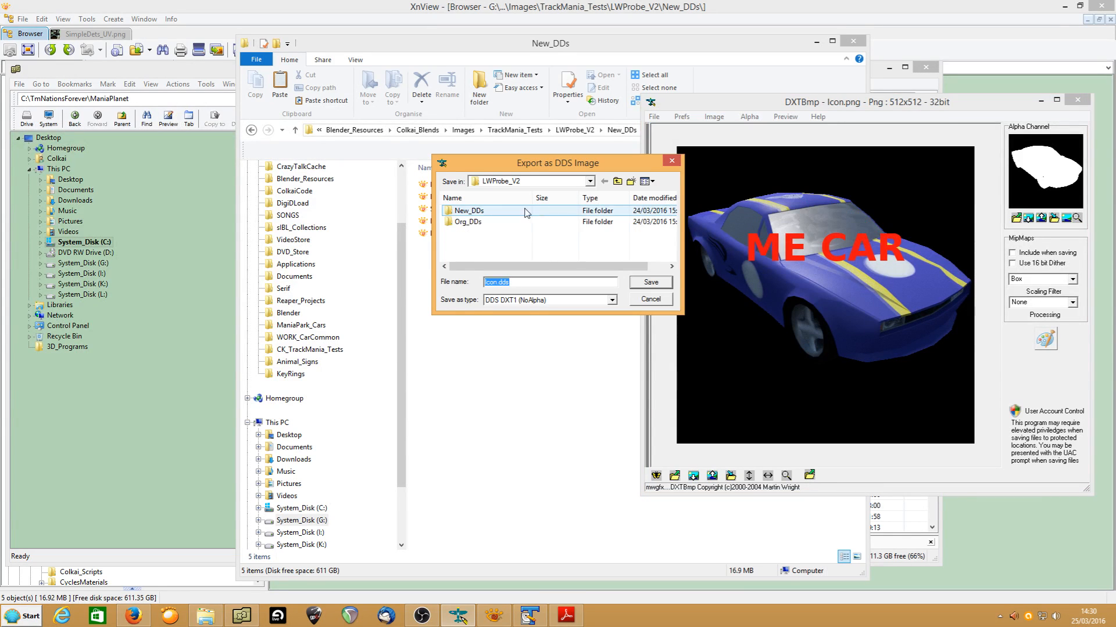
pyautogui.doubleClick(467, 213)
pyautogui.click(518, 301)
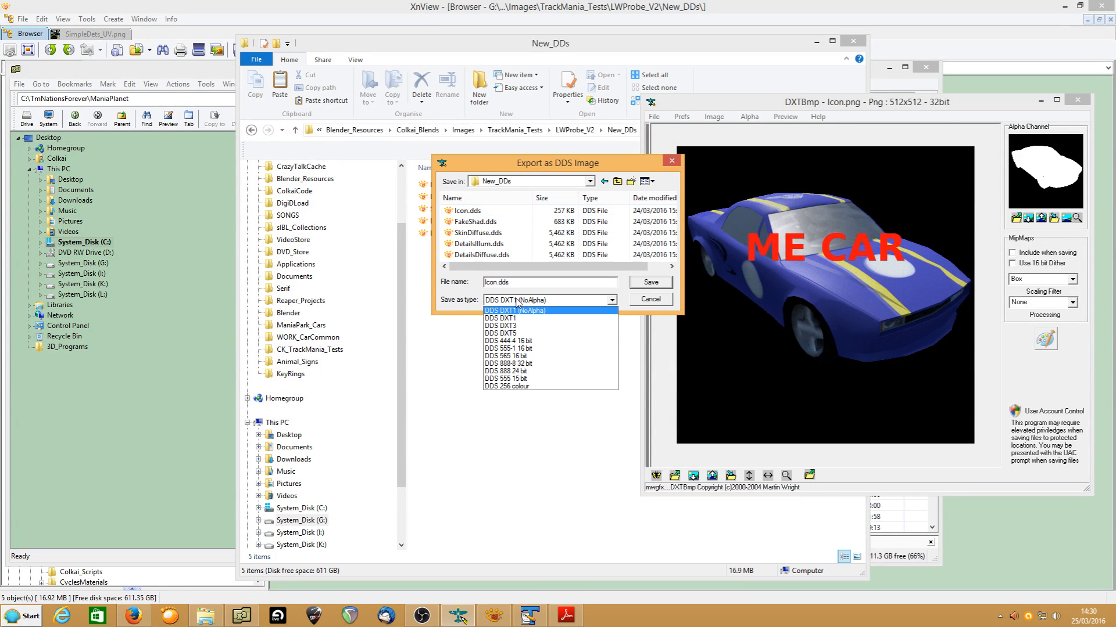
pyautogui.click(500, 334)
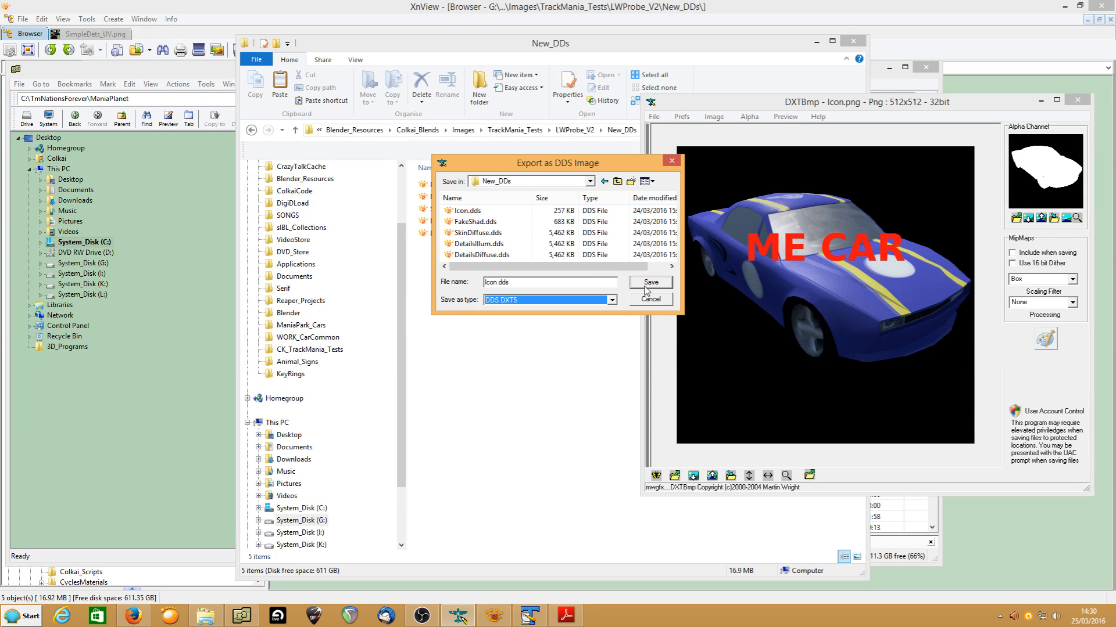
pyautogui.click(650, 283)
pyautogui.click(595, 314)
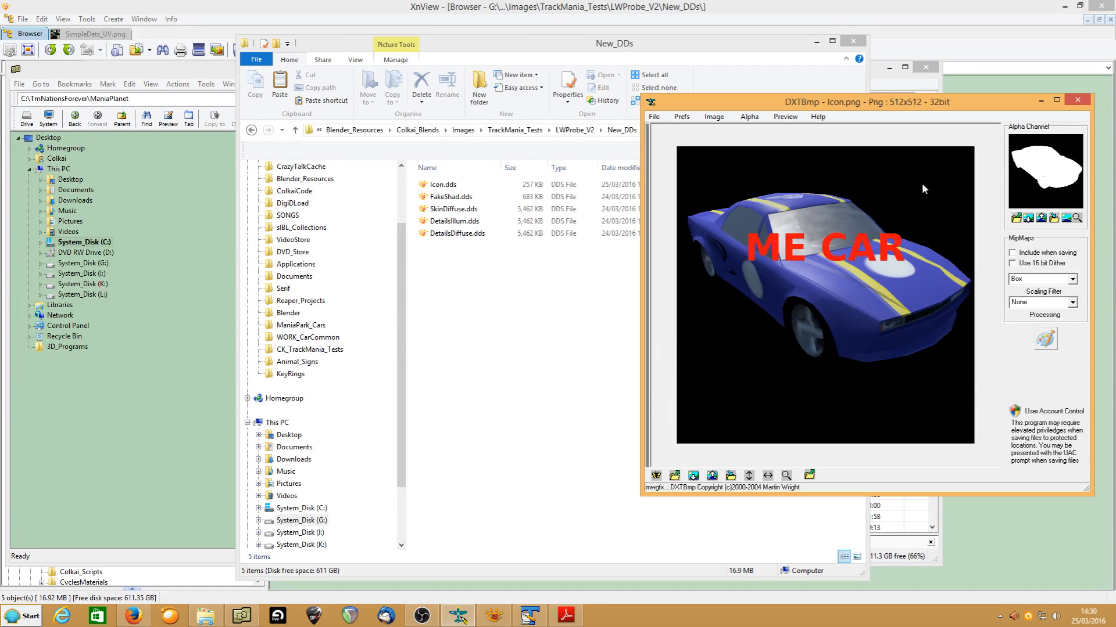
# - Close DXTBmp and open the exported Icon.dds in XnView to check the car icon
pyautogui.click(1077, 100)
pyautogui.click(450, 184)
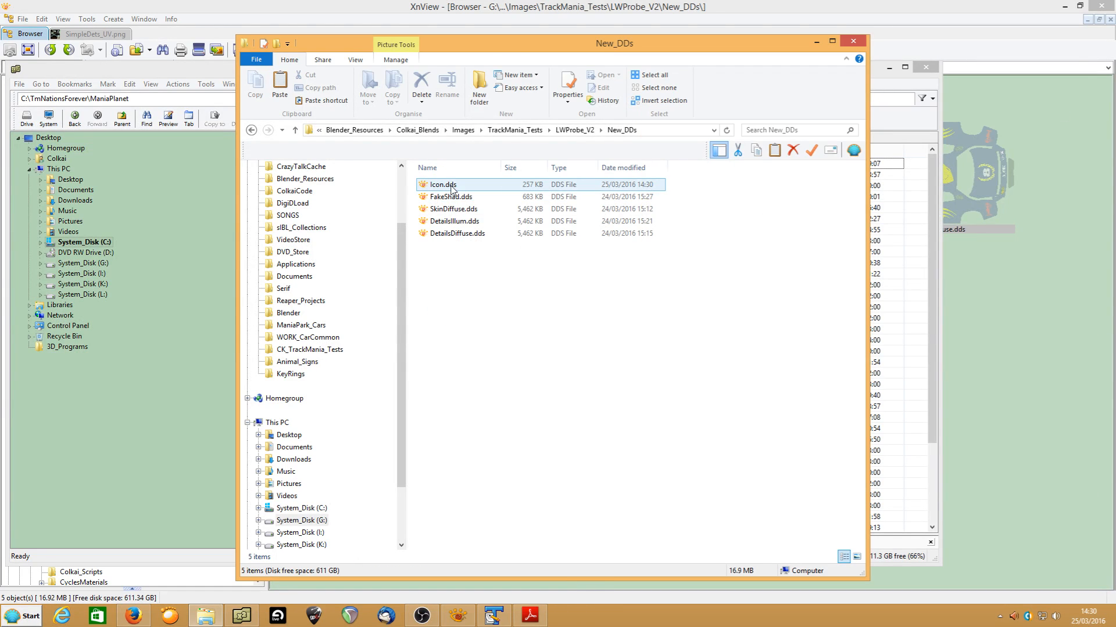
pyautogui.doubleClick(451, 185)
pyautogui.doubleClick(451, 185)
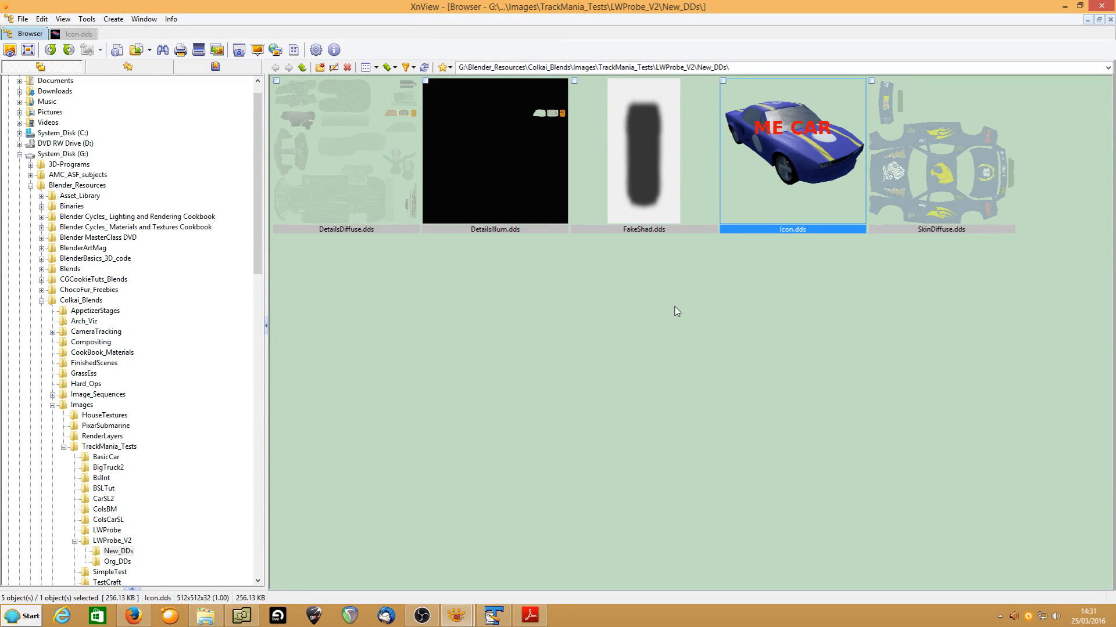
# - Switch to the Blender-2-Trackmania2.pdf guide in Adobe Reader and examine the Using NadeoImporter section's install, personal data and CarCommon folder paths
pyautogui.click(528, 621)
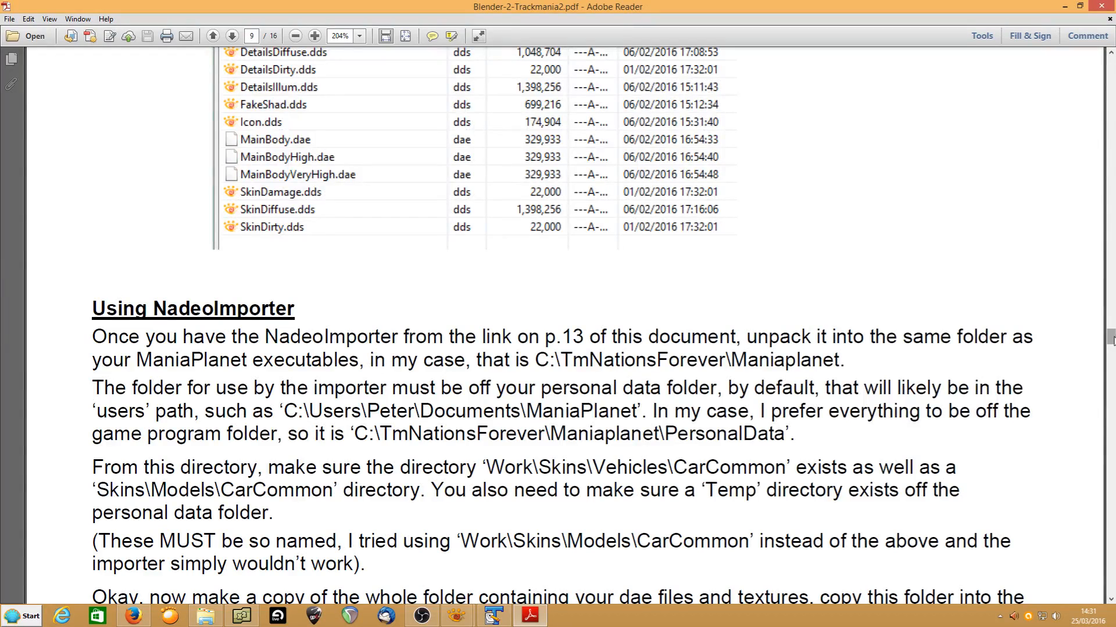
pyautogui.moveTo(1110, 337); pyautogui.dragTo(1110, 340)
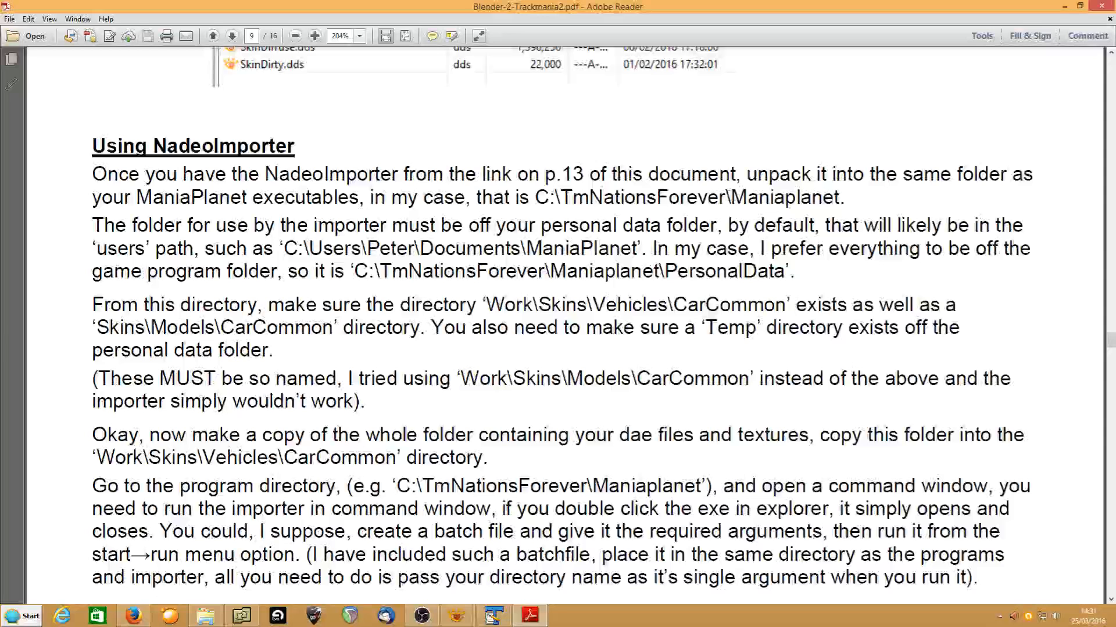
pyautogui.moveTo(729, 198); pyautogui.dragTo(849, 197)
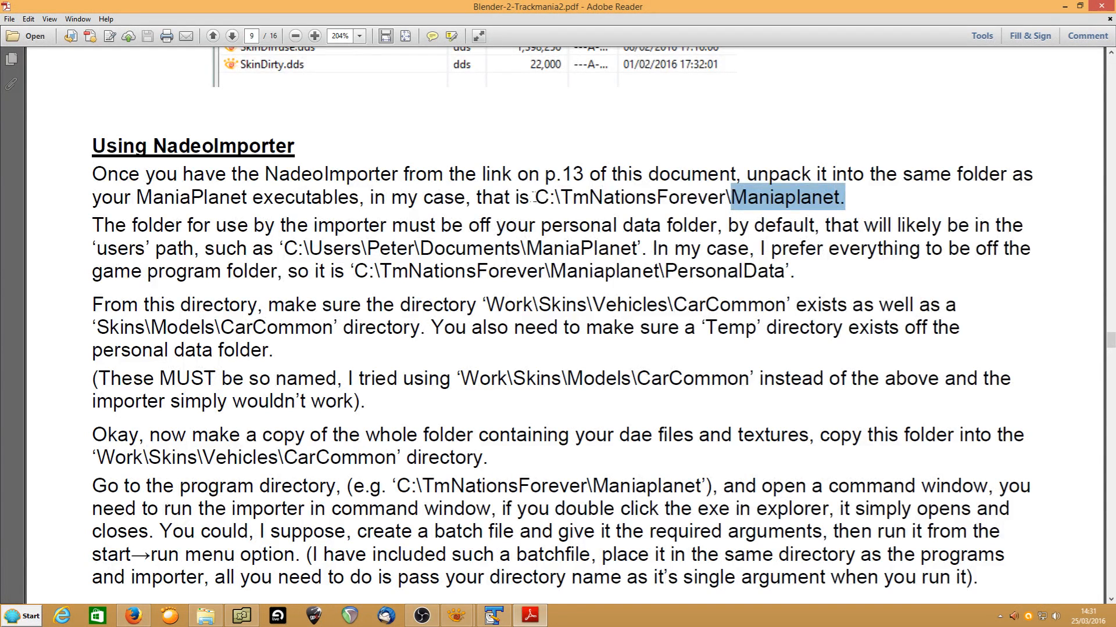
pyautogui.moveTo(533, 198); pyautogui.dragTo(726, 198)
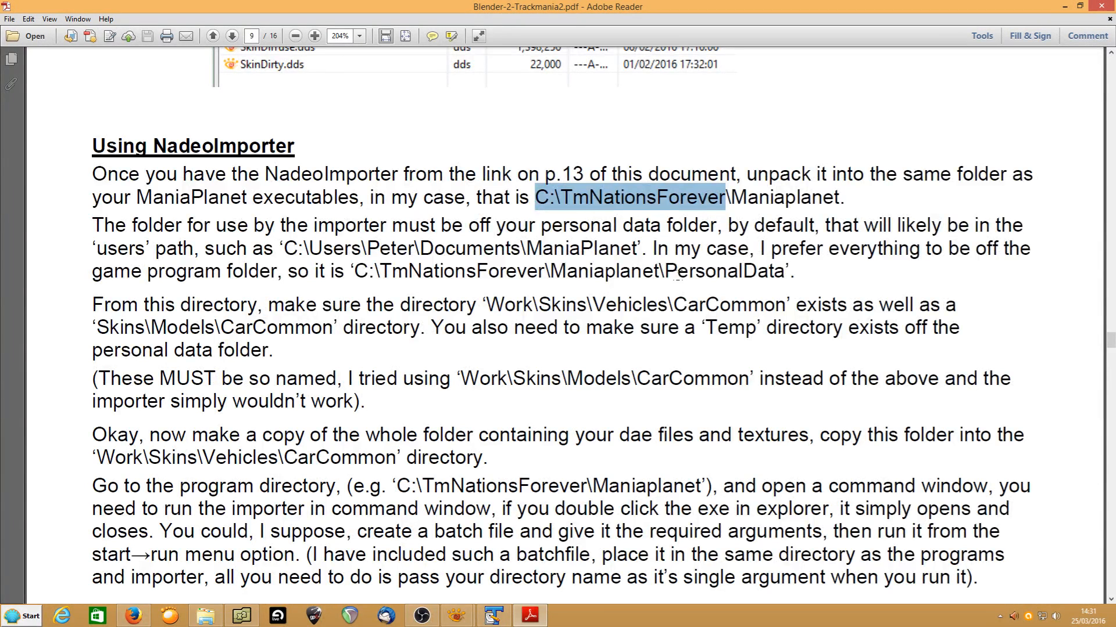
pyautogui.moveTo(354, 272); pyautogui.dragTo(786, 267)
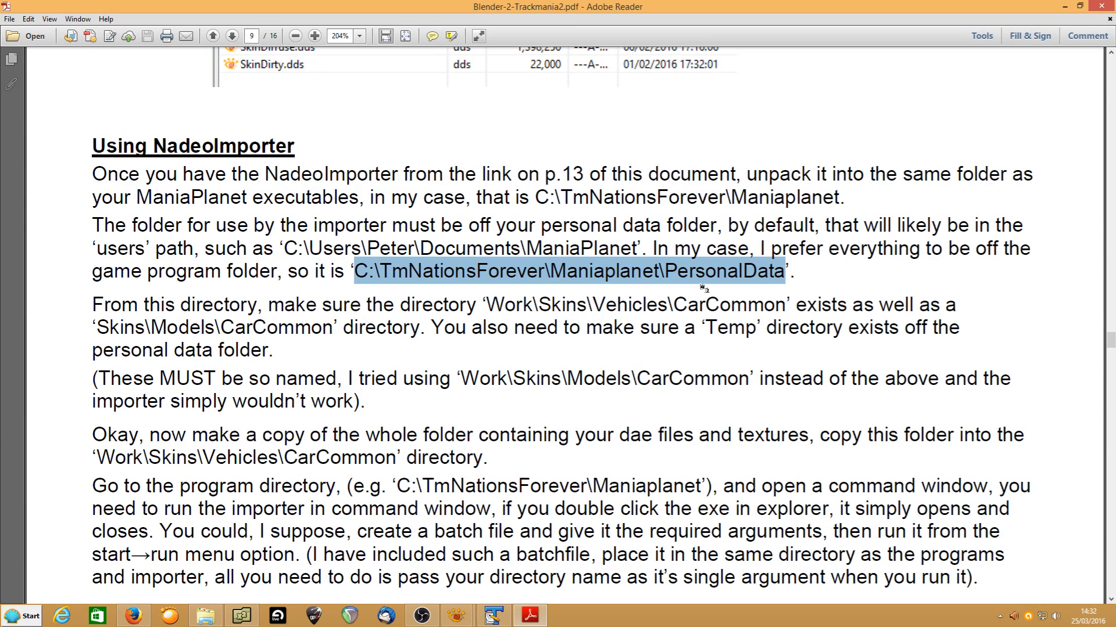
pyautogui.moveTo(284, 249); pyautogui.dragTo(639, 247)
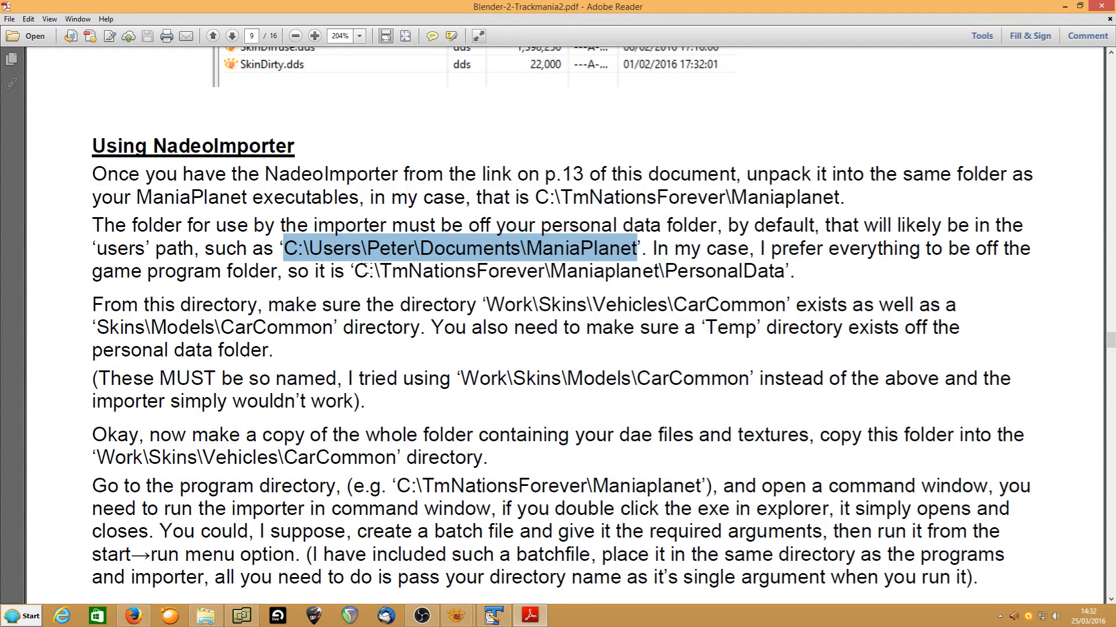
pyautogui.moveTo(354, 271); pyautogui.dragTo(787, 278)
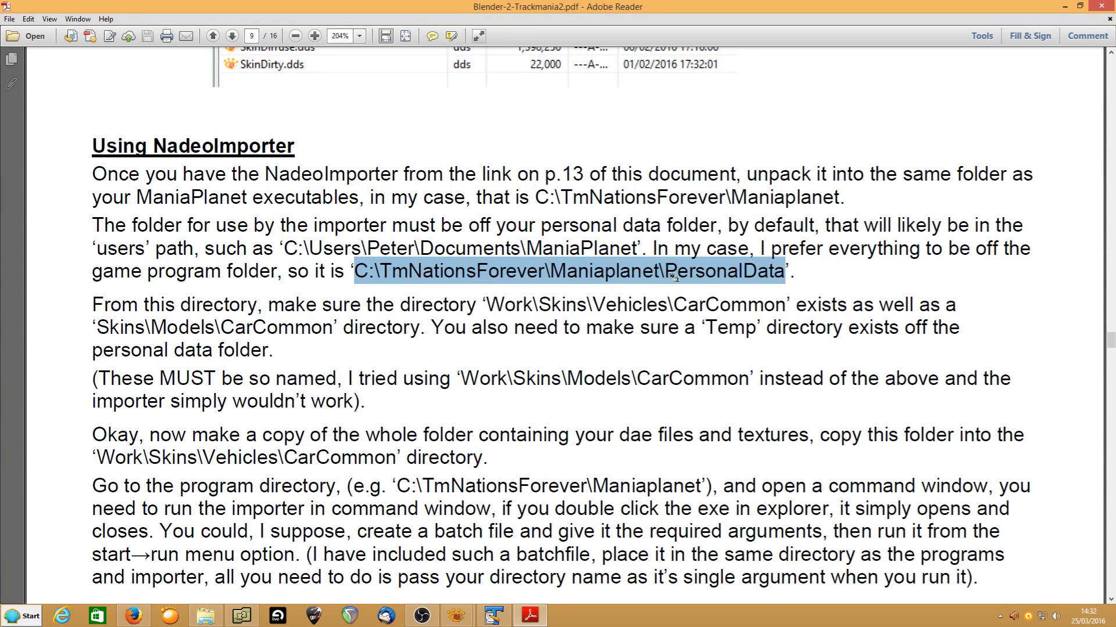
pyautogui.moveTo(664, 271); pyautogui.dragTo(784, 271)
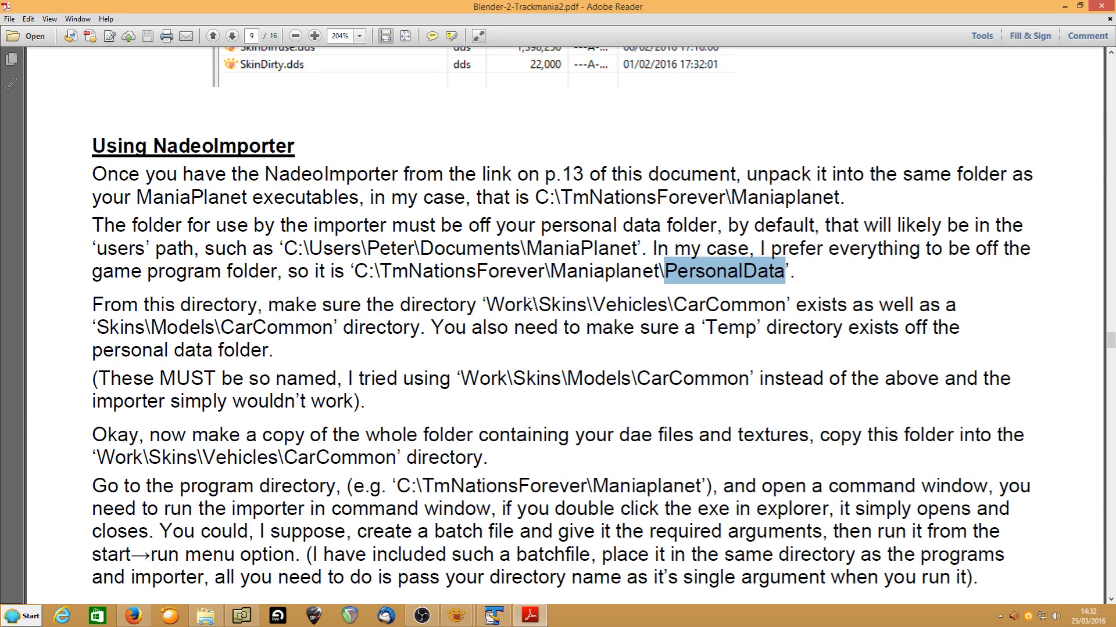
pyautogui.moveTo(486, 303); pyautogui.dragTo(786, 304)
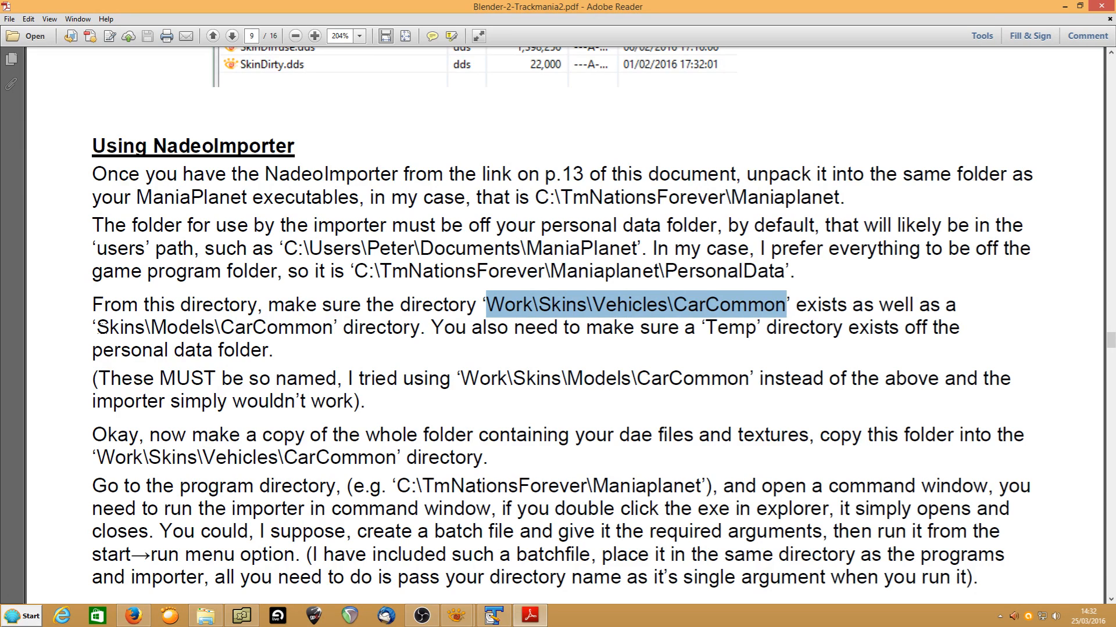
pyautogui.moveTo(97, 328); pyautogui.dragTo(335, 326)
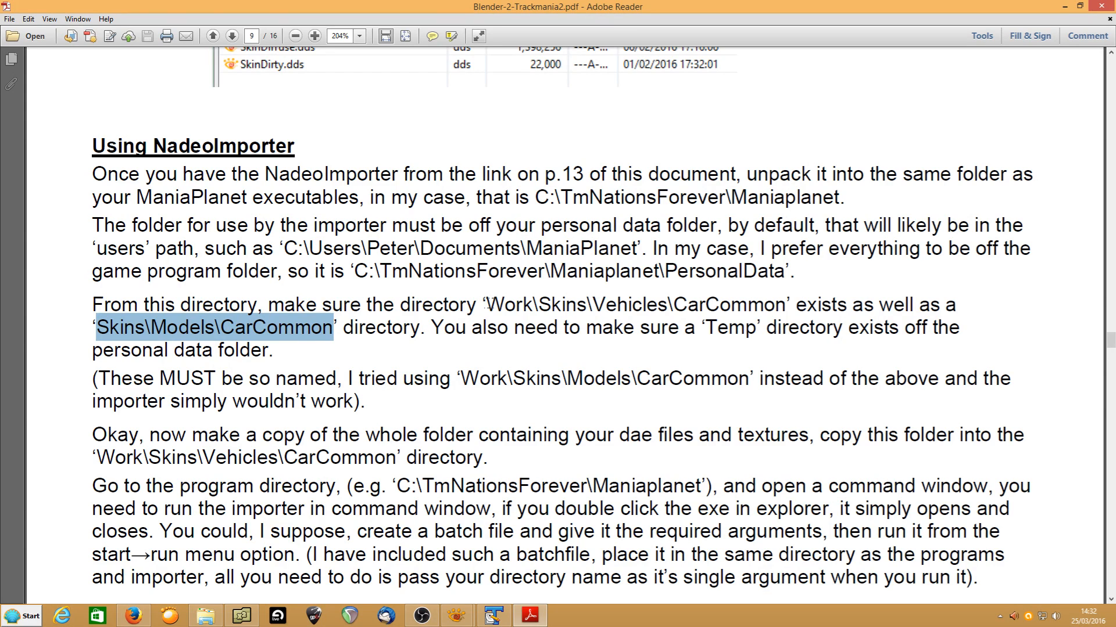
pyautogui.moveTo(487, 304); pyautogui.dragTo(783, 304)
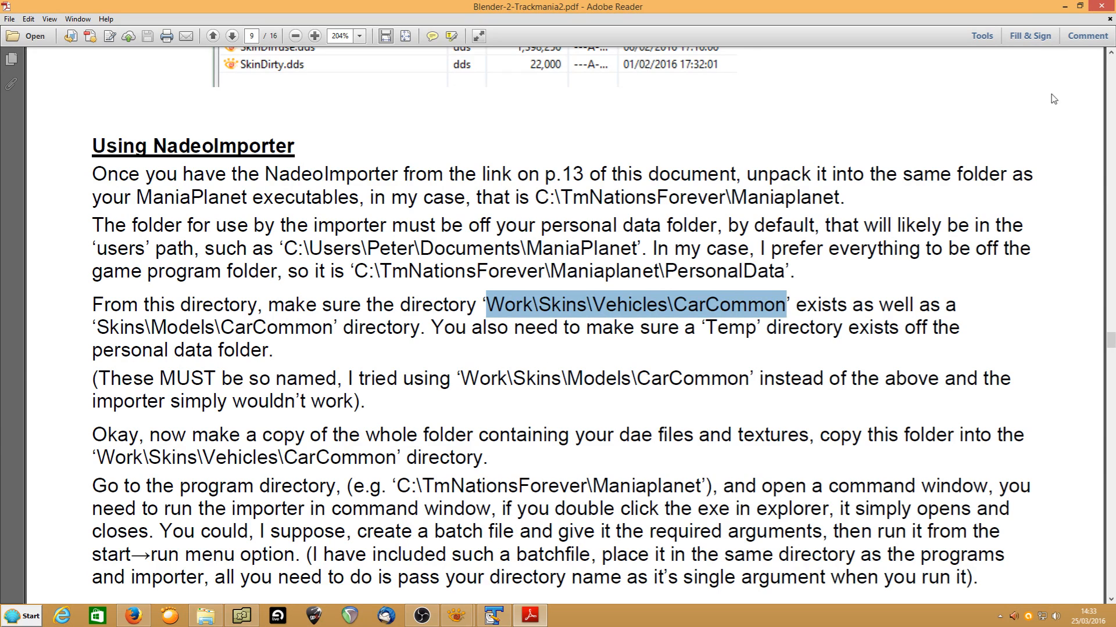
# - Switch to File Explorer and go up from New_DDs to the LWProbe_V2 folder
pyautogui.click(205, 616)
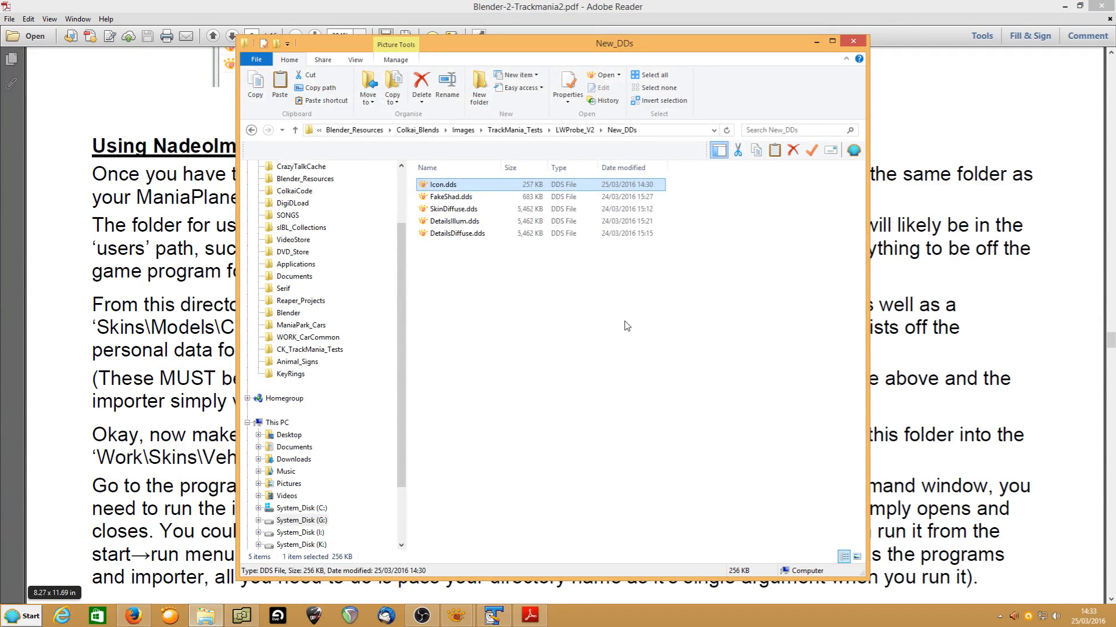
pyautogui.click(585, 311)
pyautogui.moveTo(538, 288); pyautogui.dragTo(491, 285)
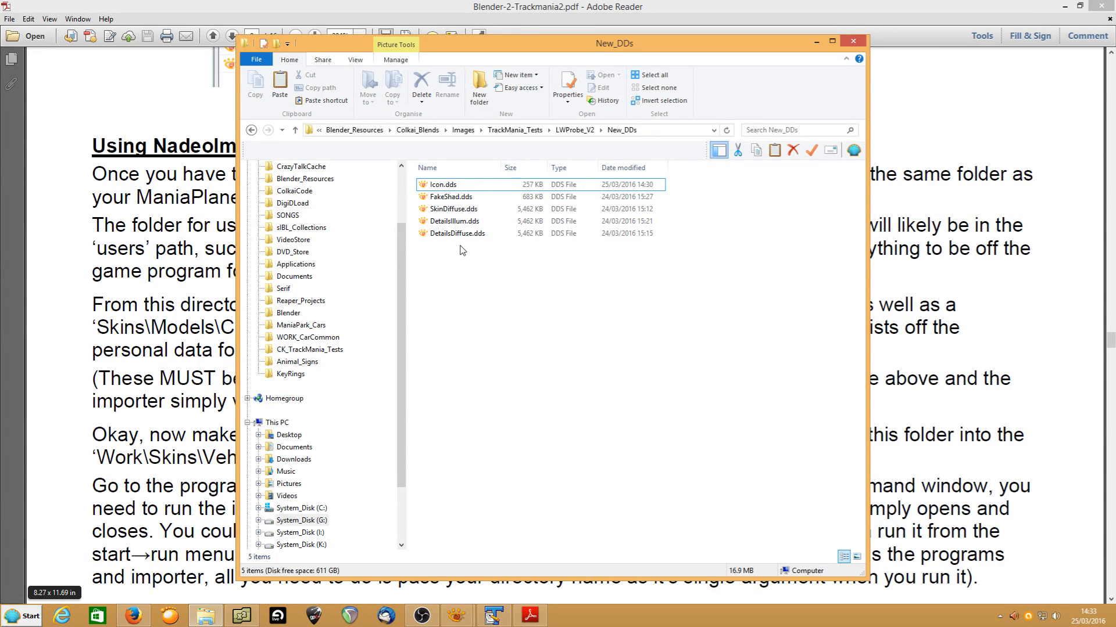
pyautogui.click(583, 132)
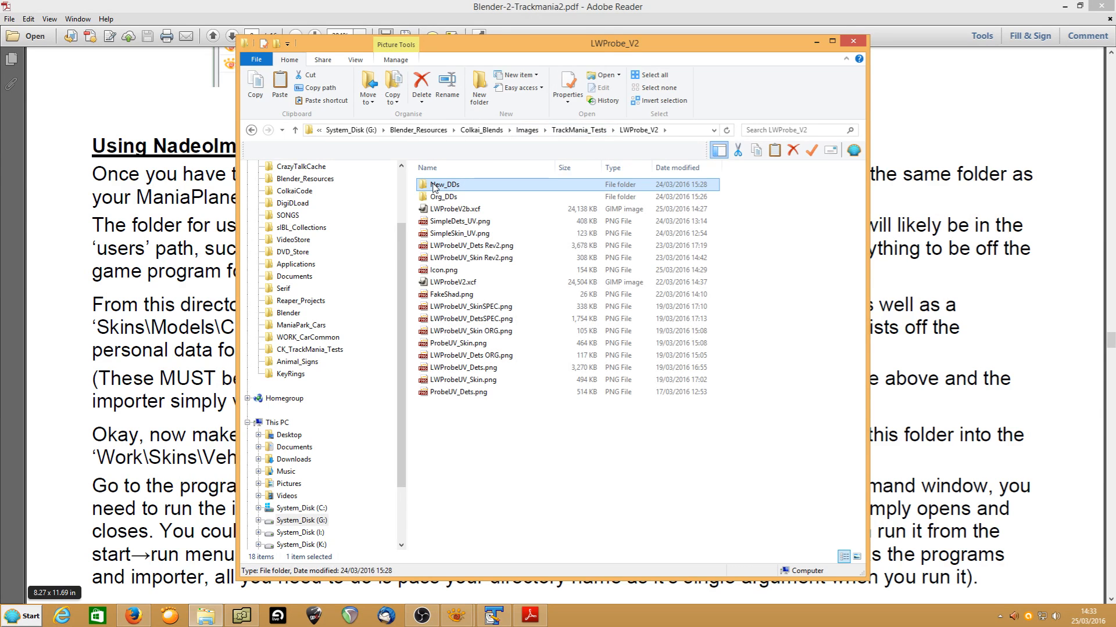
# - Try to rename the New_DDs folder to Probey
pyautogui.click(433, 185)
pyautogui.write('Probey')
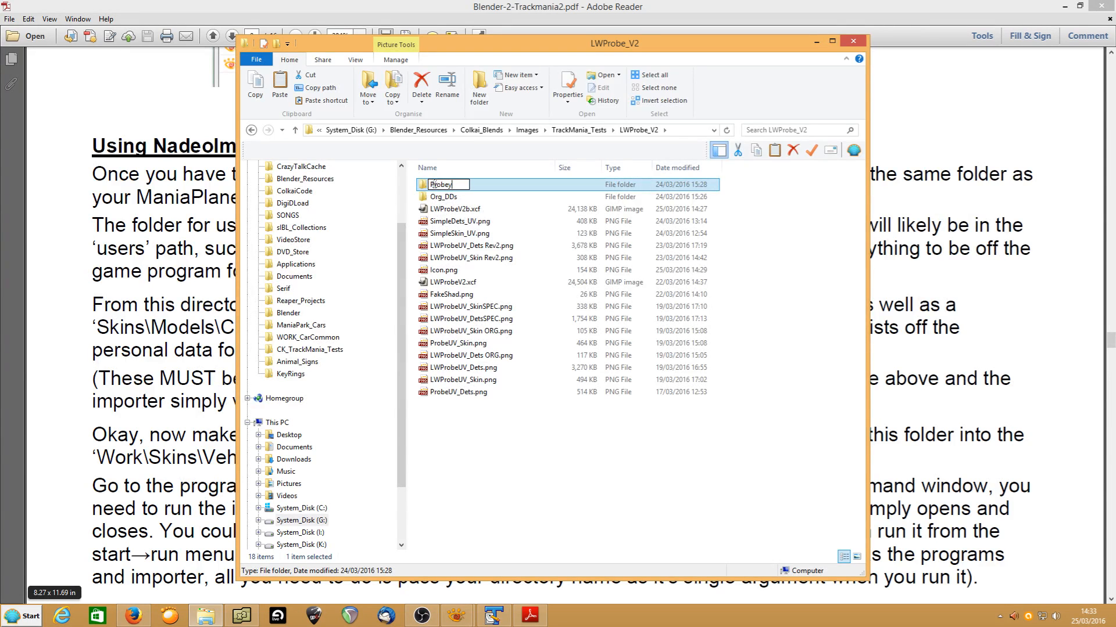
pyautogui.press('Return')
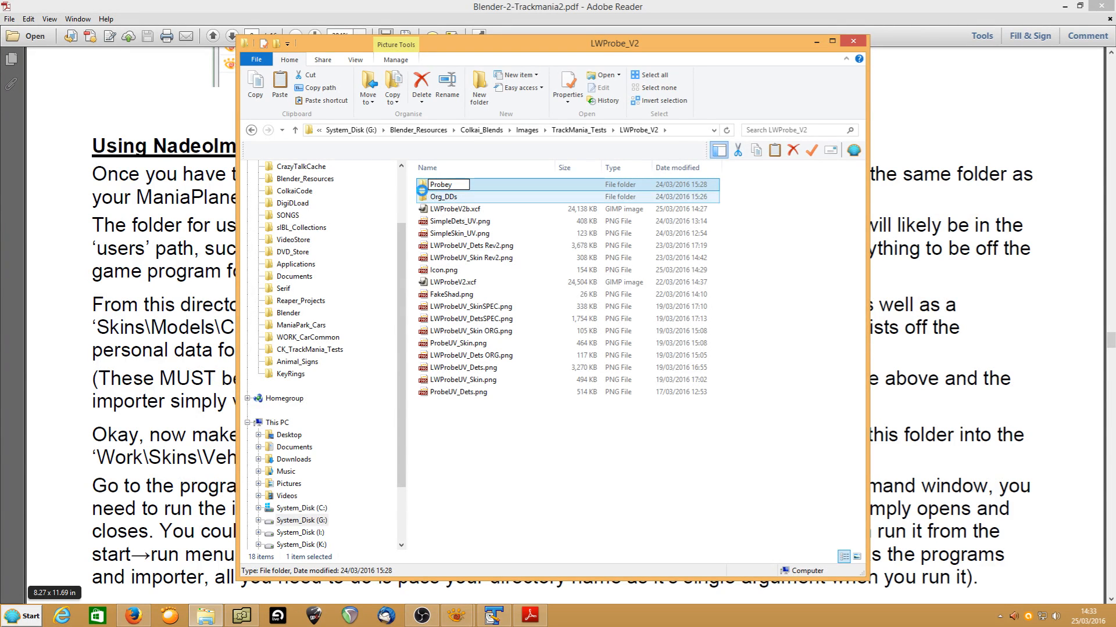
pyautogui.click(663, 368)
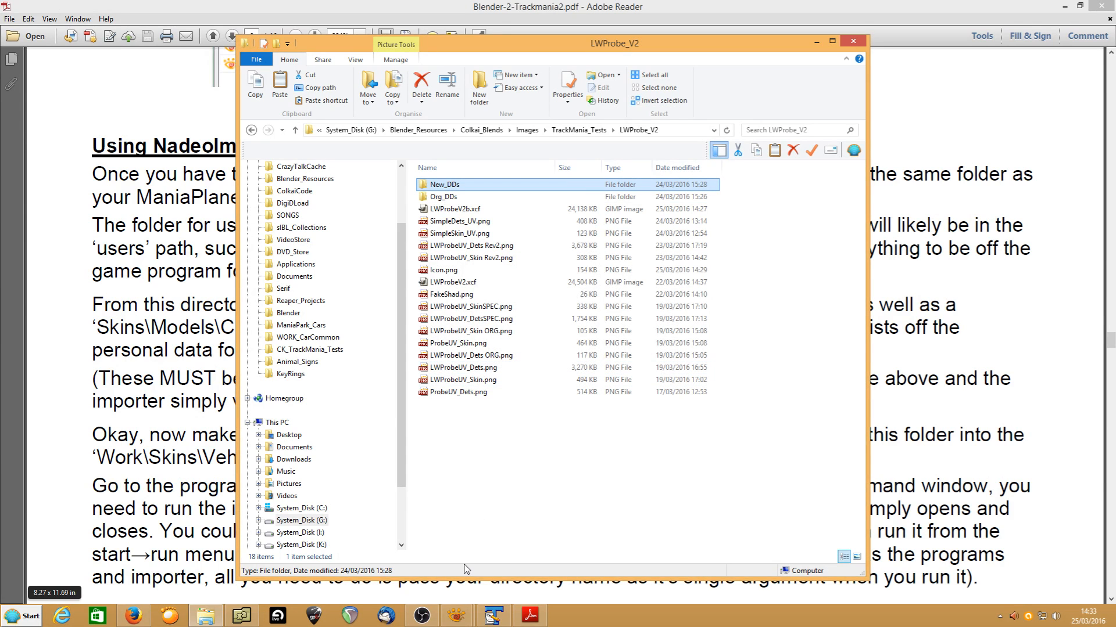
# - Close XnView and rename the New_DDs folder in LWProbe_V2 to Probey
pyautogui.click(456, 616)
pyautogui.click(575, 522)
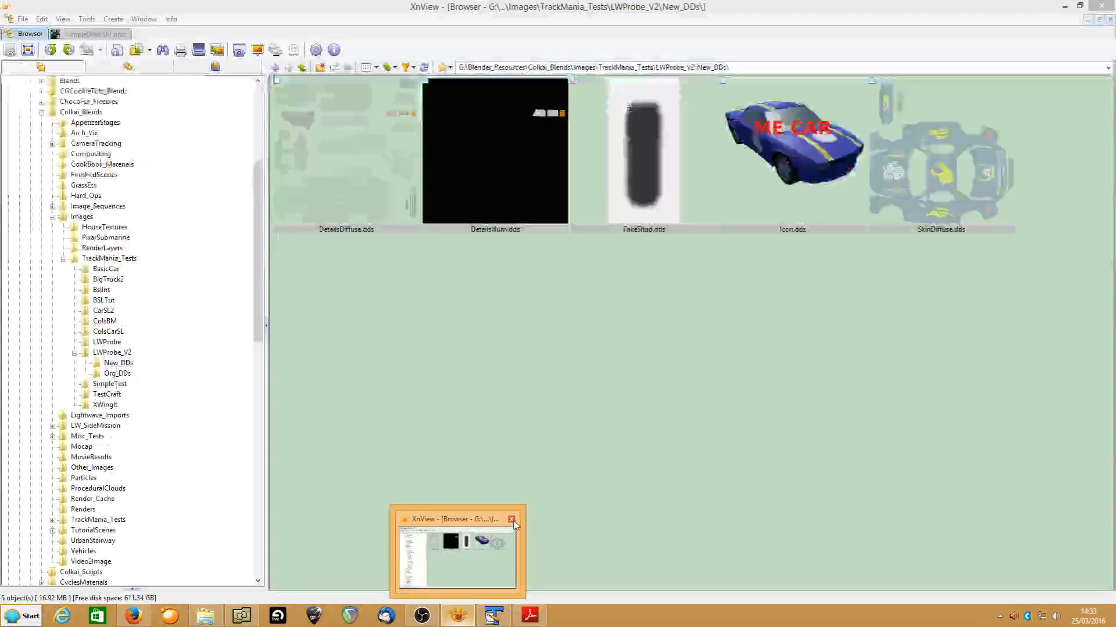
pyautogui.click(518, 519)
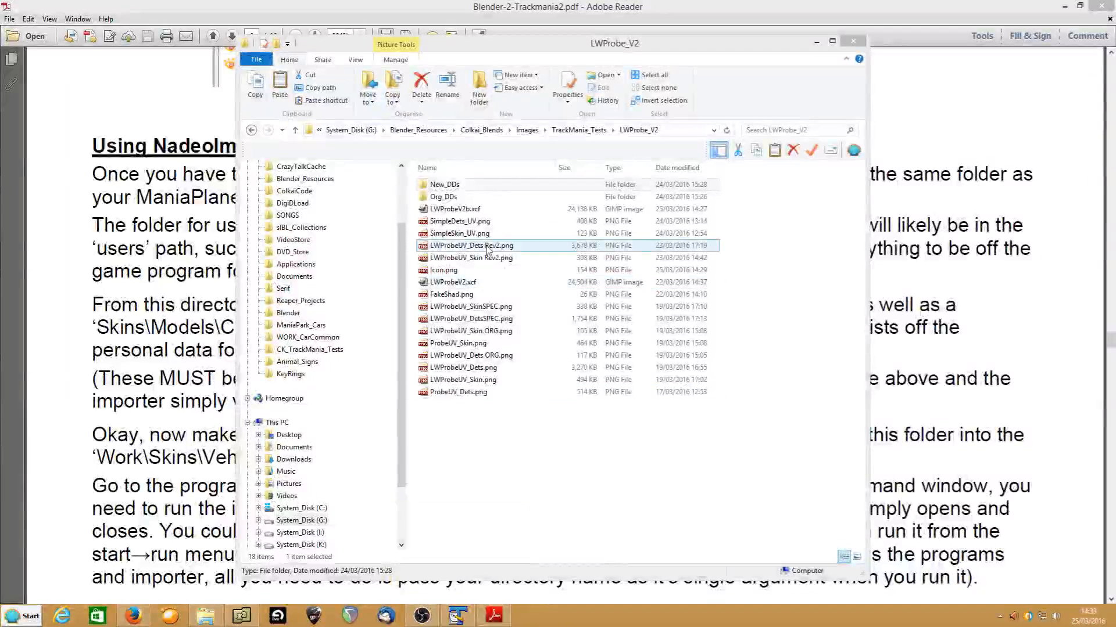
pyautogui.click(441, 184)
pyautogui.write('Probey')
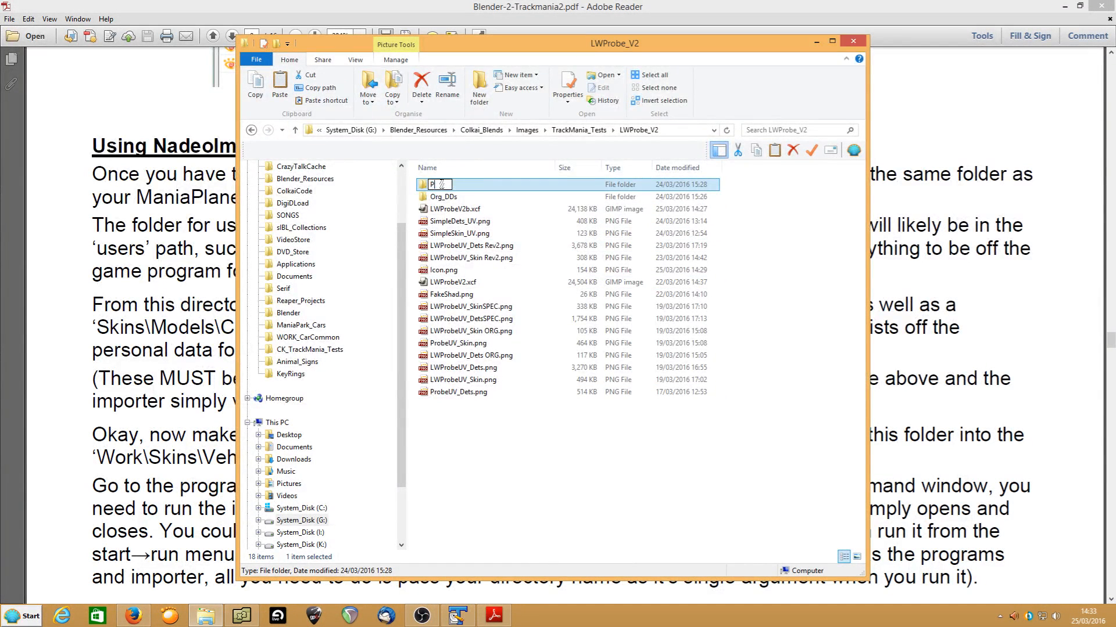
pyautogui.press('Return')
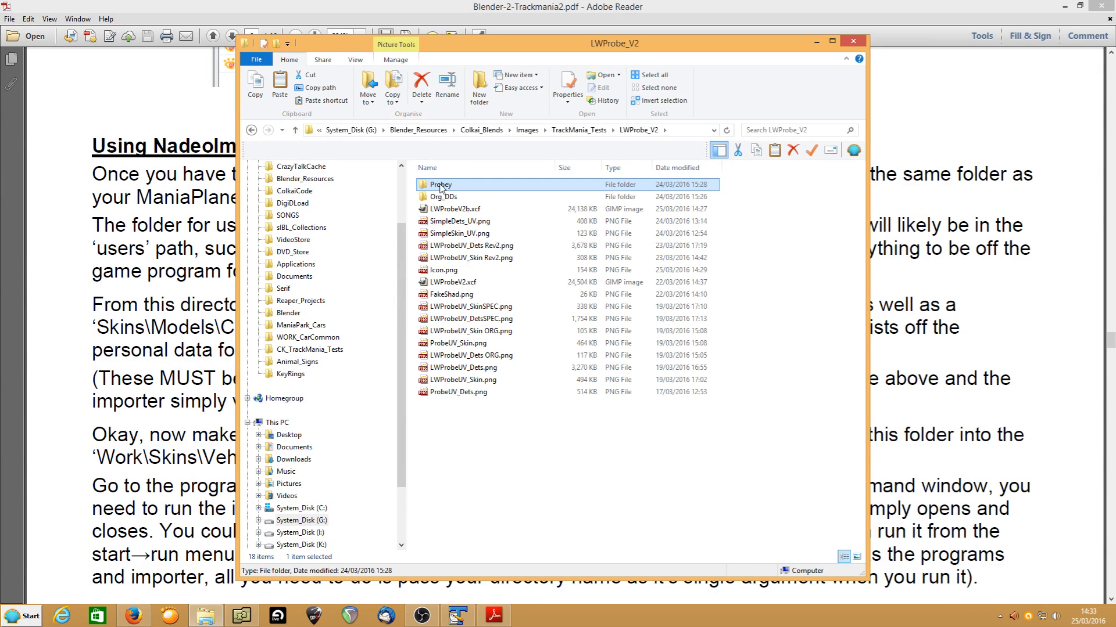
# - Copy the Probey folder from LWProbe_V2 to the clipboard and switch to the xplorer² file manager
pyautogui.doubleClick(441, 185)
pyautogui.click(564, 131)
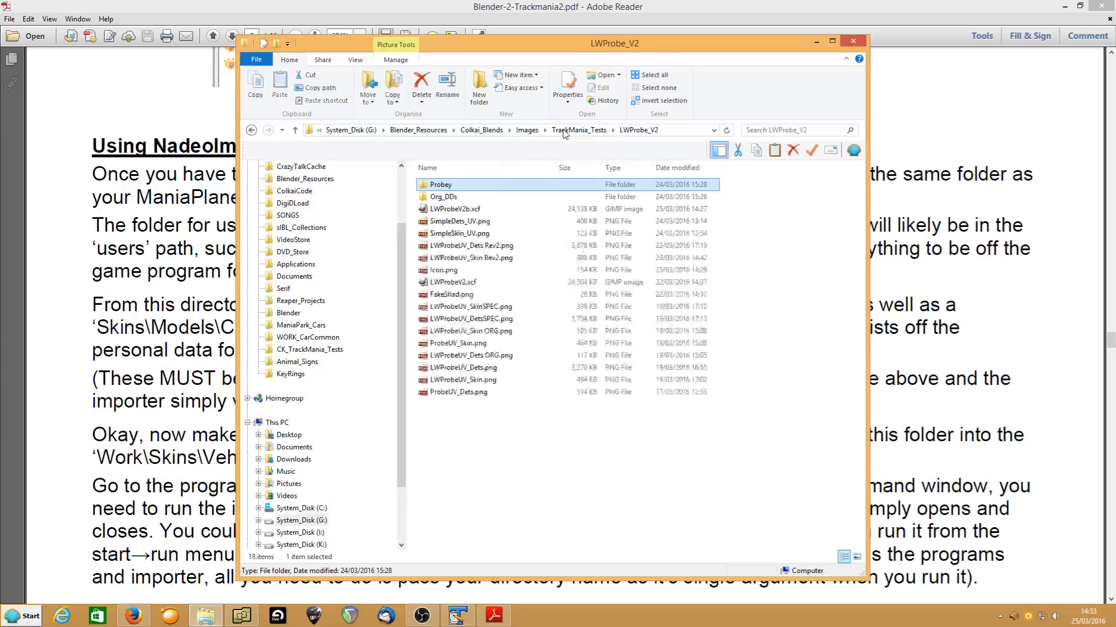
pyautogui.rightClick(440, 187)
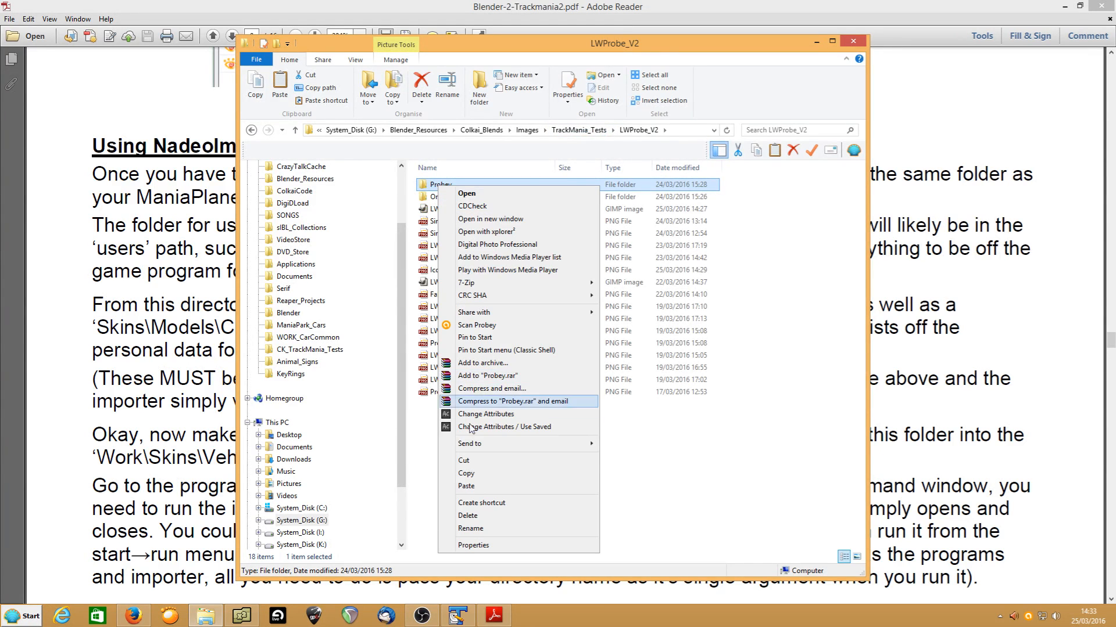
pyautogui.click(464, 476)
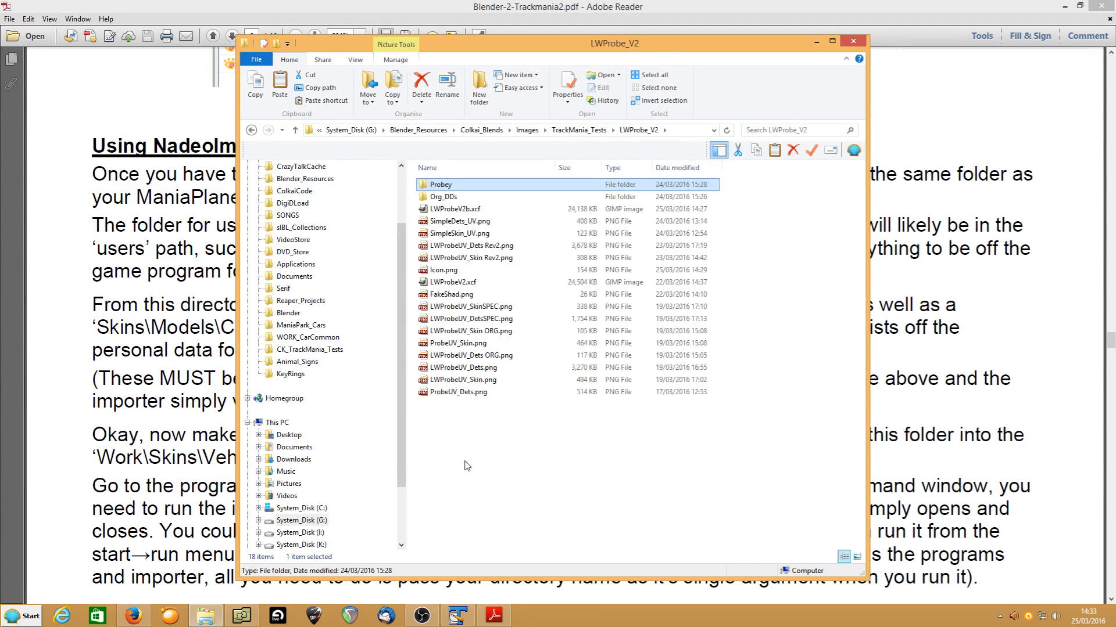
pyautogui.click(241, 616)
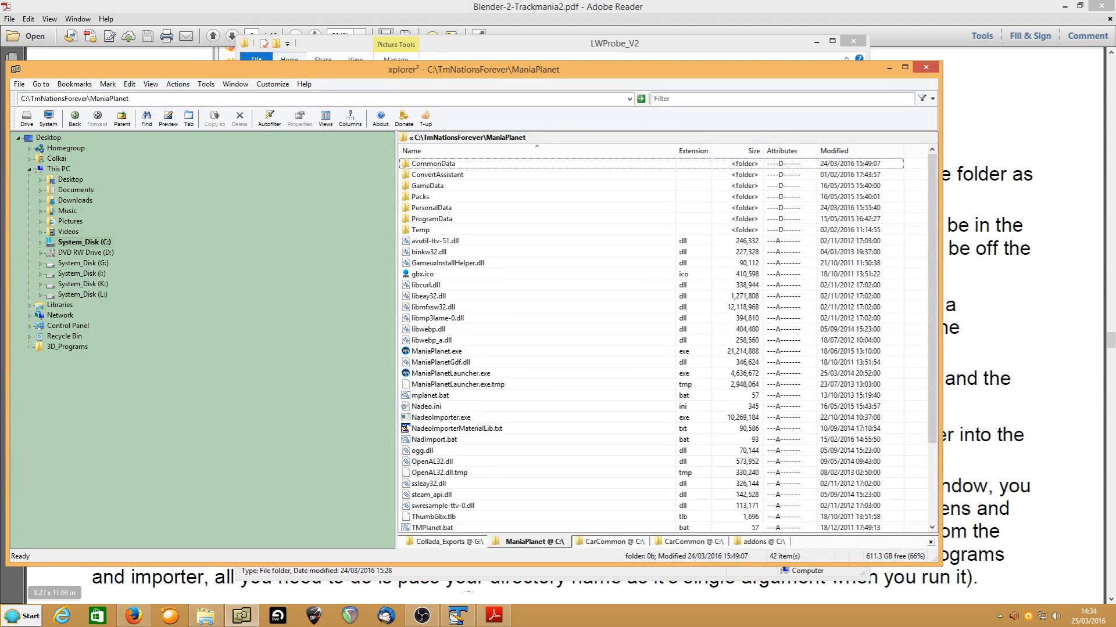
# - Paste the copied Probey folder into the Vehicles\CarCommon skins folder and open it
pyautogui.click(587, 543)
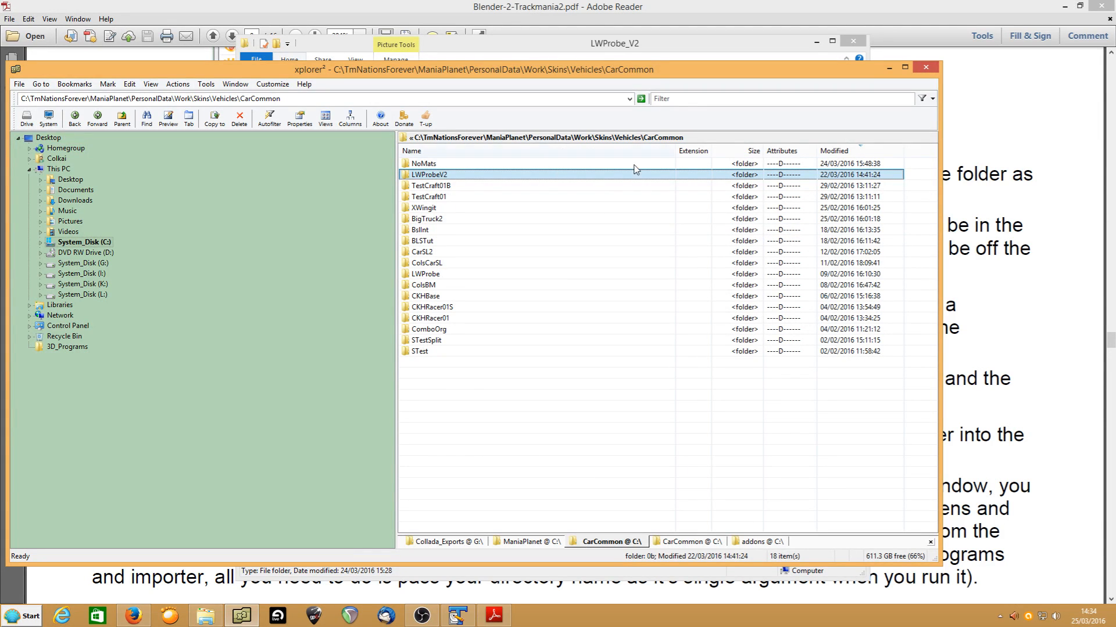
pyautogui.click(450, 389)
pyautogui.rightClick(450, 389)
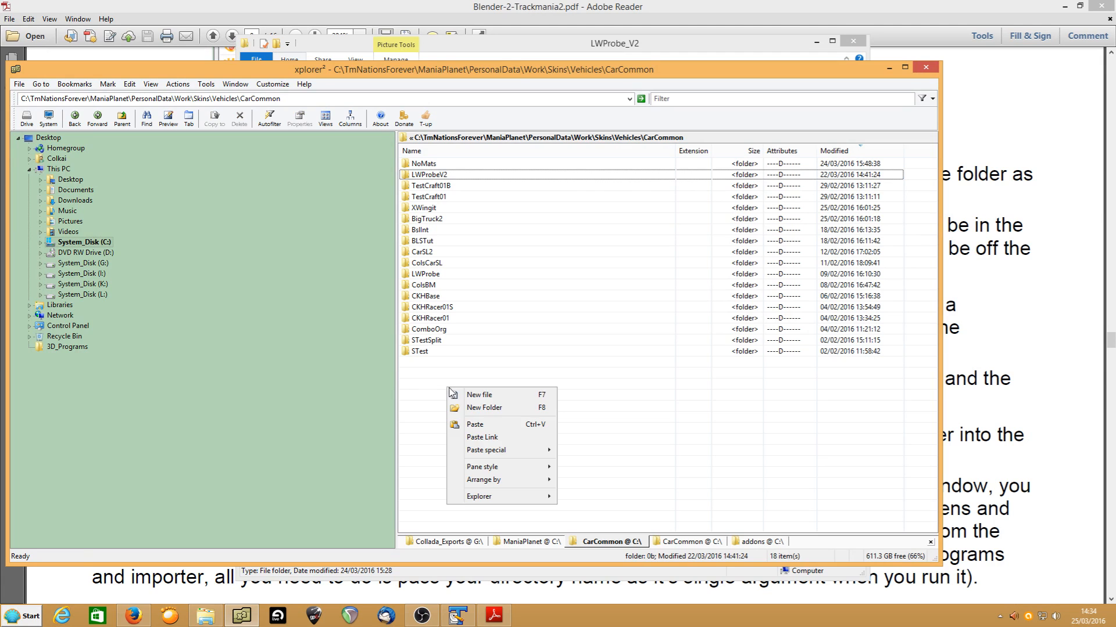
pyautogui.click(475, 424)
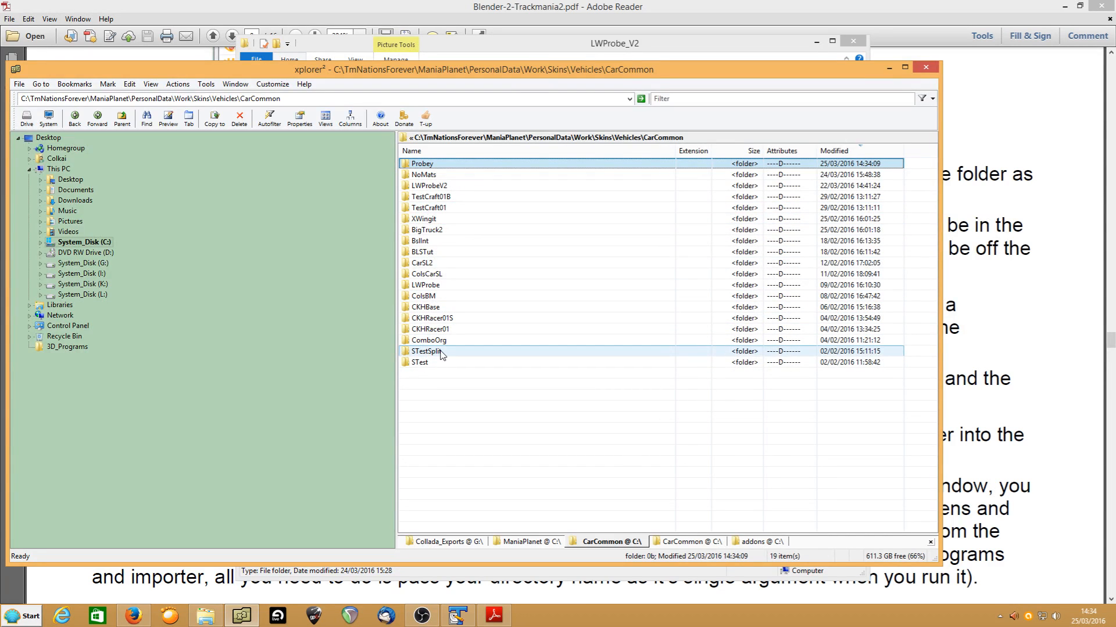
pyautogui.doubleClick(406, 165)
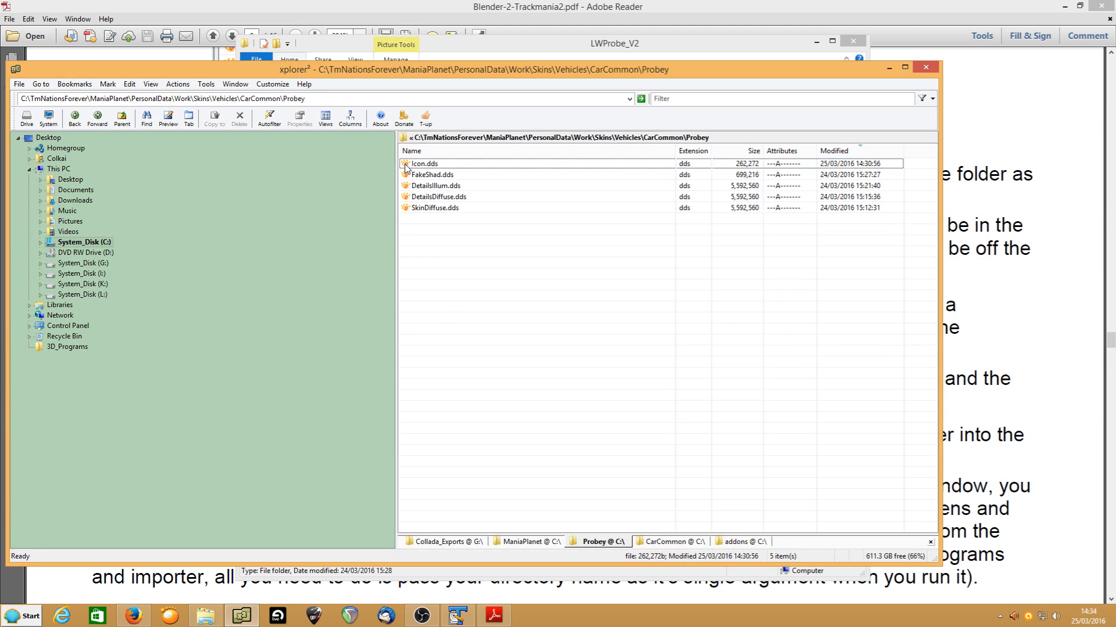
# - Copy Probey.dae from the Collada_Exports folder into the CarCommon\Probey folder
pyautogui.click(439, 542)
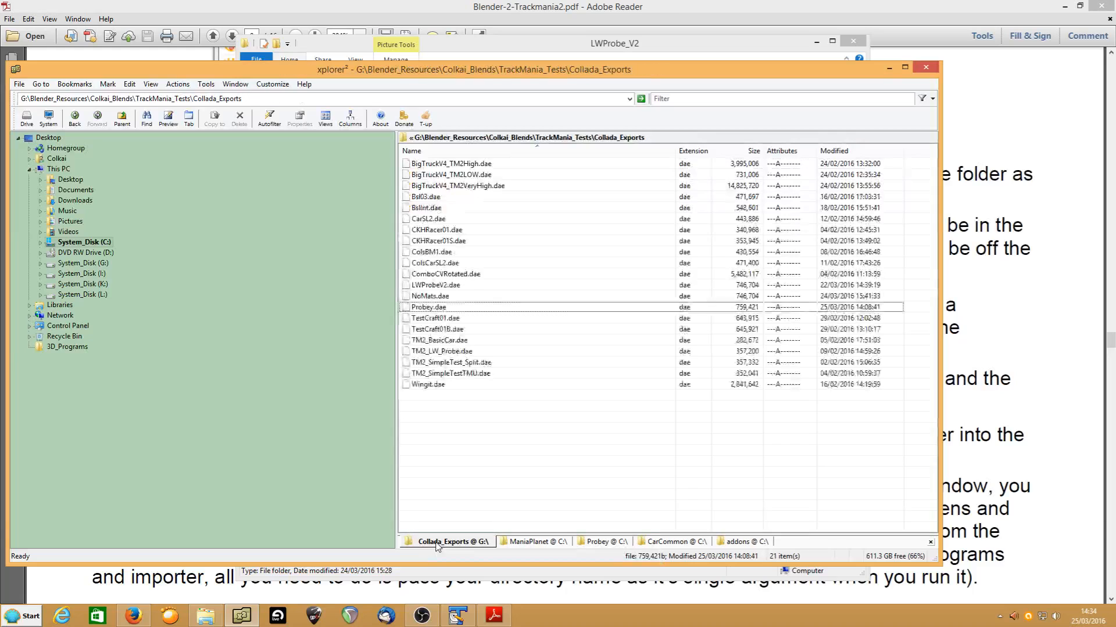
pyautogui.rightClick(419, 310)
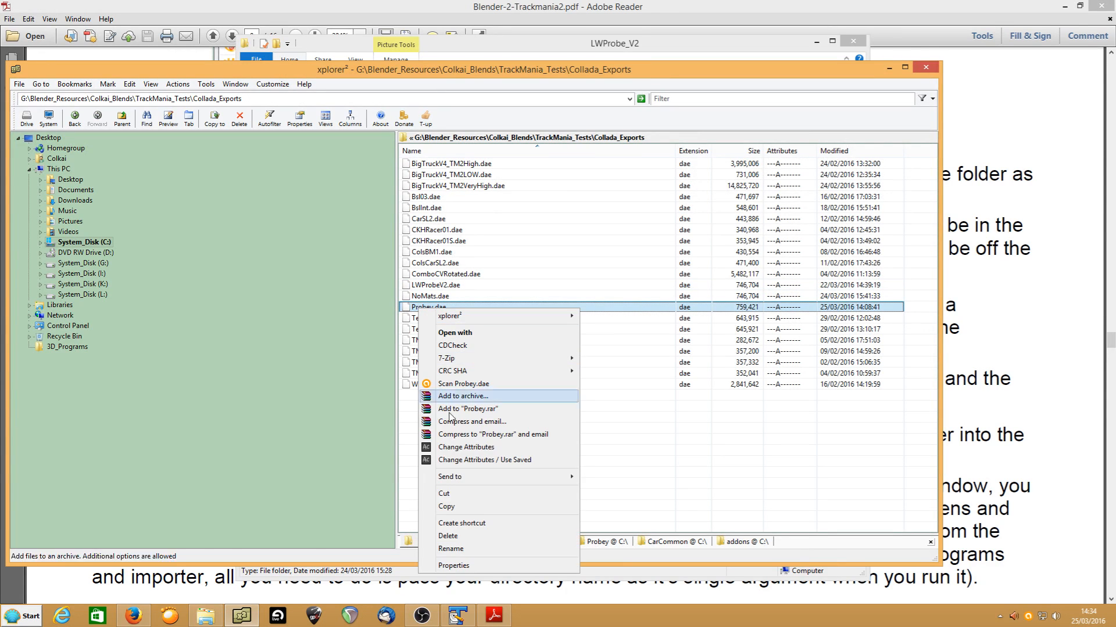
pyautogui.click(447, 507)
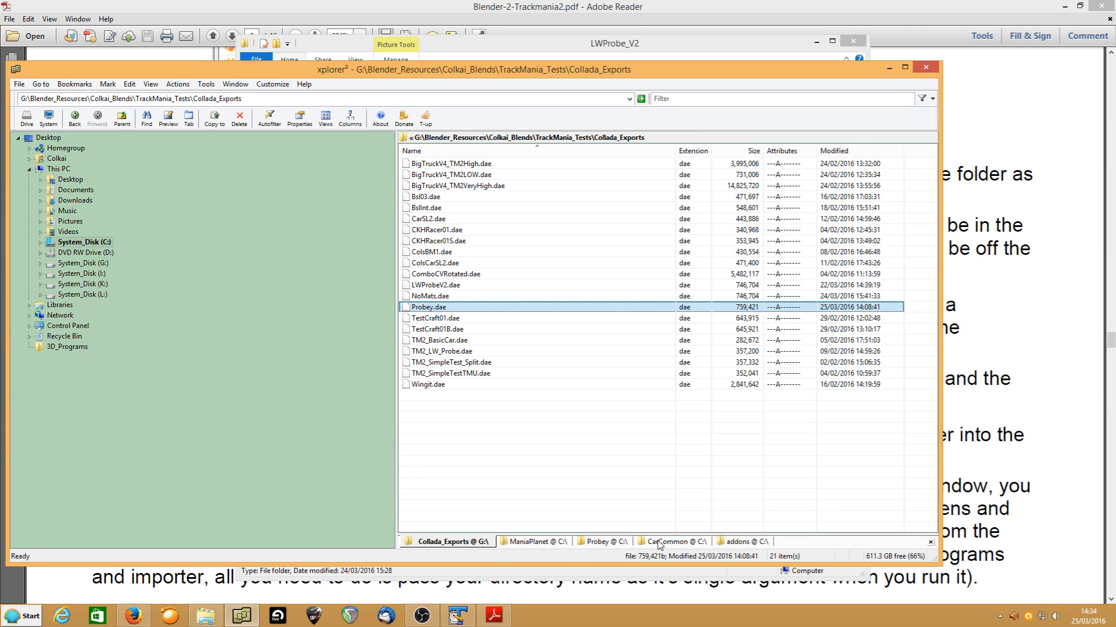
pyautogui.click(604, 542)
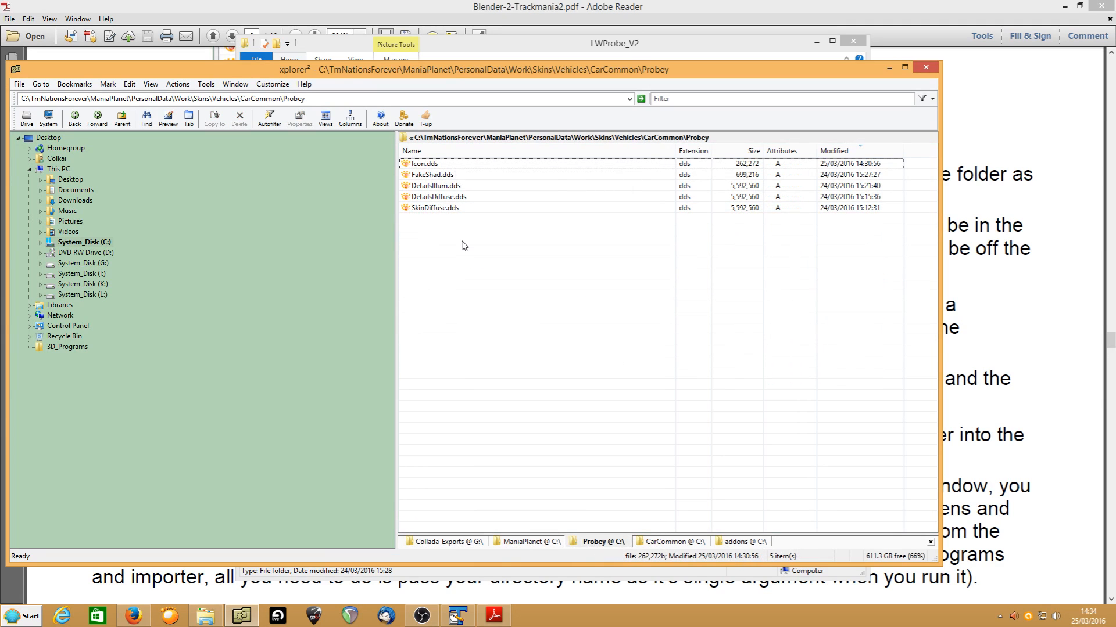
pyautogui.rightClick(463, 245)
pyautogui.click(481, 277)
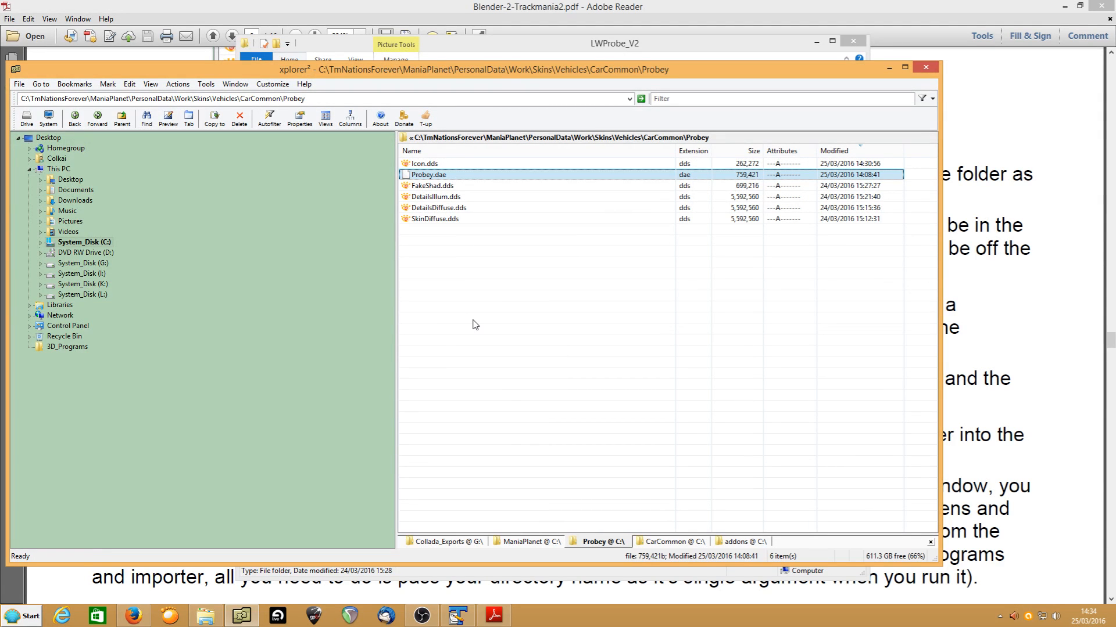
# - Rename the pasted Probey.dae file as MainBody.dae
pyautogui.press('F2')
pyautogui.write('MainBody')
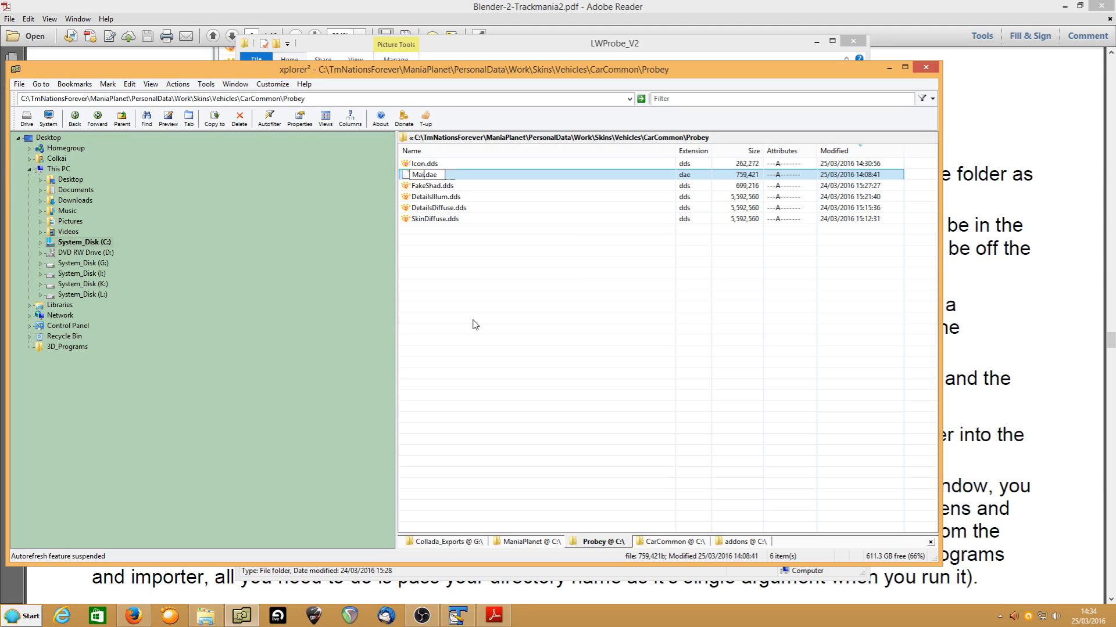
pyautogui.press('Return')
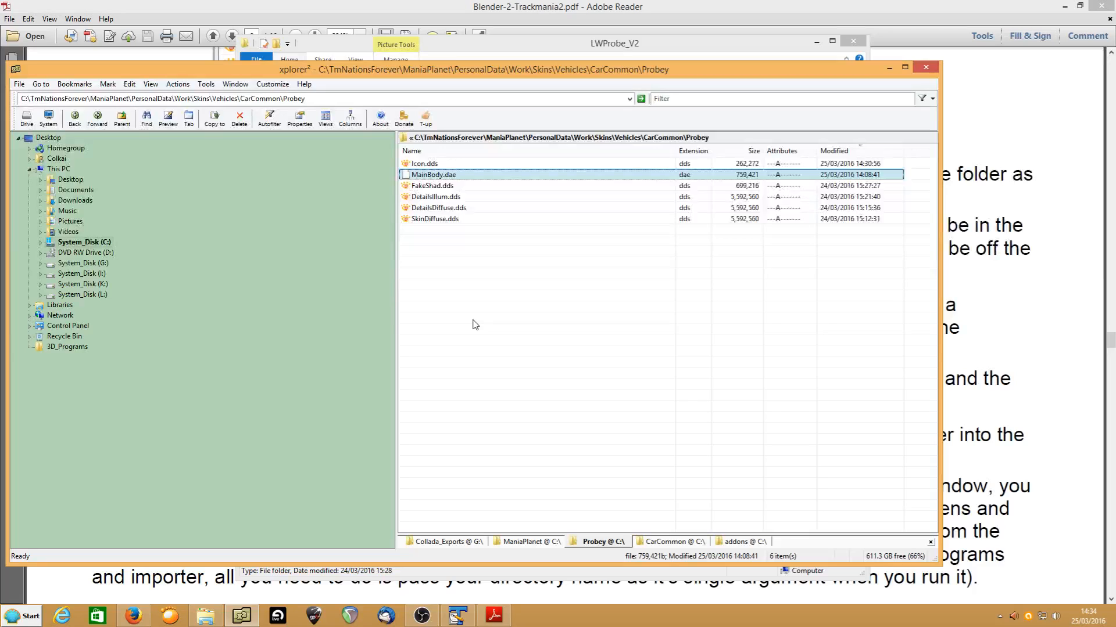
# - Duplicate MainBody.dae within the Probey folder and name the duplicate MainBodyHigh.dae
pyautogui.rightClick(440, 176)
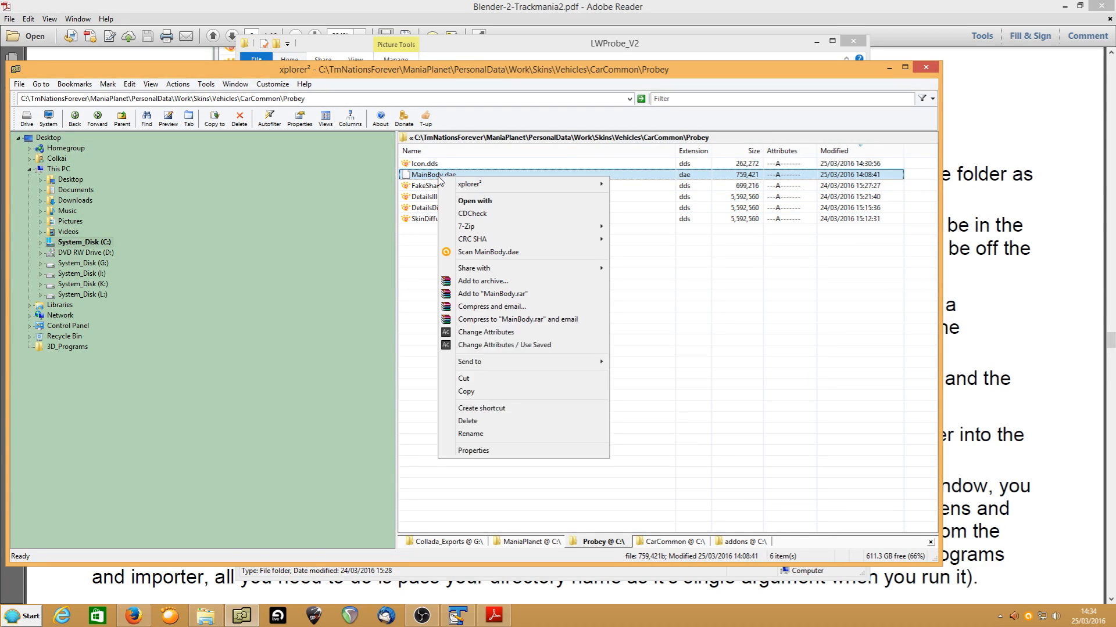
pyautogui.click(472, 393)
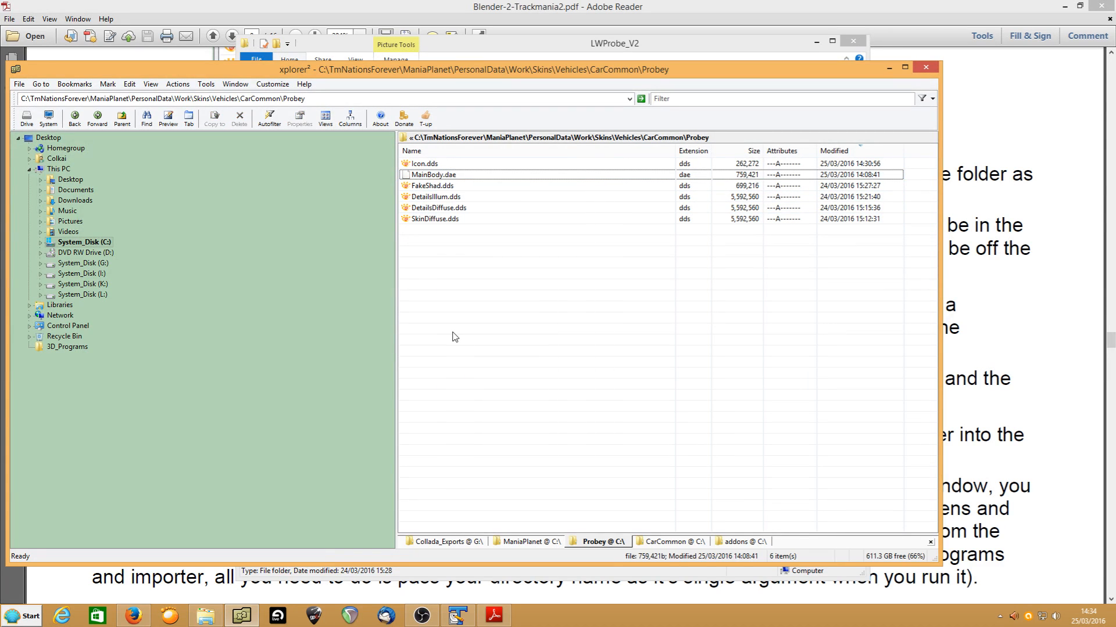
pyautogui.hotkey('ctrl', 'v')
pyautogui.press('F2')
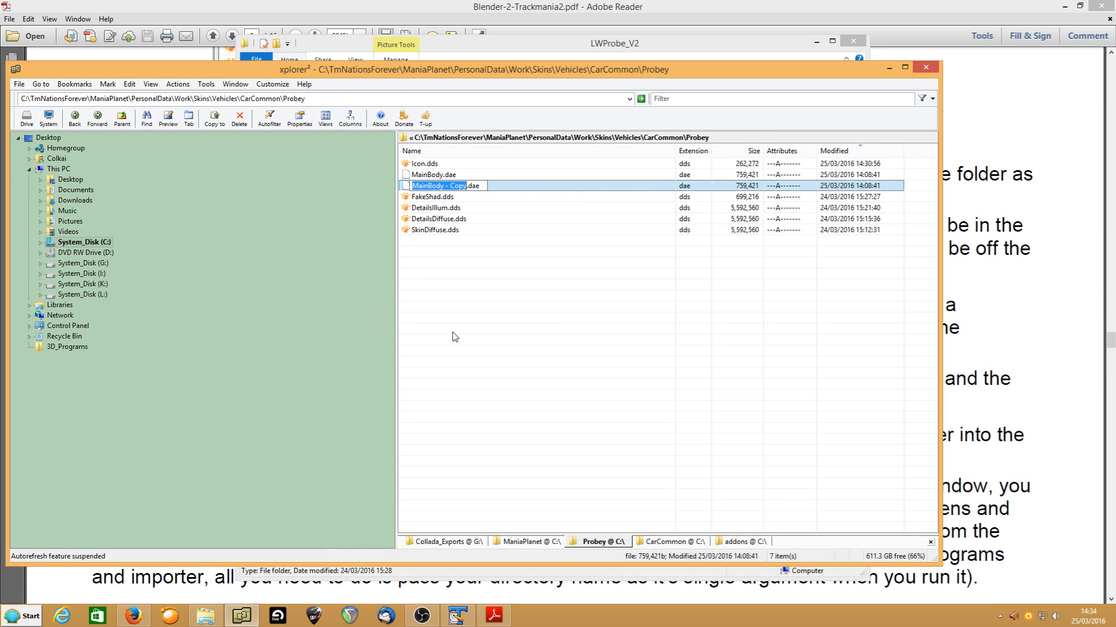
pyautogui.write('MainBodyH')
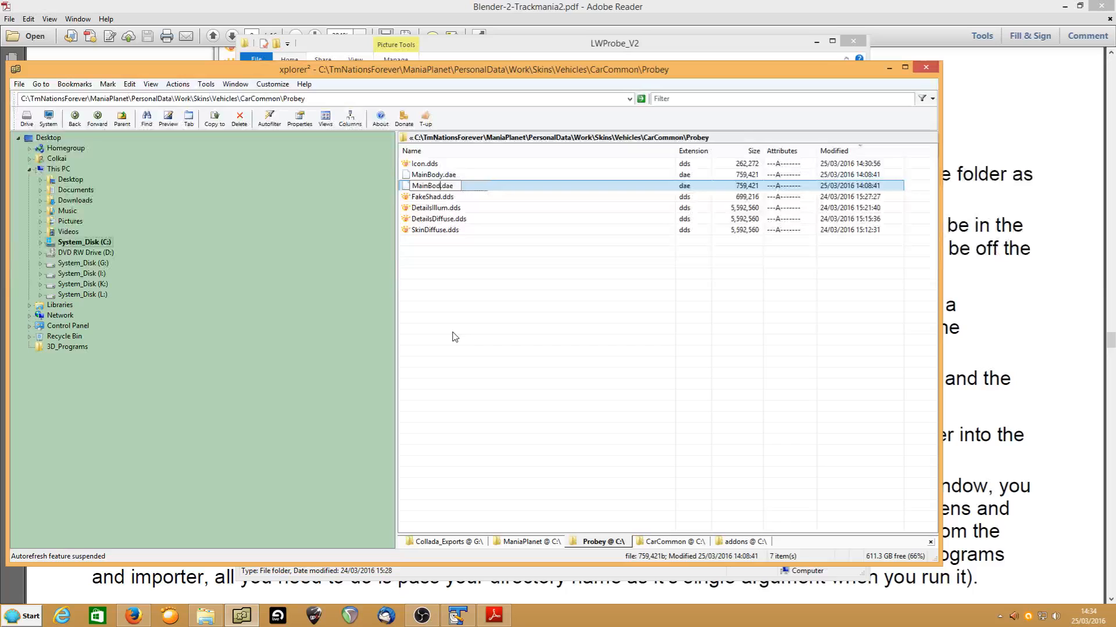
pyautogui.write('igh')
pyautogui.press('Return')
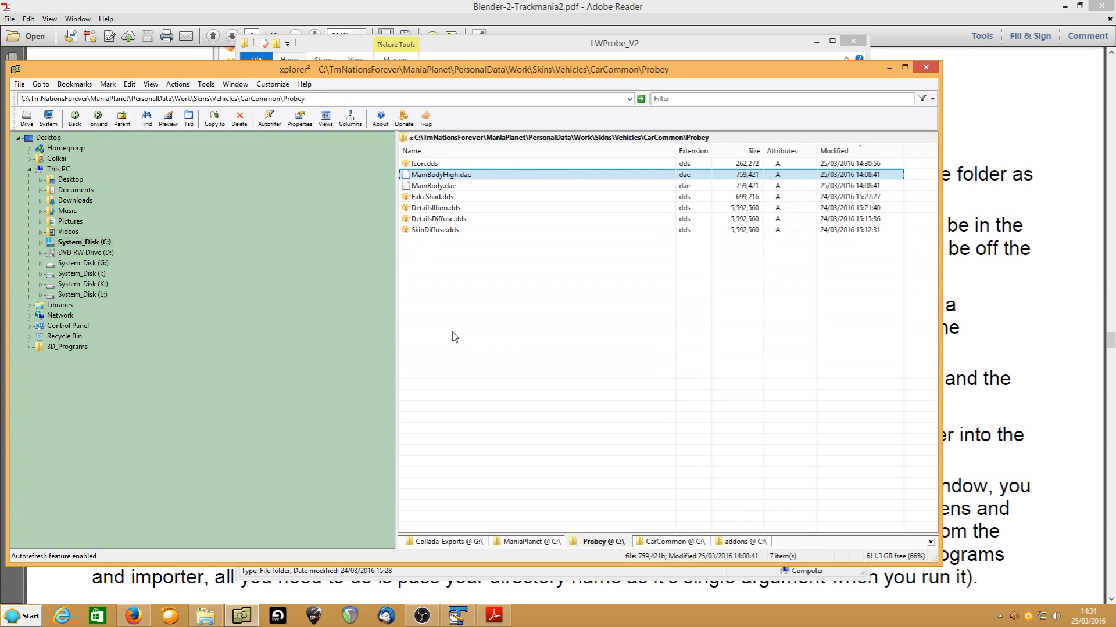
# - Paste another copy of MainBody.dae into the Probey folder and name it MainBodyVeryHigh.dae
pyautogui.click(454, 337)
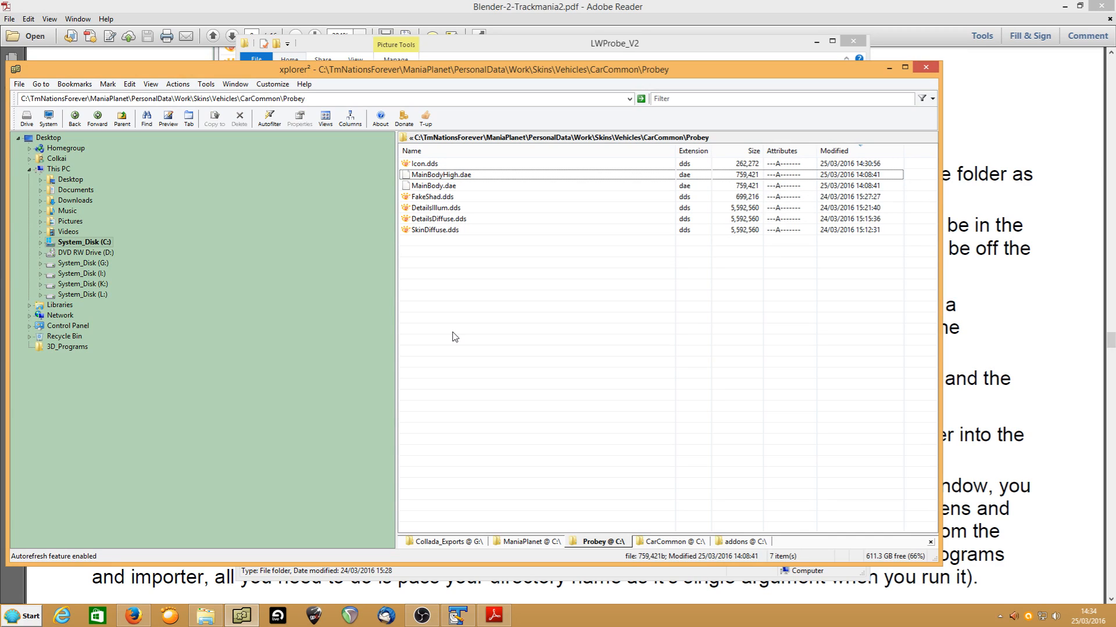
pyautogui.hotkey('ctrl', 'v')
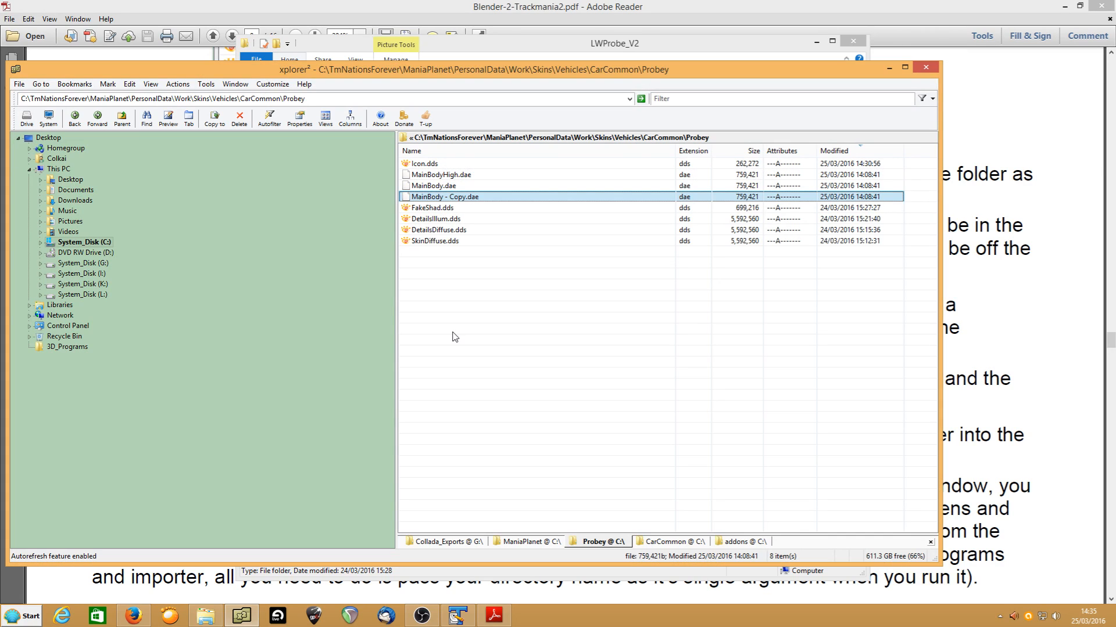
pyautogui.press('F2')
pyautogui.write('MainBo')
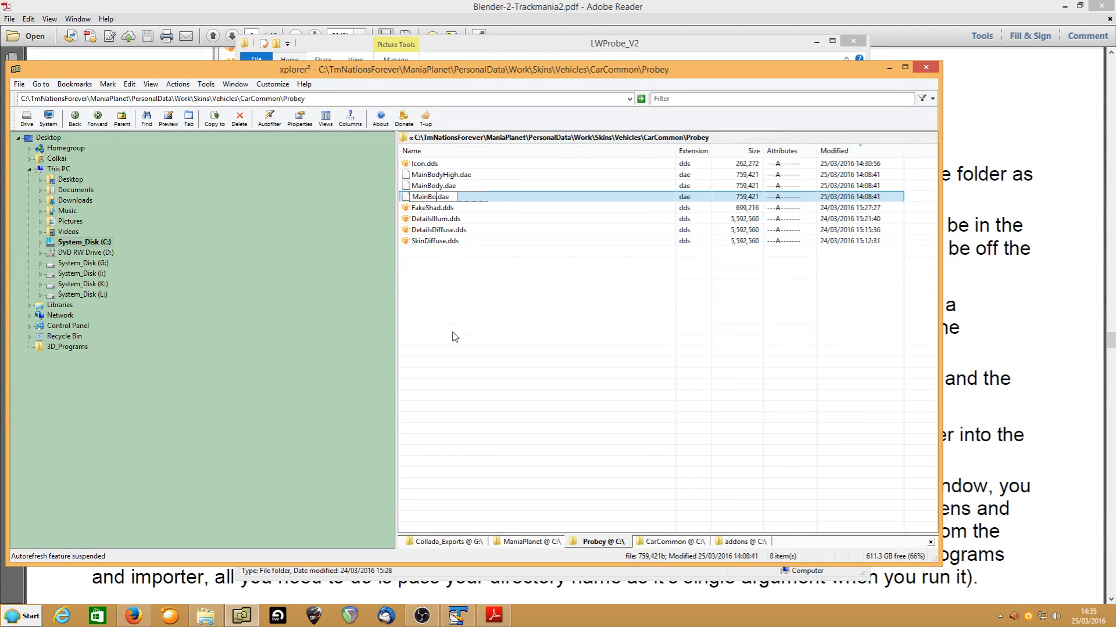
pyautogui.write('dy')
pyautogui.write('VeryHigh')
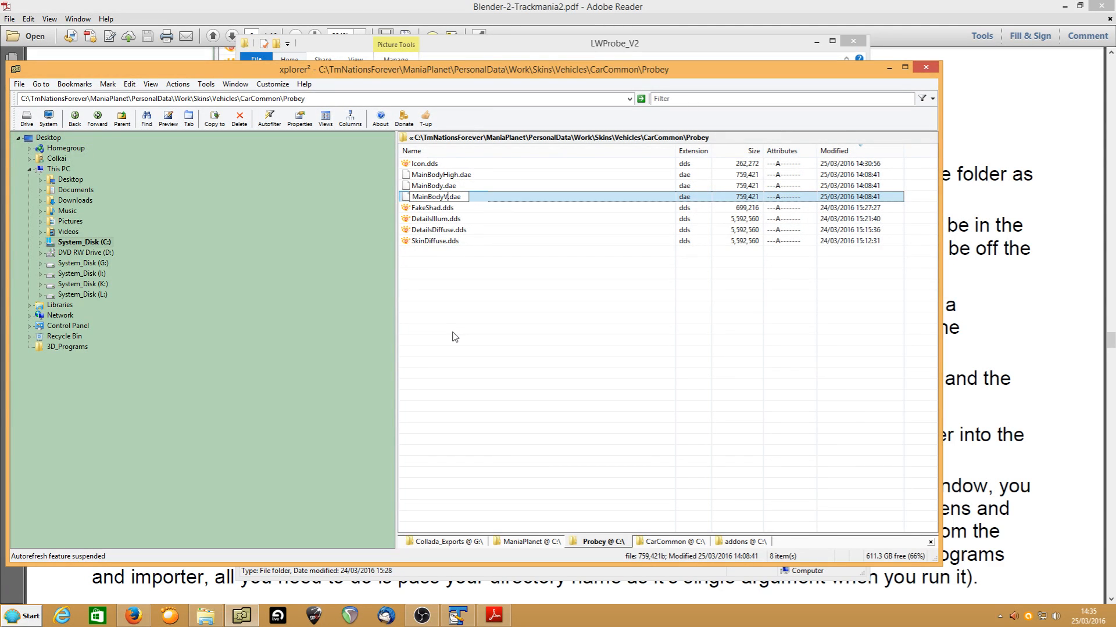
pyautogui.press('Return')
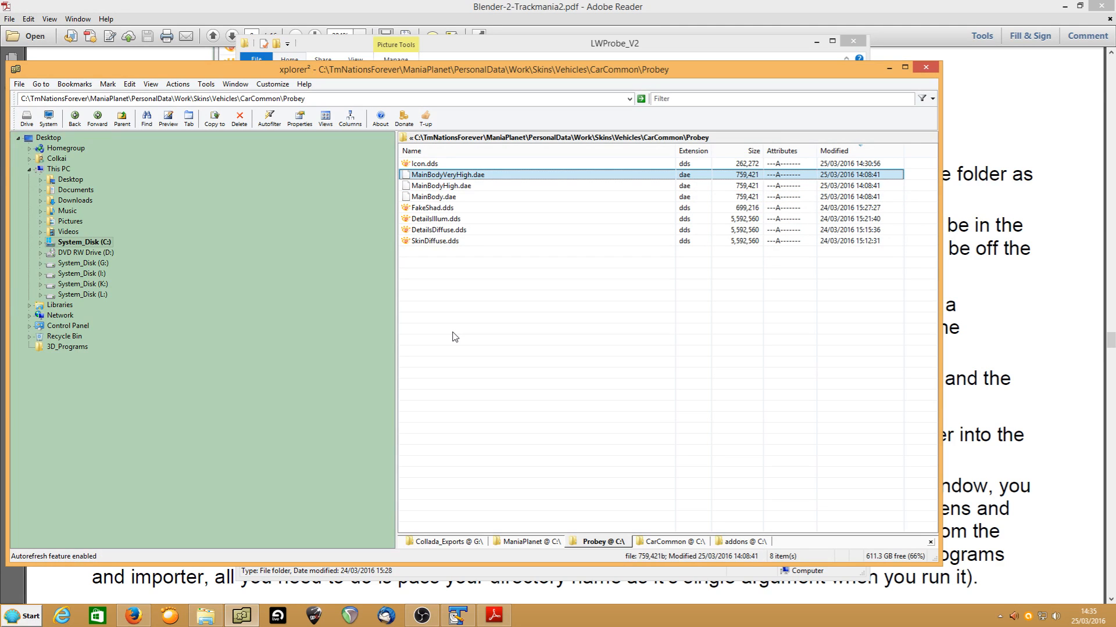
pyautogui.click(472, 329)
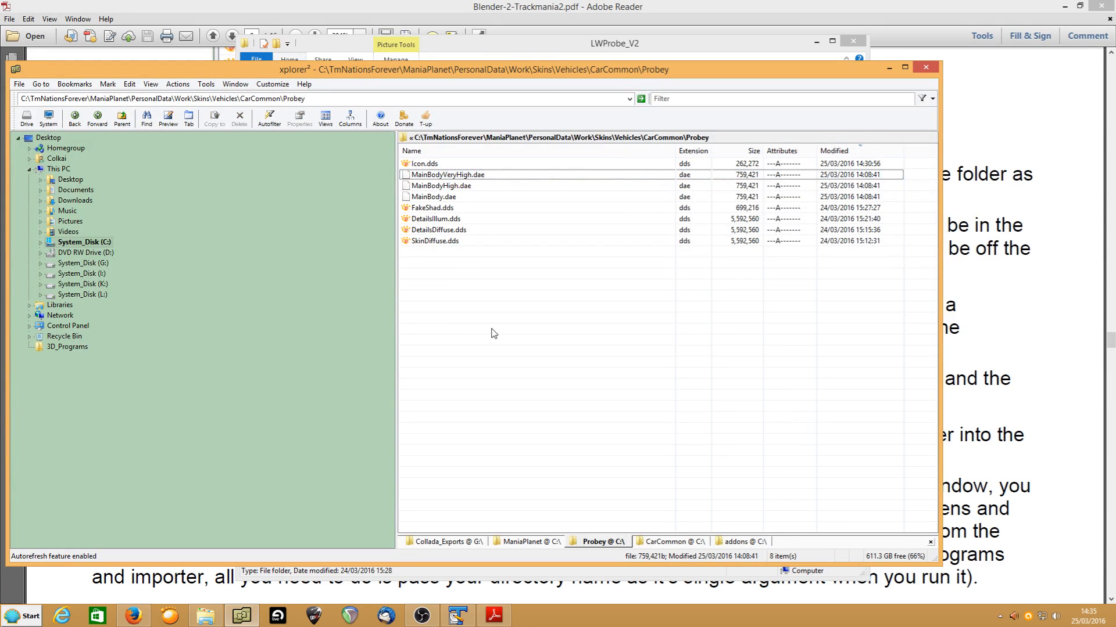
pyautogui.moveTo(531, 324); pyautogui.dragTo(496, 333)
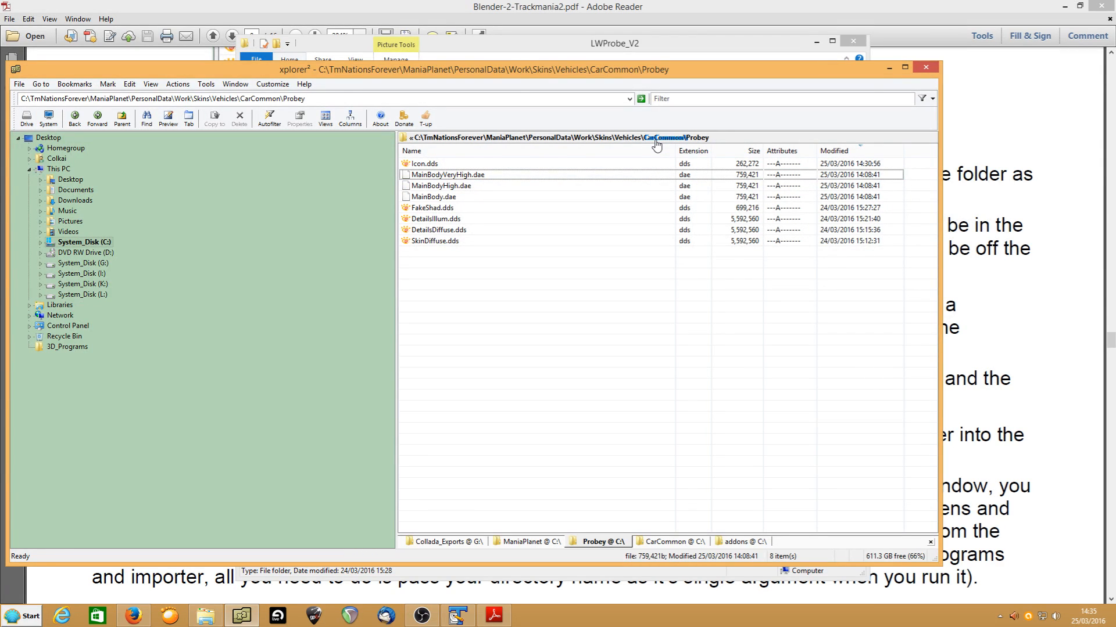
# - Open G:\Blender_Resources\TrackMania2\helpers in a new tab, keeping the Probey folder open in its own tab
pyautogui.moveTo(209, 622)
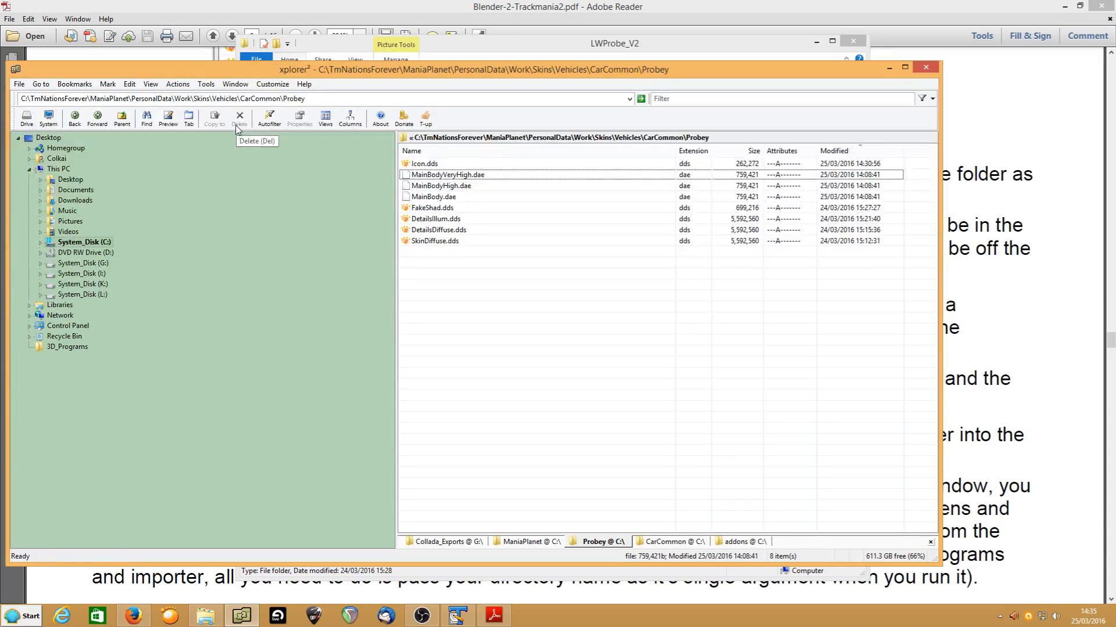
pyautogui.hotkey('ctrl', 't')
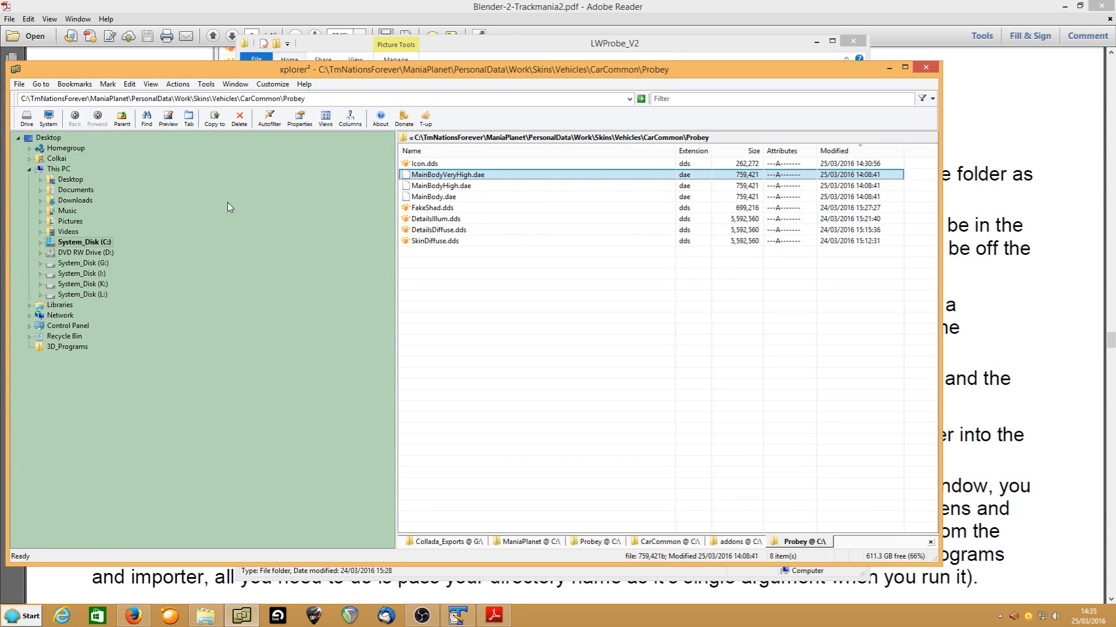
pyautogui.click(71, 264)
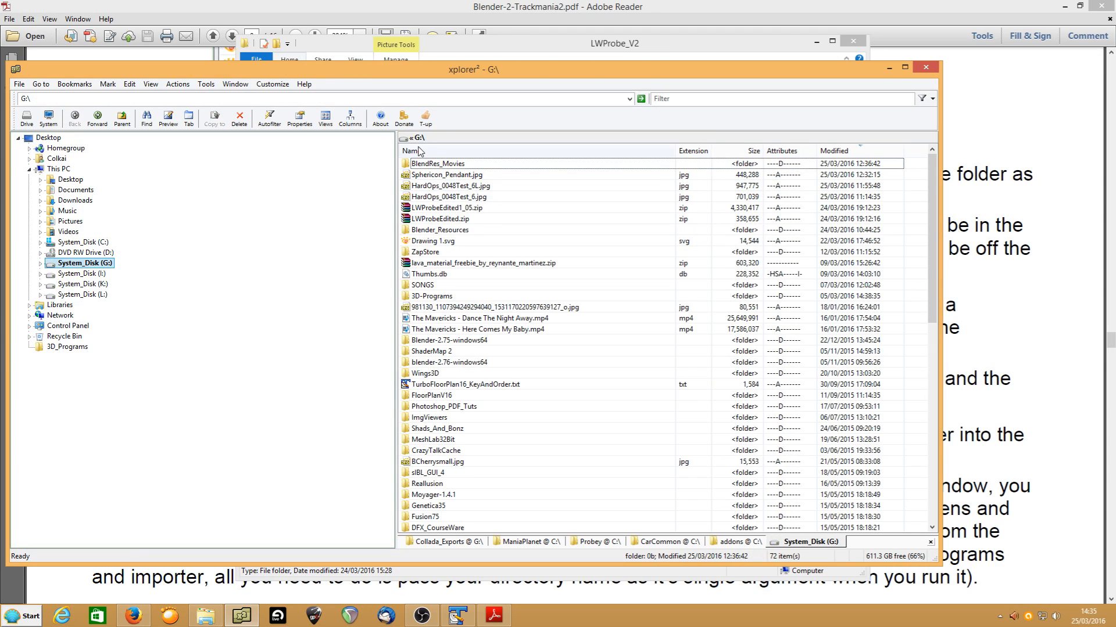
pyautogui.click(419, 152)
pyautogui.doubleClick(439, 185)
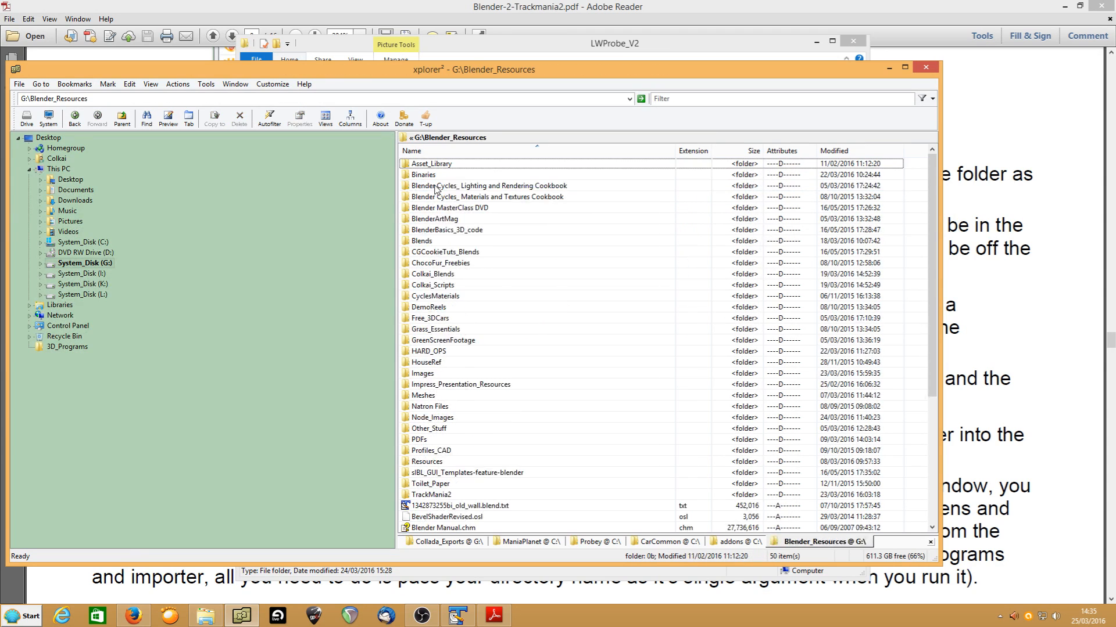
pyautogui.doubleClick(410, 497)
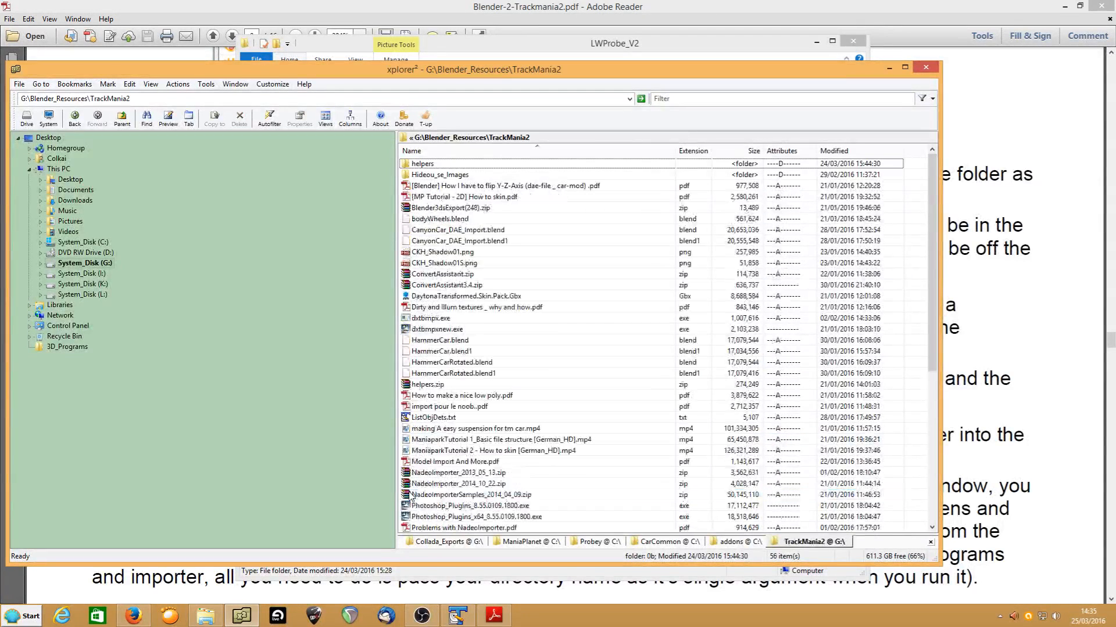
pyautogui.doubleClick(413, 165)
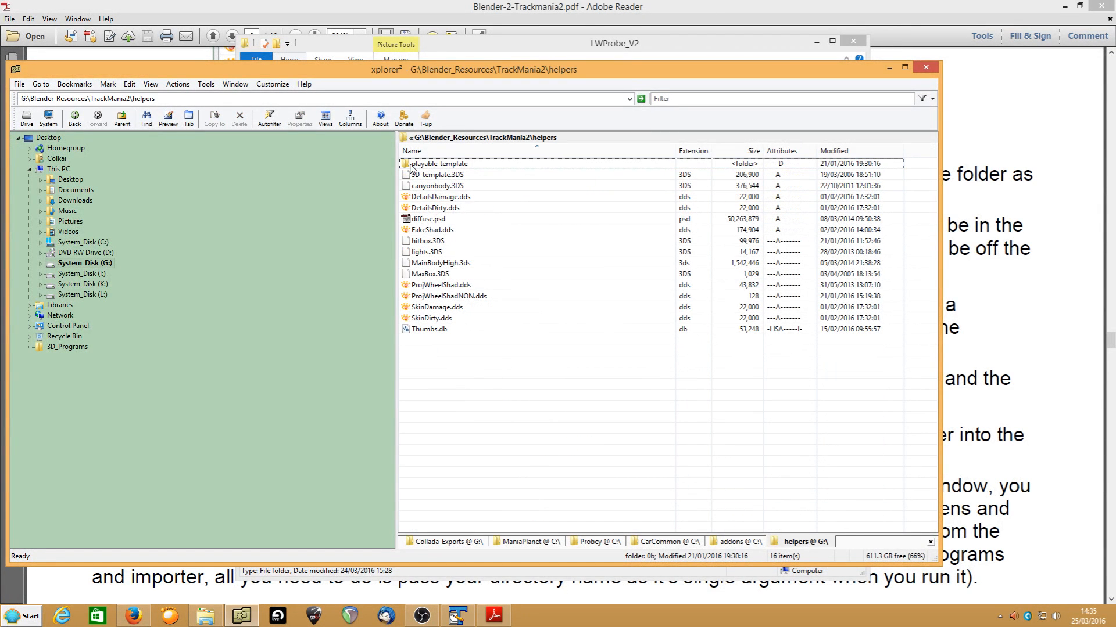
# - View SkinDamage.dds in XnView to check its image and dimensions, and close the viewer
pyautogui.doubleClick(420, 308)
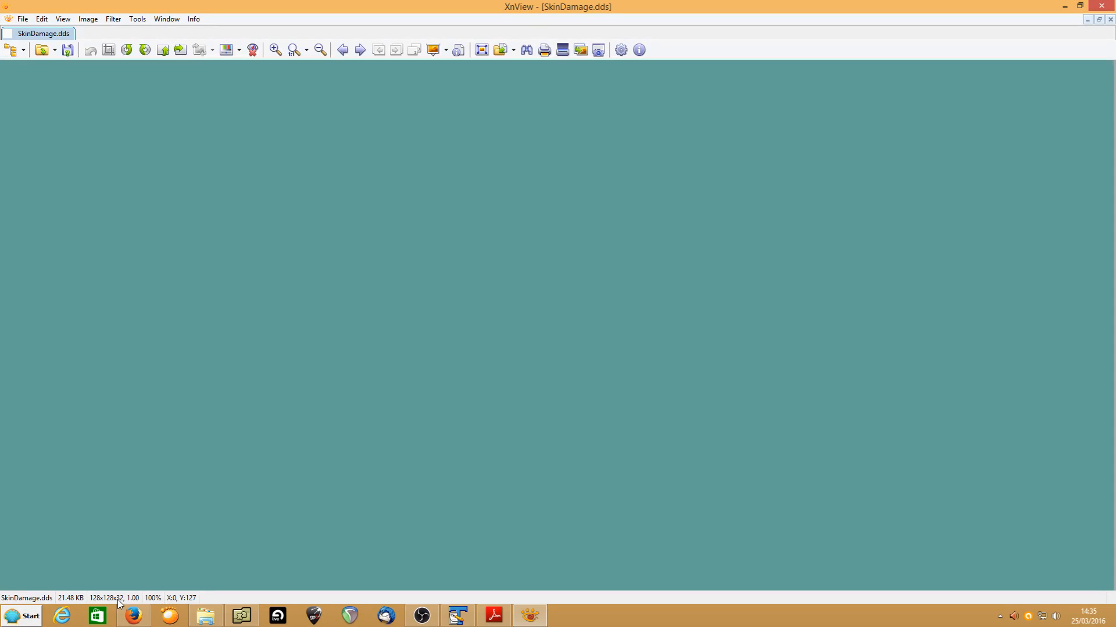
pyautogui.click(1101, 6)
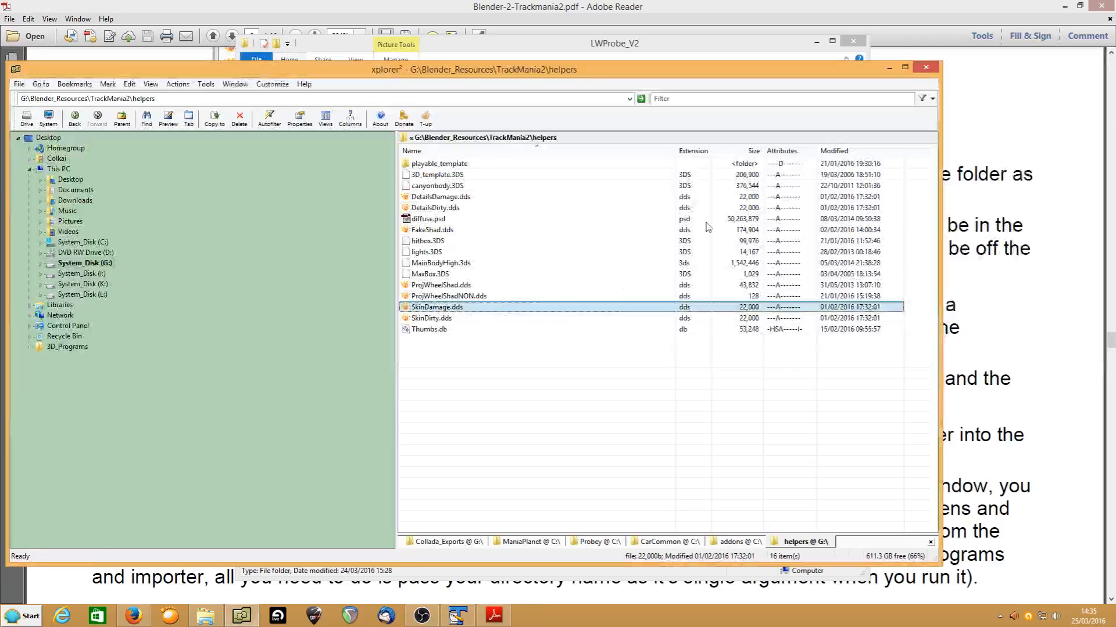
# - Copy SkinDamage.dds, SkinDirty.dds, DetailsDirty.dds and DetailsDamage.dds from the helpers folder into the CarCommon\Probey folder
pyautogui.keyDown('ctrl'); pyautogui.click(423, 318); pyautogui.keyUp('ctrl')
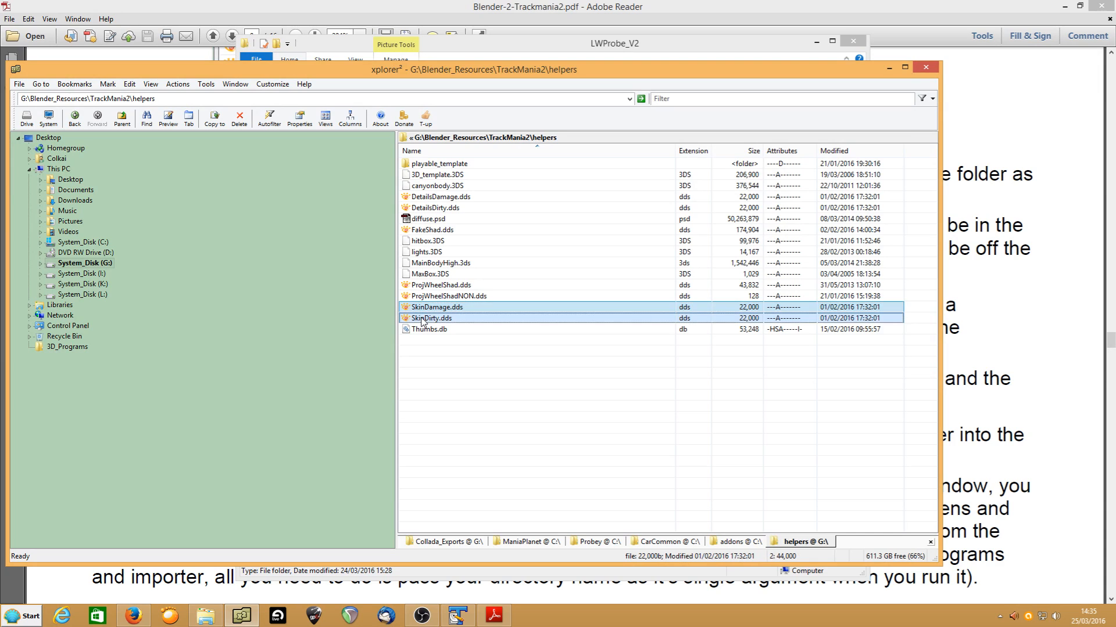
pyautogui.keyDown('ctrl'); pyautogui.click(419, 208); pyautogui.keyUp('ctrl')
pyautogui.keyDown('ctrl'); pyautogui.click(419, 198); pyautogui.keyUp('ctrl')
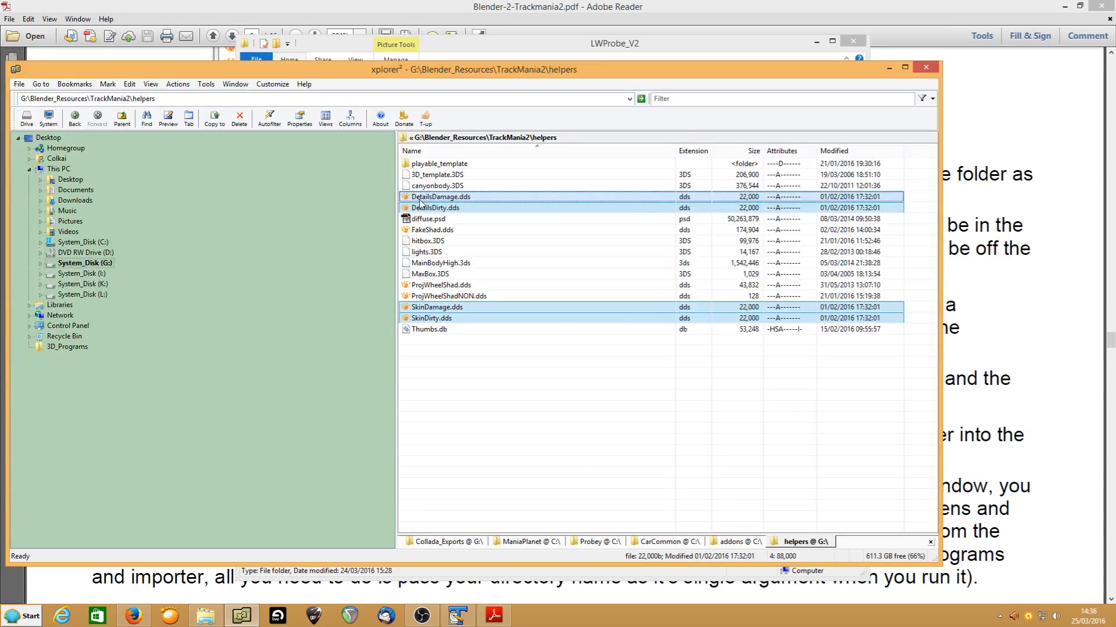
pyautogui.click(597, 542)
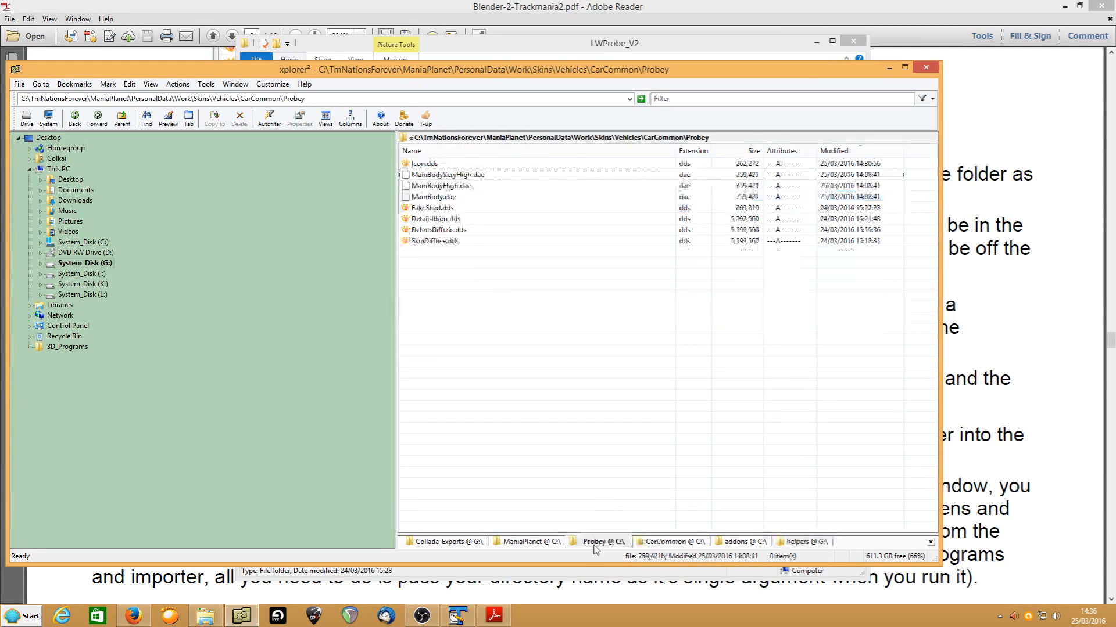
pyautogui.hotkey('ctrl', 'v')
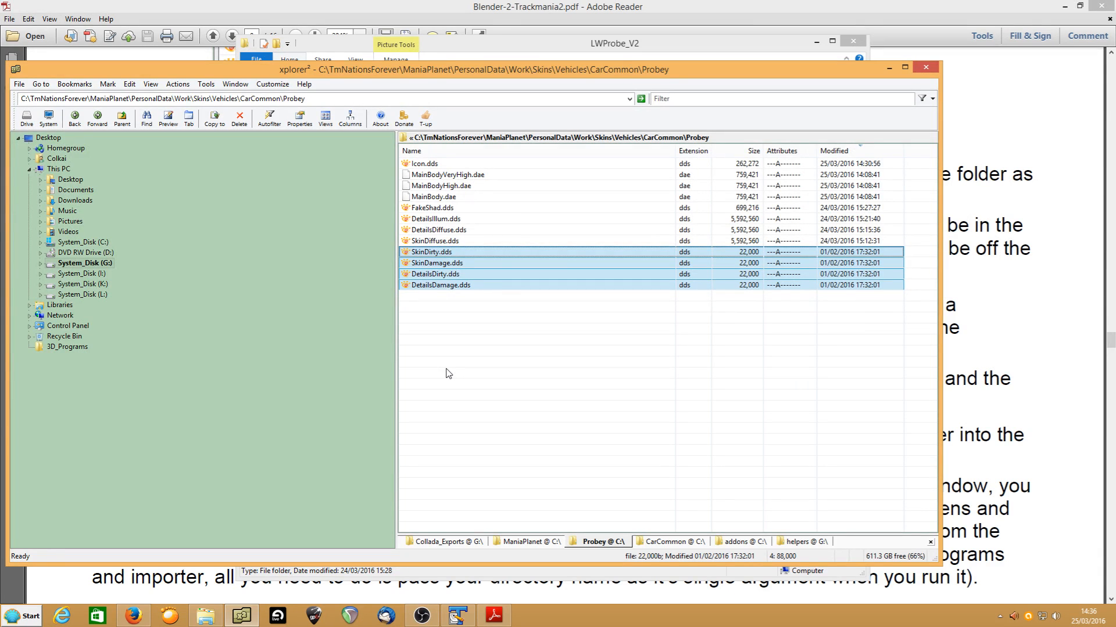
# - Highlight all the files in the Probey folder to review the complete set of car files
pyautogui.click(546, 358)
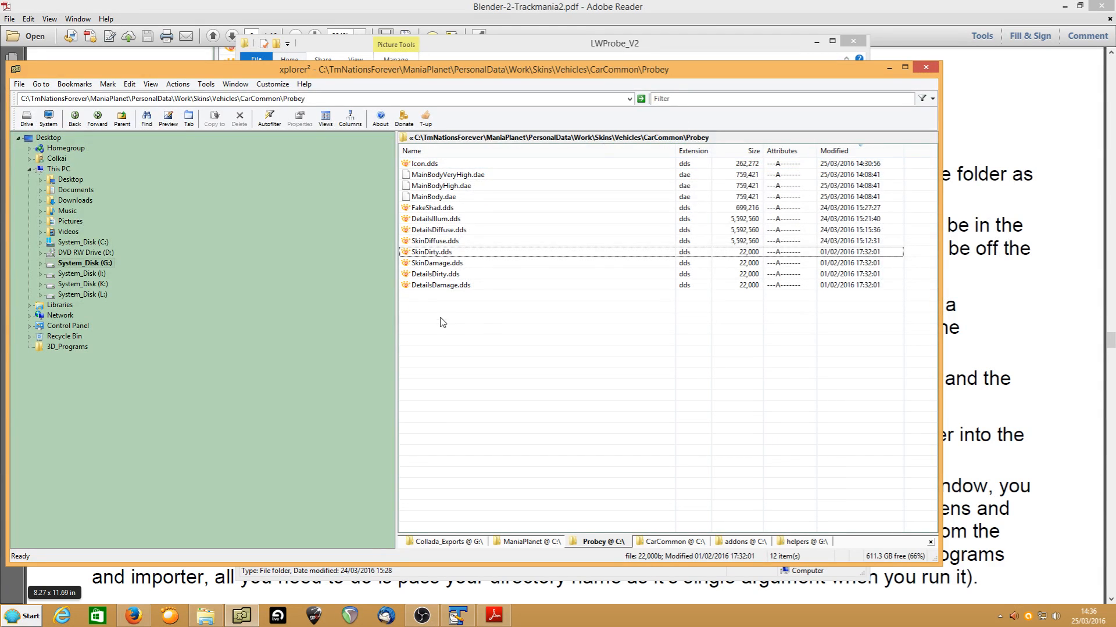
pyautogui.moveTo(494, 313); pyautogui.dragTo(410, 163)
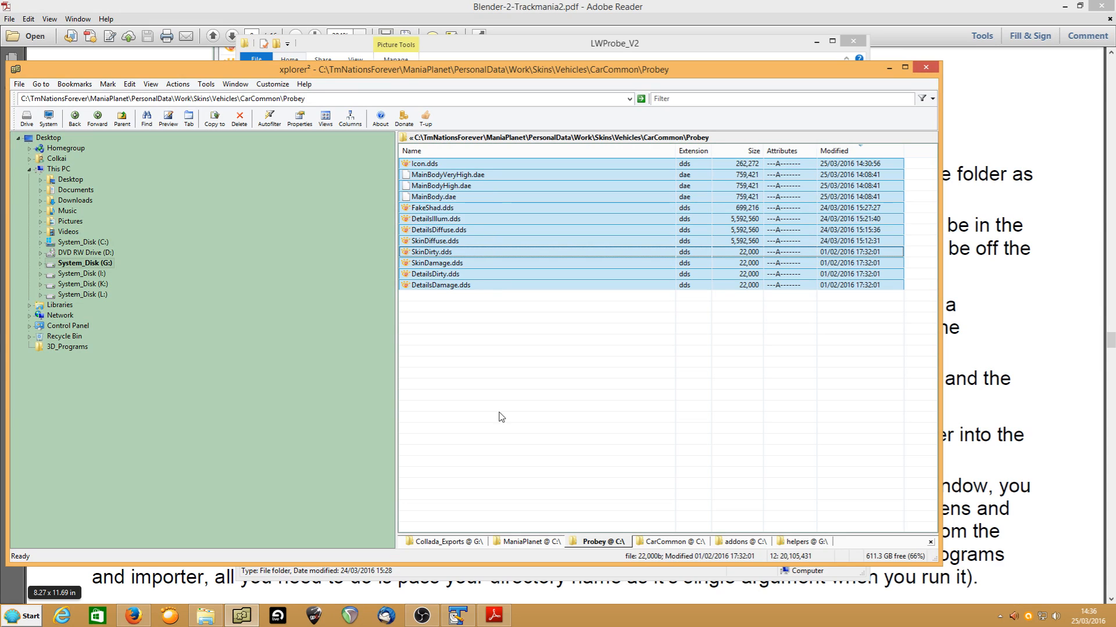
# - Switch to File Explorer, open C:\TmNationsForever\ManiaPlanet, sort it by name and select NadeoImporter.exe
pyautogui.click(220, 615)
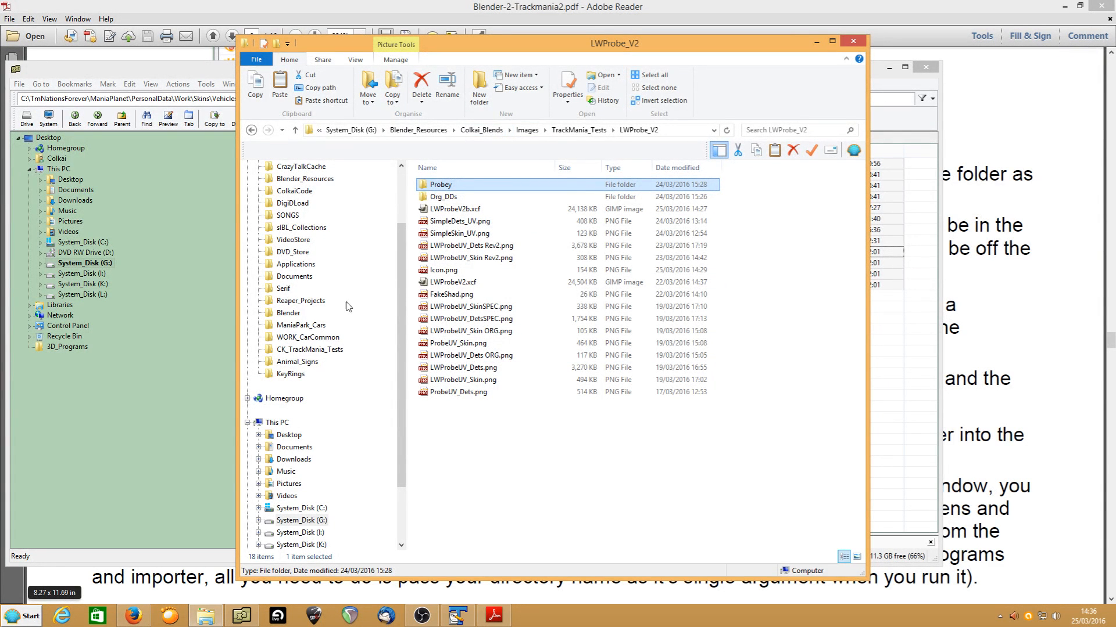
pyautogui.click(319, 324)
pyautogui.click(455, 129)
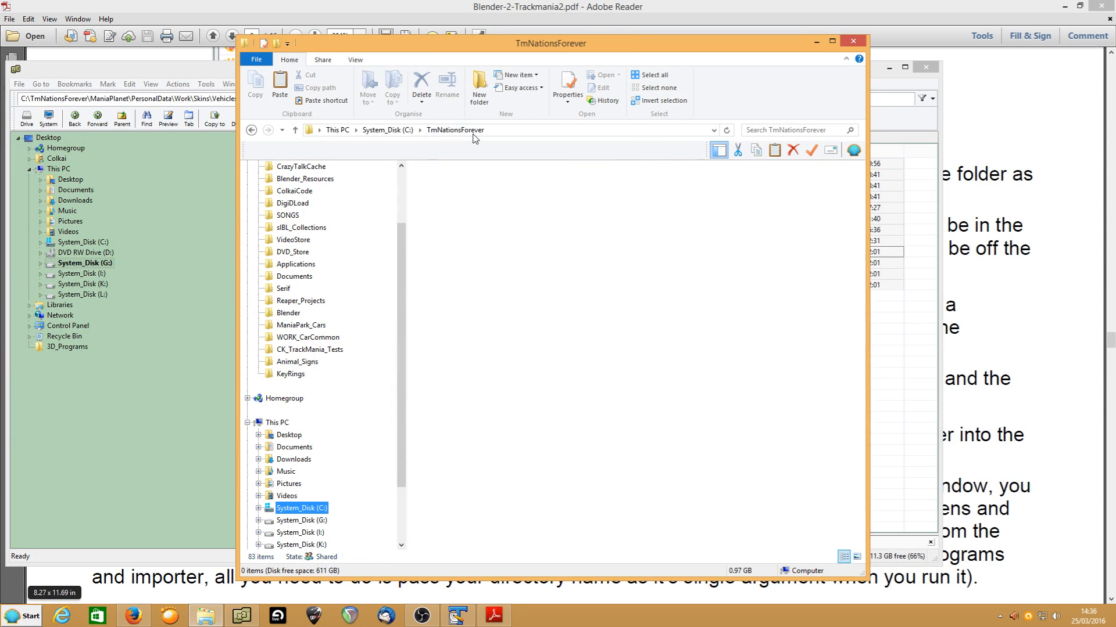
pyautogui.doubleClick(650, 209)
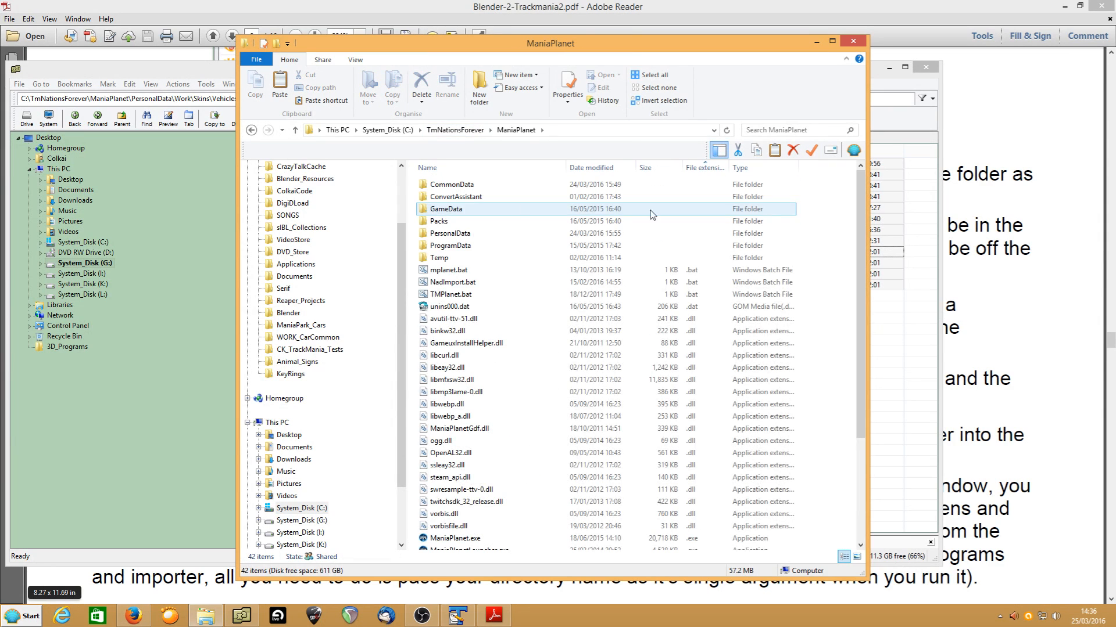
pyautogui.click(486, 168)
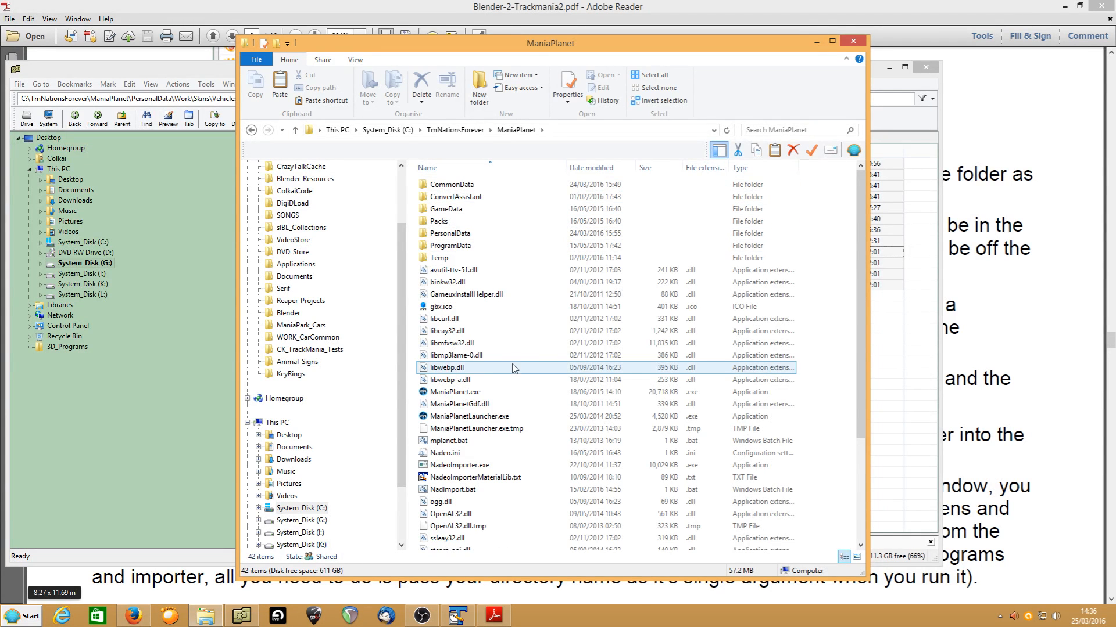
pyautogui.scroll(-3, 448, 366)
pyautogui.click(448, 361)
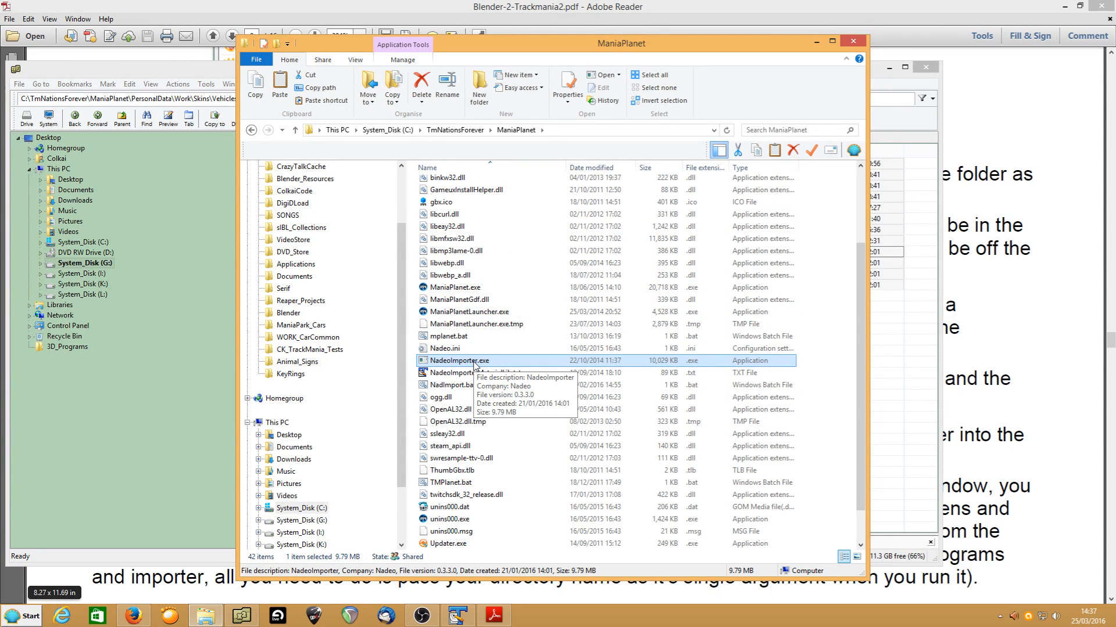
# - Switch to TextPad and examine the nadeoimporter command, its CarSkin argument and the Skins/Vehicles/CarCommon/ path in NadImport.bat
pyautogui.click(453, 618)
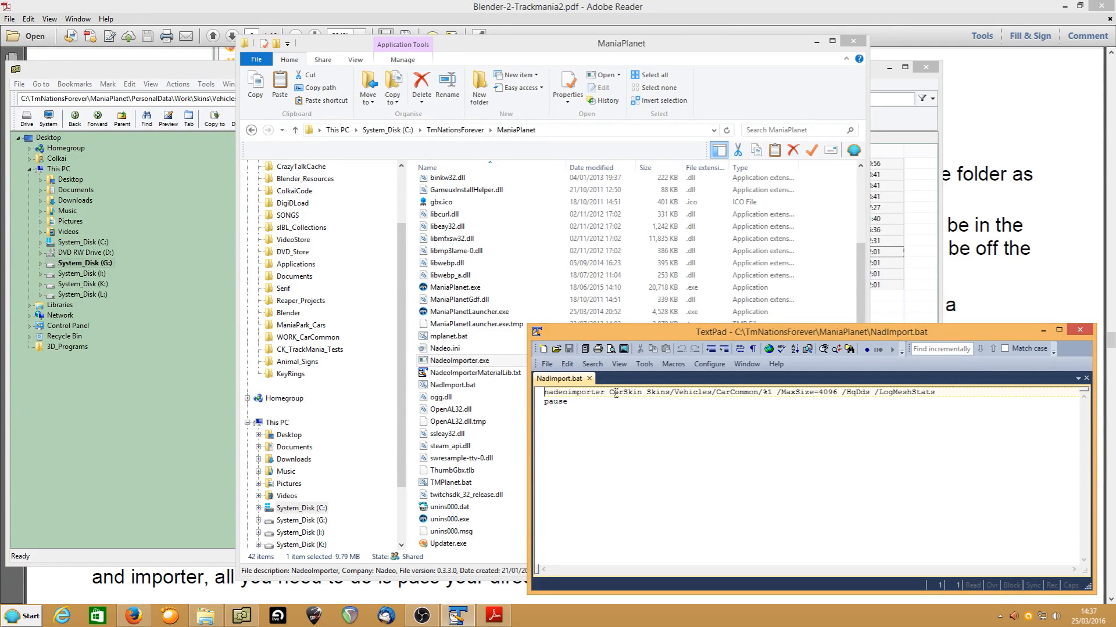
pyautogui.doubleClick(559, 393)
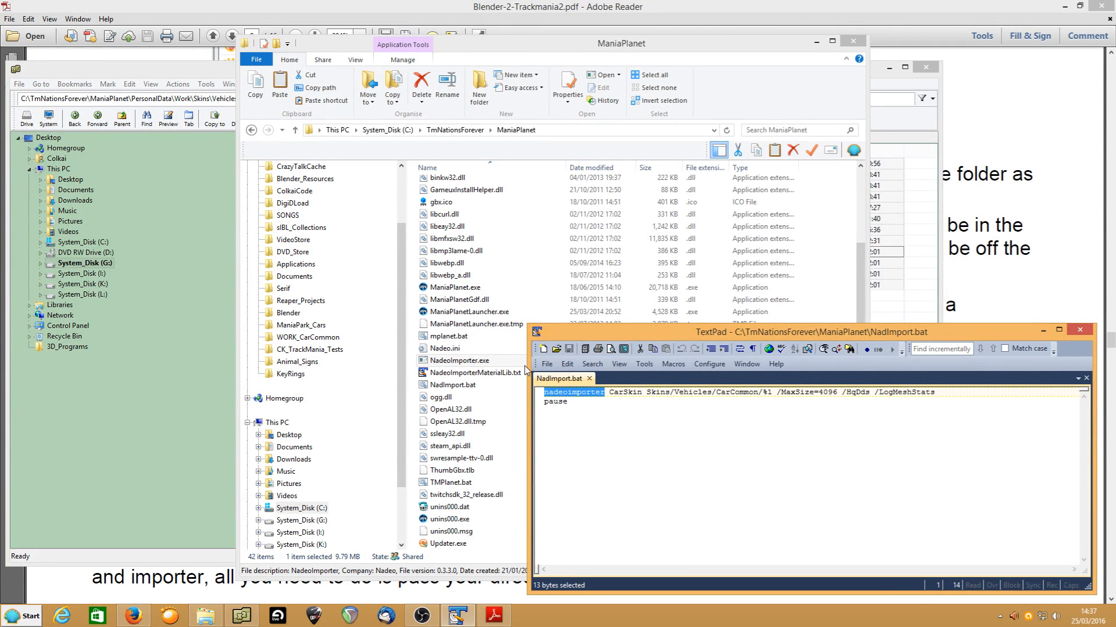
pyautogui.doubleClick(625, 393)
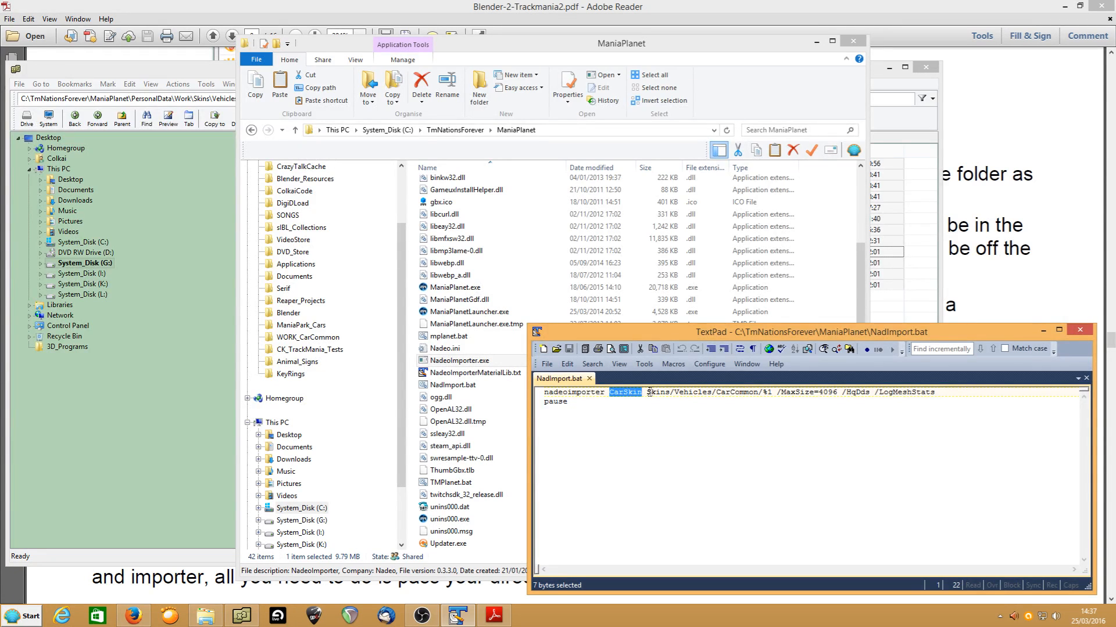
pyautogui.moveTo(647, 393); pyautogui.dragTo(762, 392)
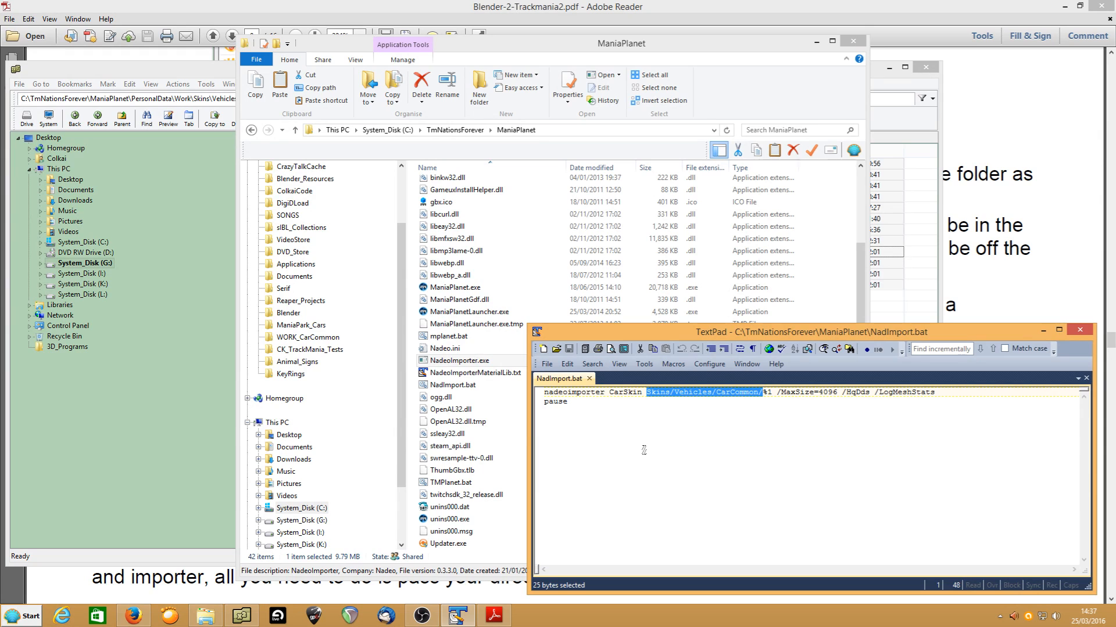
# - Switch to xplorer² and compare the batch file's path with the Work\Skins\Vehicles\CarCommon folder and its Probey subfolder
pyautogui.click(236, 621)
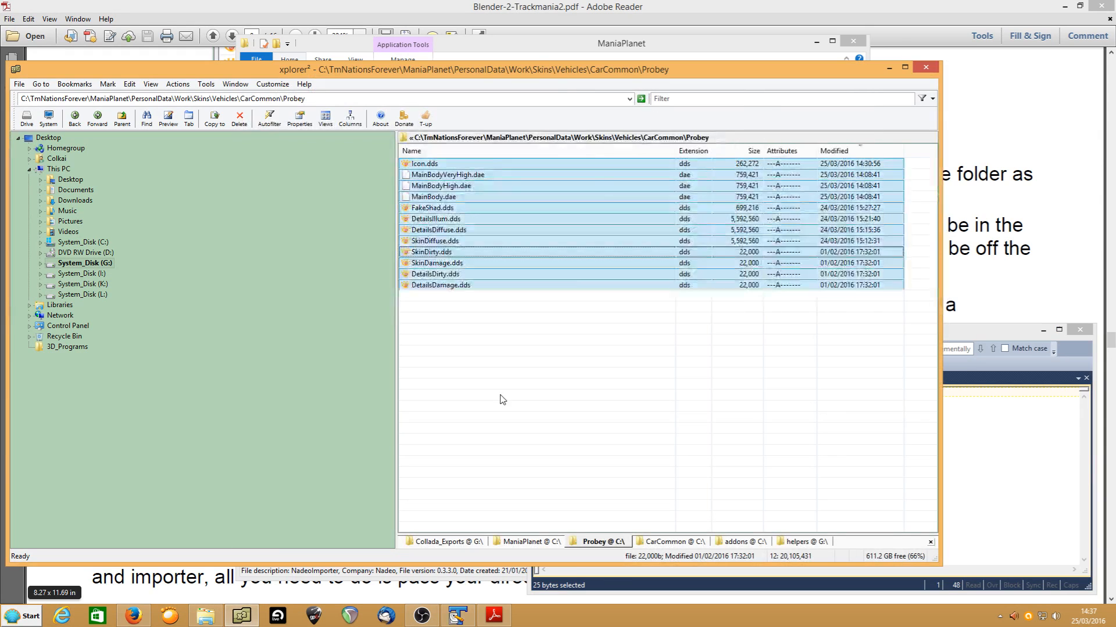
pyautogui.click(665, 138)
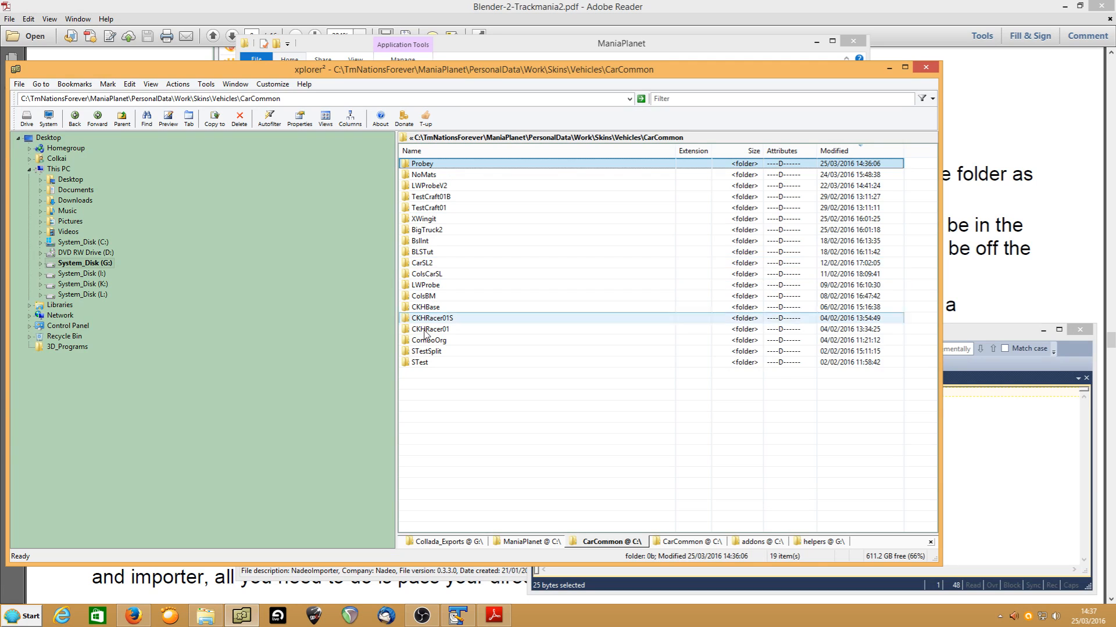
pyautogui.doubleClick(414, 167)
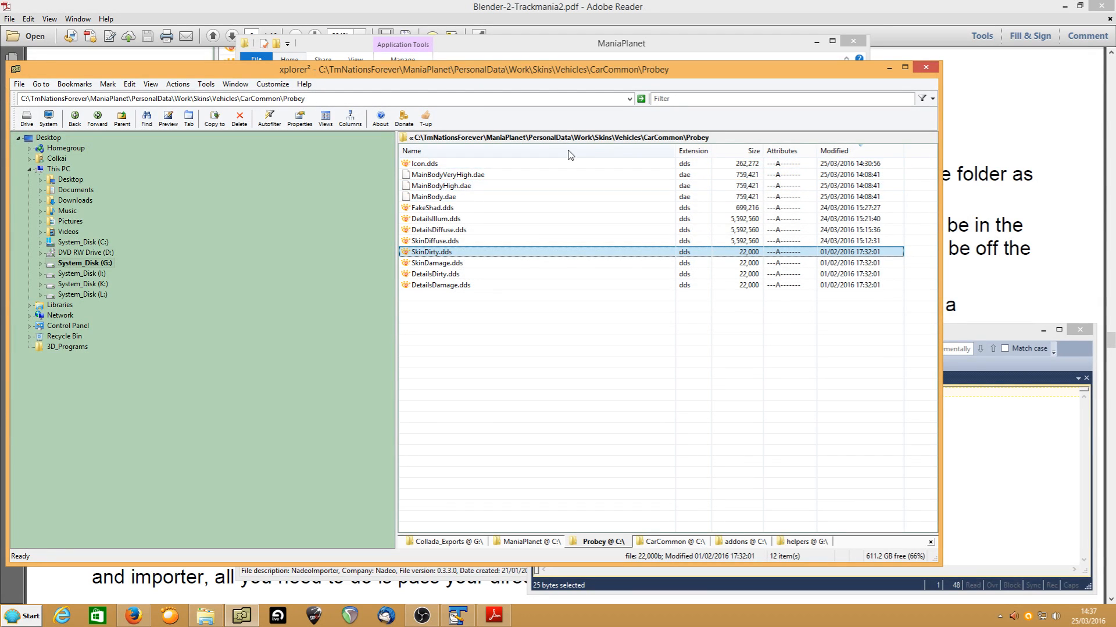
pyautogui.click(668, 137)
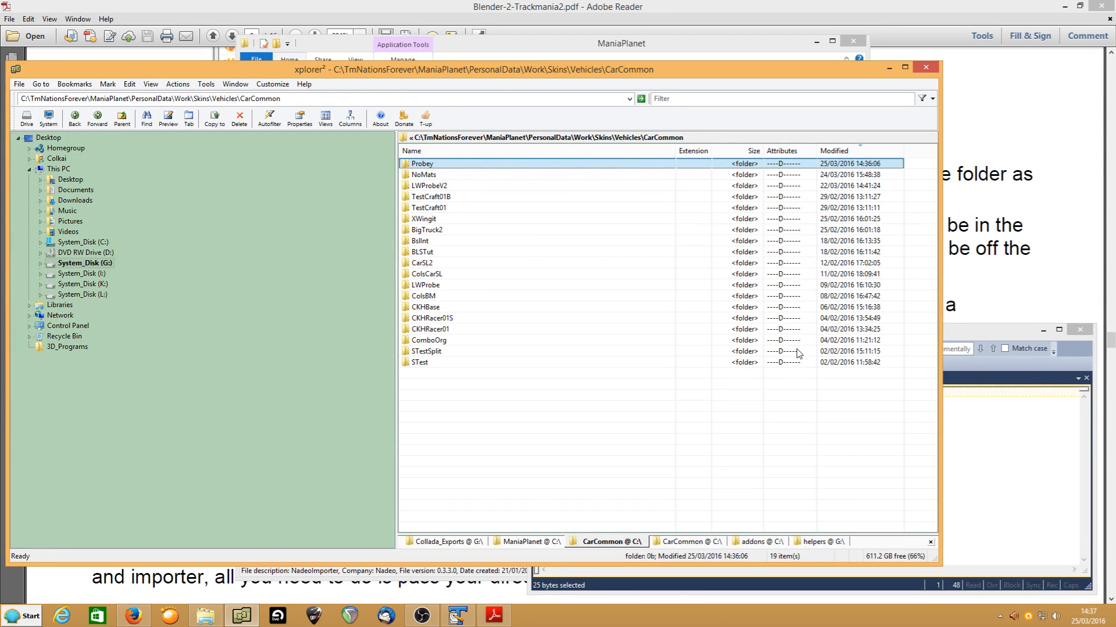
# - Return to TextPad and examine the %1, /MaxSize=4096, /HqDds and /LogMeshStats parameters and the whole NadImport.bat command line
pyautogui.click(988, 333)
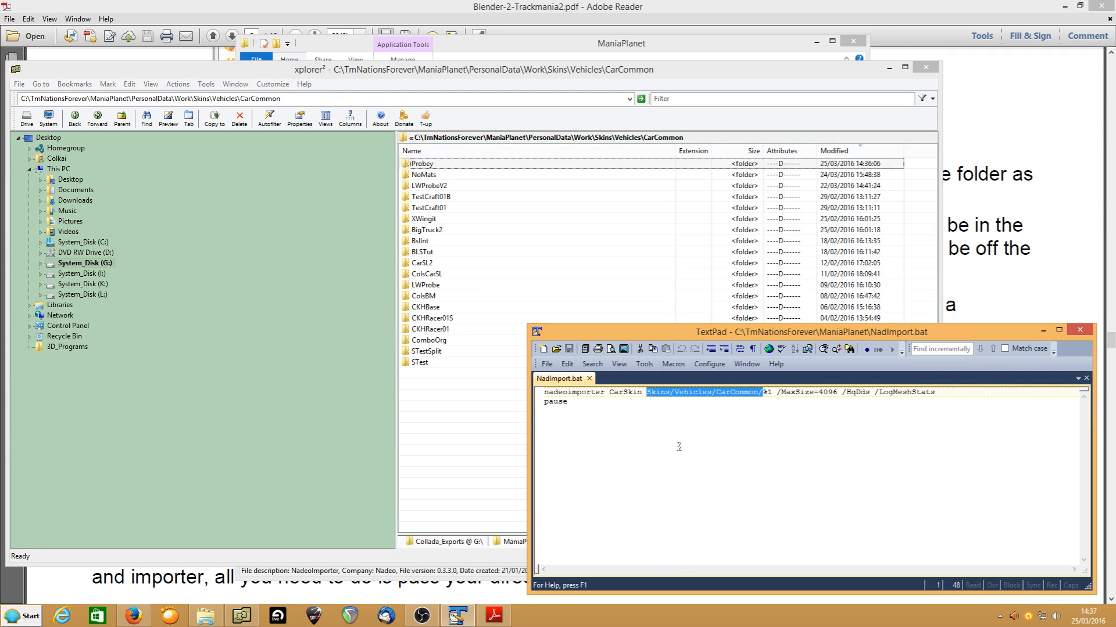
pyautogui.click(771, 393)
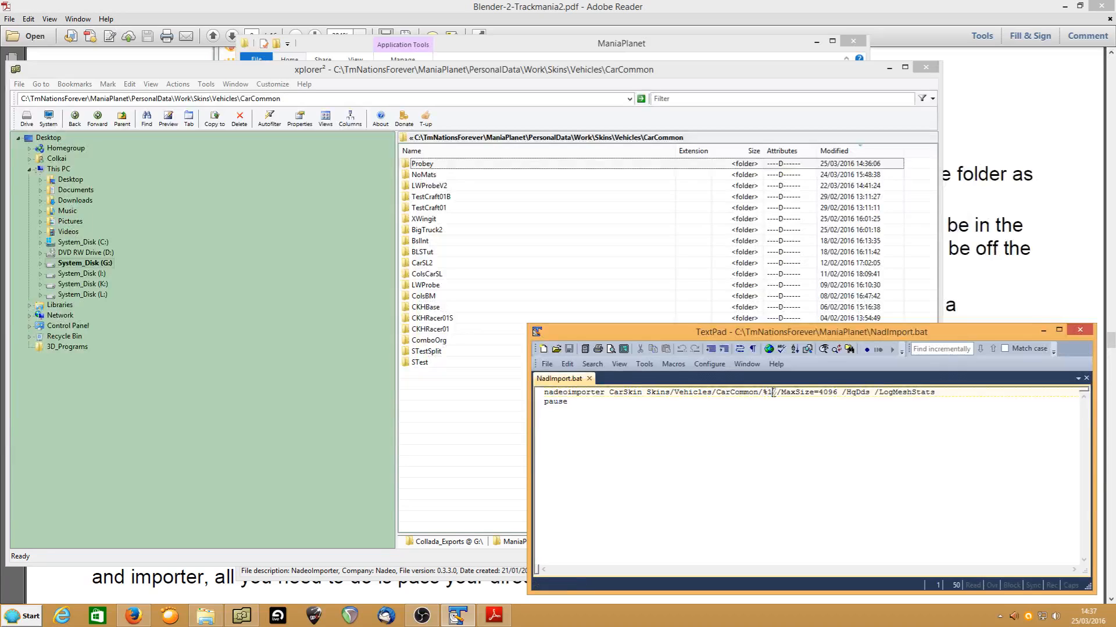
pyautogui.moveTo(773, 394); pyautogui.dragTo(762, 393)
pyautogui.click(778, 393)
pyautogui.moveTo(778, 393); pyautogui.dragTo(838, 395)
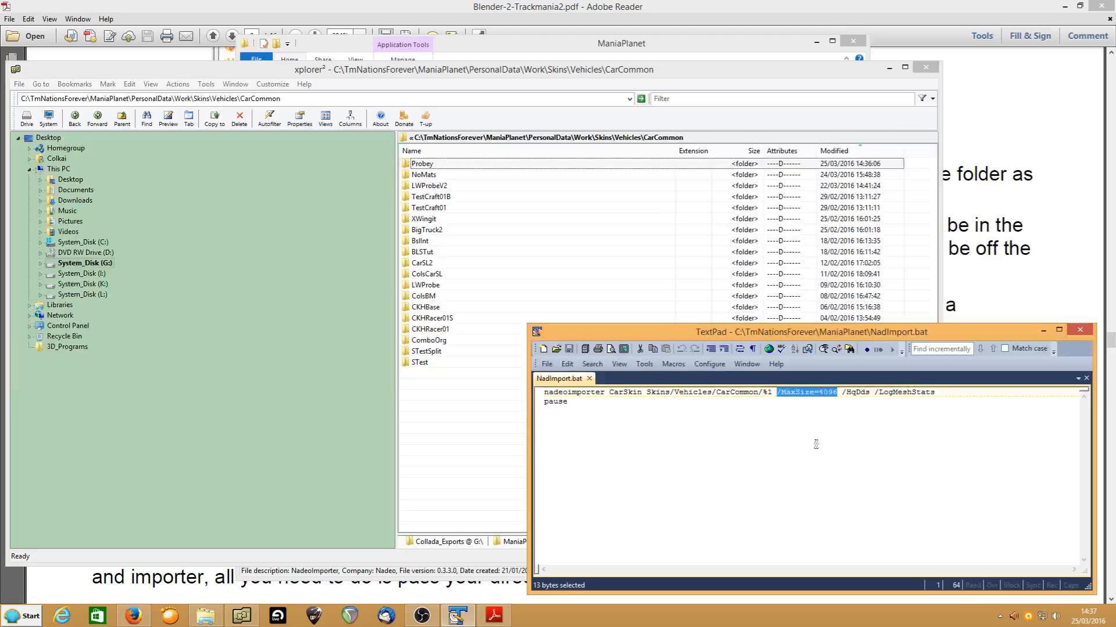
pyautogui.click(843, 393)
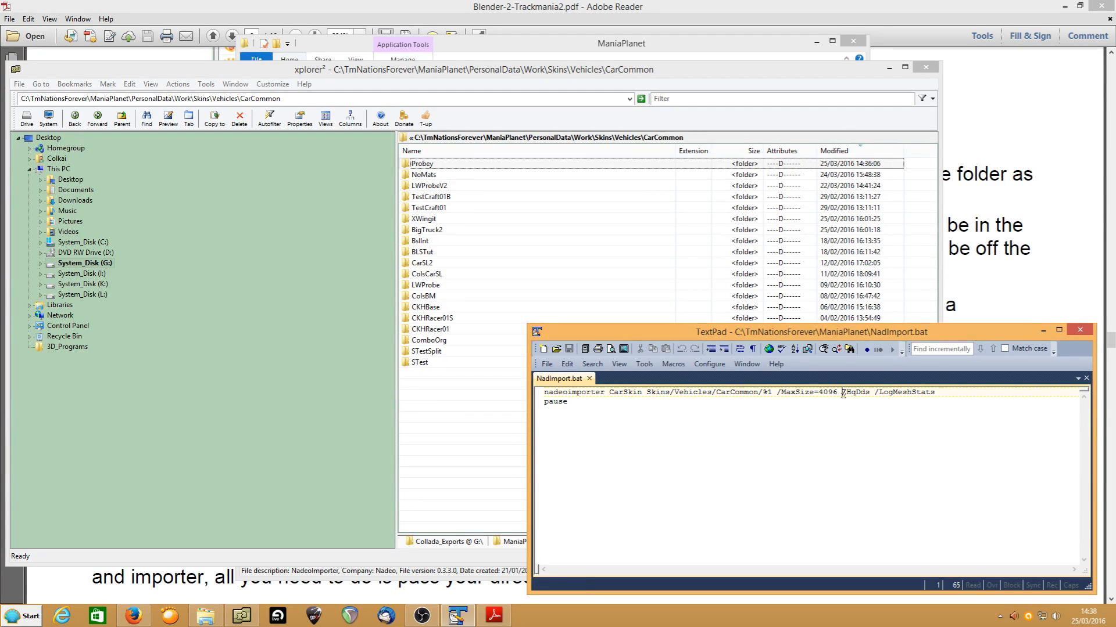
pyautogui.moveTo(843, 394); pyautogui.dragTo(935, 393)
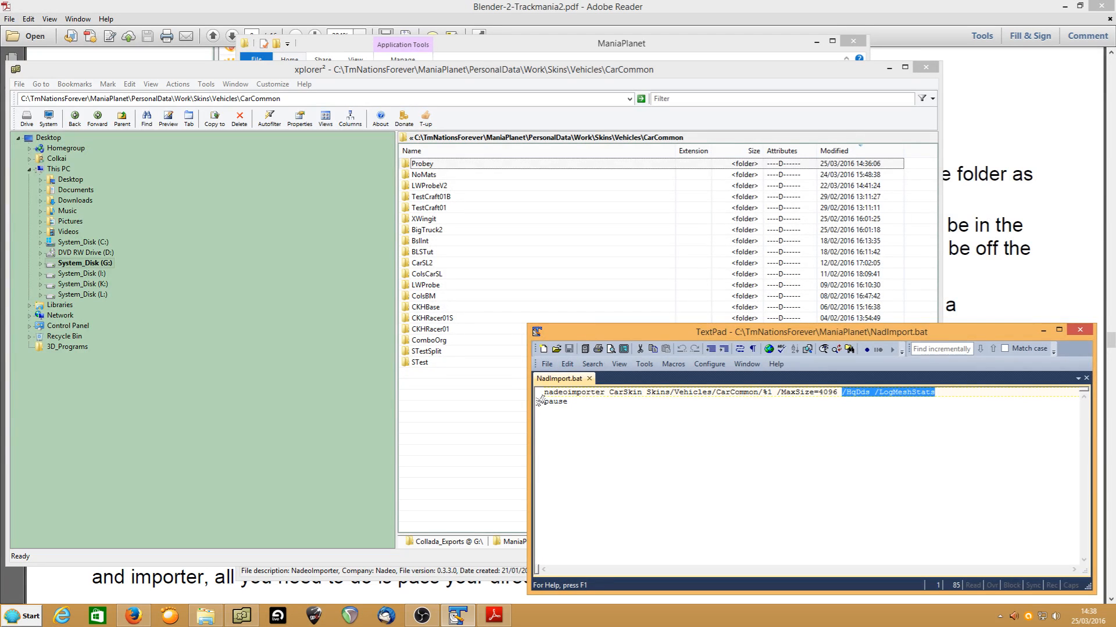
pyautogui.moveTo(543, 393); pyautogui.dragTo(930, 400)
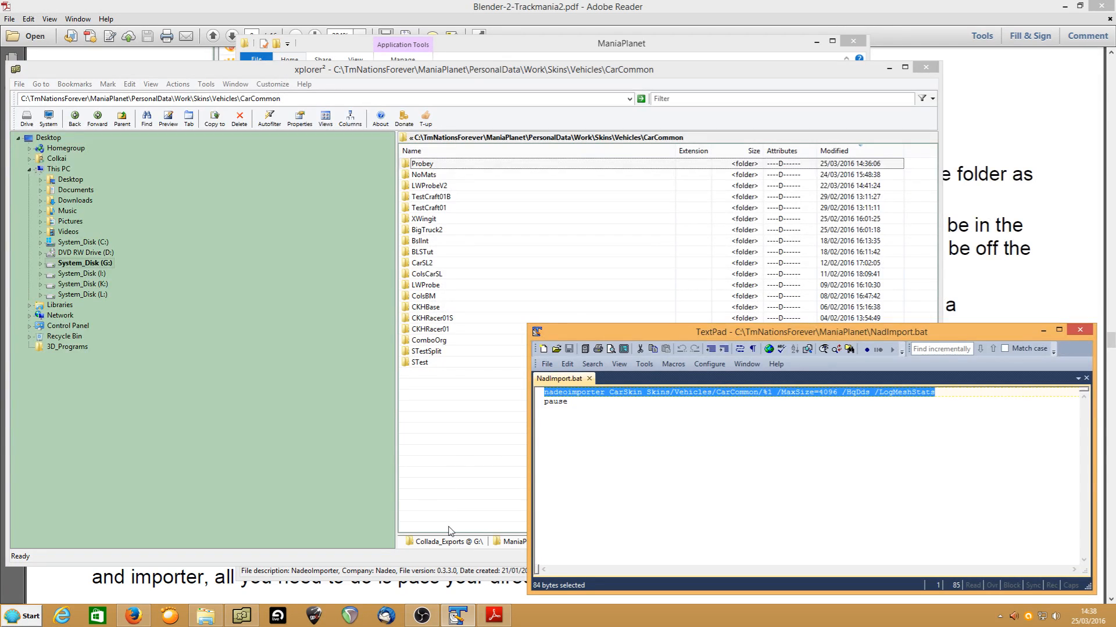
# - Locate NadImport.bat in File Explorer's ManiaPlanet folder and look over its script in TextPad
pyautogui.click(205, 616)
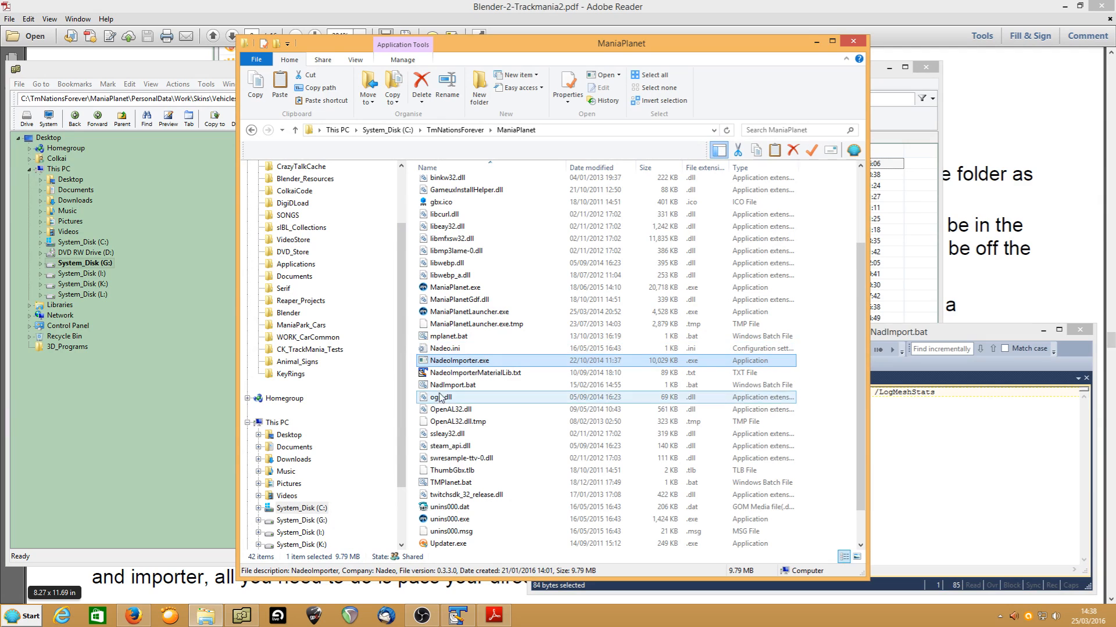
pyautogui.click(441, 386)
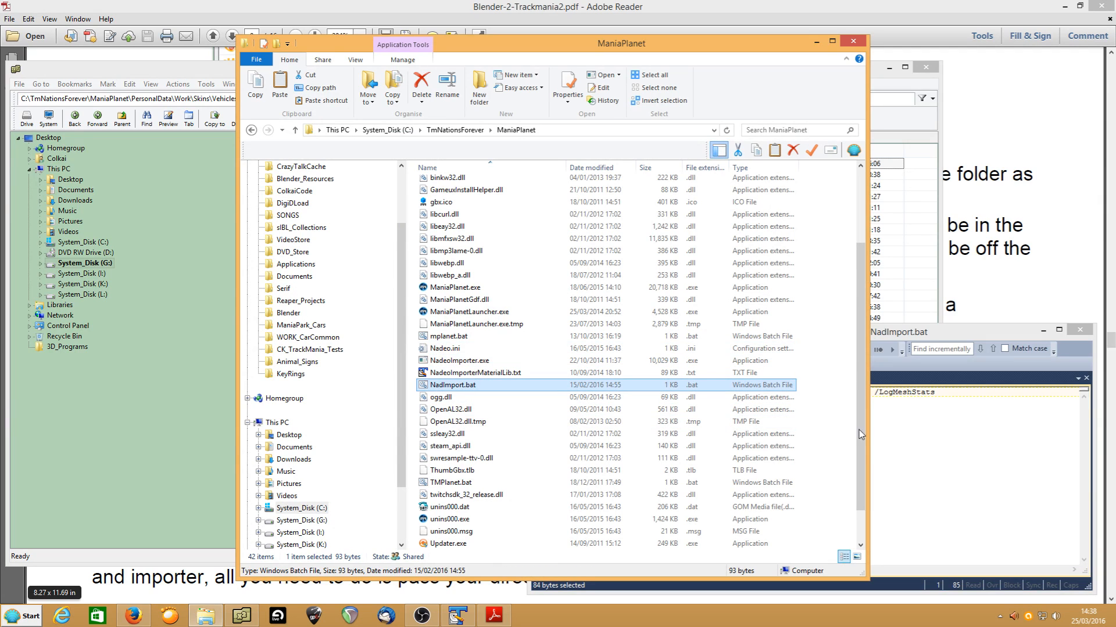
pyautogui.click(998, 422)
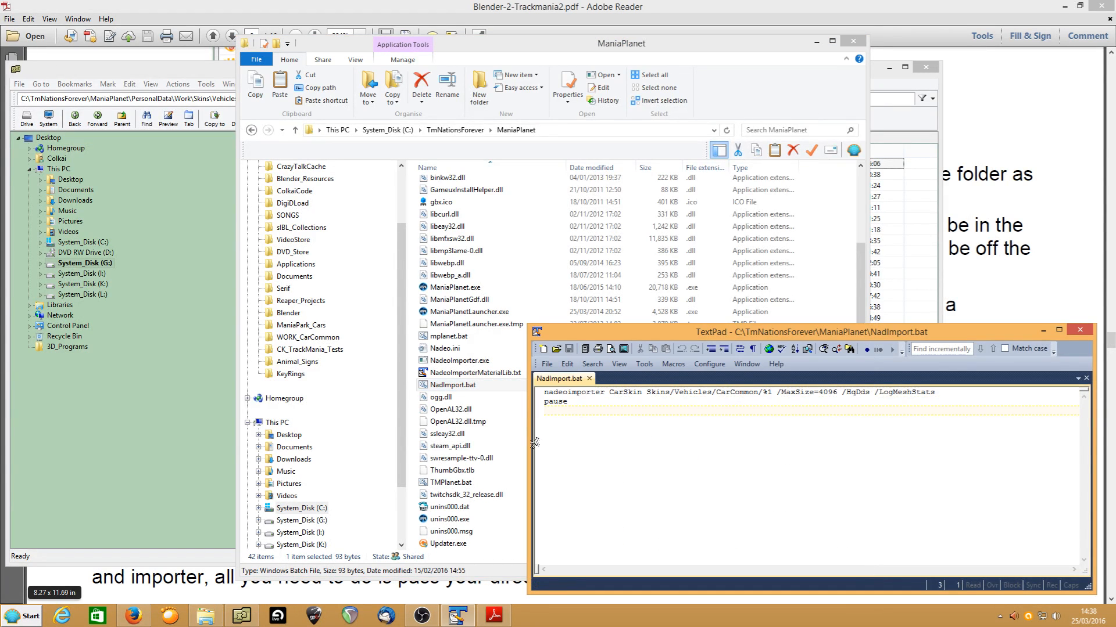
pyautogui.click(442, 386)
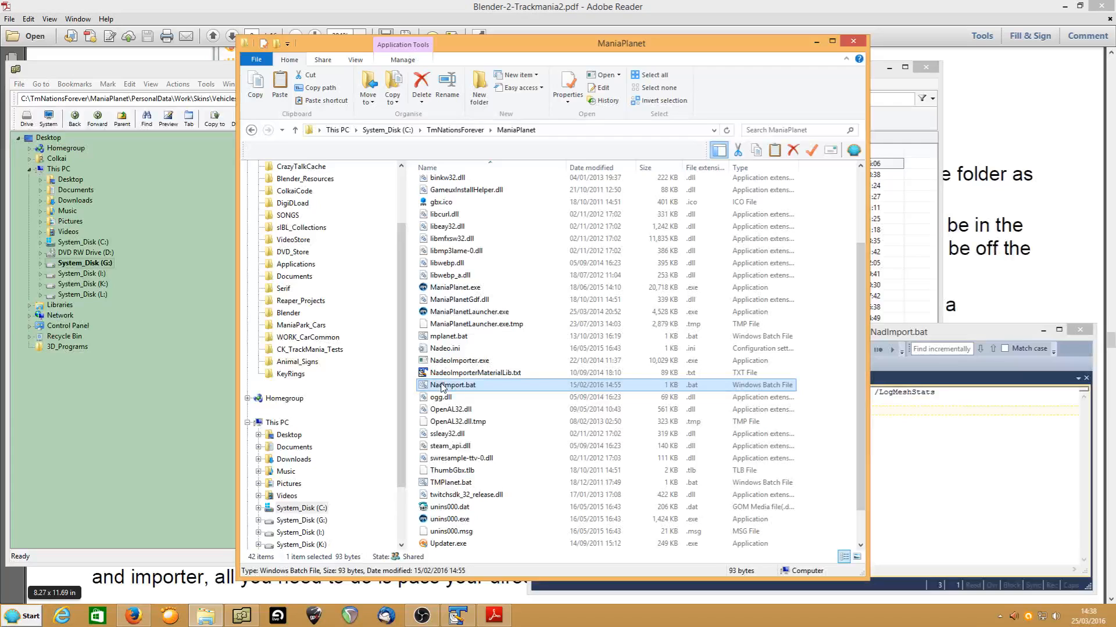
pyautogui.rightClick(443, 388)
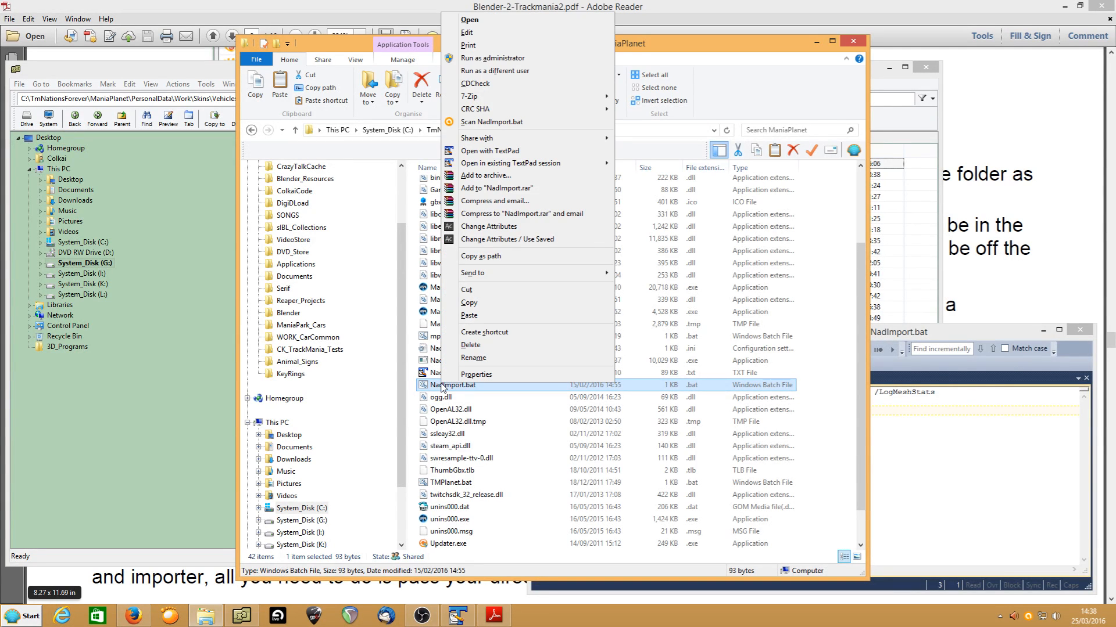
pyautogui.click(830, 333)
# - Open a command window in the ManiaPlanet folder and reposition it over the File Explorer window
pyautogui.rightClick(830, 333)
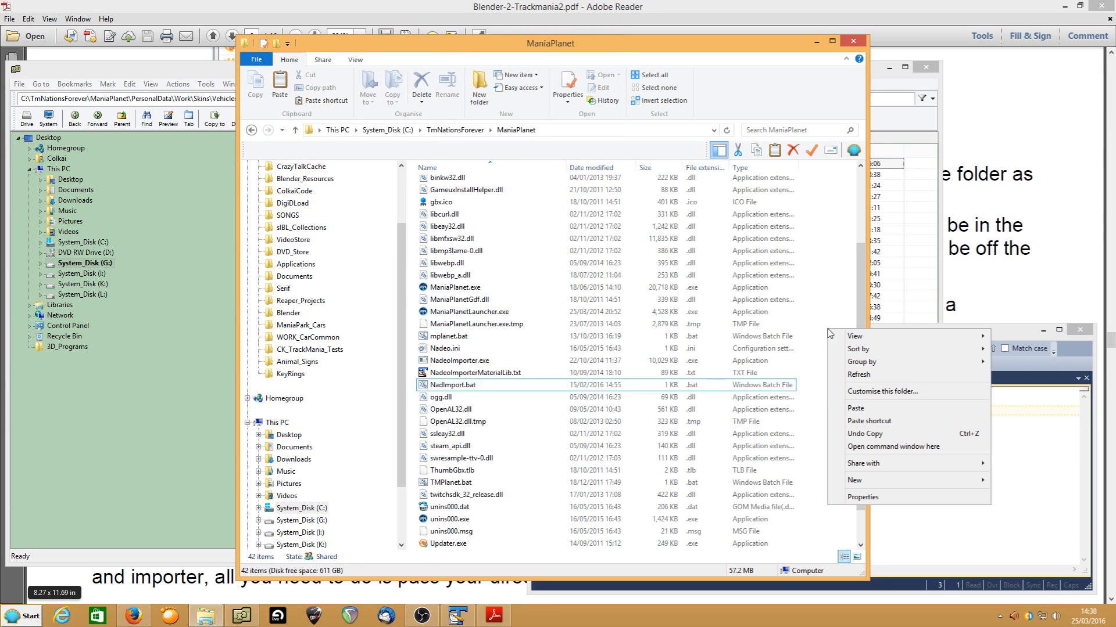
pyautogui.click(869, 448)
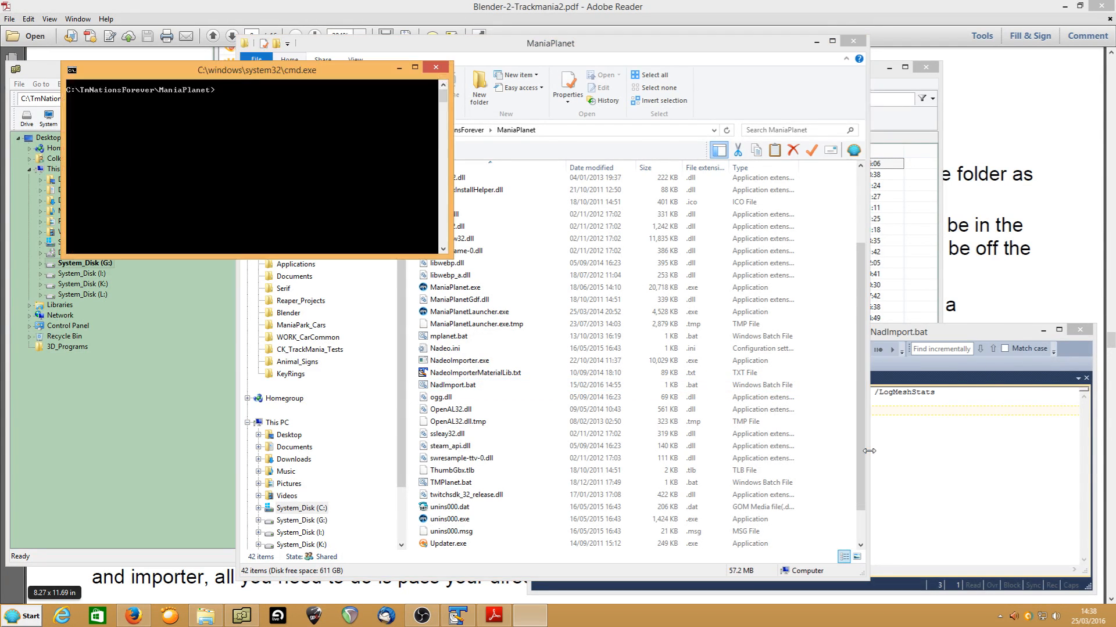
pyautogui.moveTo(203, 68); pyautogui.dragTo(306, 128)
# - List the ManiaPlanet folder's batch files with the command dir *.bat
pyautogui.write('dir')
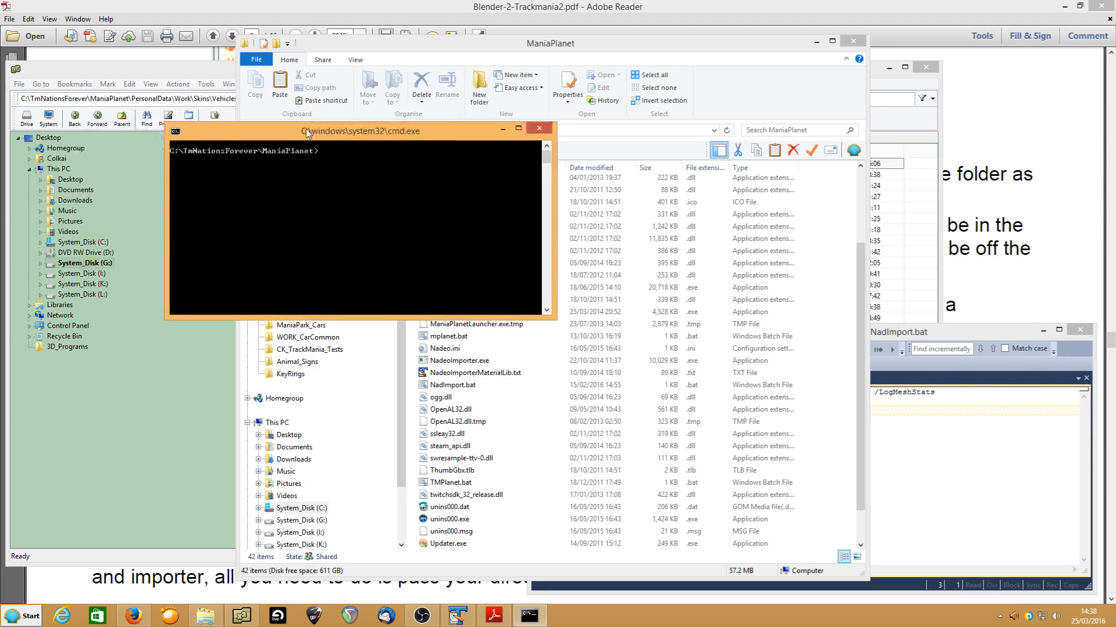
pyautogui.write(' *.bat')
pyautogui.press('Return')
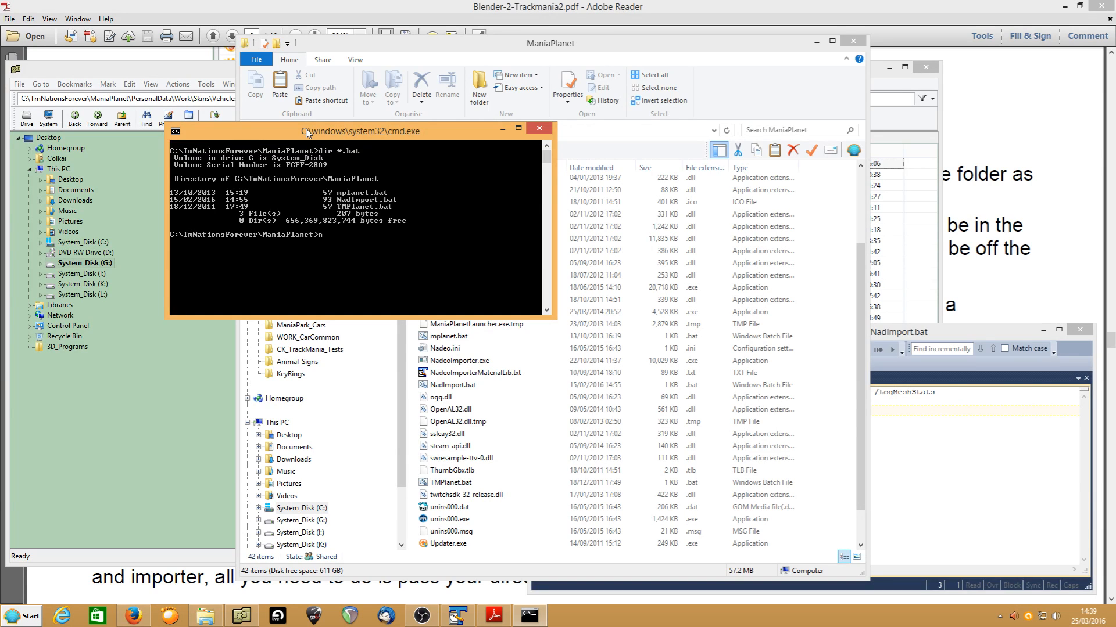
# - Run nadimport Probey to build the car skin package, and continue past the pause to the command prompt
pyautogui.write('nadimport Probey')
pyautogui.press('Return')
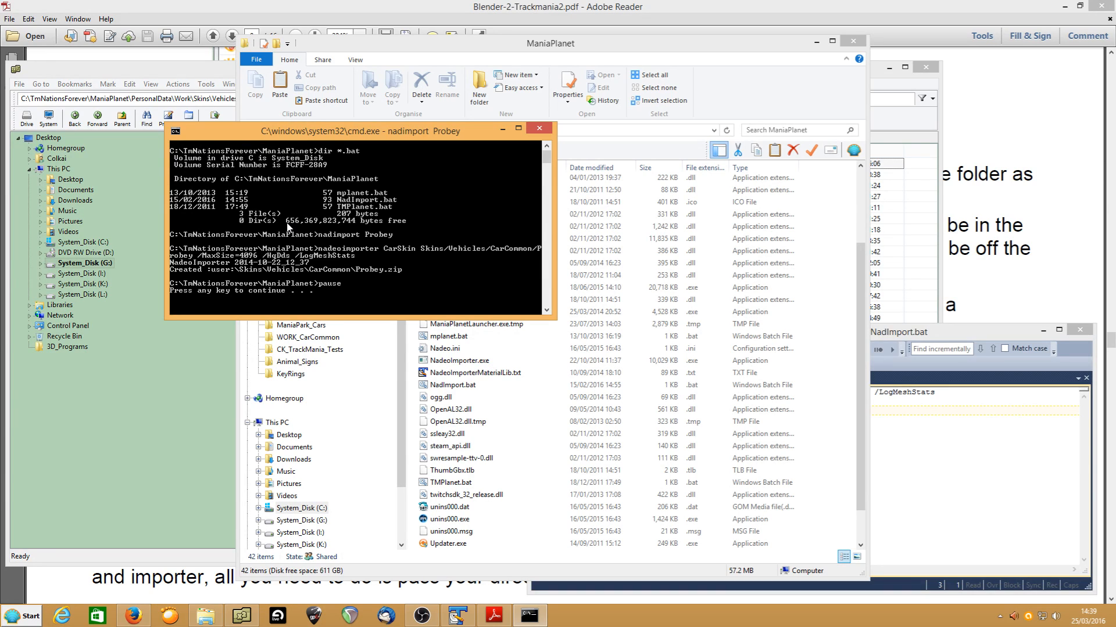
pyautogui.press('Return')
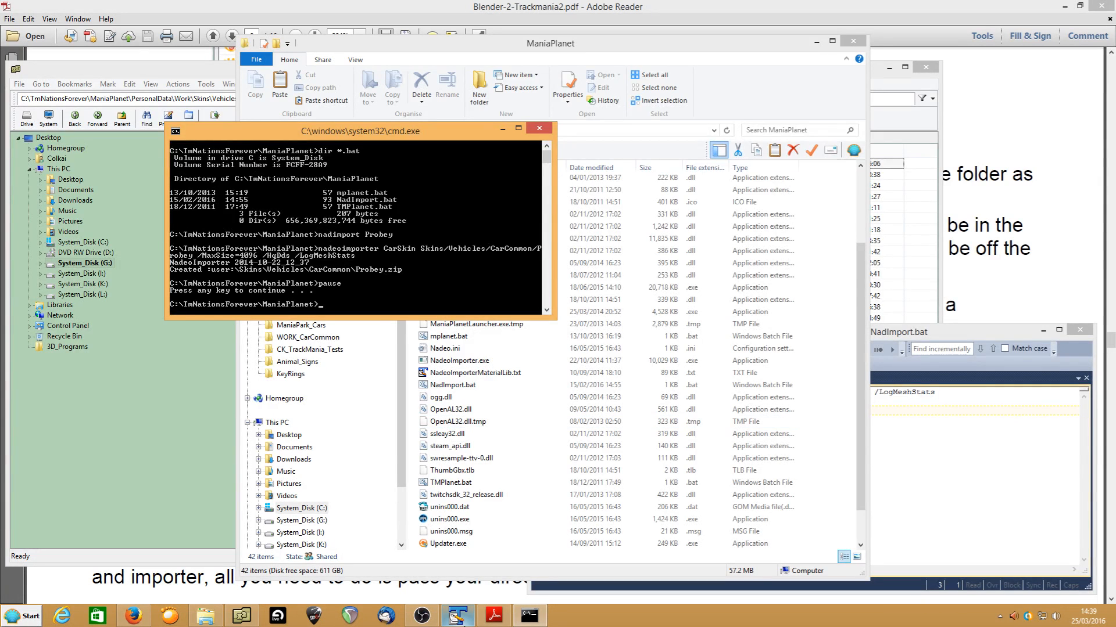
# - Switch to xplorer² and browse to the PersonalData\Skins\Vehicles\CarCommon folder to locate Probey.zip
pyautogui.moveTo(459, 620)
pyautogui.click(241, 616)
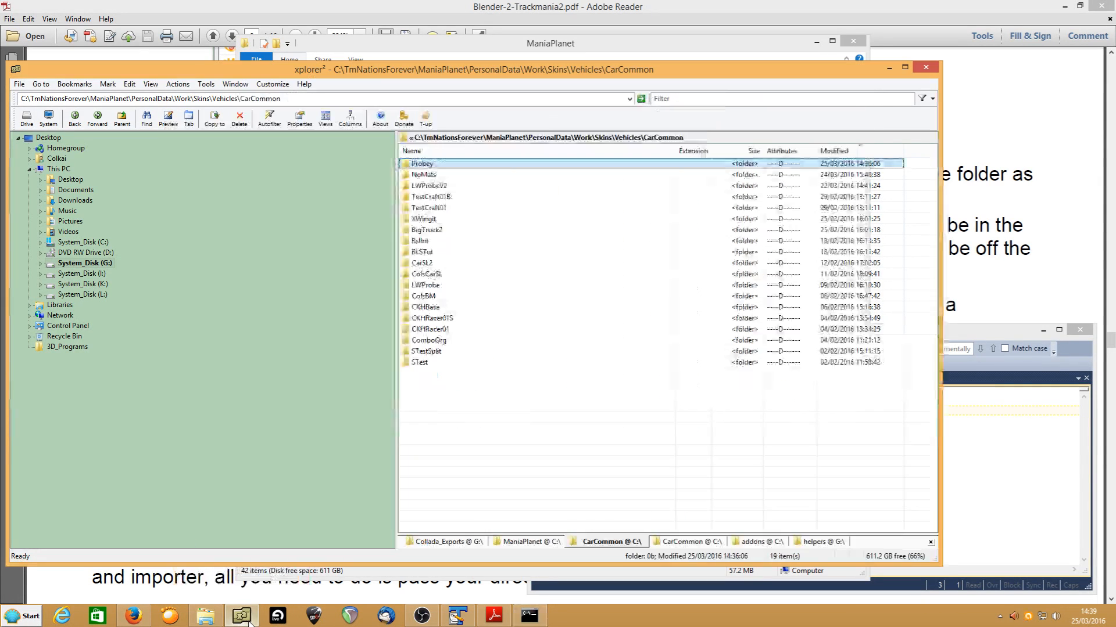
pyautogui.click(667, 540)
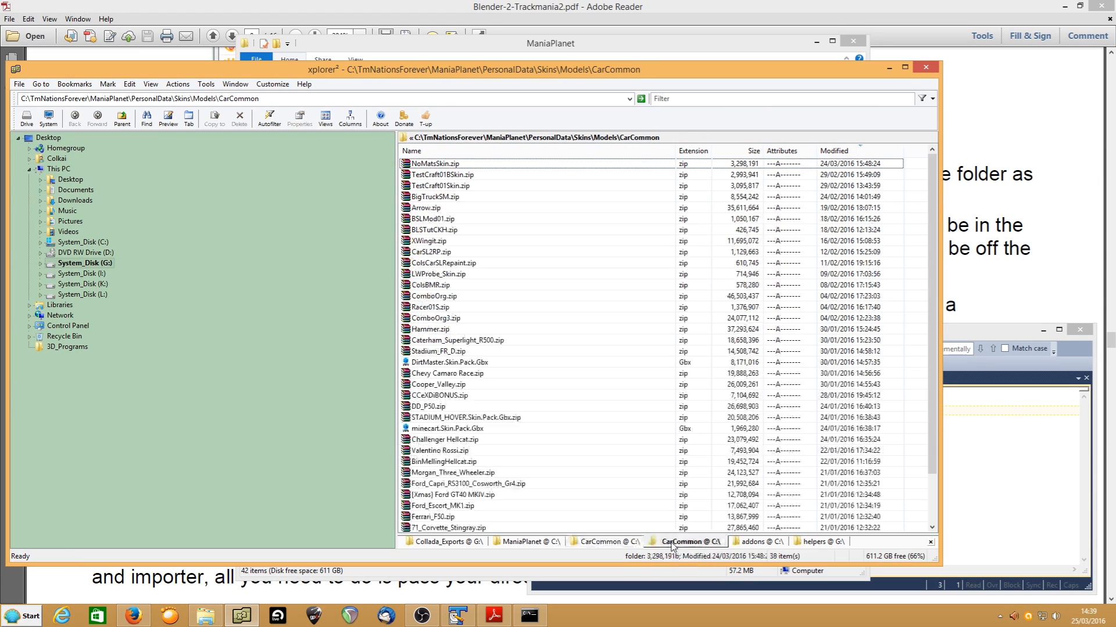
pyautogui.click(624, 544)
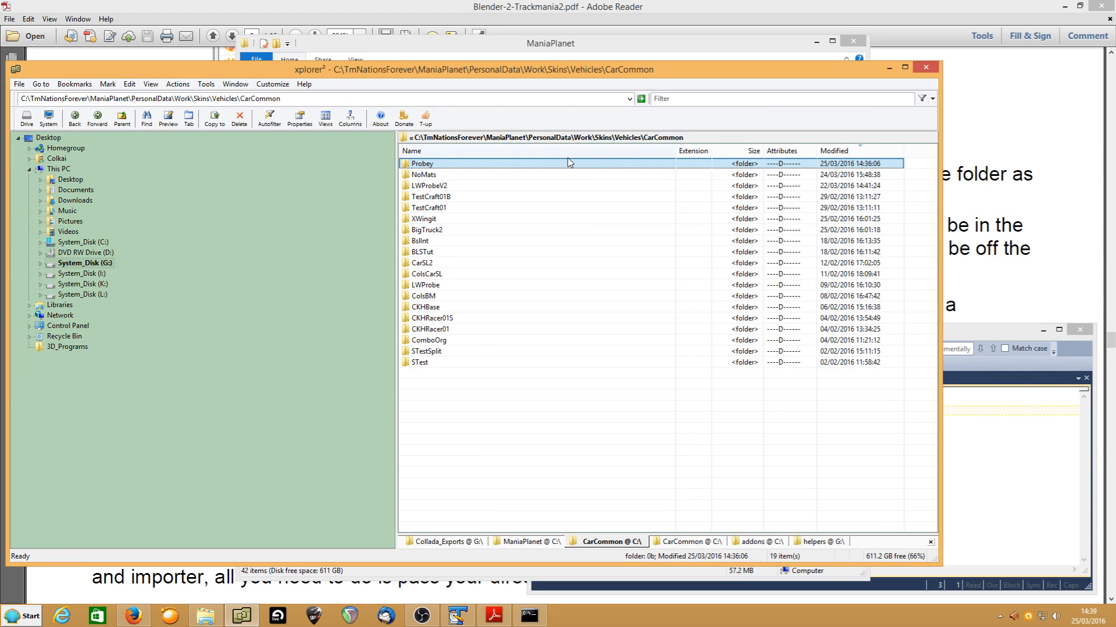
pyautogui.click(670, 543)
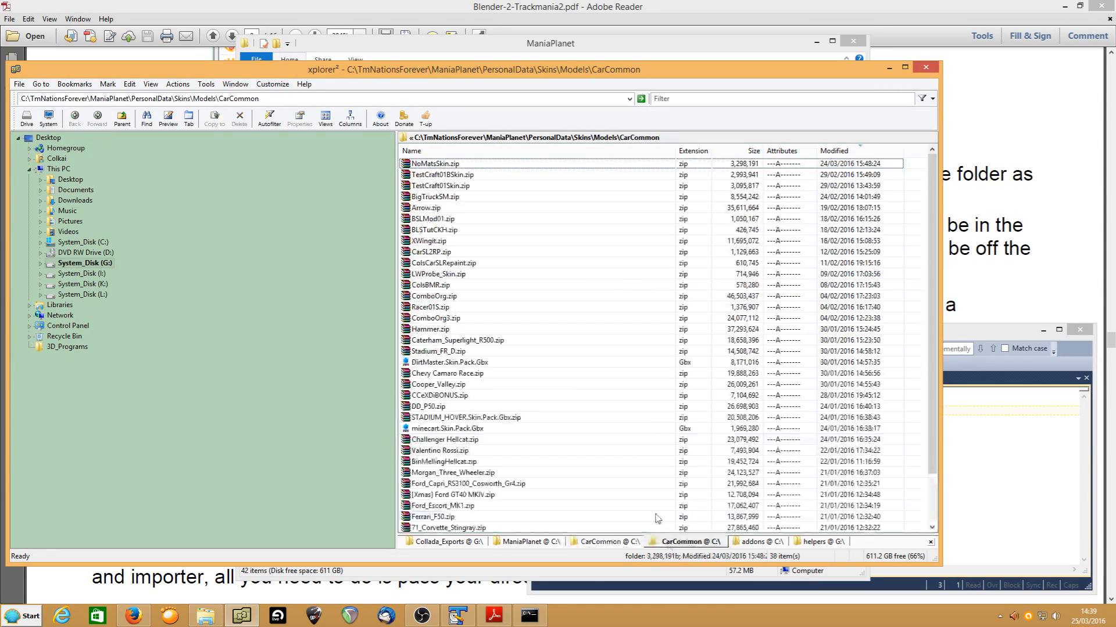
pyautogui.click(582, 140)
pyautogui.doubleClick(429, 170)
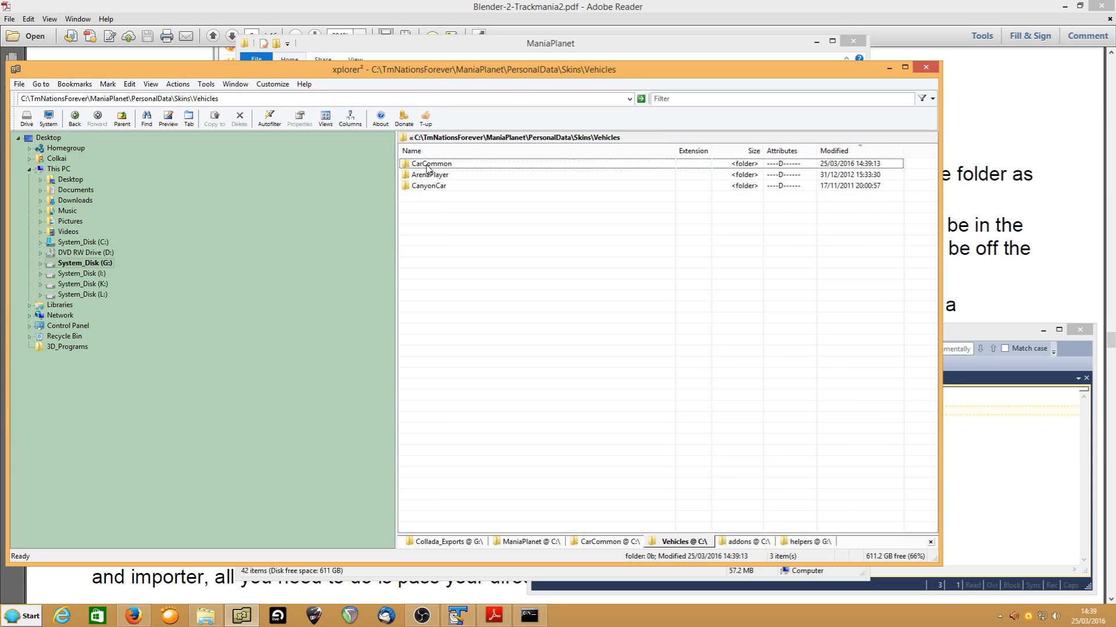
pyautogui.doubleClick(422, 165)
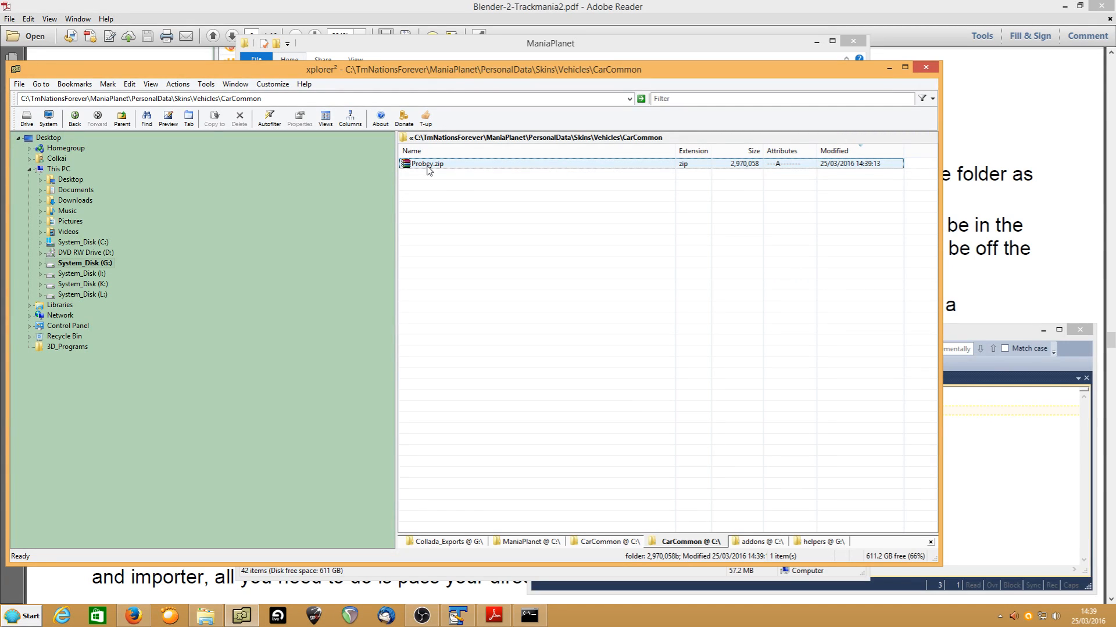
# - Move Probey.zip from Skins\Vehicles\CarCommon into the Skins\Models\CarCommon folder
pyautogui.rightClick(428, 169)
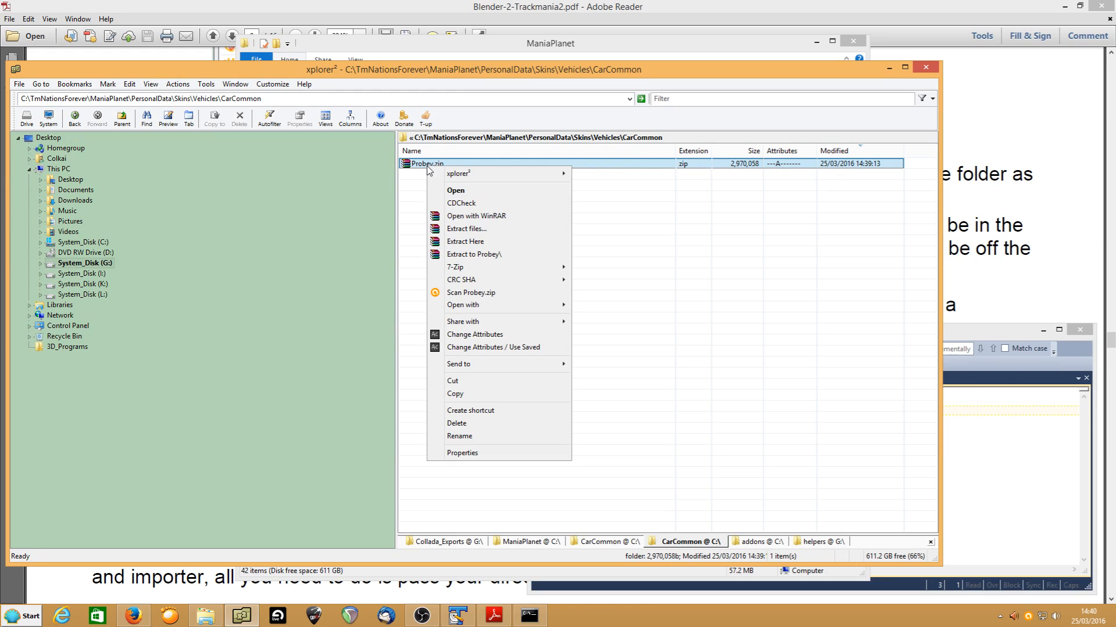
pyautogui.click(464, 380)
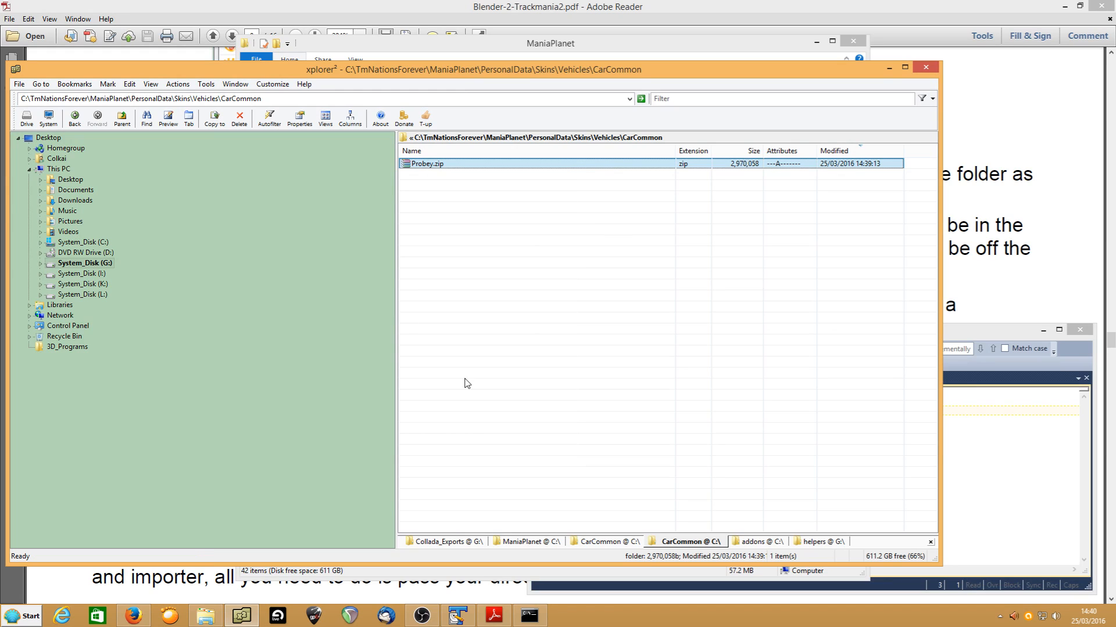
pyautogui.click(582, 138)
pyautogui.click(416, 176)
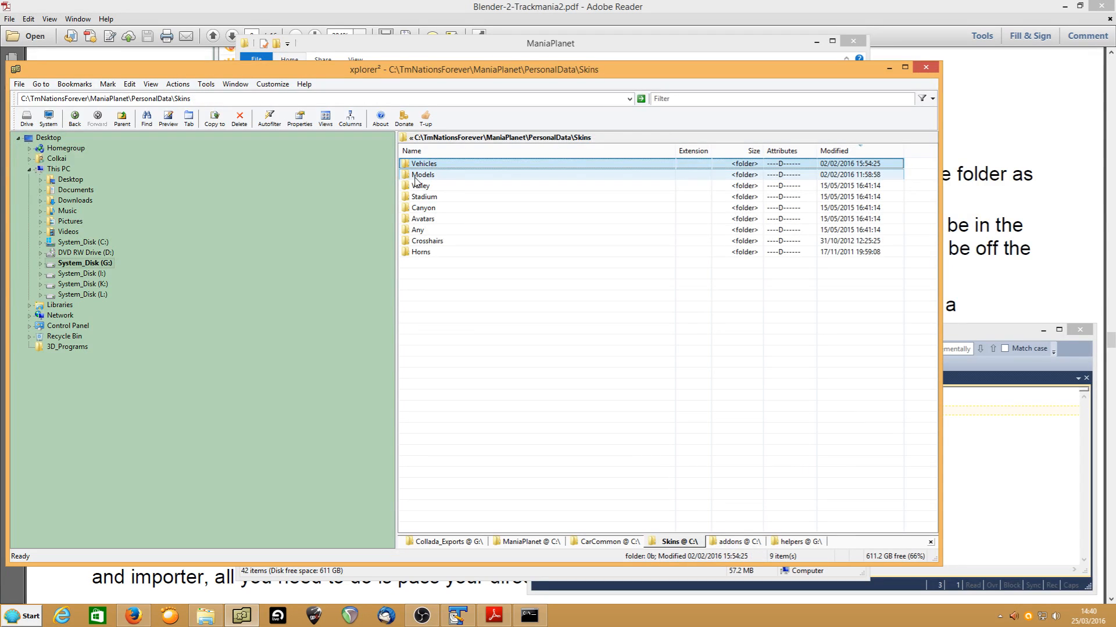
pyautogui.doubleClick(416, 176)
pyautogui.doubleClick(424, 164)
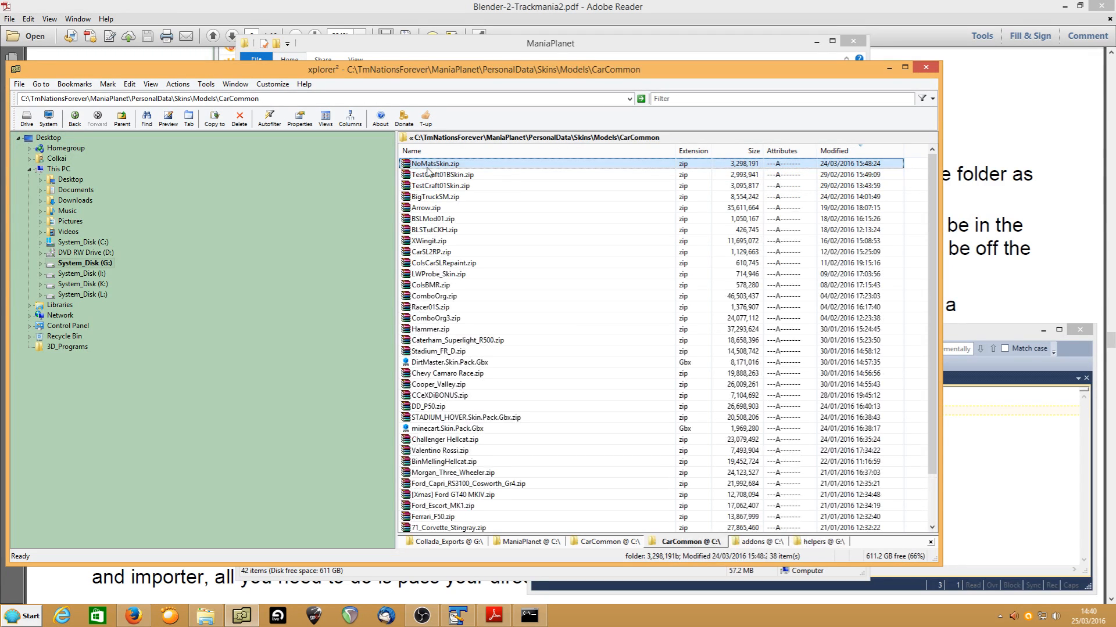
pyautogui.rightClick(917, 187)
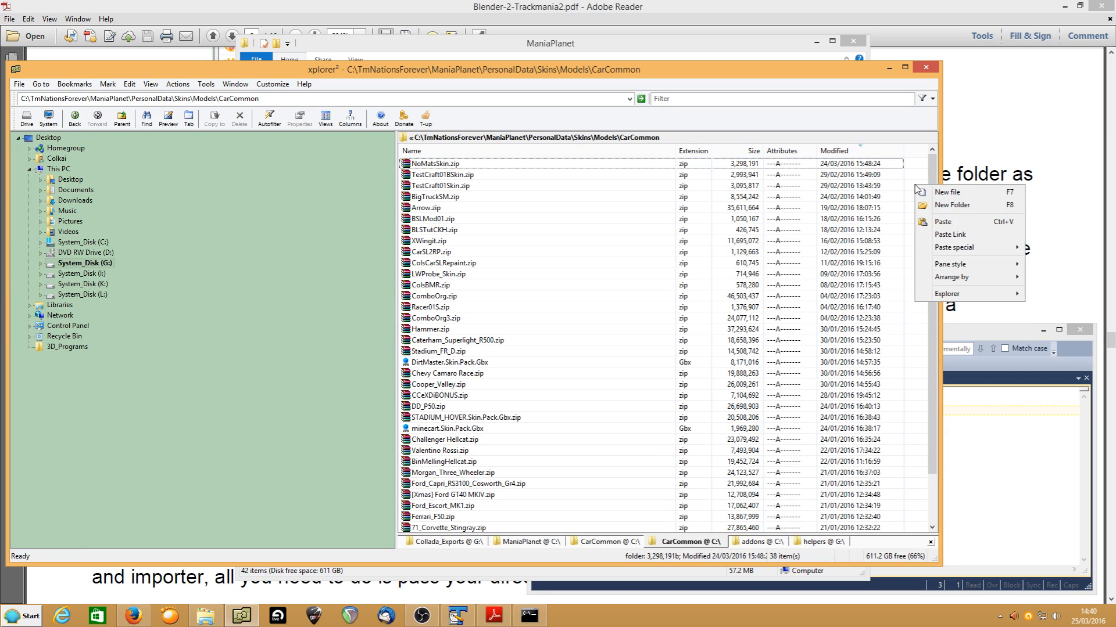
pyautogui.click(942, 221)
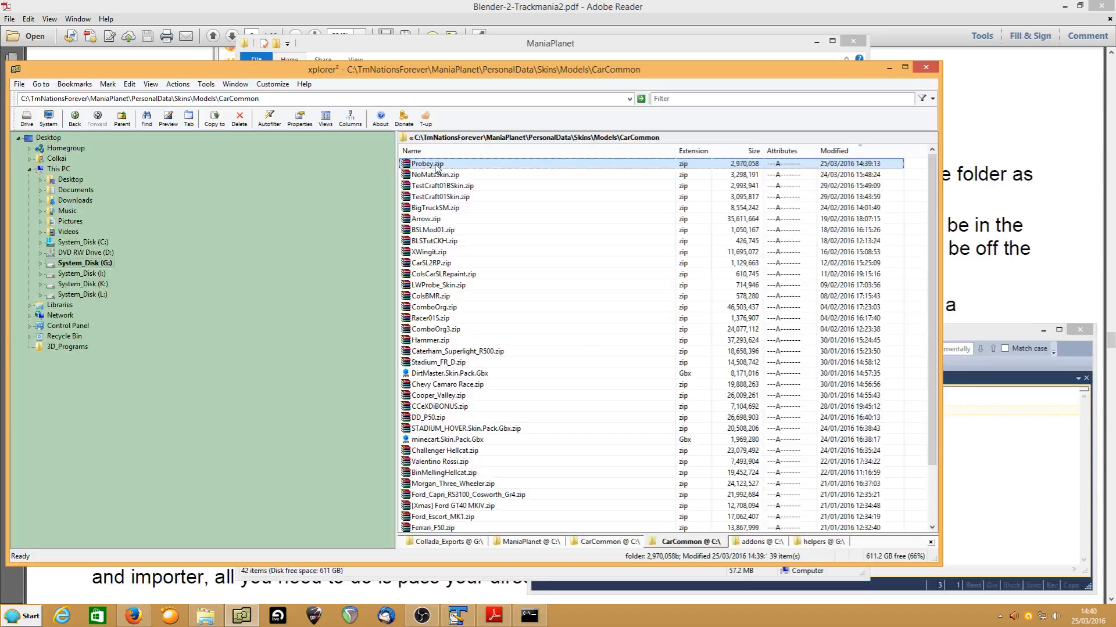
# - Open Probey.zip to inspect its MainBody, MainBodyHigh and MainBodyVeryHigh .solid.gbx files, and close the archive
pyautogui.rightClick(437, 168)
pyautogui.click(454, 186)
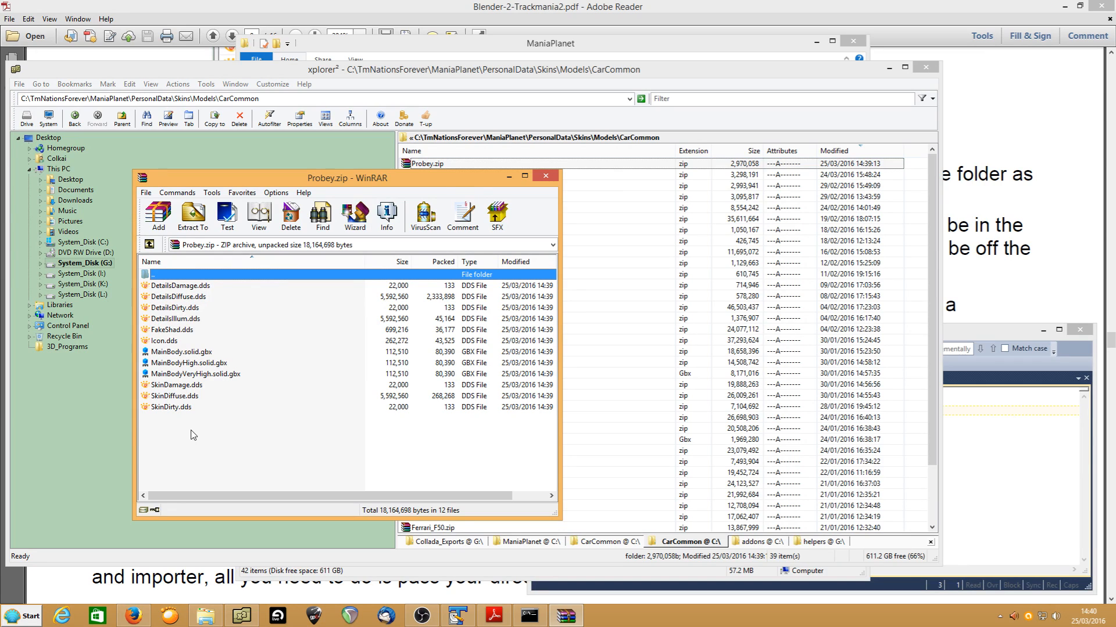
pyautogui.click(198, 375)
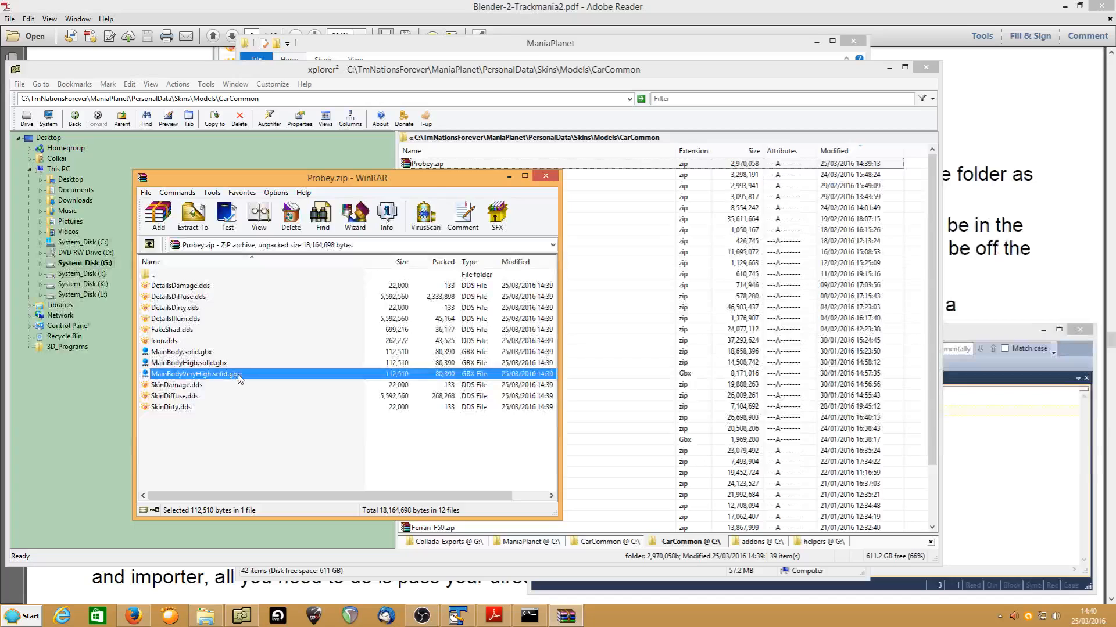
pyautogui.click(175, 365)
pyautogui.click(170, 355)
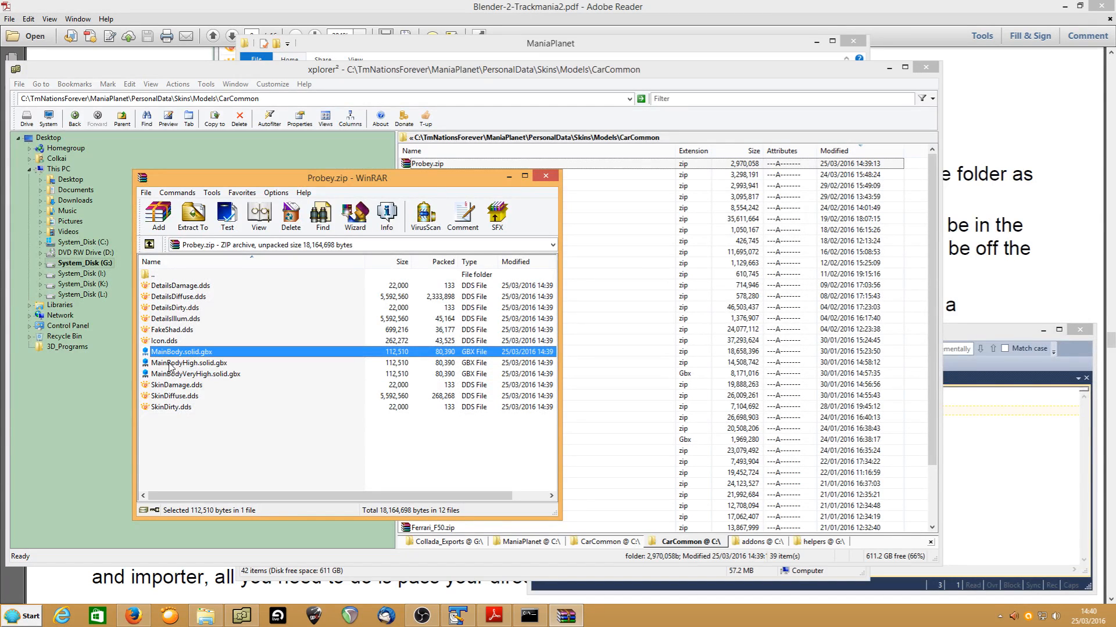
pyautogui.click(170, 364)
pyautogui.click(174, 374)
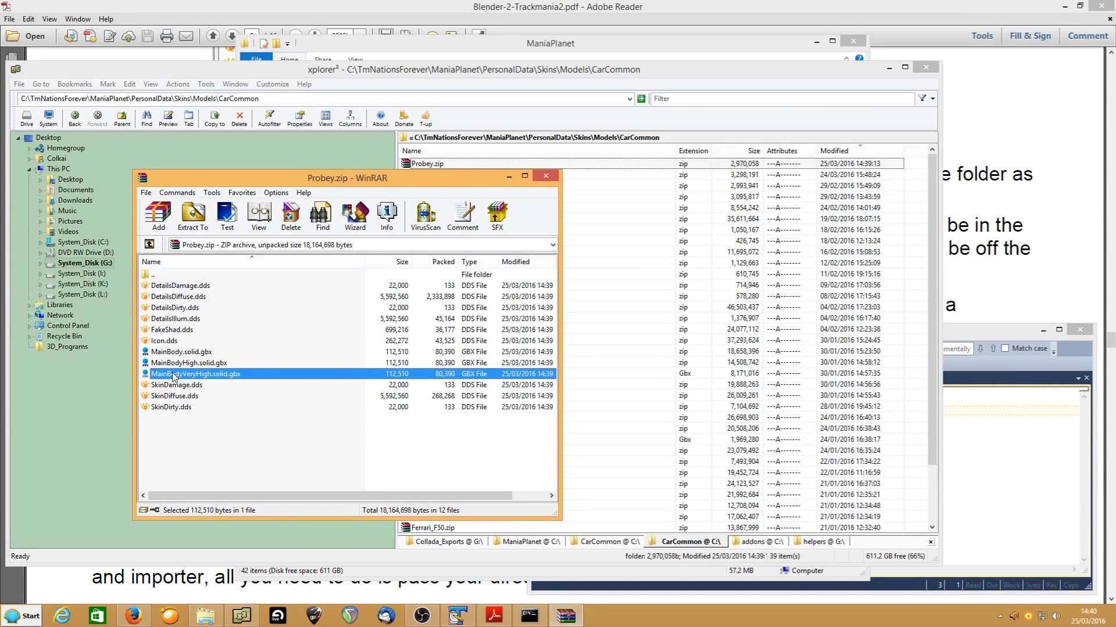
pyautogui.click(553, 178)
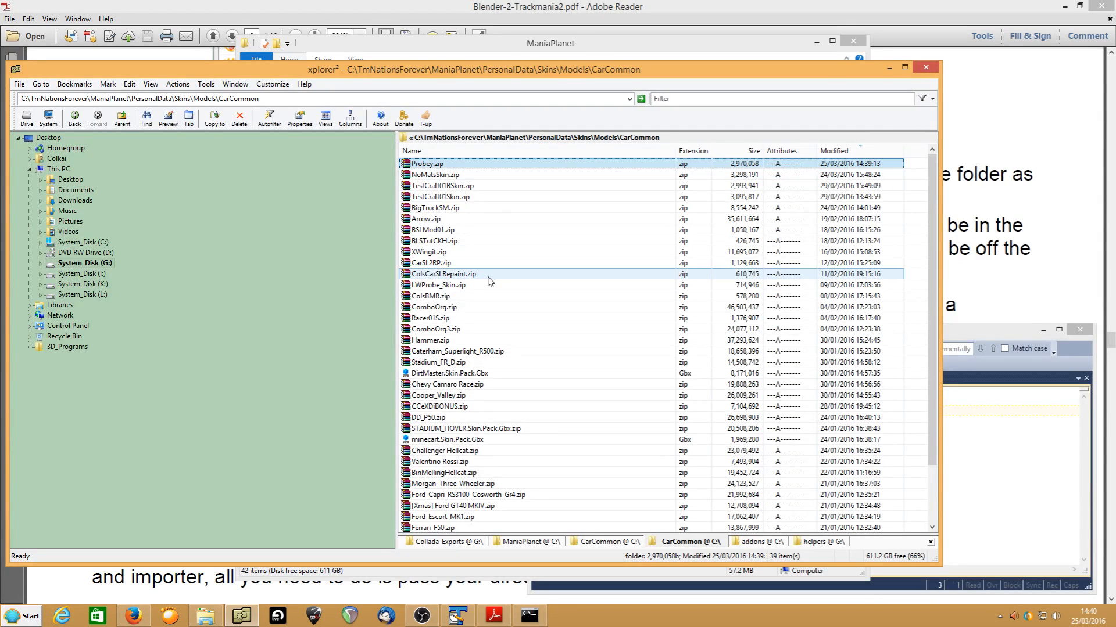
# - Reopen Probey.zip for another look at its file list, and close it again
pyautogui.rightClick(428, 167)
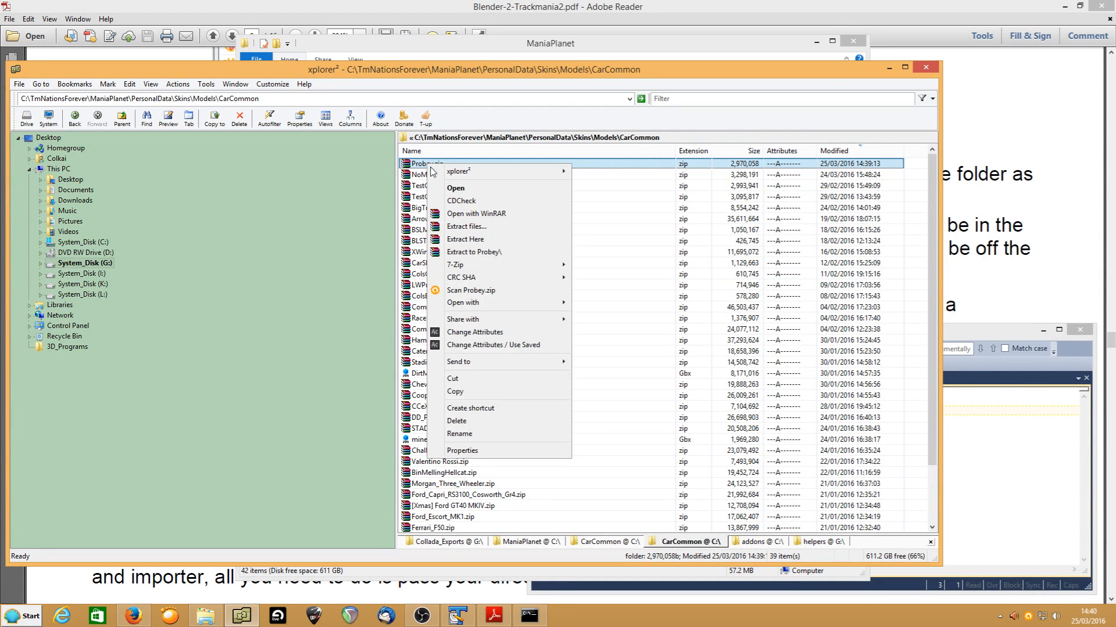
pyautogui.click(451, 187)
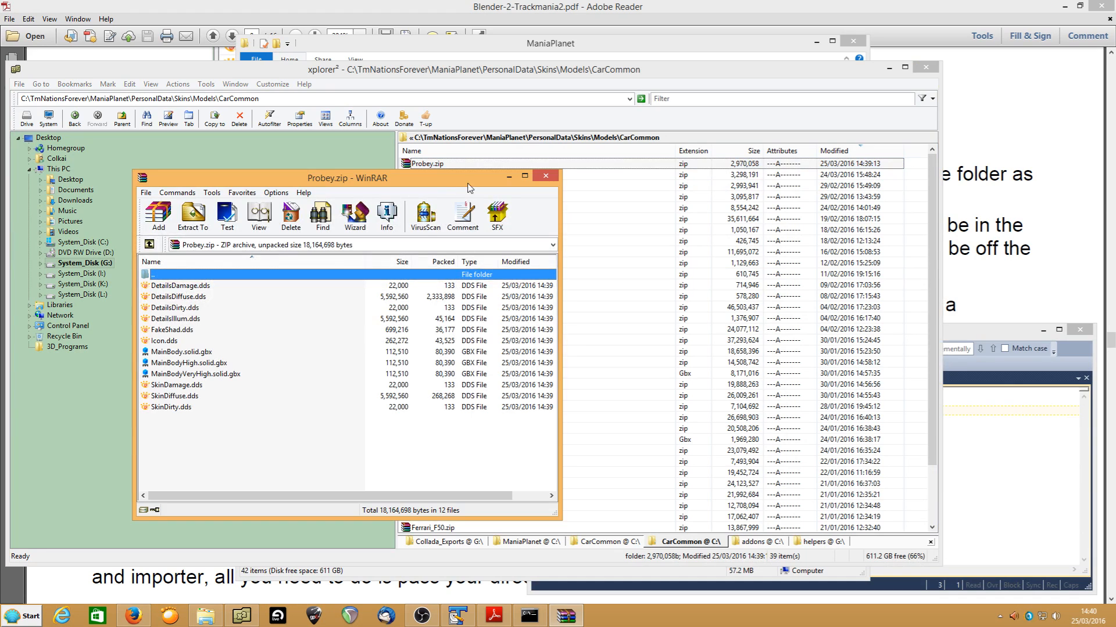
pyautogui.click(546, 176)
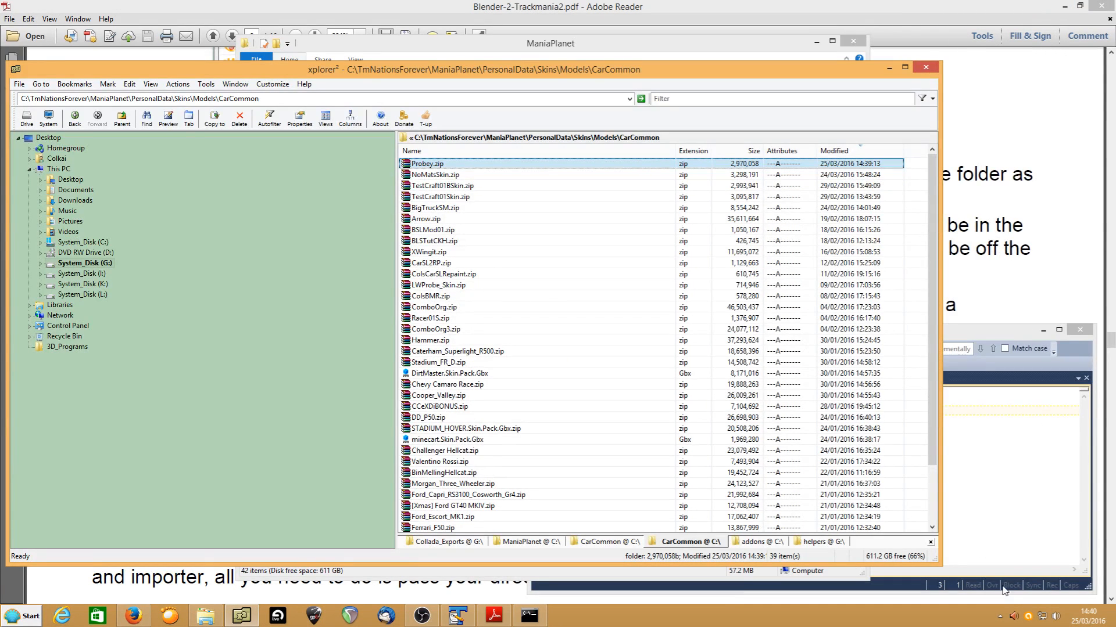
# - Minimize Adobe Reader, launch ManiaPlanet from the desktop, connect with the shown profile and move the game window higher on the desktop
pyautogui.click(1065, 5)
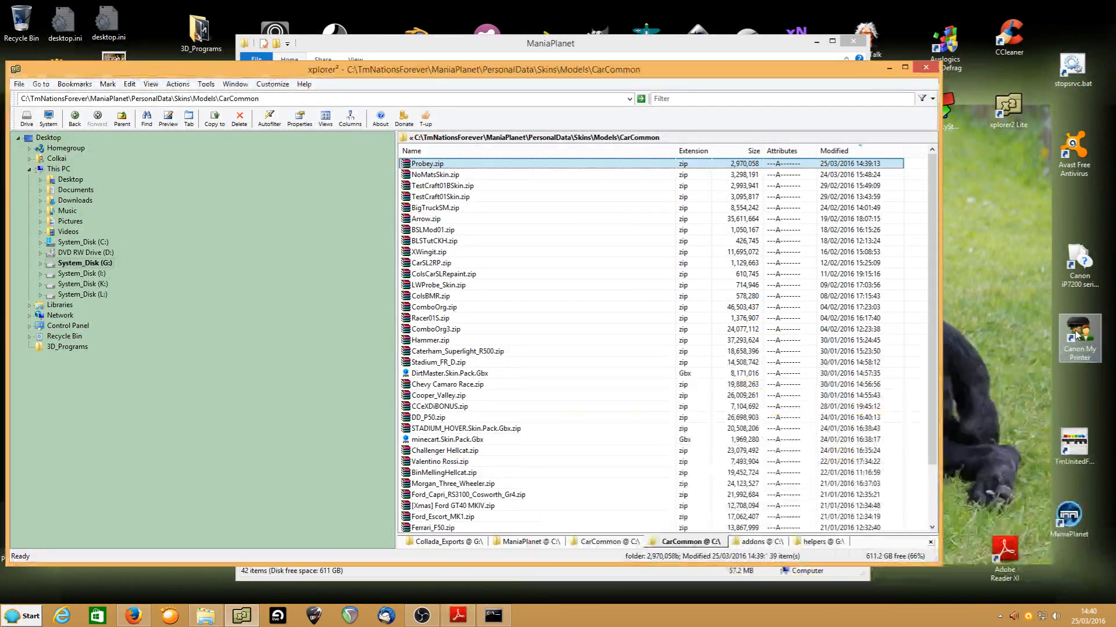
pyautogui.click(1072, 519)
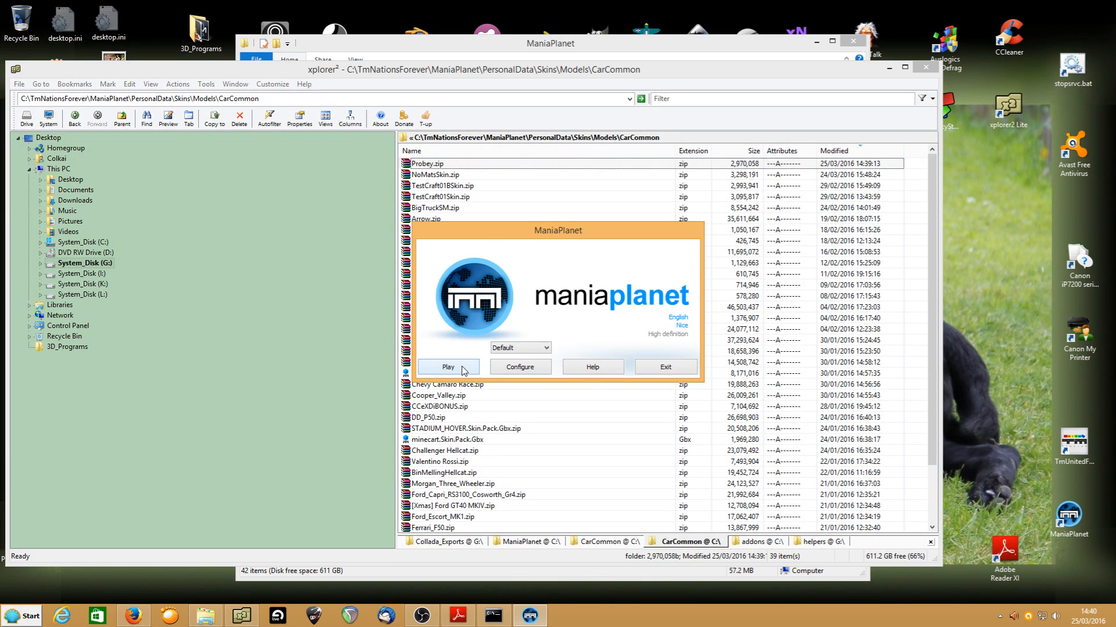
pyautogui.click(463, 370)
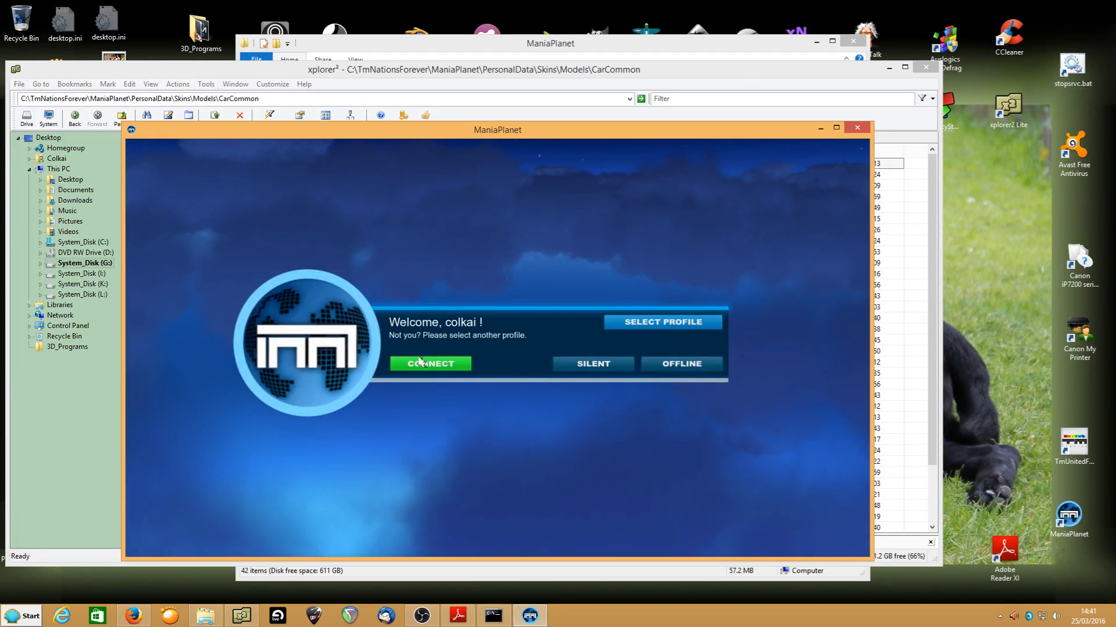
pyautogui.click(418, 366)
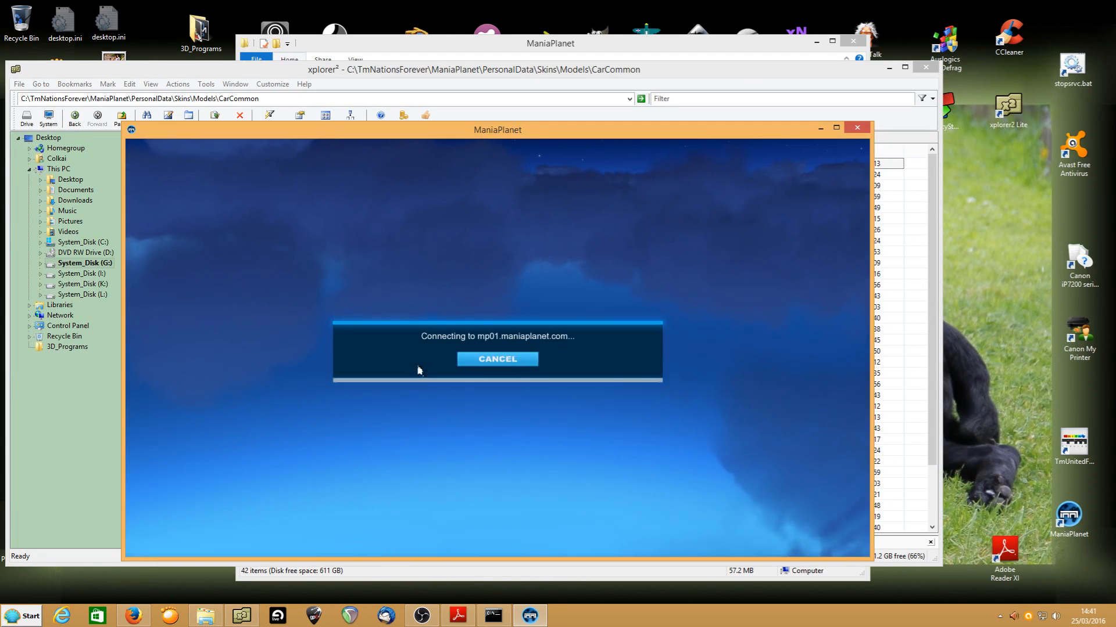
pyautogui.moveTo(420, 131); pyautogui.dragTo(472, 69)
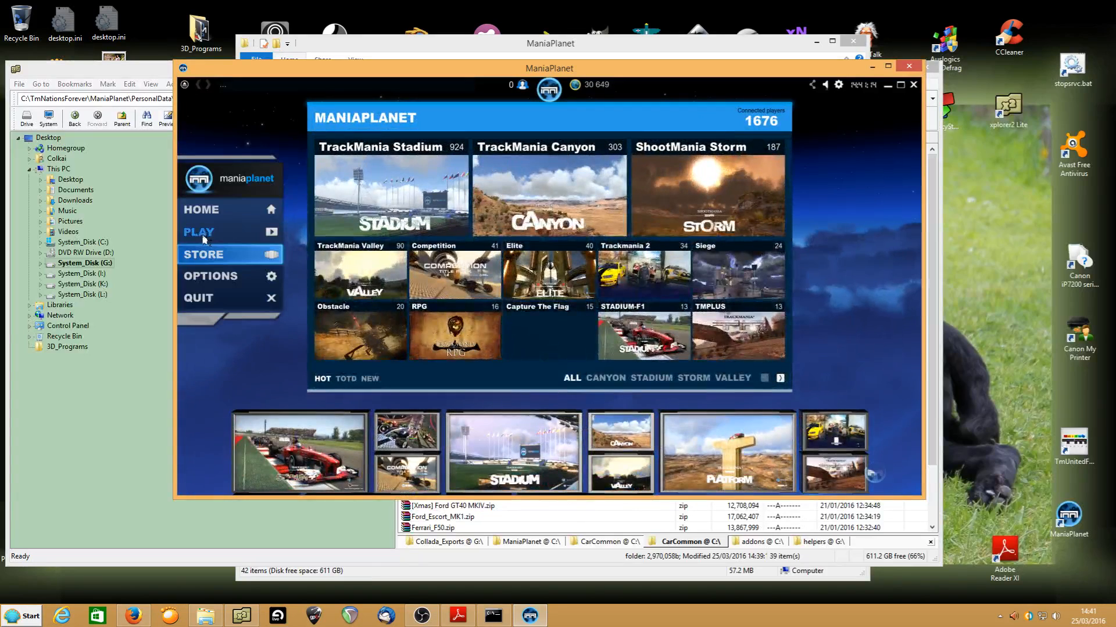
# - Enter the TrackMania² Canyon title and open its Paint a Car editor
pyautogui.click(204, 235)
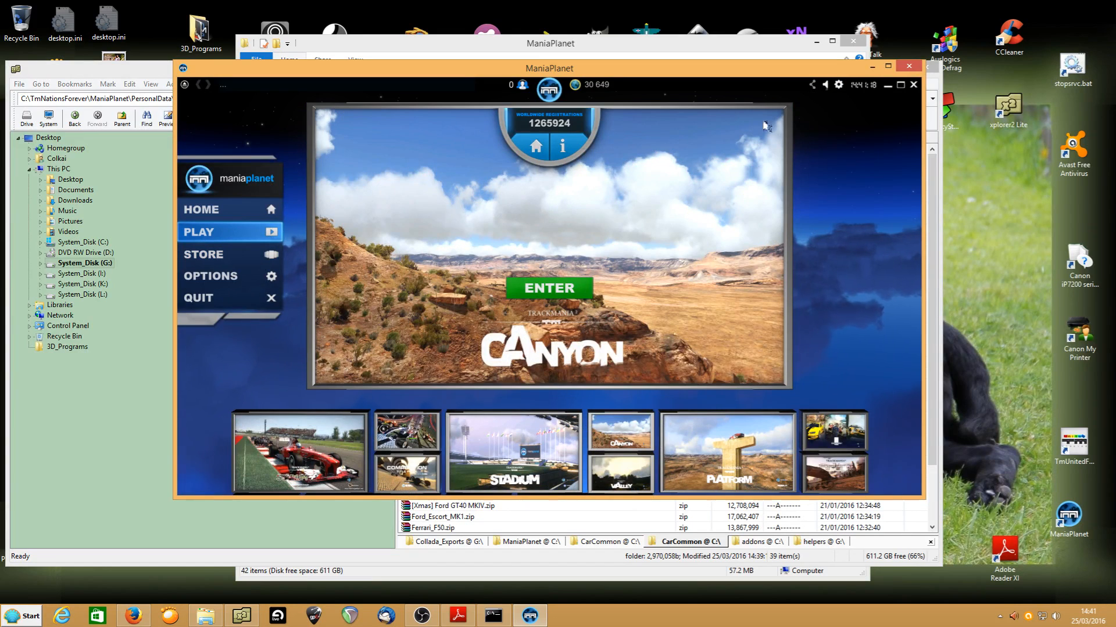
pyautogui.click(838, 84)
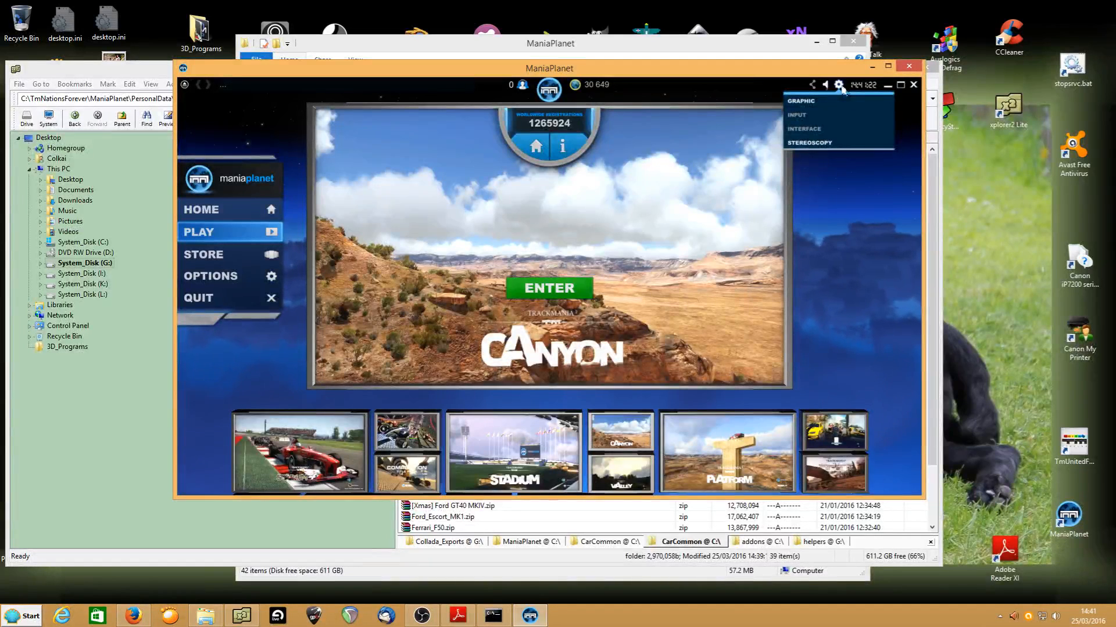
pyautogui.click(825, 85)
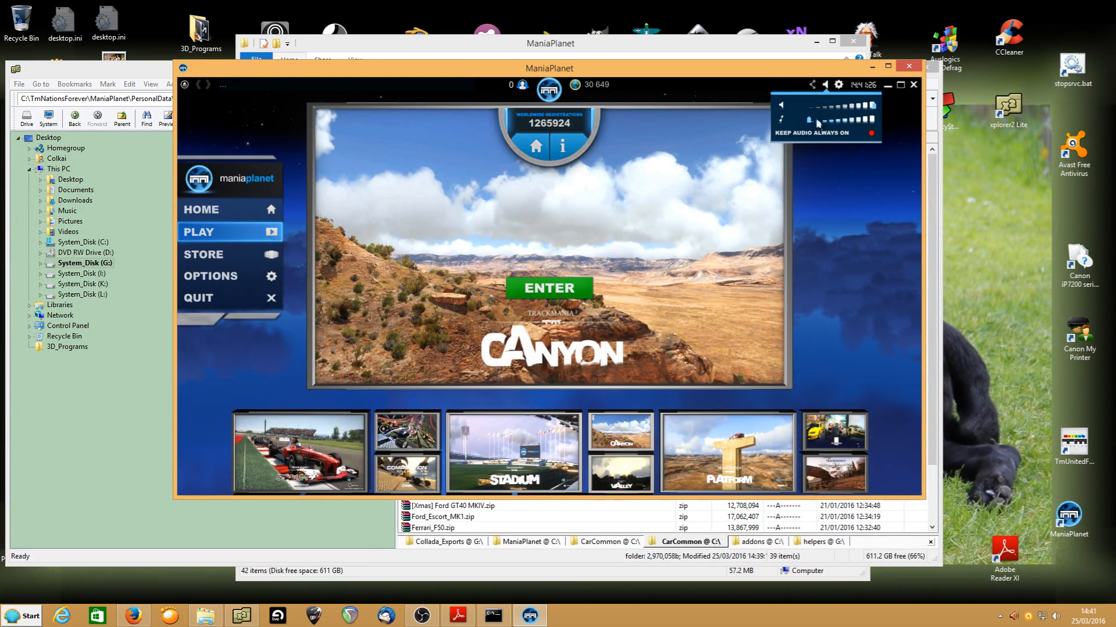
pyautogui.click(538, 292)
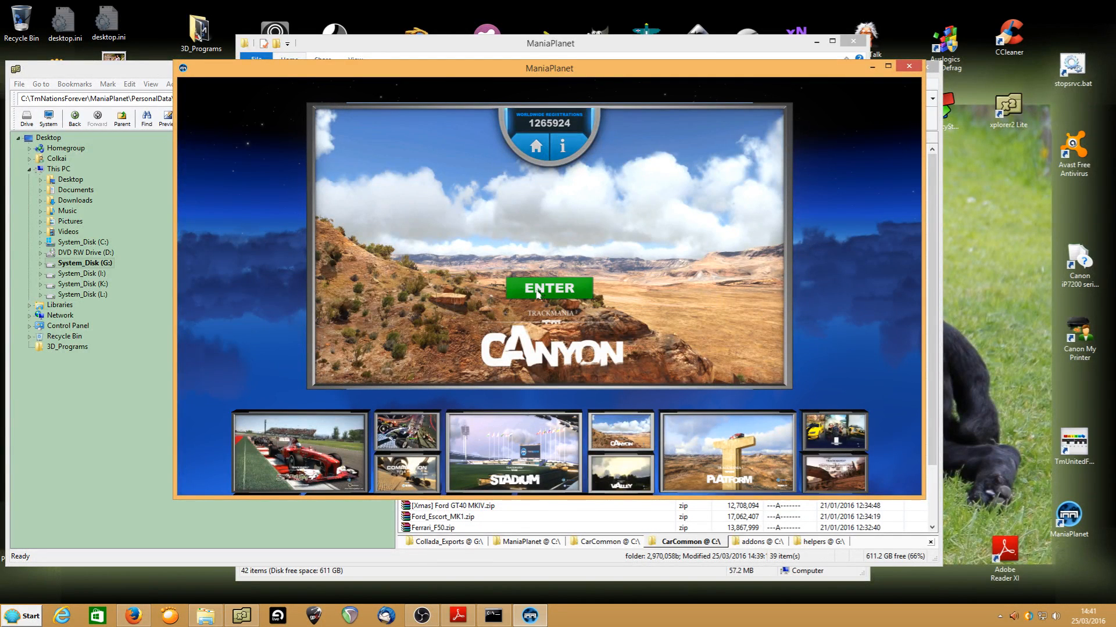
pyautogui.click(537, 294)
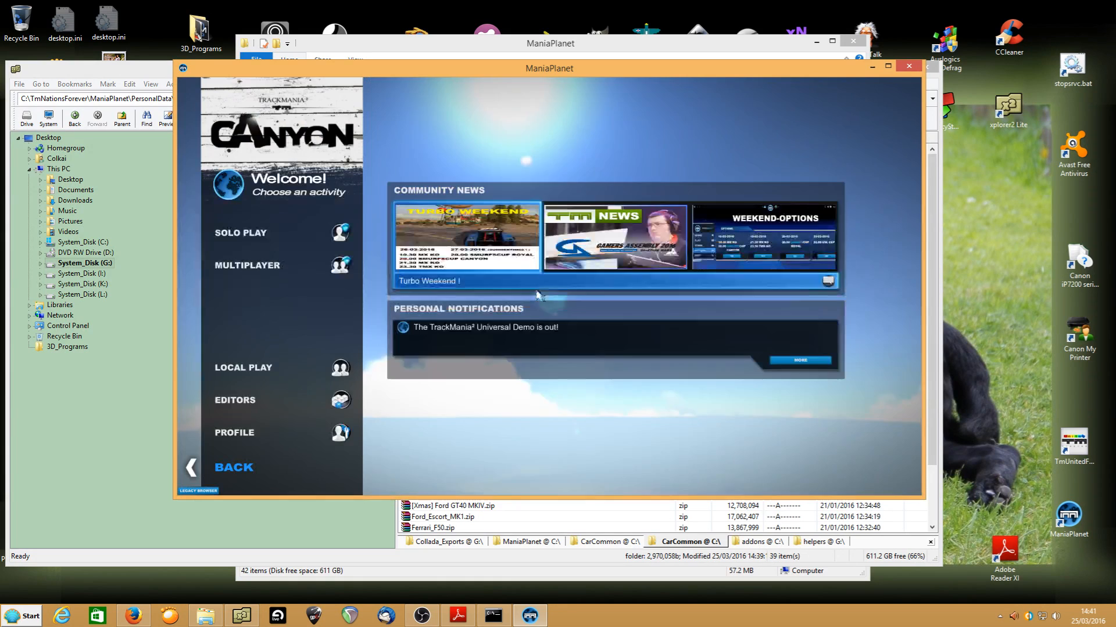
pyautogui.click(229, 401)
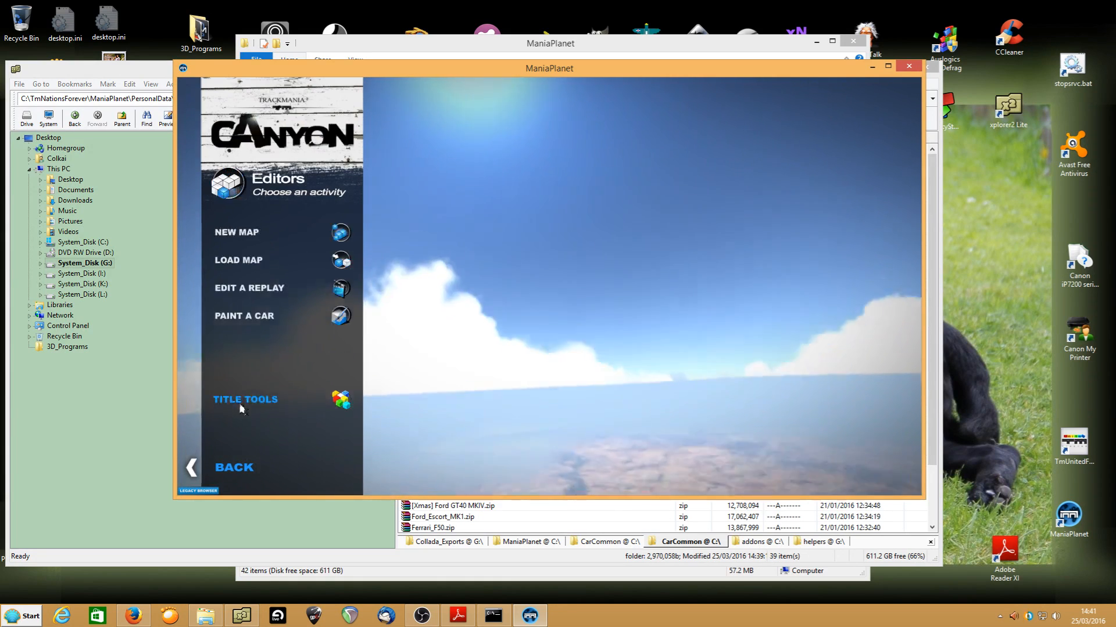
pyautogui.click(244, 321)
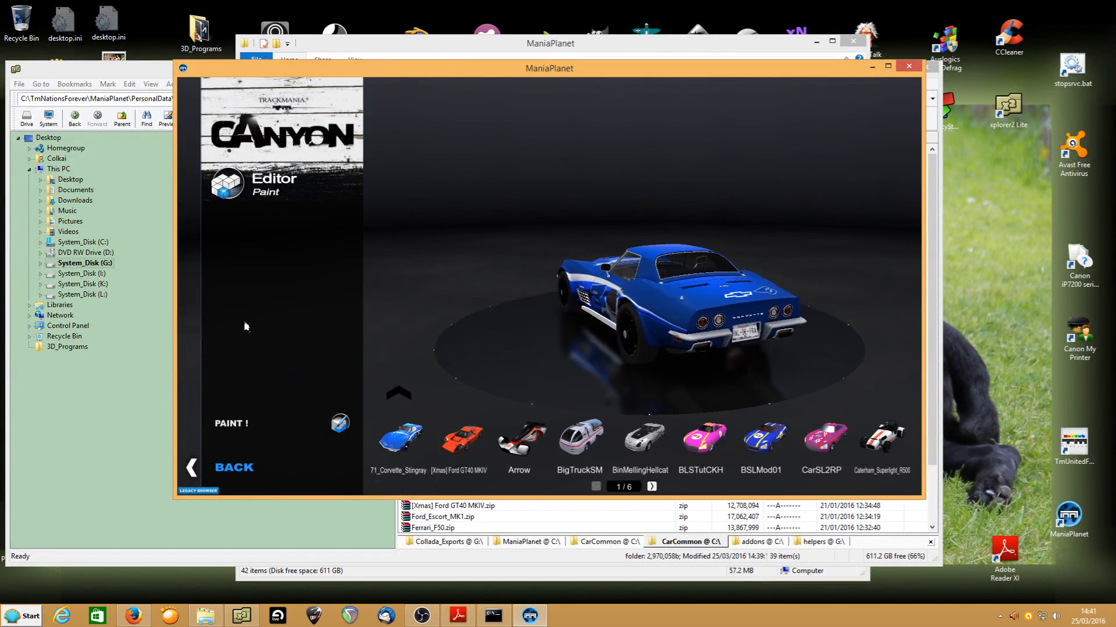
# - Browse the car models up to page 3, return to page 2 and preview the DaytonaTransformed car
pyautogui.click(651, 487)
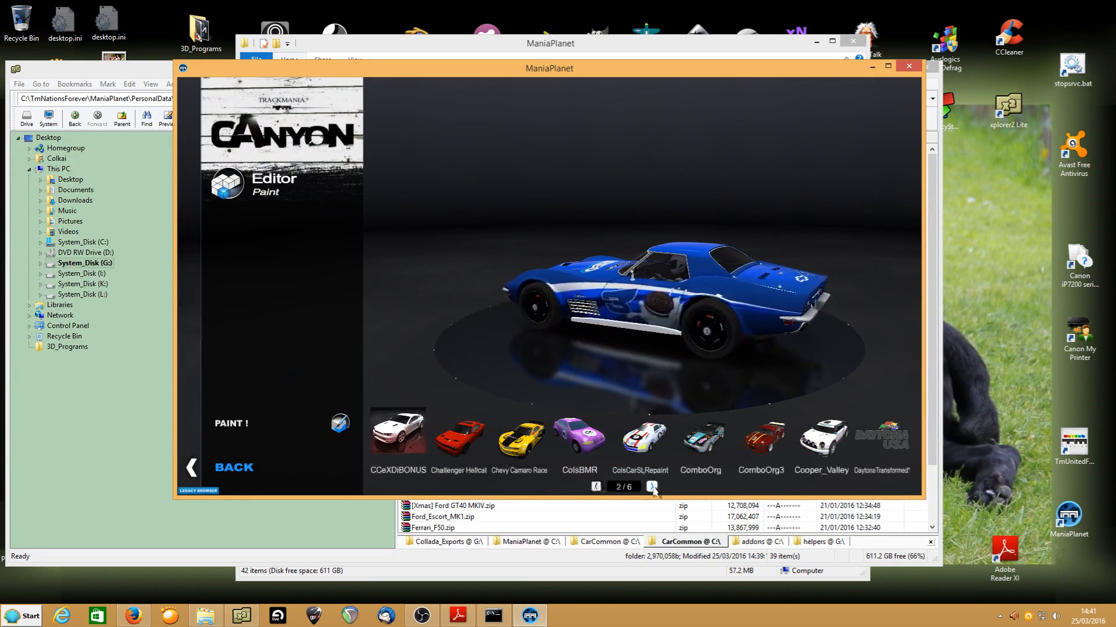
pyautogui.click(651, 486)
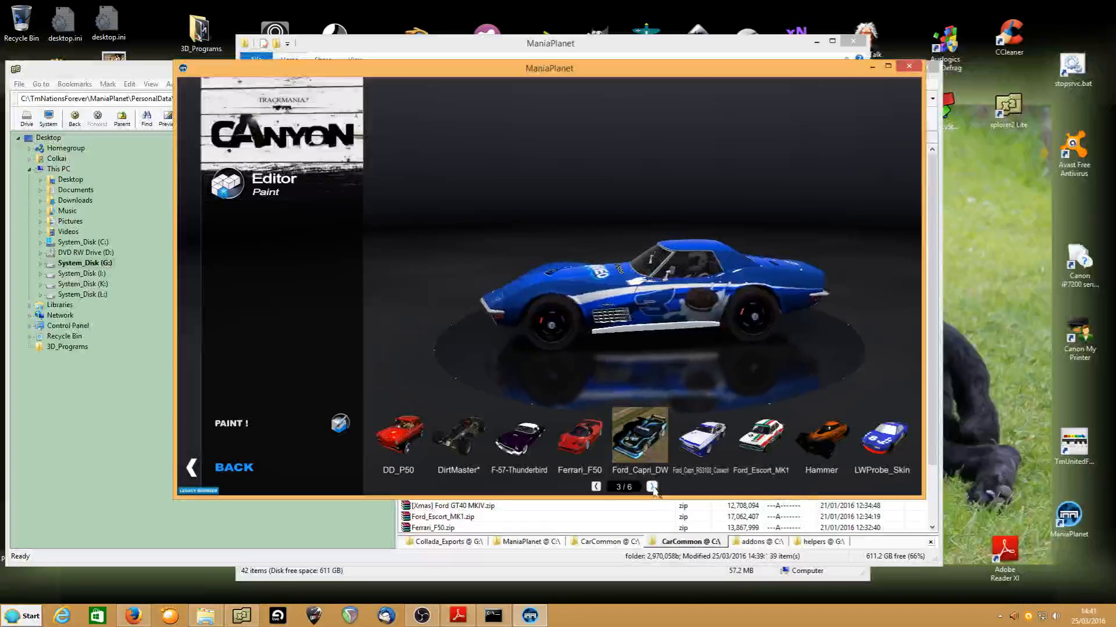
pyautogui.click(595, 486)
pyautogui.click(882, 442)
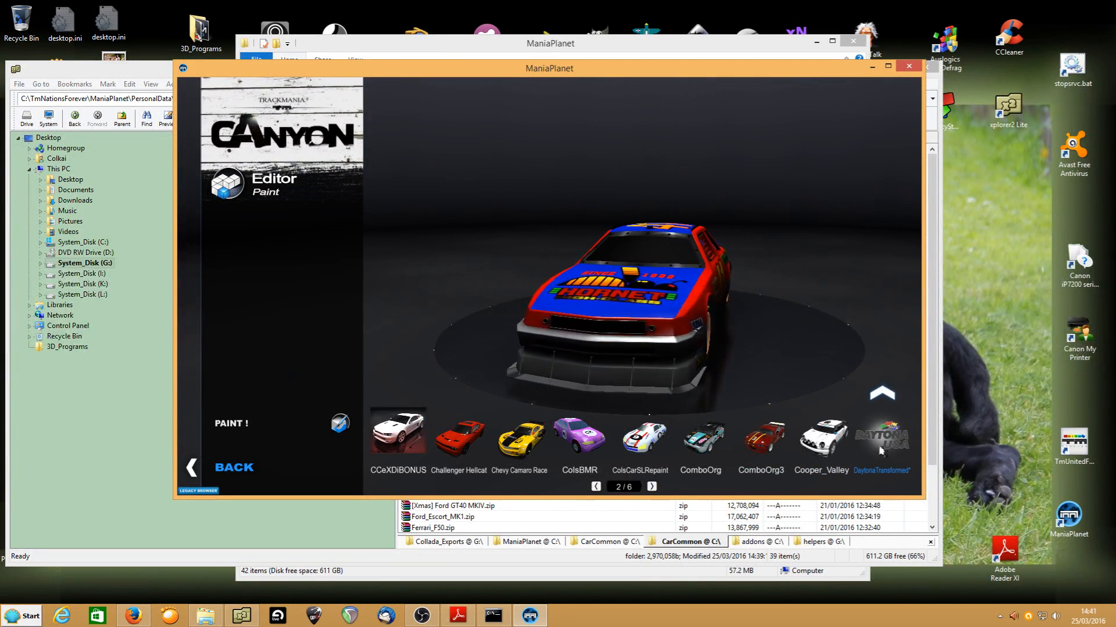
# - Browse the car models to page 4 and preview the Probey car
pyautogui.click(652, 487)
pyautogui.click(652, 487)
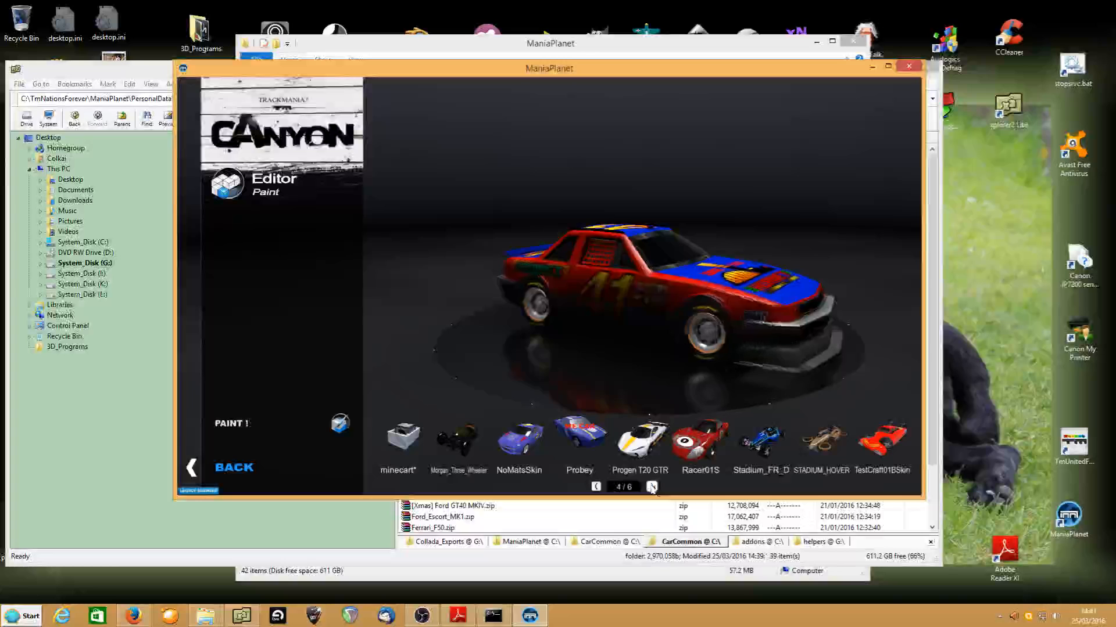
pyautogui.click(581, 439)
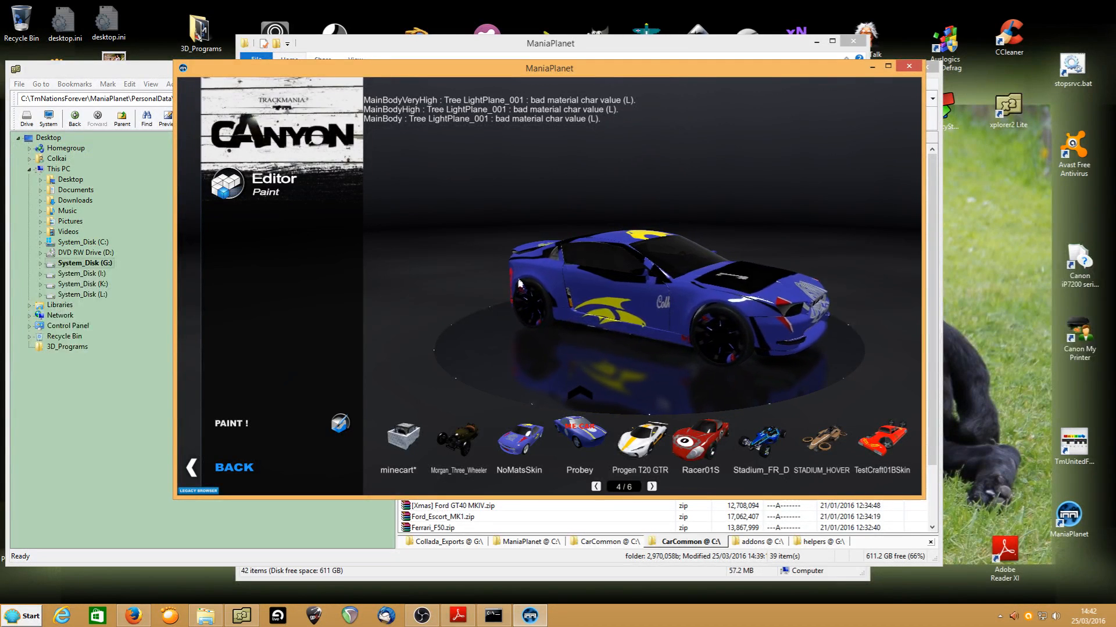
# - Quit ManiaPlanet, minimize the ManiaPlanet folder window, and open the recent file LWProbeEdited1_04.blend in Blender
pyautogui.click(909, 66)
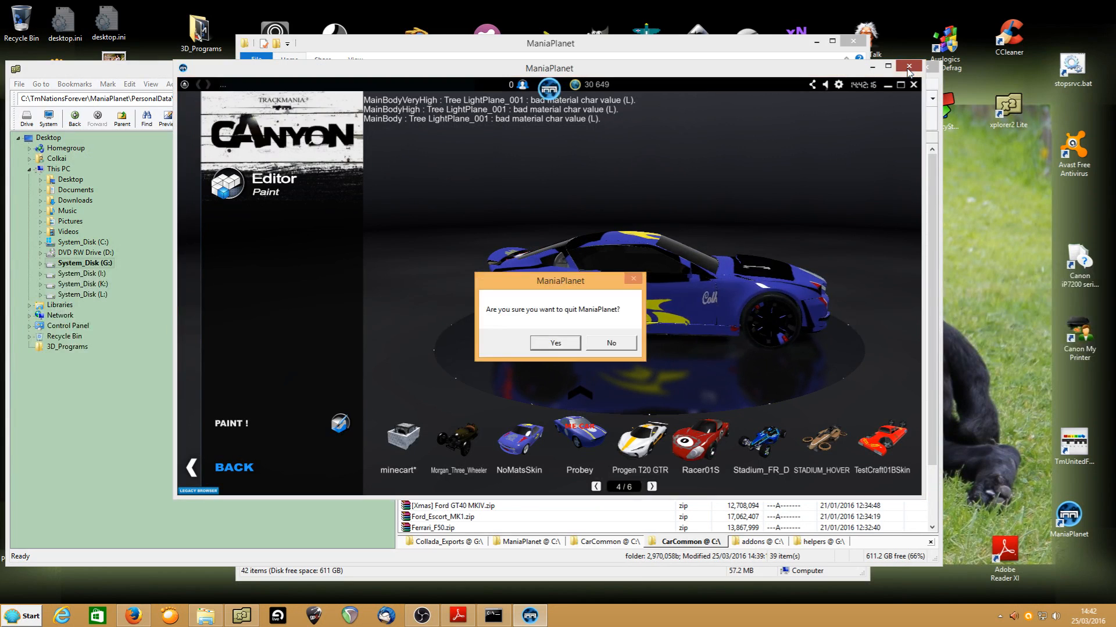
pyautogui.click(558, 348)
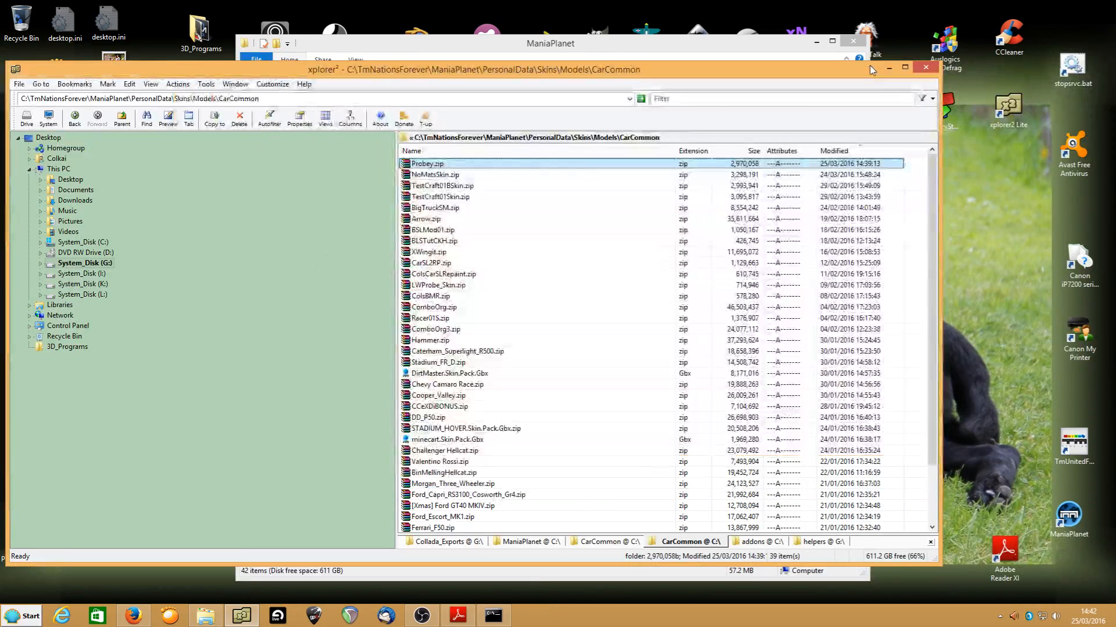
pyautogui.click(816, 43)
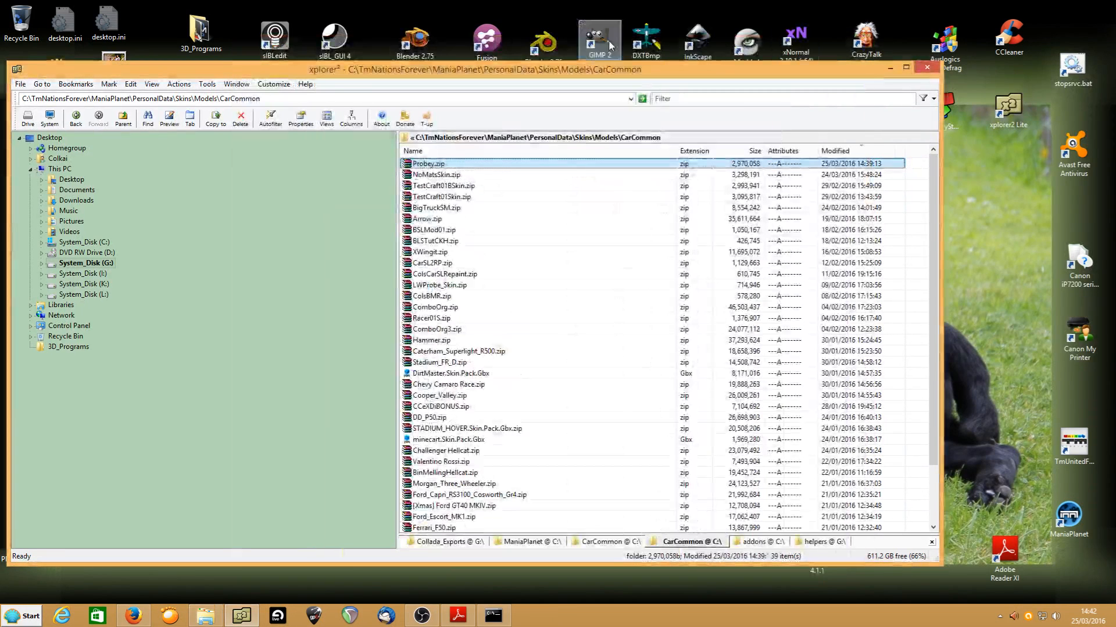
pyautogui.doubleClick(547, 47)
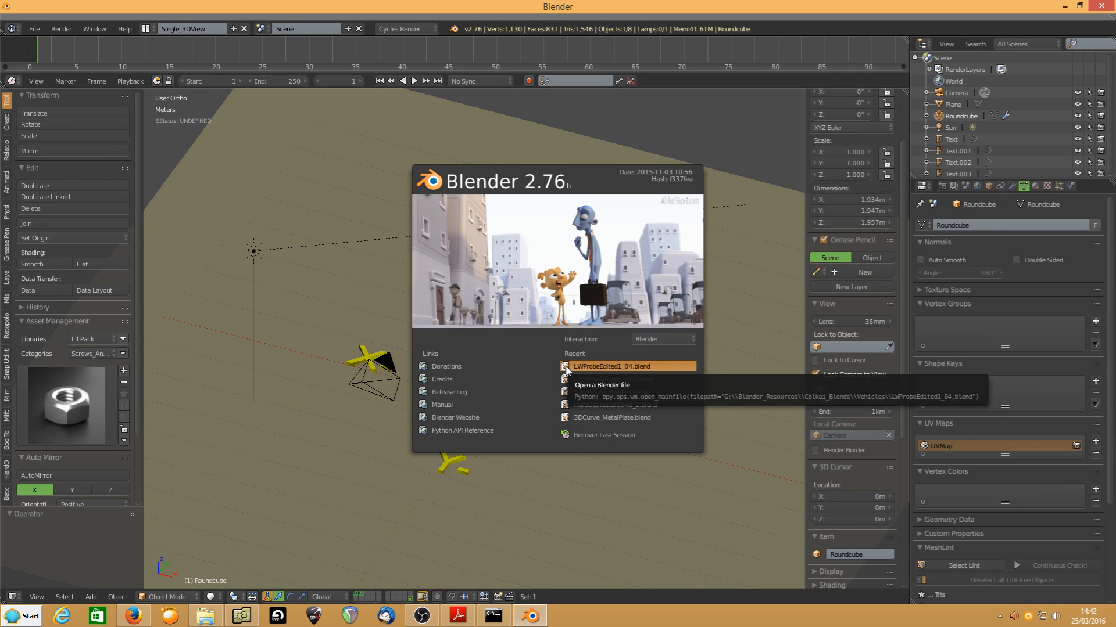
pyautogui.click(610, 366)
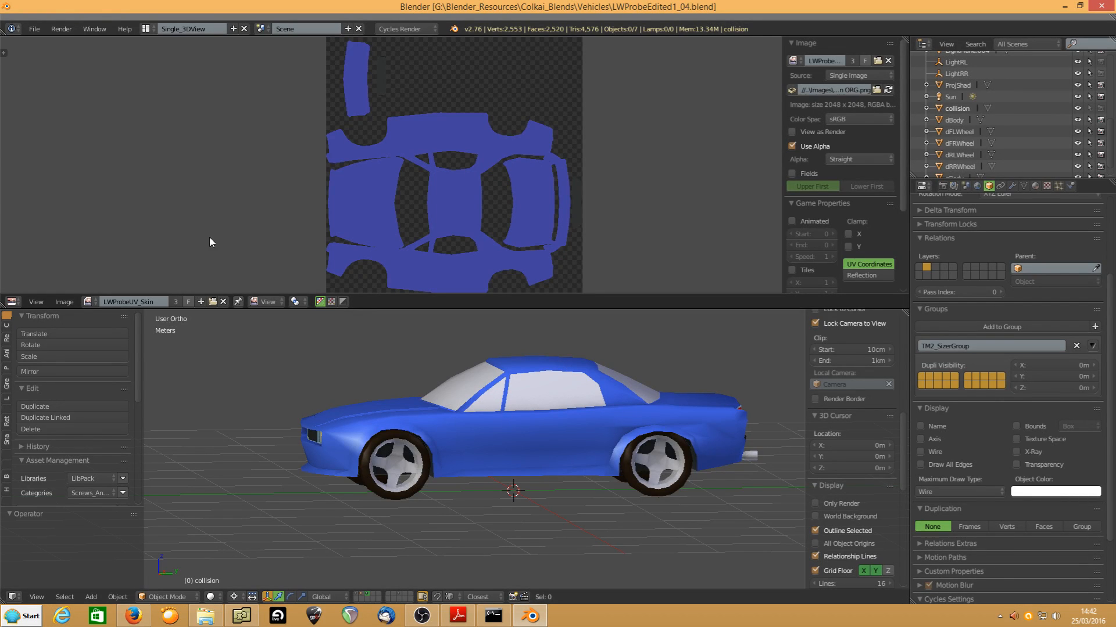
# - Replace the image editor with the text editor and open the script DeleteMaterials.py from the Colkai_Scripts folder
pyautogui.hotkey('shift', 'F11')
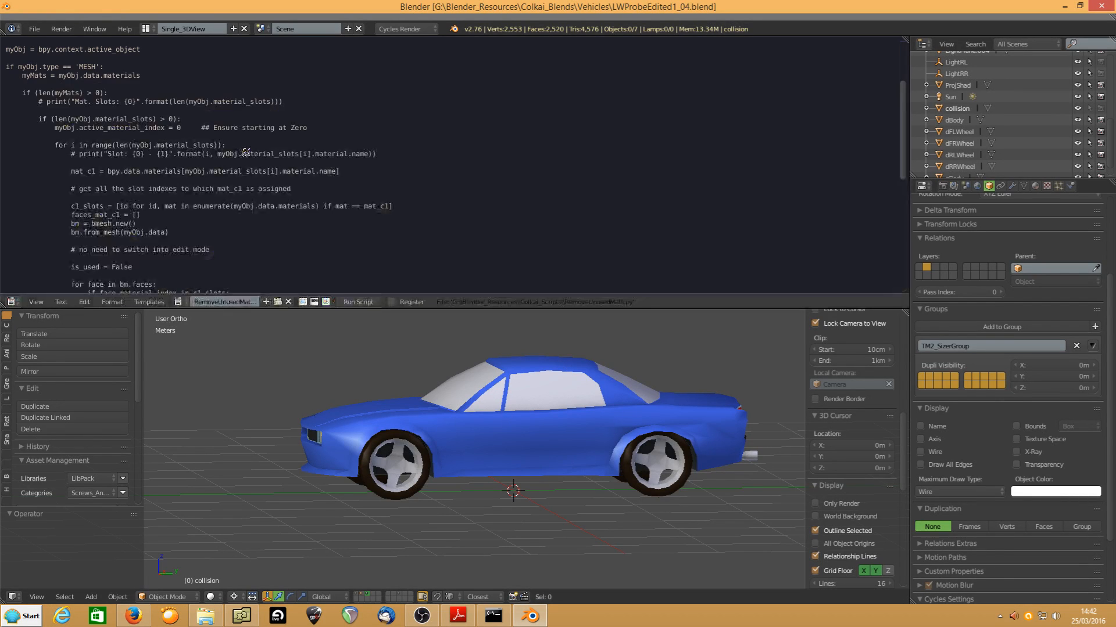
pyautogui.click(277, 302)
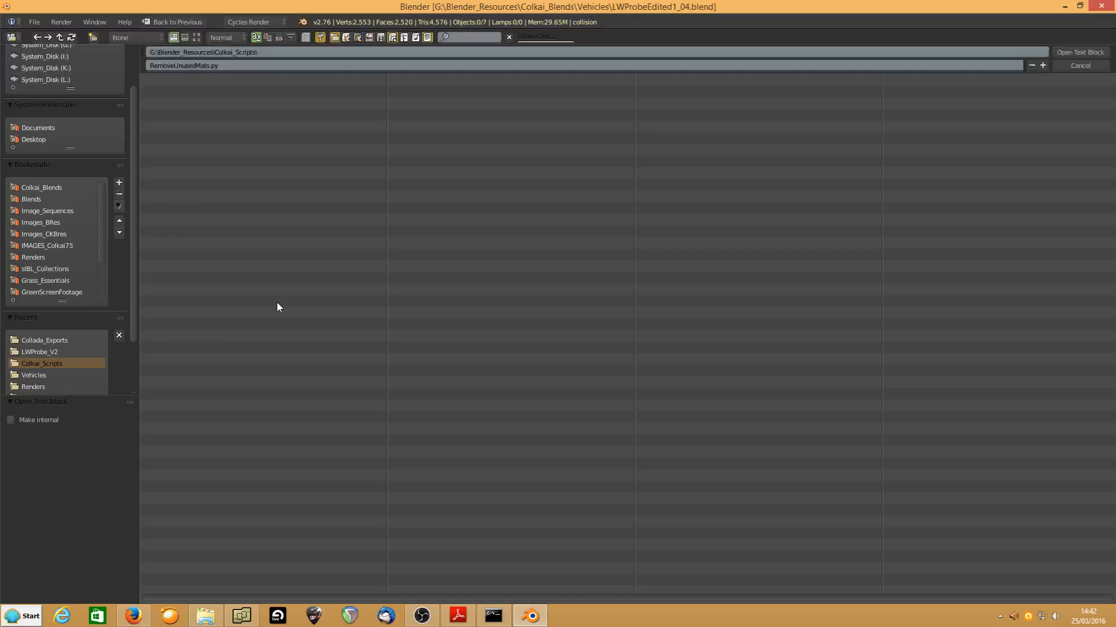
pyautogui.doubleClick(162, 103)
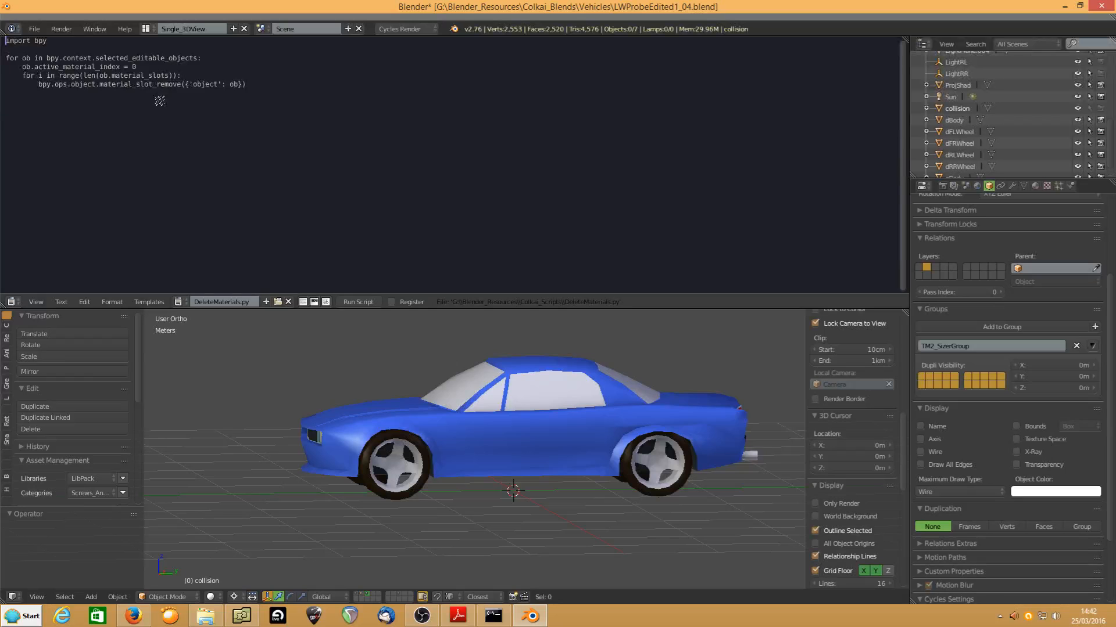
# - Run DeleteMaterials.py separately on the car body sBody and on the wheels dRLWheel and dFLWheel
pyautogui.rightClick(558, 438)
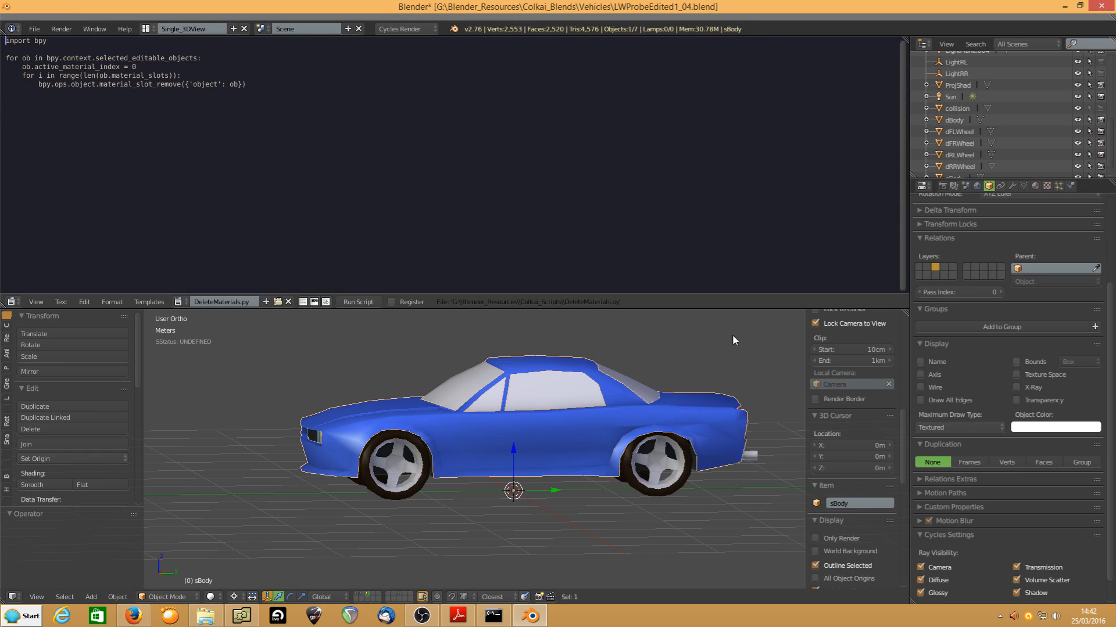
pyautogui.click(358, 301)
pyautogui.rightClick(652, 463)
pyautogui.click(358, 302)
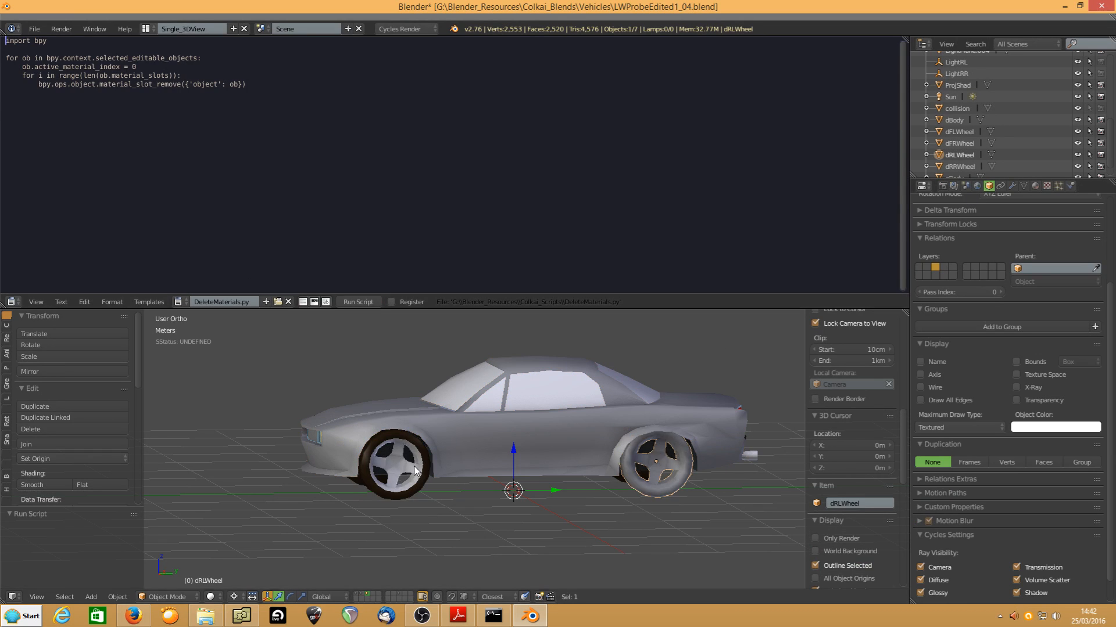
pyautogui.rightClick(411, 460)
pyautogui.click(359, 303)
# - Run the material-removal script on the two wheels of the car's other side, dRRWheel and dFRWheel
pyautogui.moveTo(352, 386); pyautogui.dragTo(493, 392, button='middle')
pyautogui.moveTo(324, 446); pyautogui.dragTo(497, 419, button='middle')
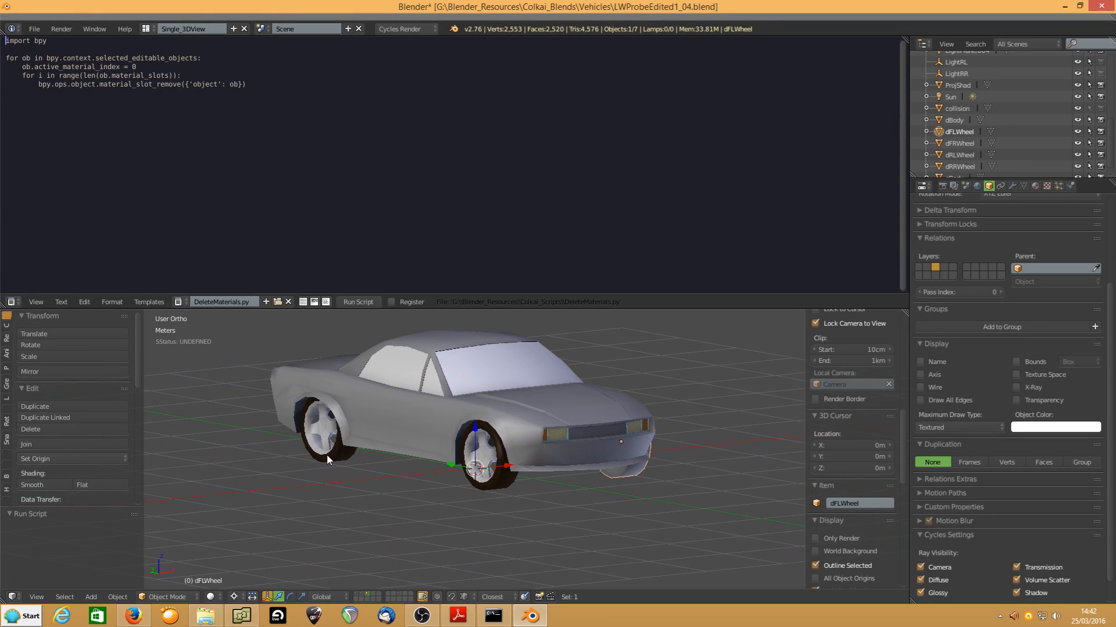
pyautogui.rightClick(329, 458)
pyautogui.click(359, 303)
pyautogui.rightClick(477, 471)
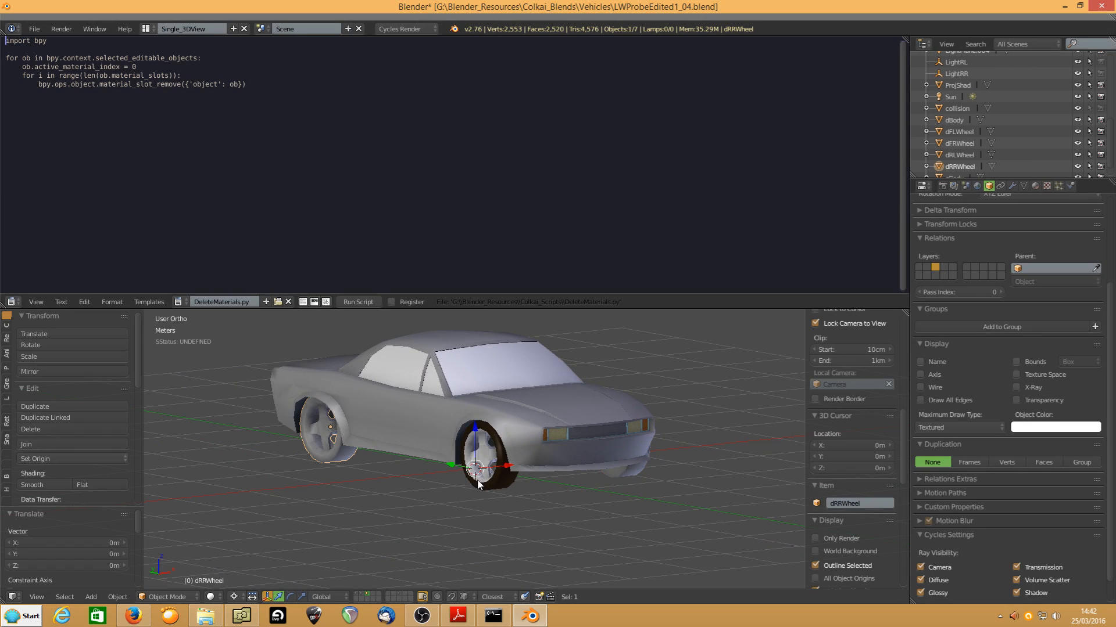
pyautogui.click(358, 302)
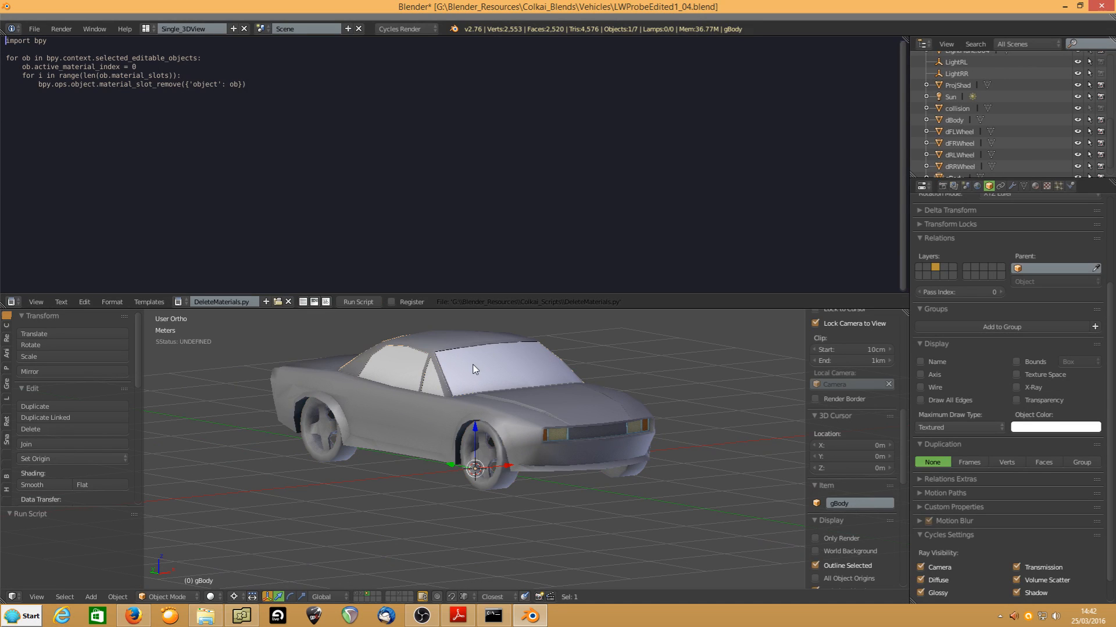
# - Run the material-removal script on the glass gBody and the detail mesh dBody
pyautogui.rightClick(573, 438)
pyautogui.rightClick(575, 431)
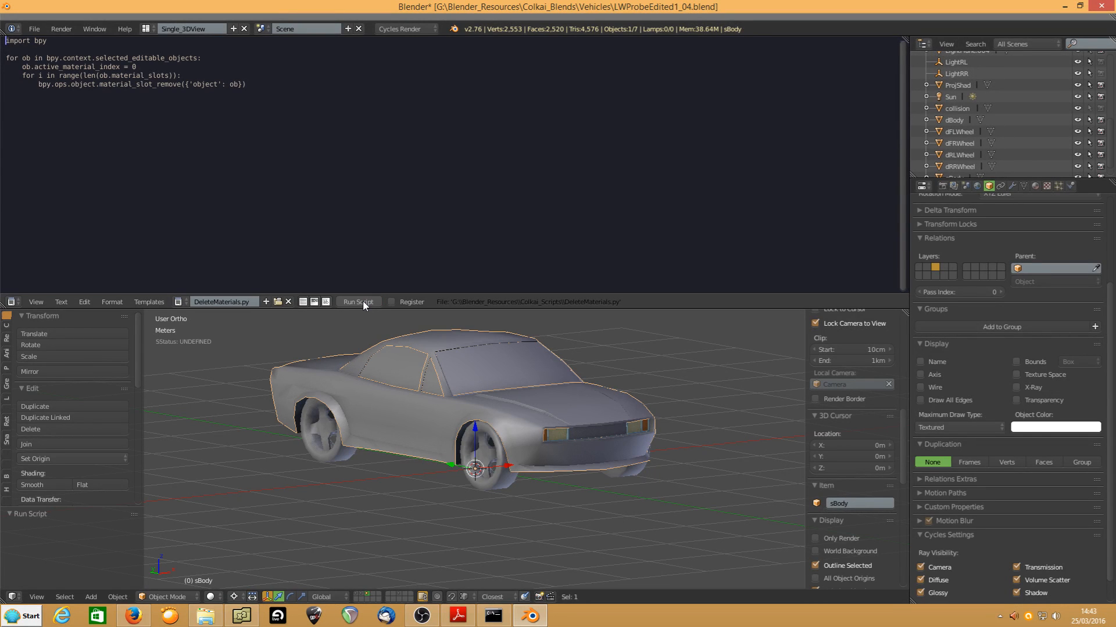
pyautogui.rightClick(549, 432)
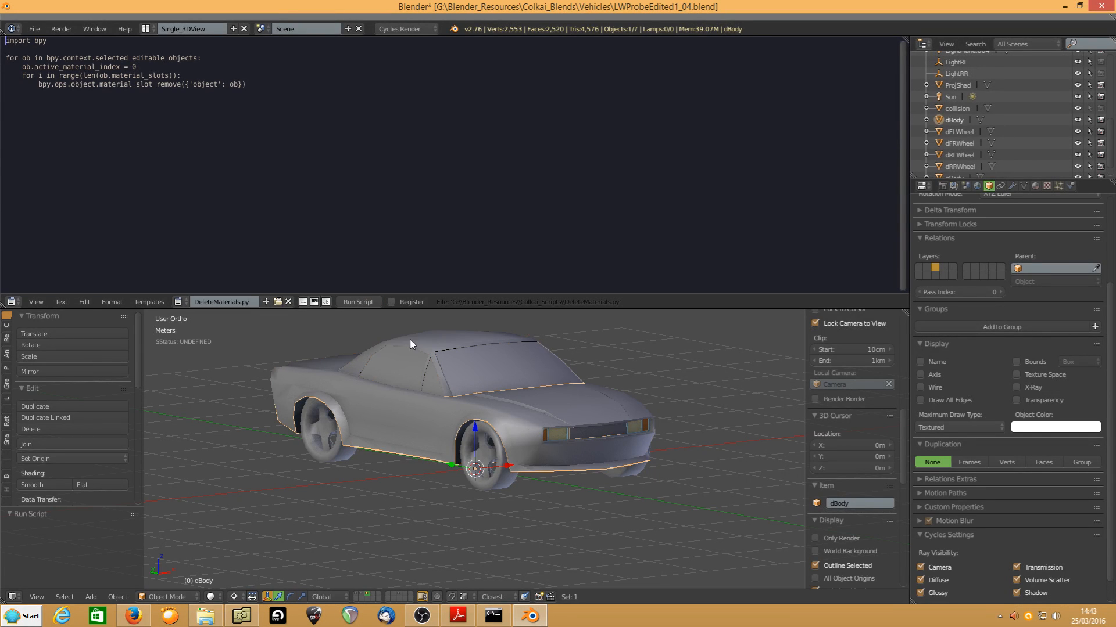
pyautogui.click(364, 302)
# - Show only the layer holding the large flat plane and delete all objects on it
pyautogui.moveTo(592, 405); pyautogui.dragTo(404, 400, button='middle')
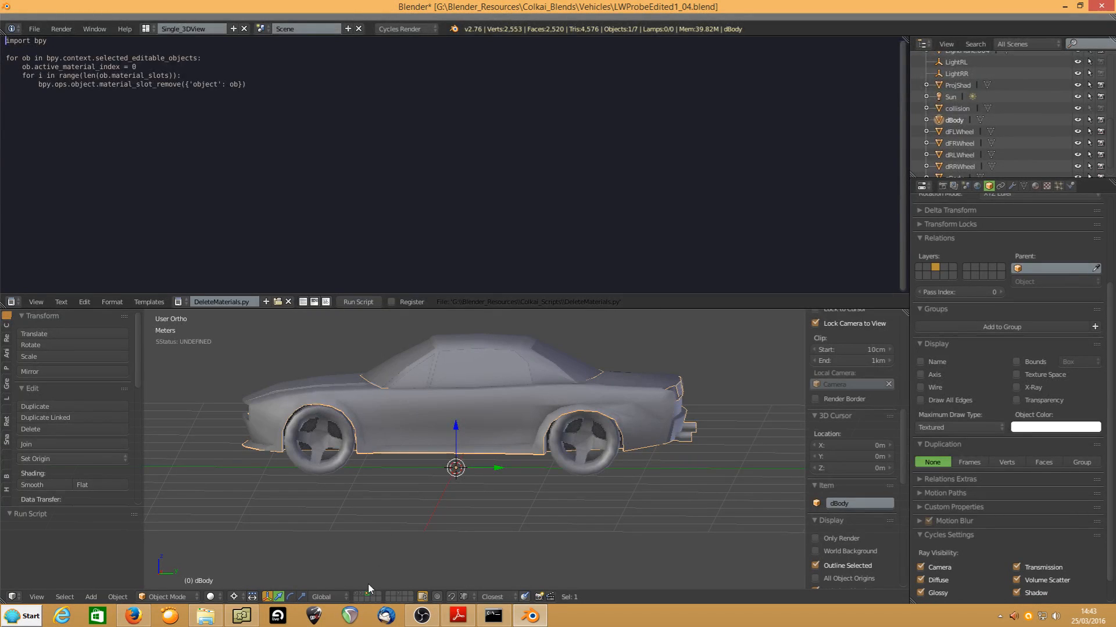
pyautogui.click(395, 597)
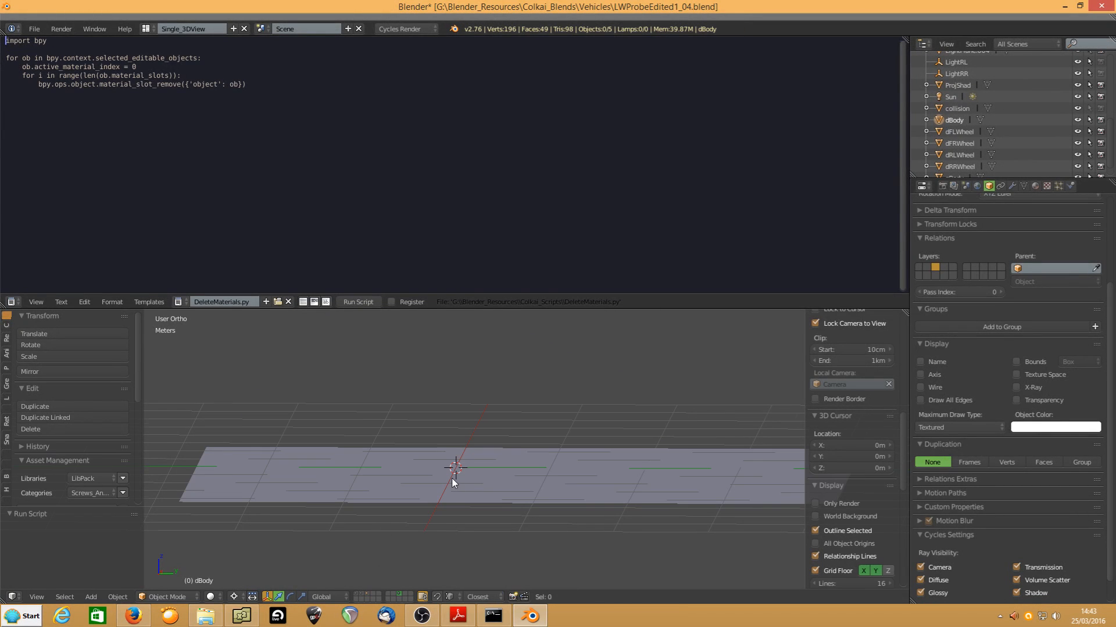
pyautogui.scroll(-4, 452, 481)
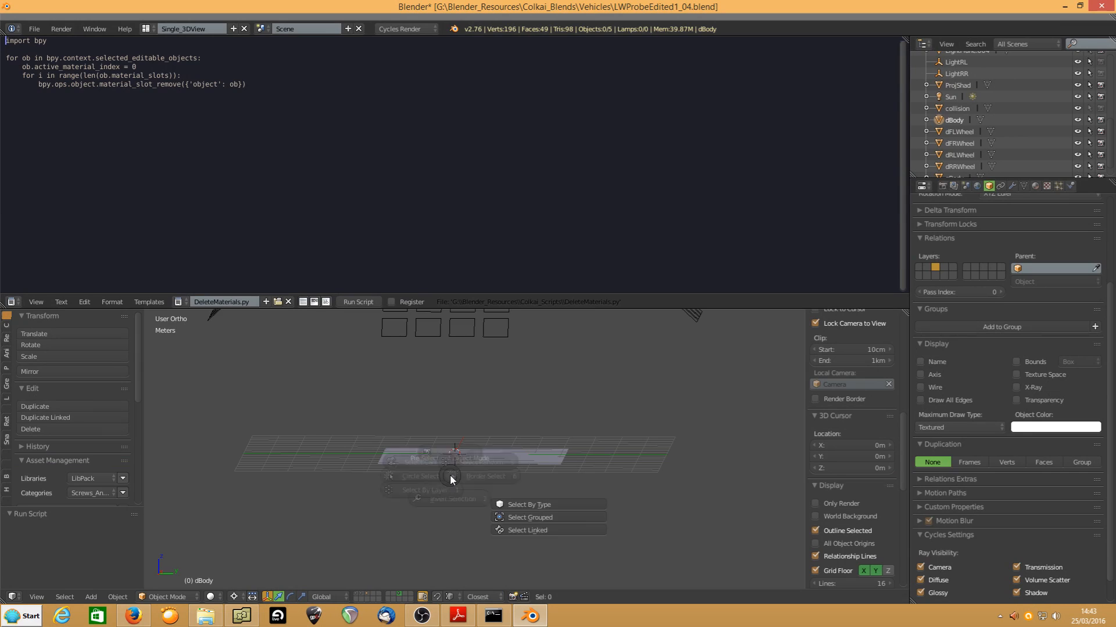
pyautogui.press('a')
pyautogui.press('x')
pyautogui.click(451, 478)
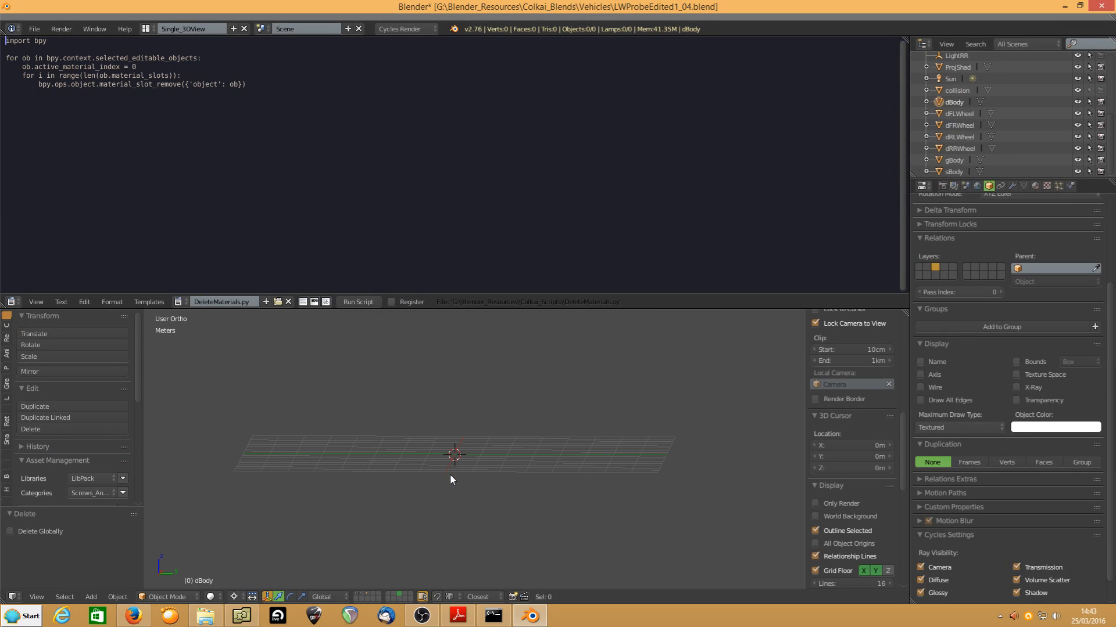
# - Switch to the first layer and delete the camera and the Sun lamp
pyautogui.click(360, 596)
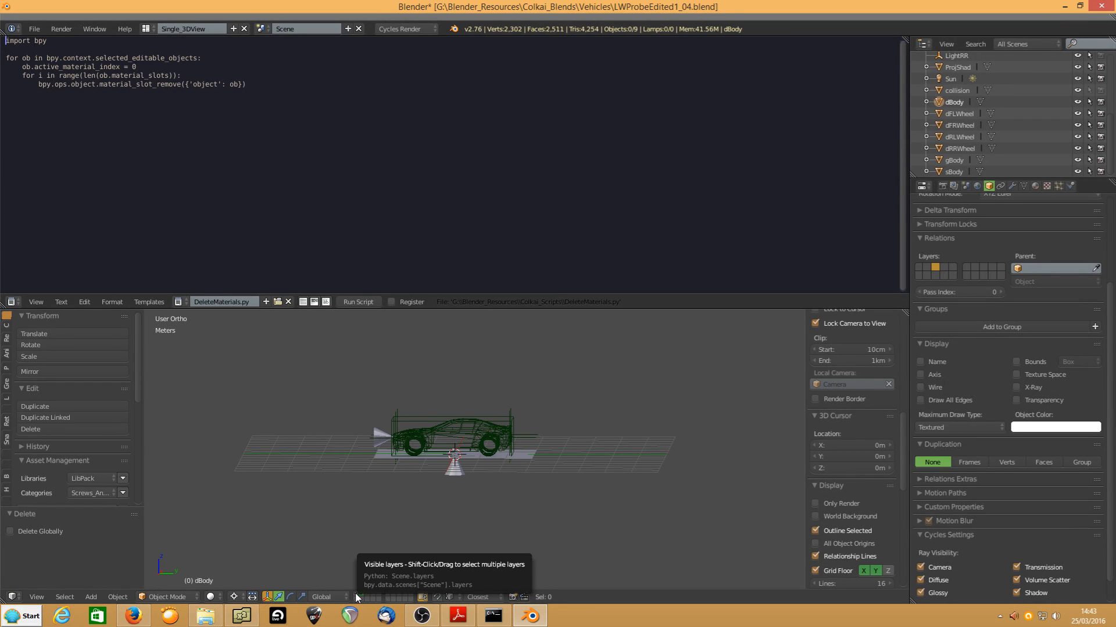
pyautogui.click(355, 596)
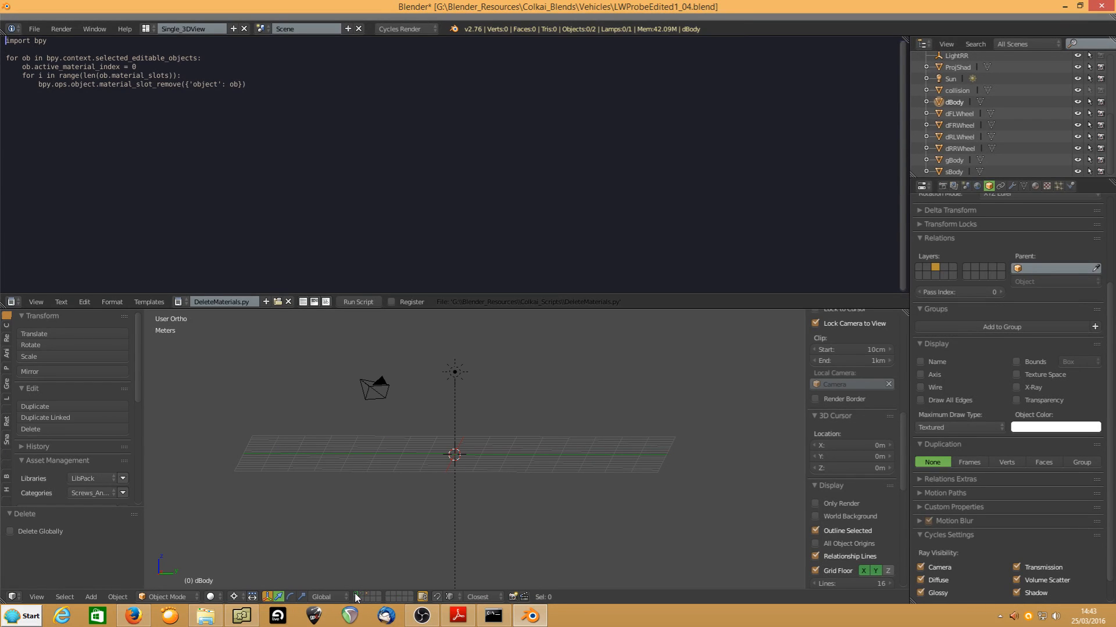
pyautogui.click(371, 393)
pyautogui.keyDown('shift'); pyautogui.click(455, 372); pyautogui.keyUp('shift')
pyautogui.press('x')
pyautogui.click(453, 374)
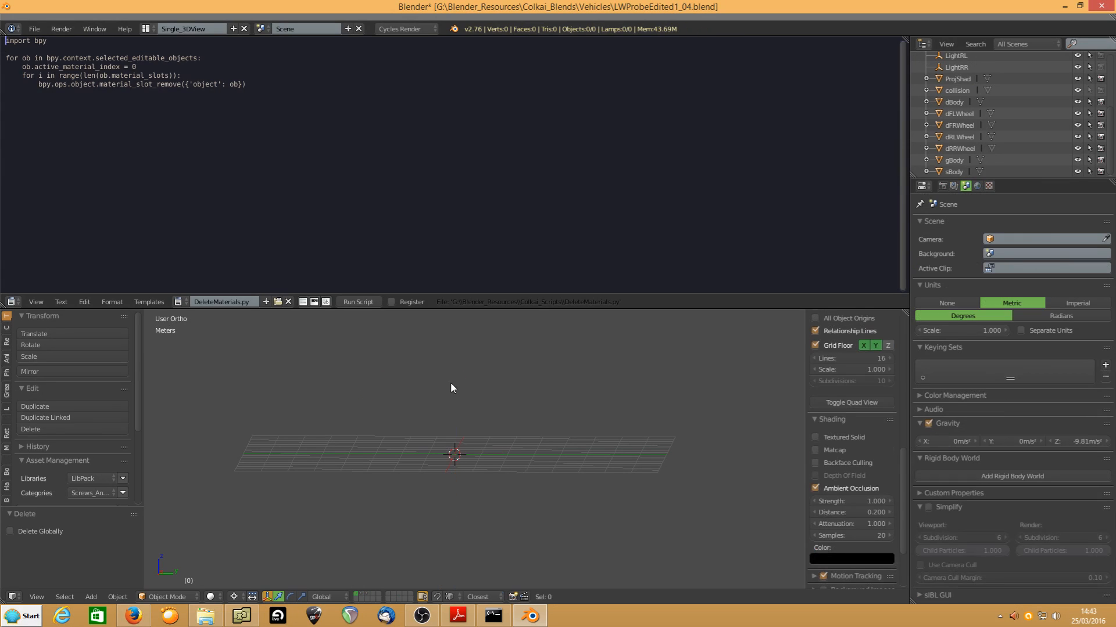
# - Delete the Hitbox and the wireframe collision car from the second layer
pyautogui.click(361, 596)
pyautogui.click(437, 422)
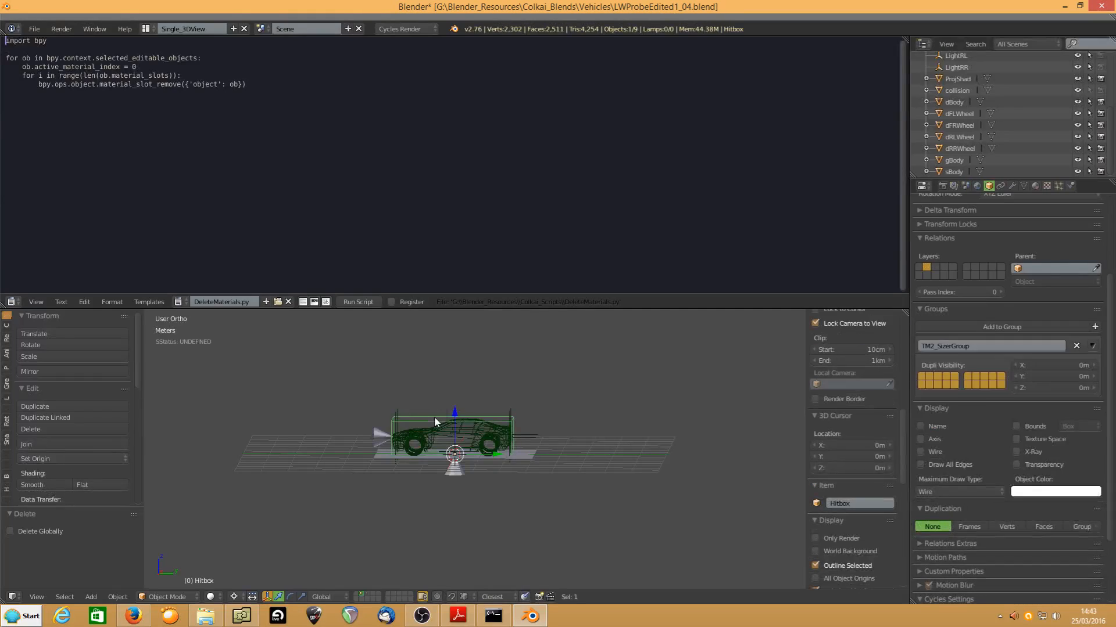
pyautogui.press('x')
pyautogui.click(436, 419)
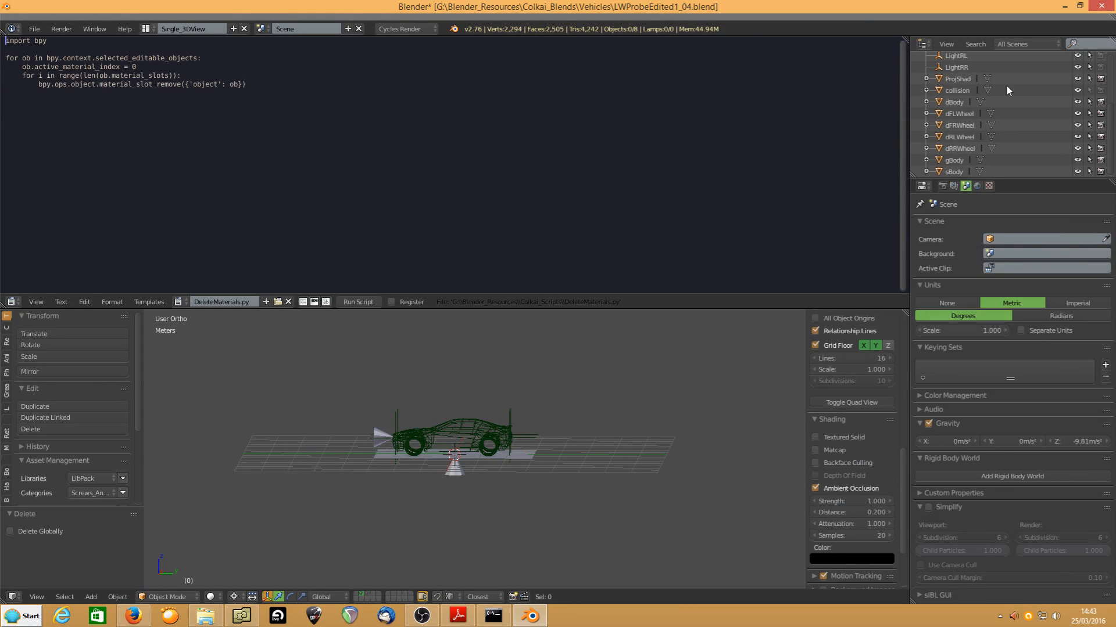
pyautogui.rightClick(459, 426)
pyautogui.press('x')
pyautogui.click(459, 426)
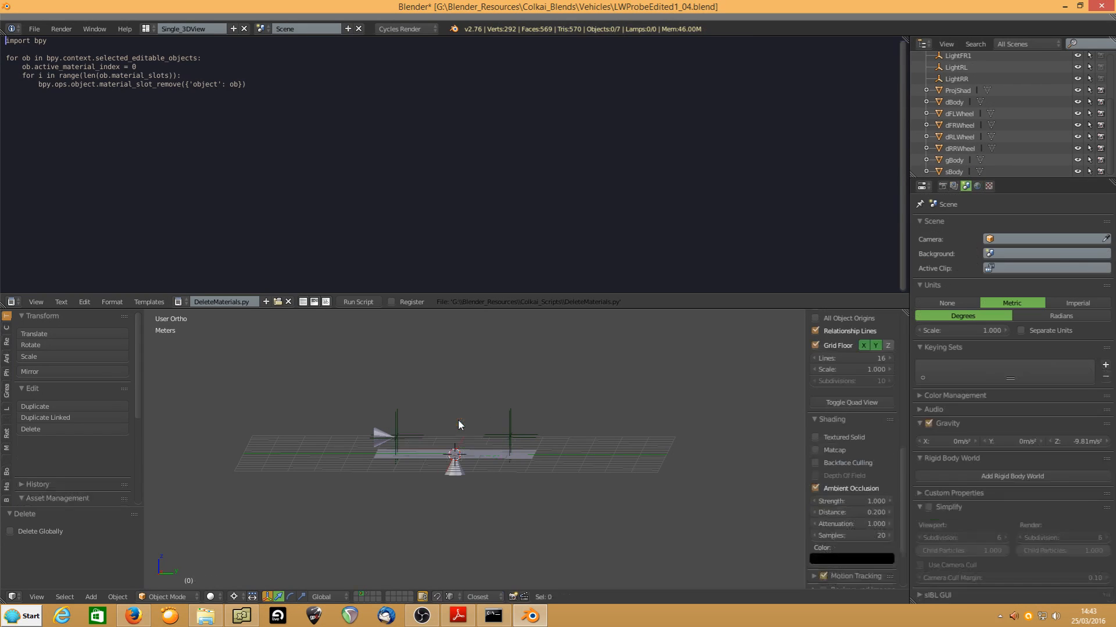
# - Show the third layer's car model together with the second layer's lights and projected shadow
pyautogui.click(367, 597)
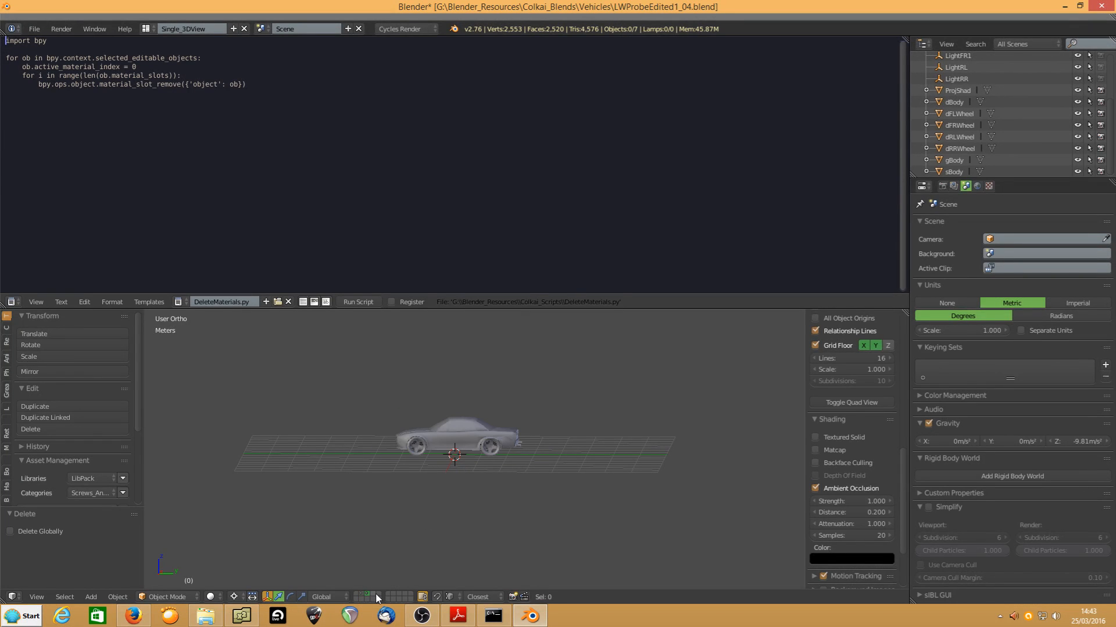
pyautogui.keyDown('shift'); pyautogui.click(360, 595); pyautogui.keyUp('shift')
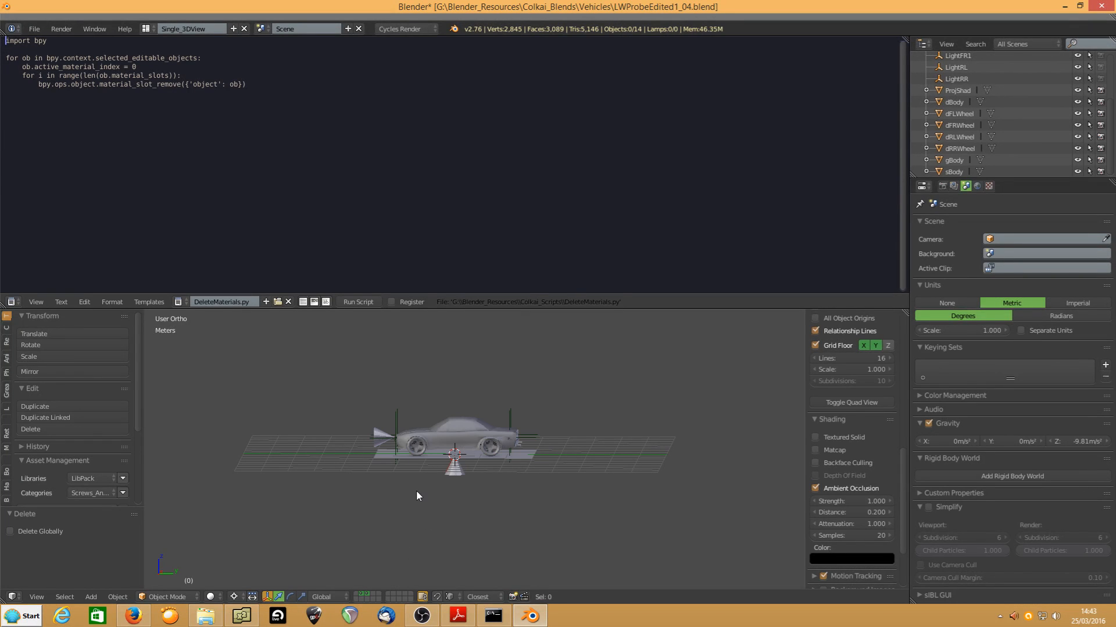
pyautogui.scroll(3, 416, 489)
# - Replace the text editor with the node editor and create a new material in a new slot on gBody
pyautogui.rightClick(464, 402)
pyautogui.scroll(3, 465, 402)
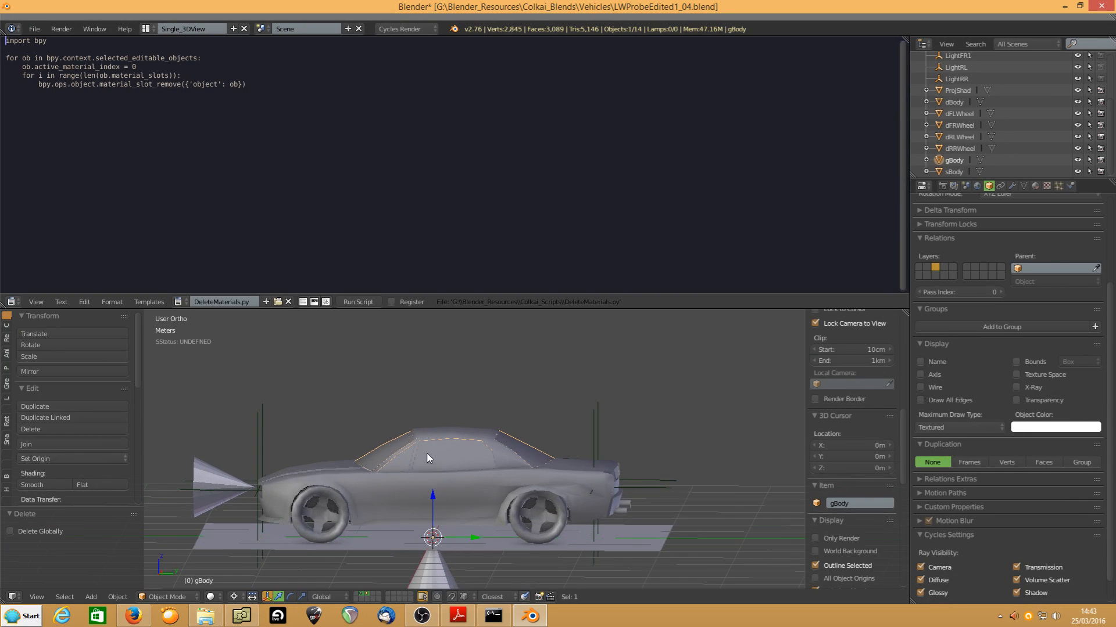
pyautogui.hotkey('shift', 'F3')
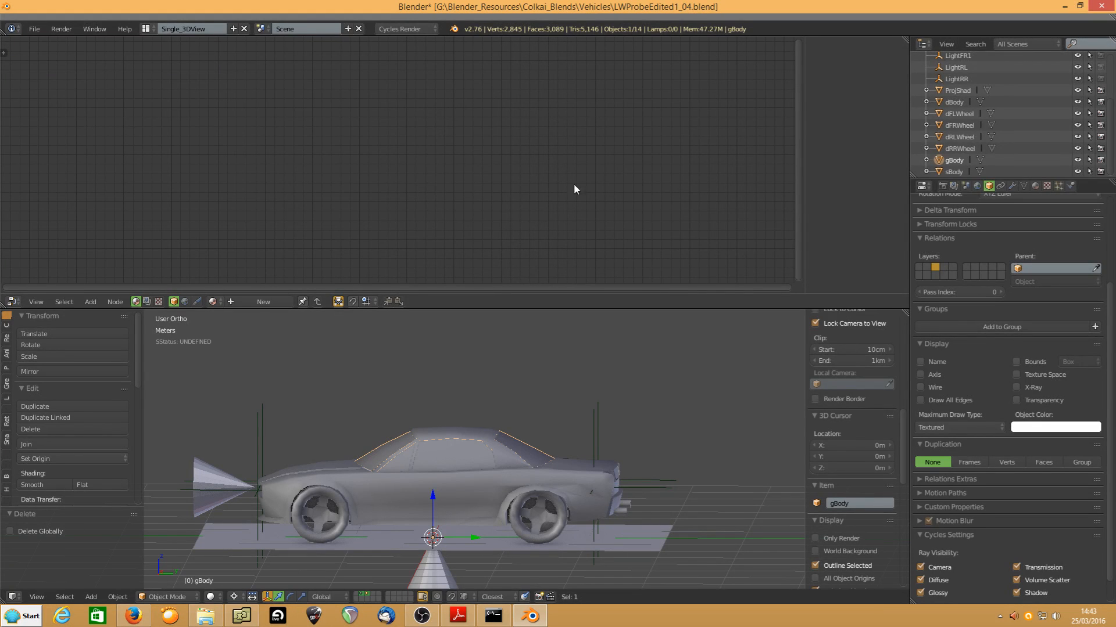
pyautogui.click(1035, 186)
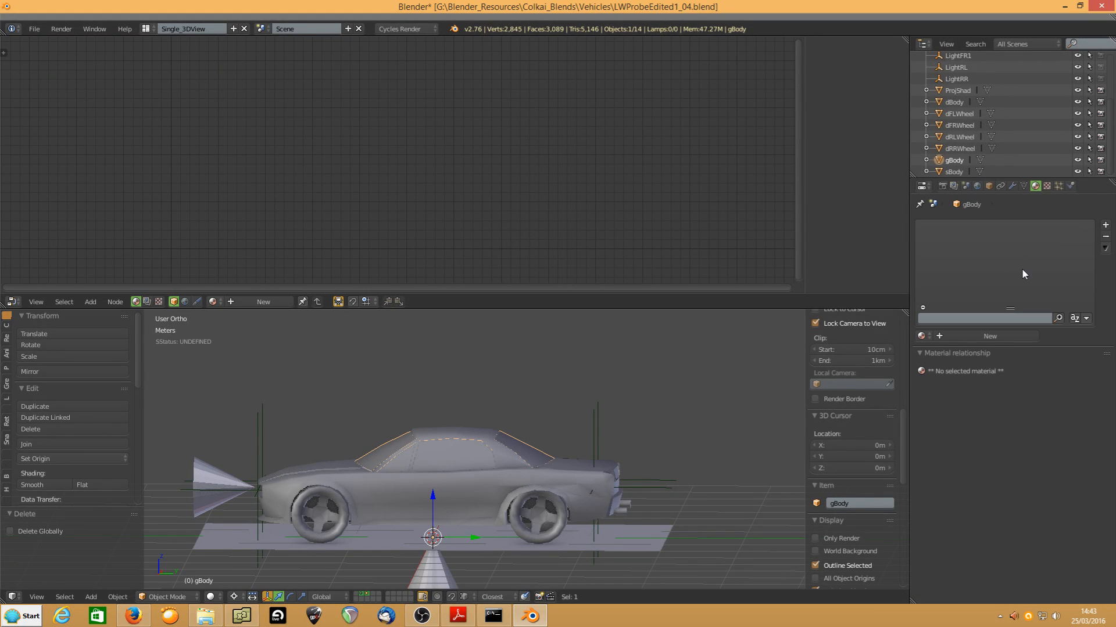
pyautogui.click(1105, 224)
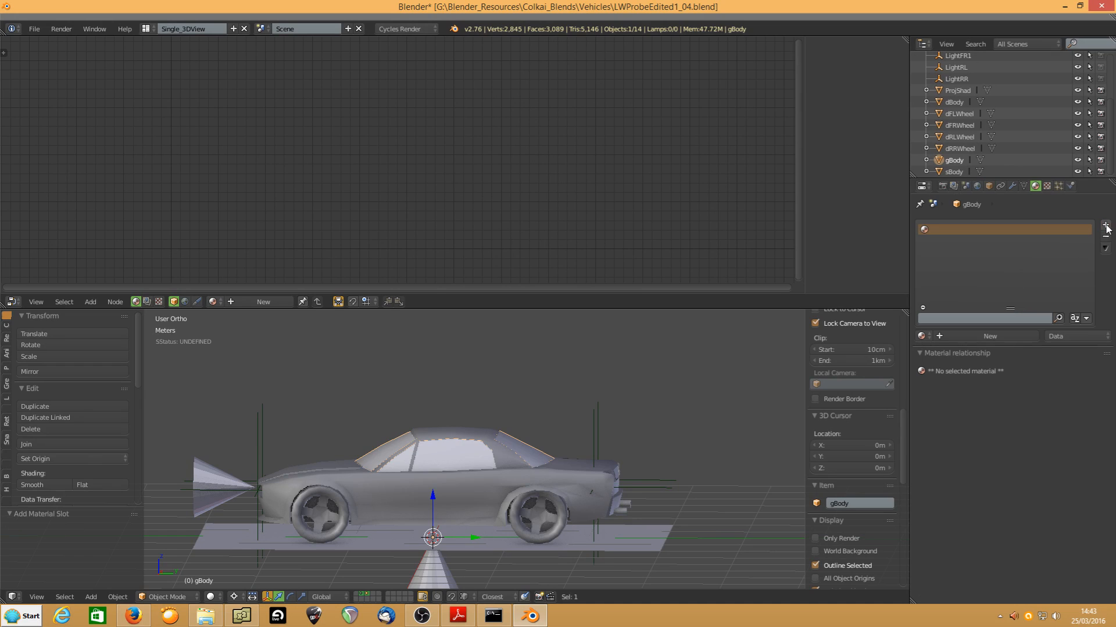
pyautogui.click(967, 336)
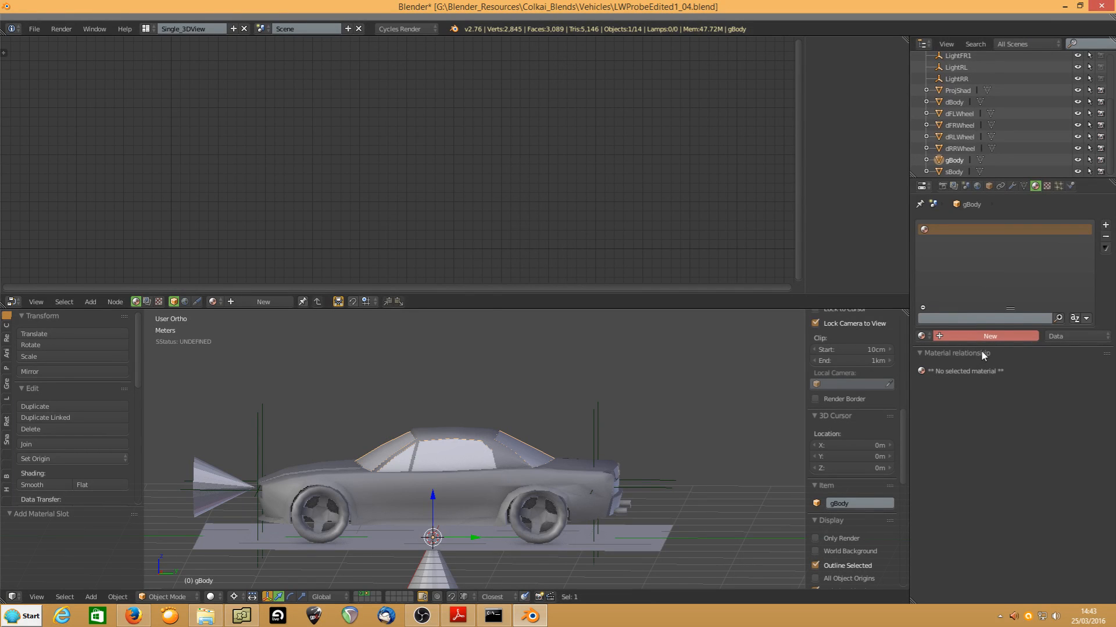
# - Name the gBody object's new material dBody
pyautogui.write('D')
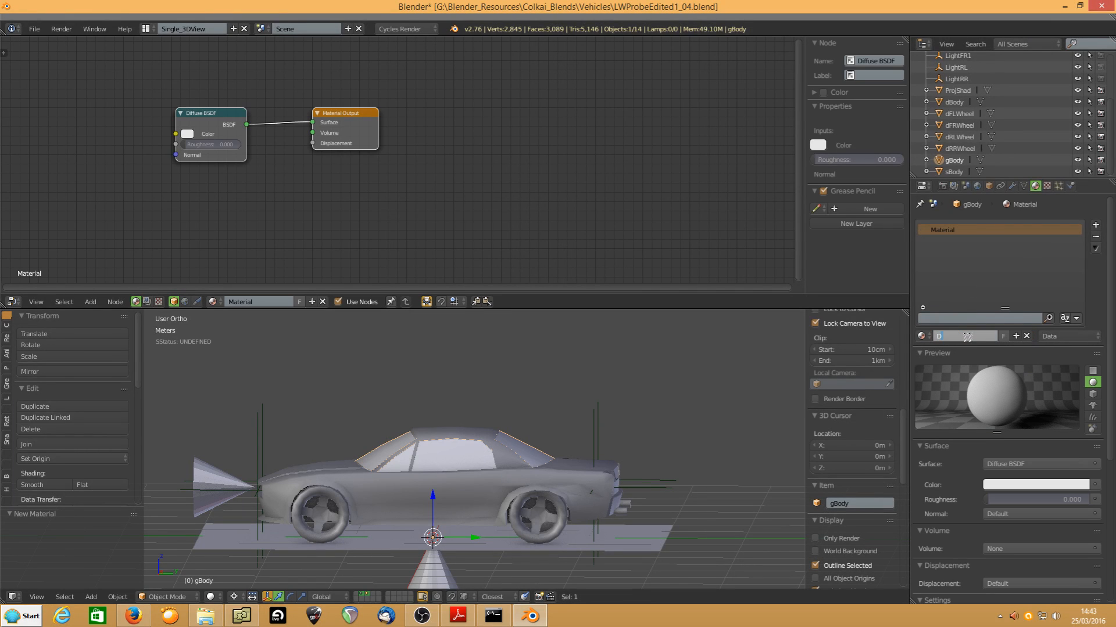
pyautogui.write('body')
pyautogui.press('Return')
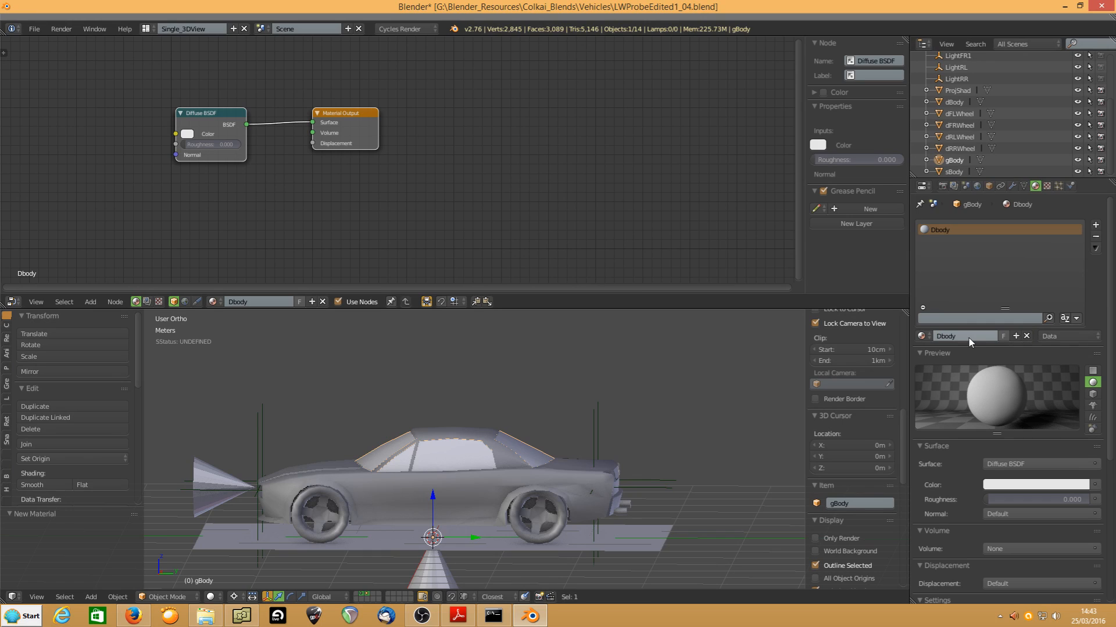
pyautogui.write('dBody')
pyautogui.press('Return')
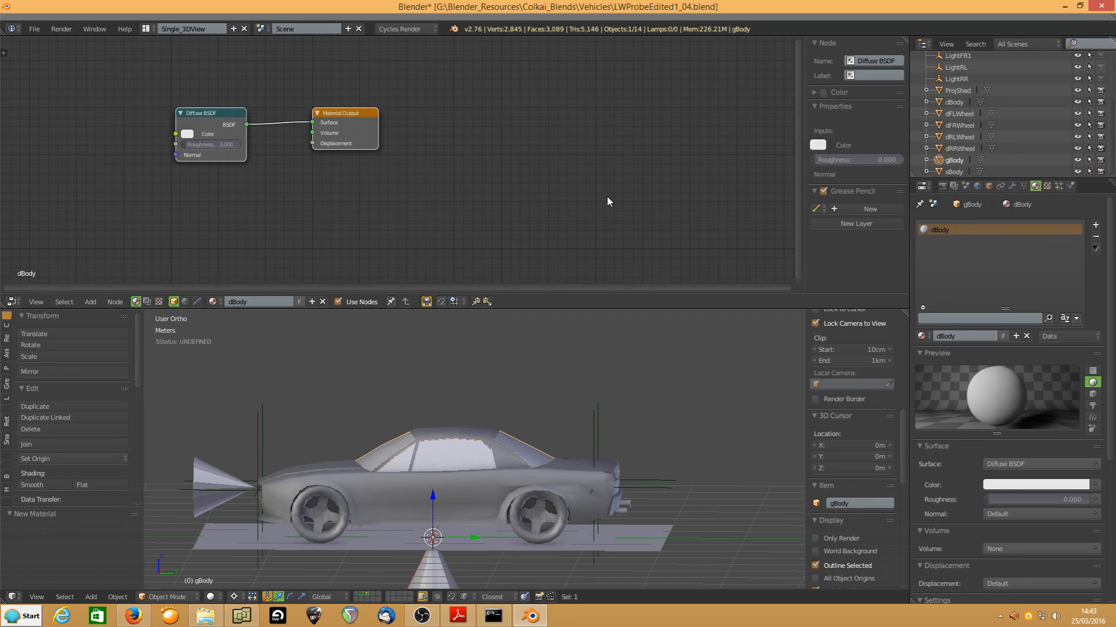
pyautogui.moveTo(113, 73); pyautogui.dragTo(476, 211)
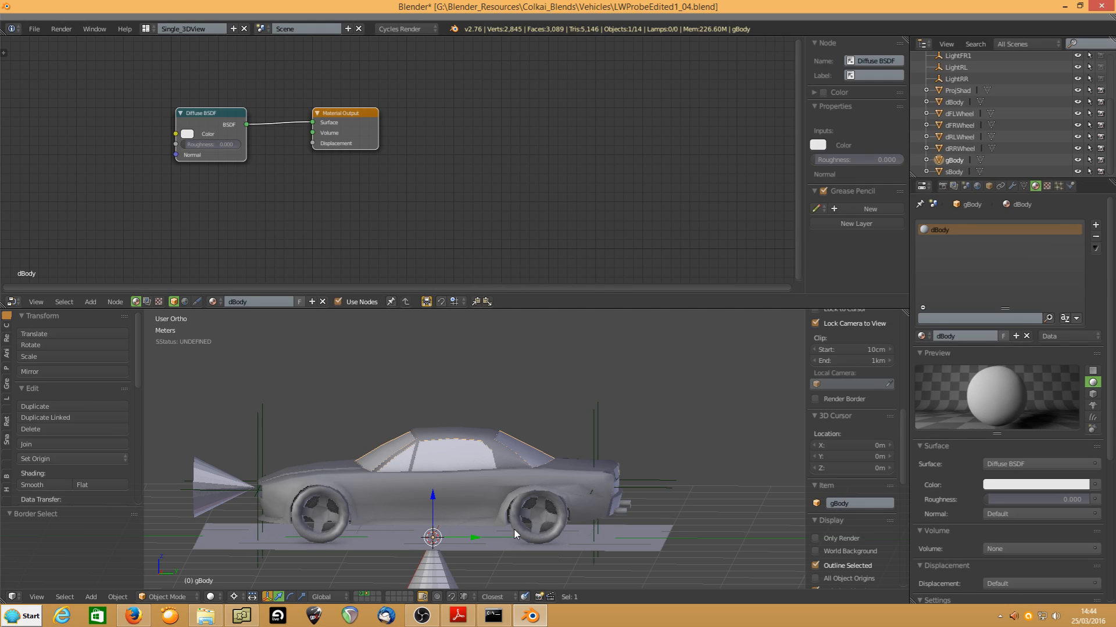
# - Add a material slot to the sBody object and create a new material named sBody in it
pyautogui.rightClick(473, 488)
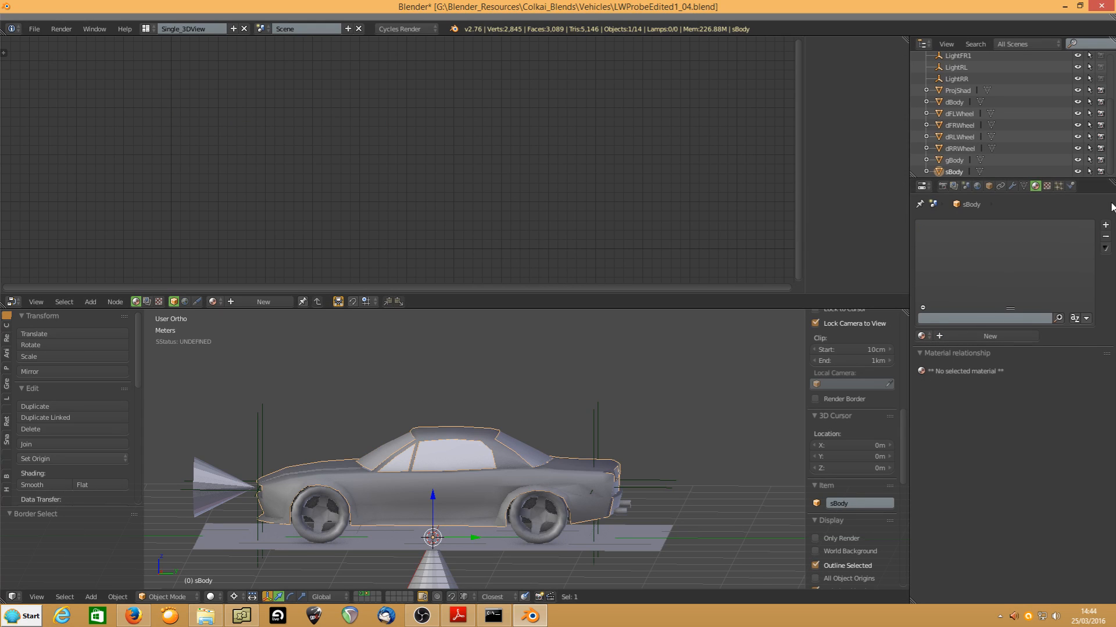
pyautogui.click(1105, 226)
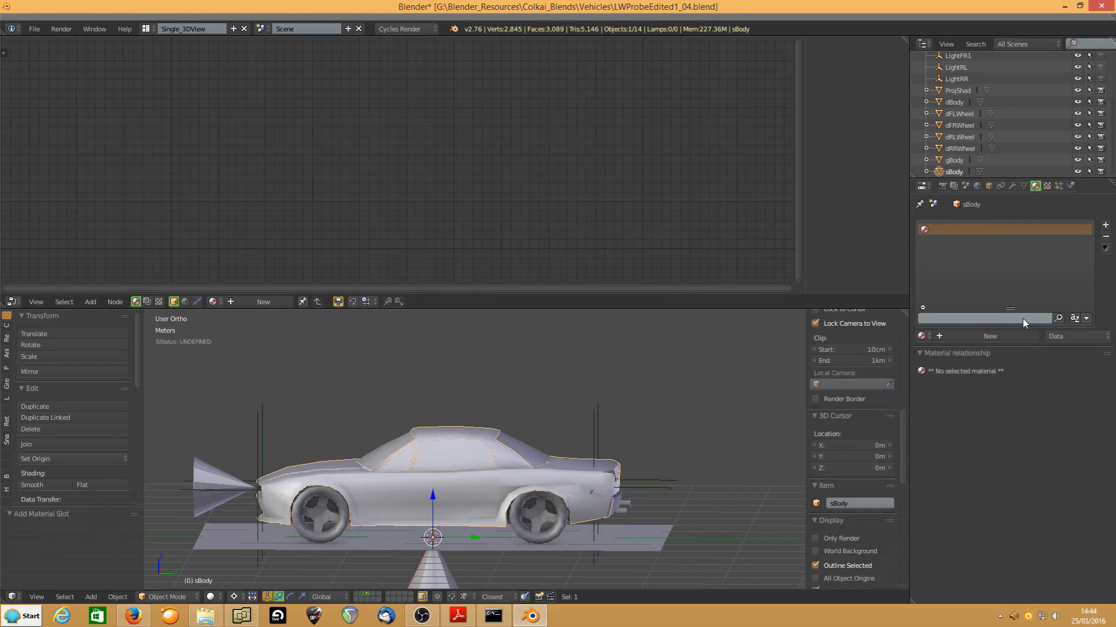
pyautogui.click(991, 336)
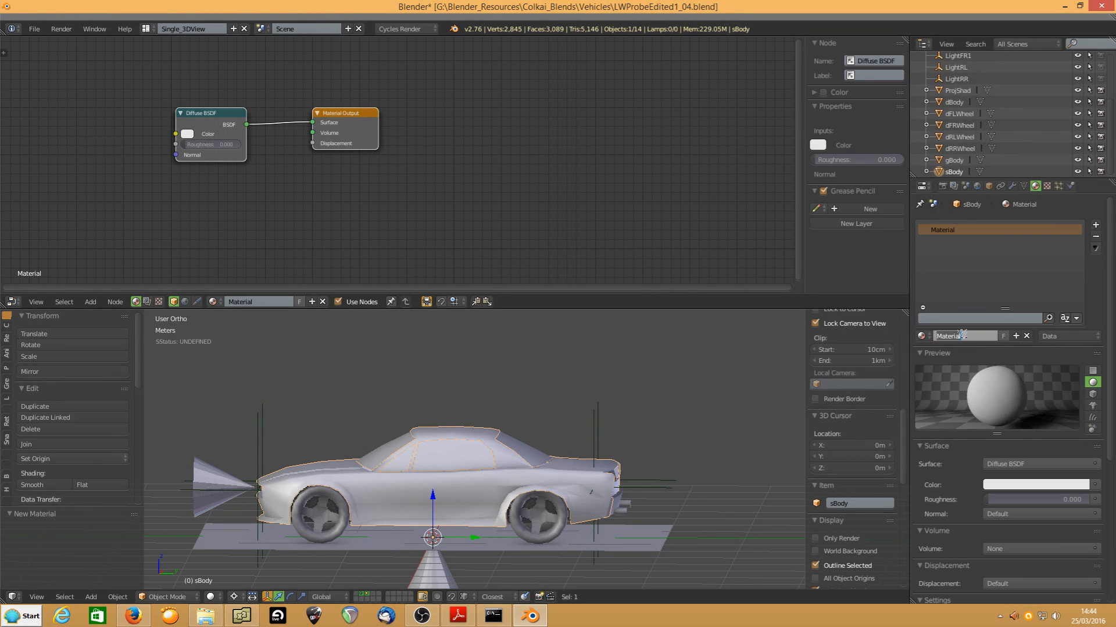
pyautogui.doubleClick(963, 334)
pyautogui.write('sBody')
pyautogui.press('Return')
# - Hide sBody and select all four wheels, gBody and dBody, with dBody as the active object
pyautogui.press('h')
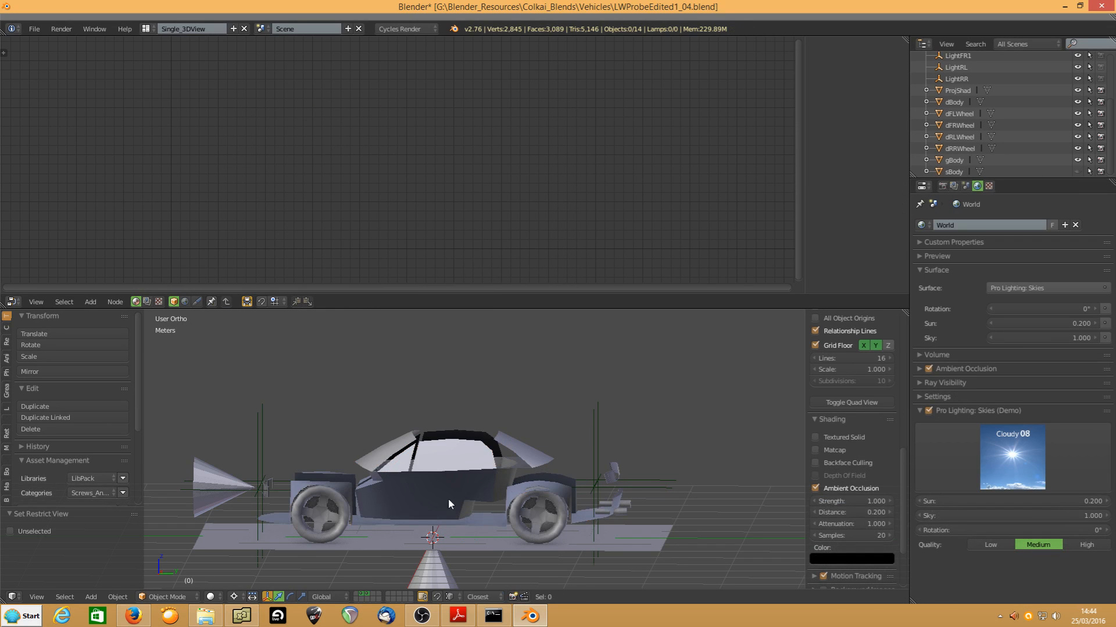
pyautogui.click(312, 526)
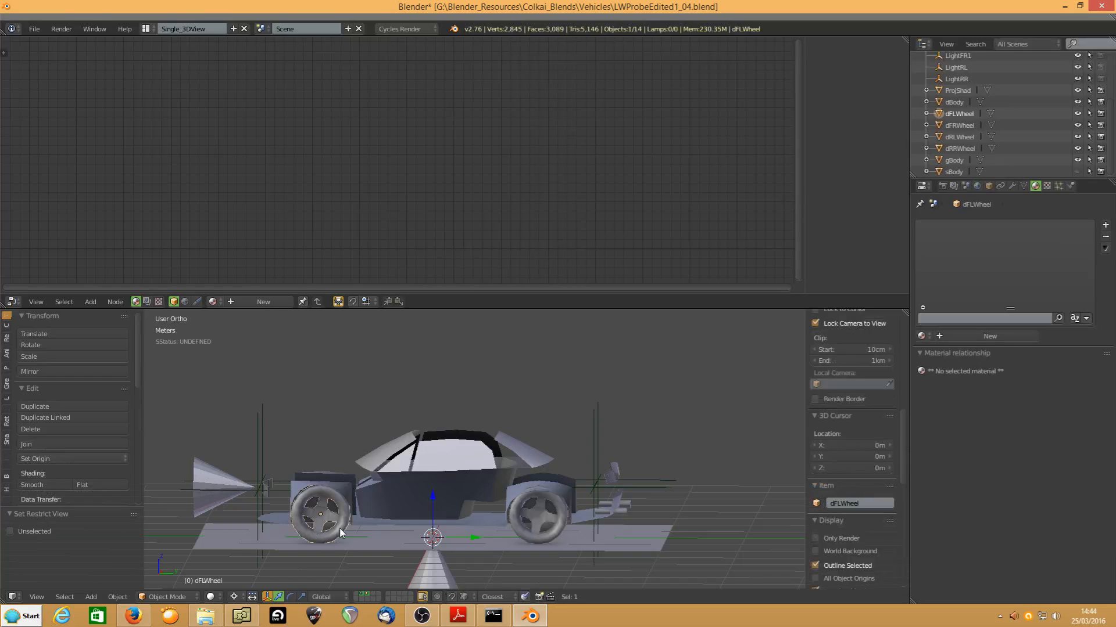
pyautogui.keyDown('shift'); pyautogui.click(532, 538); pyautogui.keyUp('shift')
pyautogui.keyDown('shift'); pyautogui.click(450, 465); pyautogui.keyUp('shift')
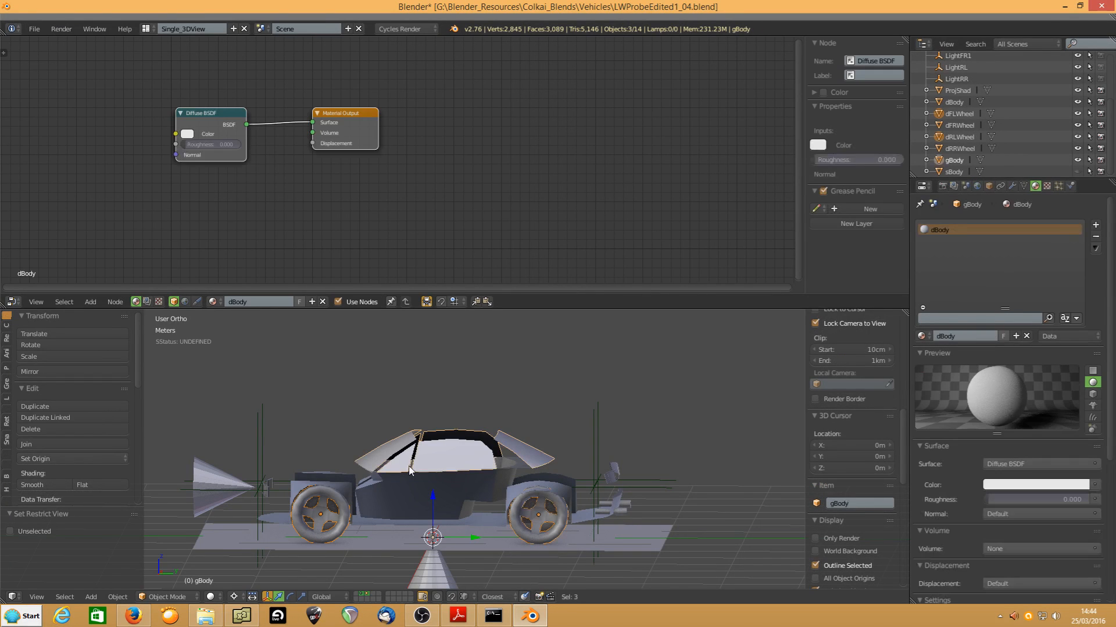
pyautogui.moveTo(449, 465); pyautogui.dragTo(279, 524, button='middle')
pyautogui.keyDown('shift'); pyautogui.click(279, 524); pyautogui.keyUp('shift')
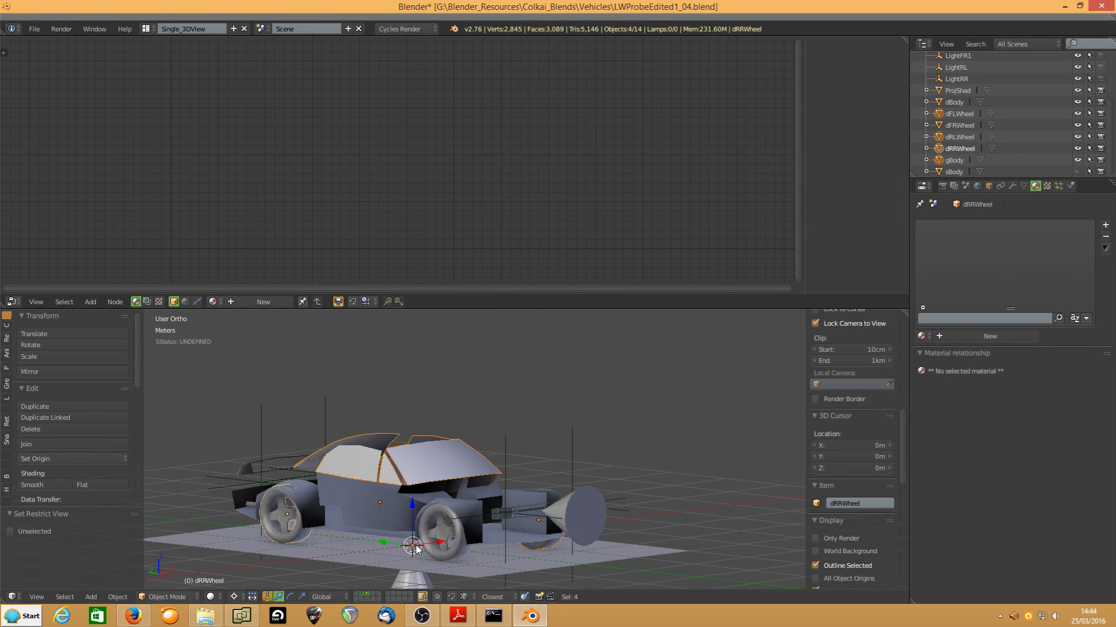
pyautogui.keyDown('shift'); pyautogui.click(456, 552); pyautogui.keyUp('shift')
pyautogui.keyDown('shift'); pyautogui.click(352, 503); pyautogui.keyUp('shift')
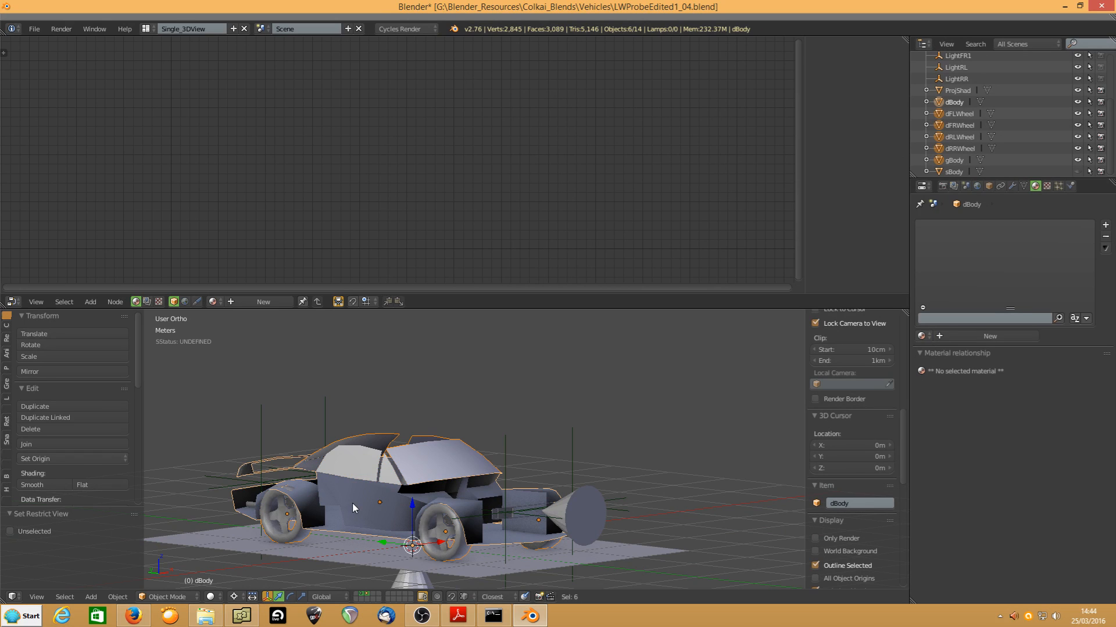
# - Try to link the materials between dBody and the selected wheels and gBody
pyautogui.hotkey('ctrl', 'l')
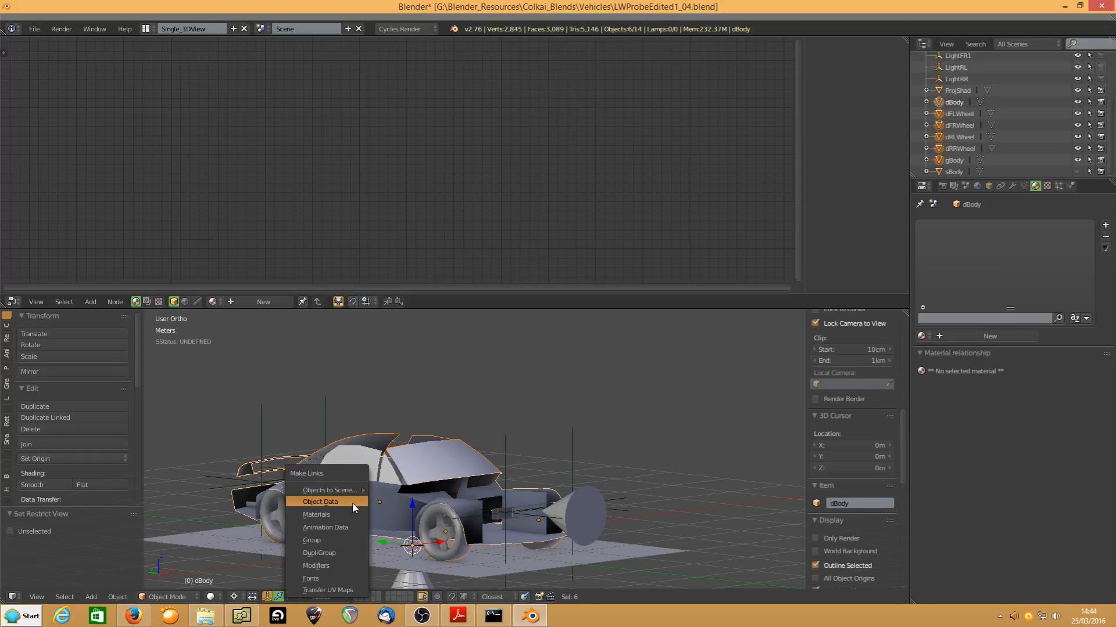
pyautogui.click(339, 521)
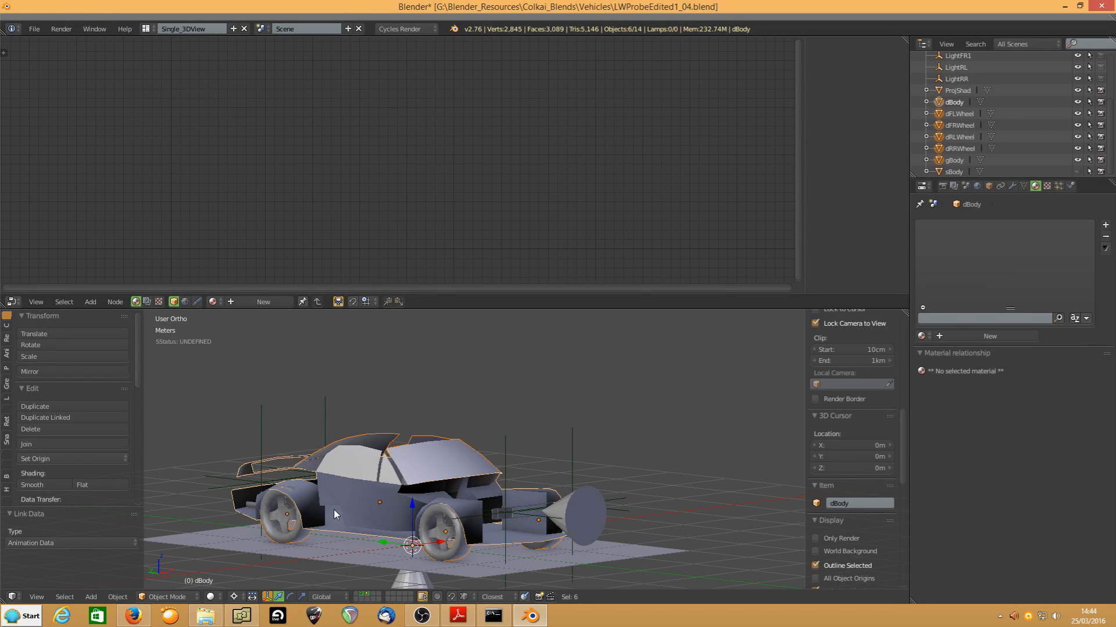
pyautogui.hotkey('ctrl', 'l')
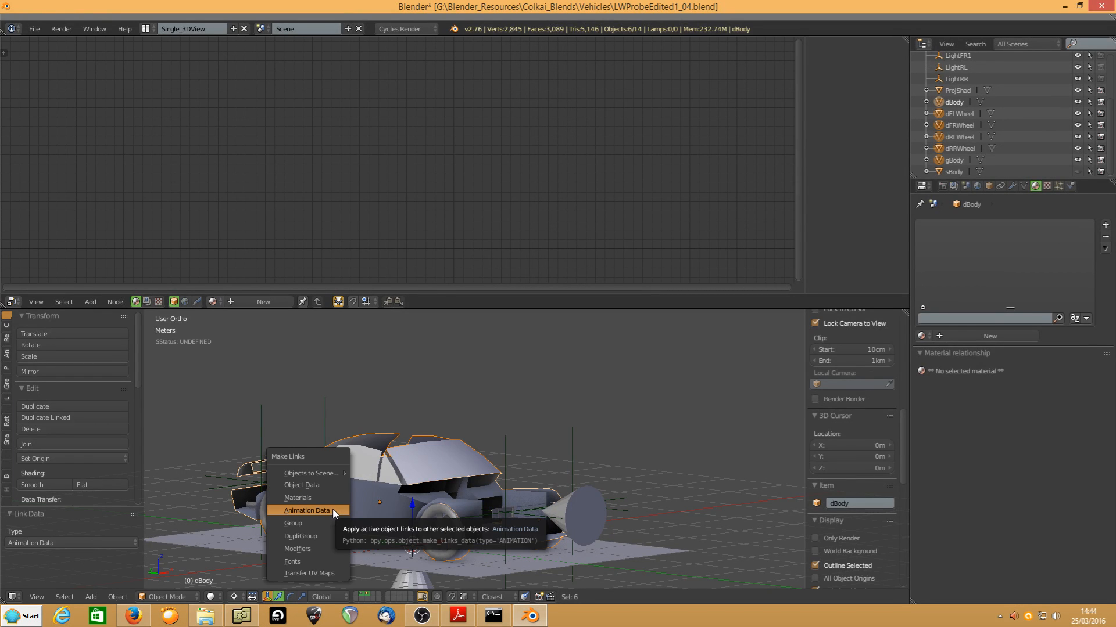
pyautogui.click(320, 499)
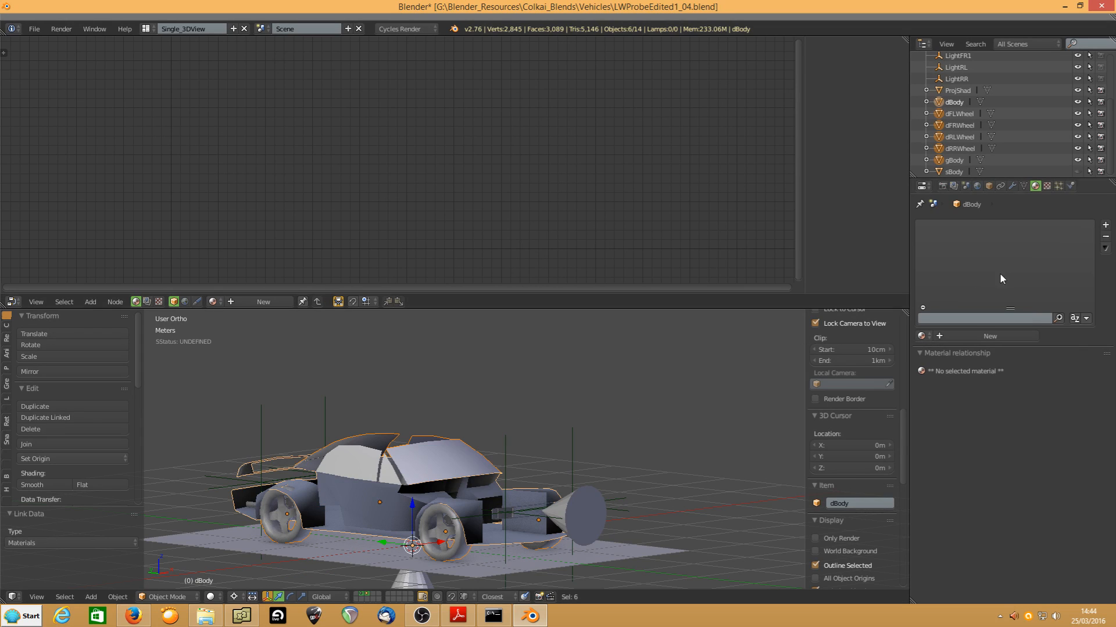
# - Add a material slot to the dBody object and assign the existing dBody material to it
pyautogui.click(1105, 225)
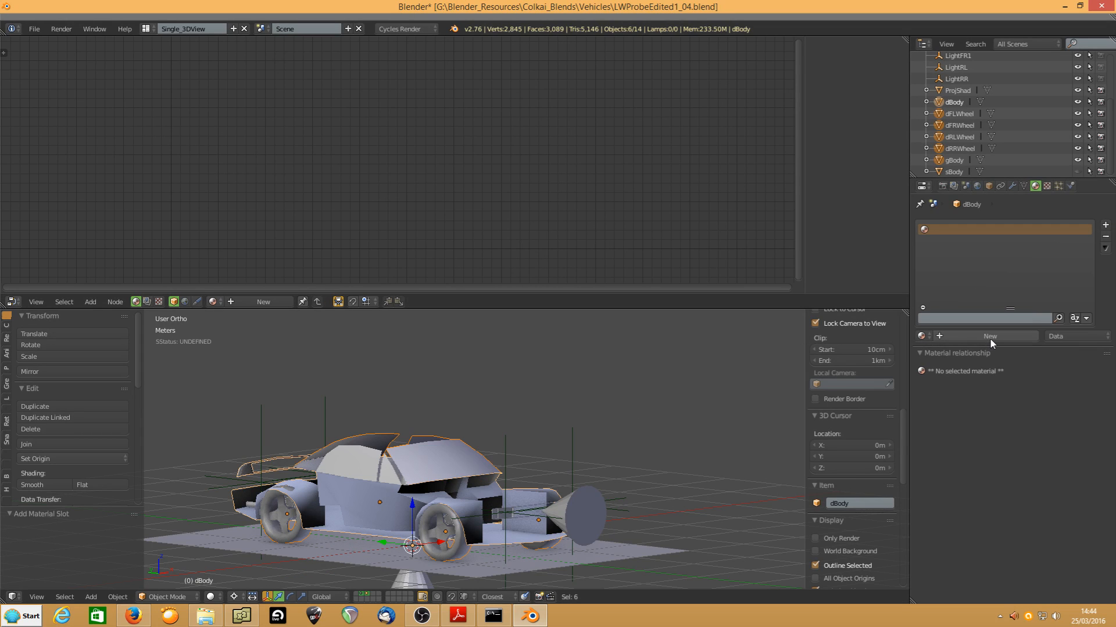
pyautogui.click(921, 336)
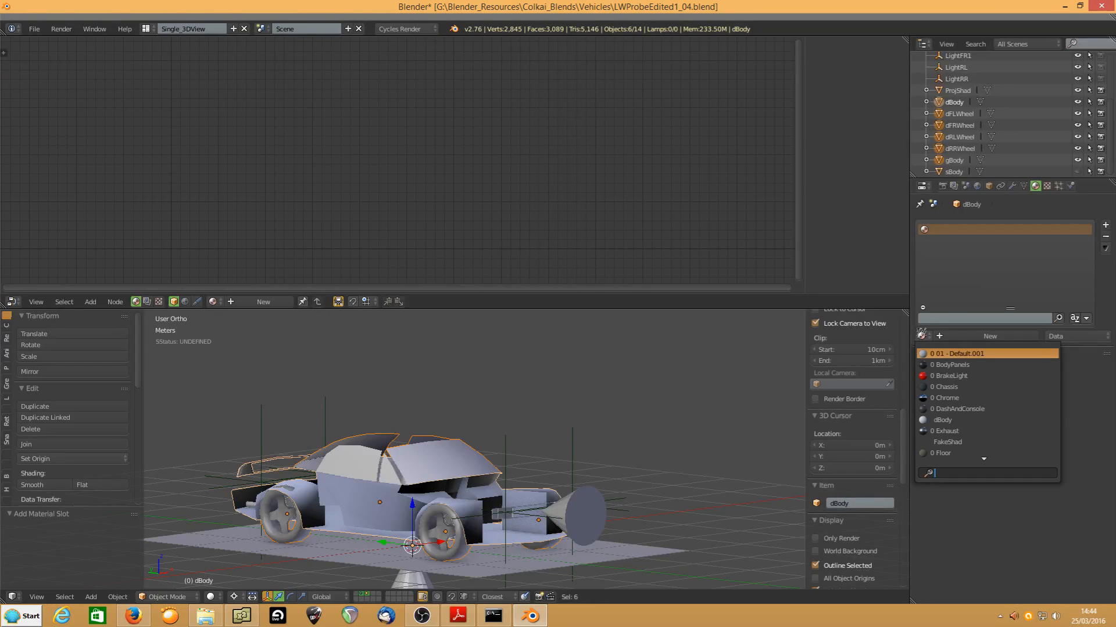
pyautogui.click(942, 420)
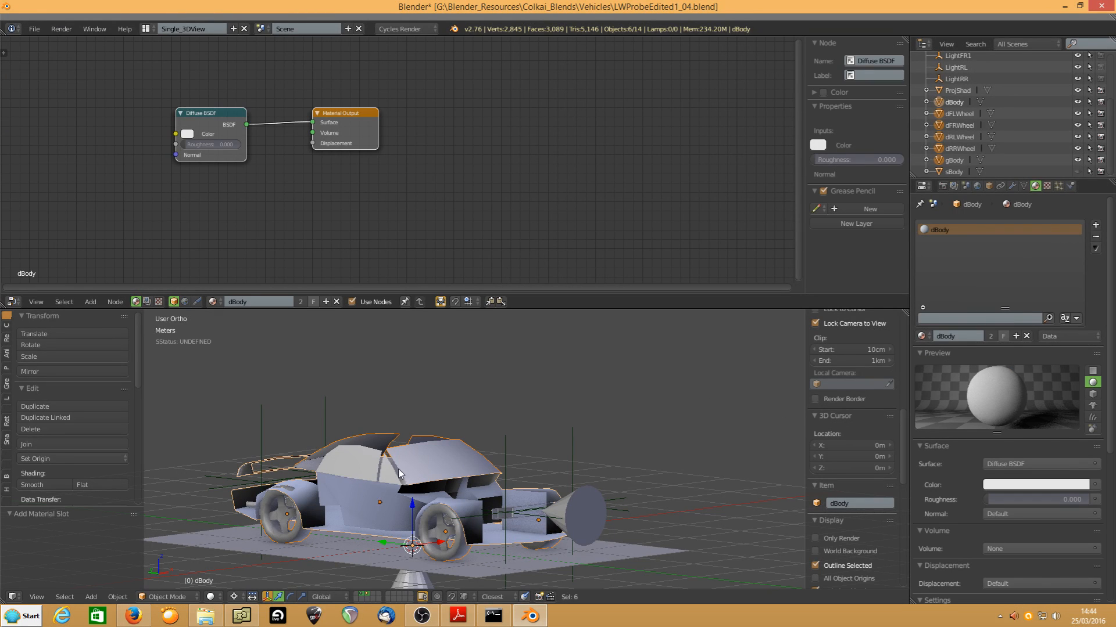
pyautogui.moveTo(459, 470); pyautogui.dragTo(343, 479, button='middle')
pyautogui.rightClick(441, 507)
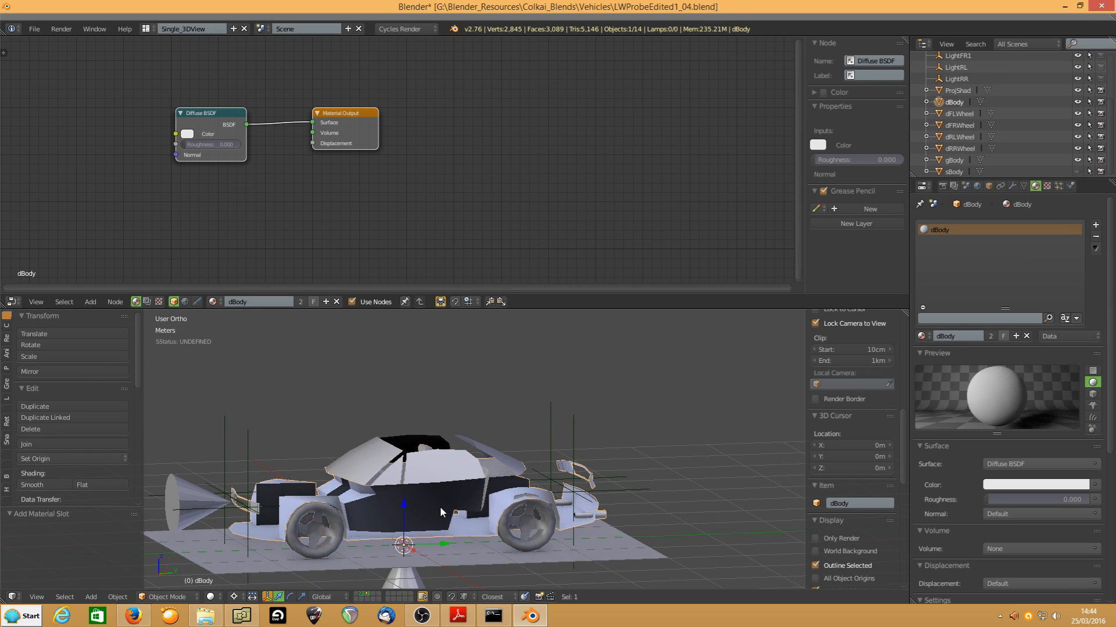
# - Select all four wheels with dBody active and link dBody's material to the wheels
pyautogui.rightClick(521, 527)
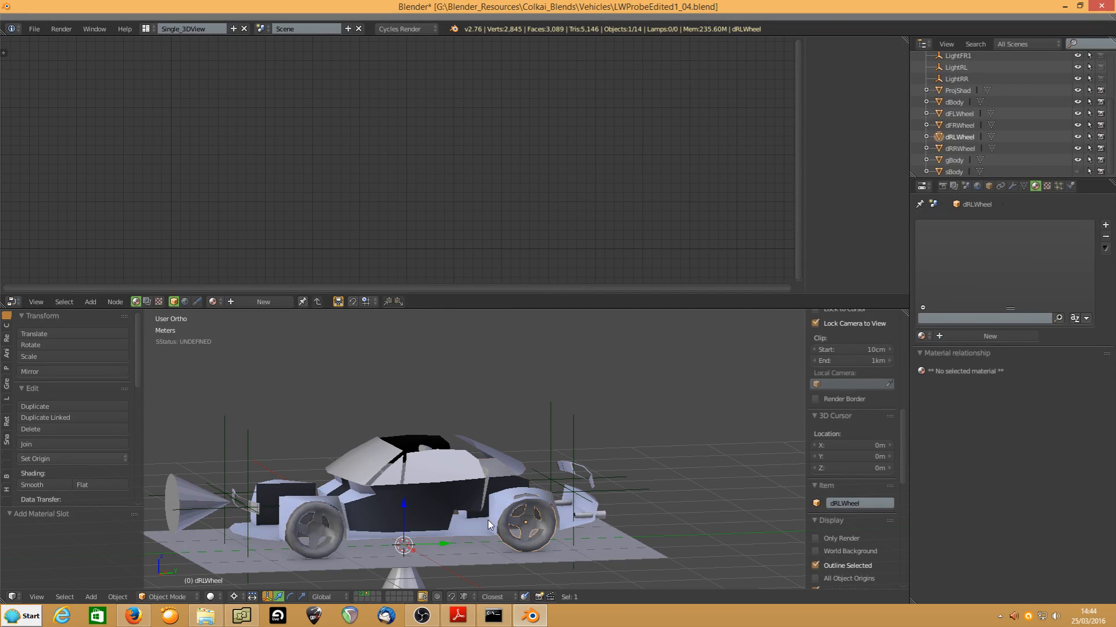
pyautogui.keyDown('shift'); pyautogui.rightClick(297, 504); pyautogui.keyUp('shift')
pyautogui.moveTo(296, 498); pyautogui.dragTo(466, 479, button='middle')
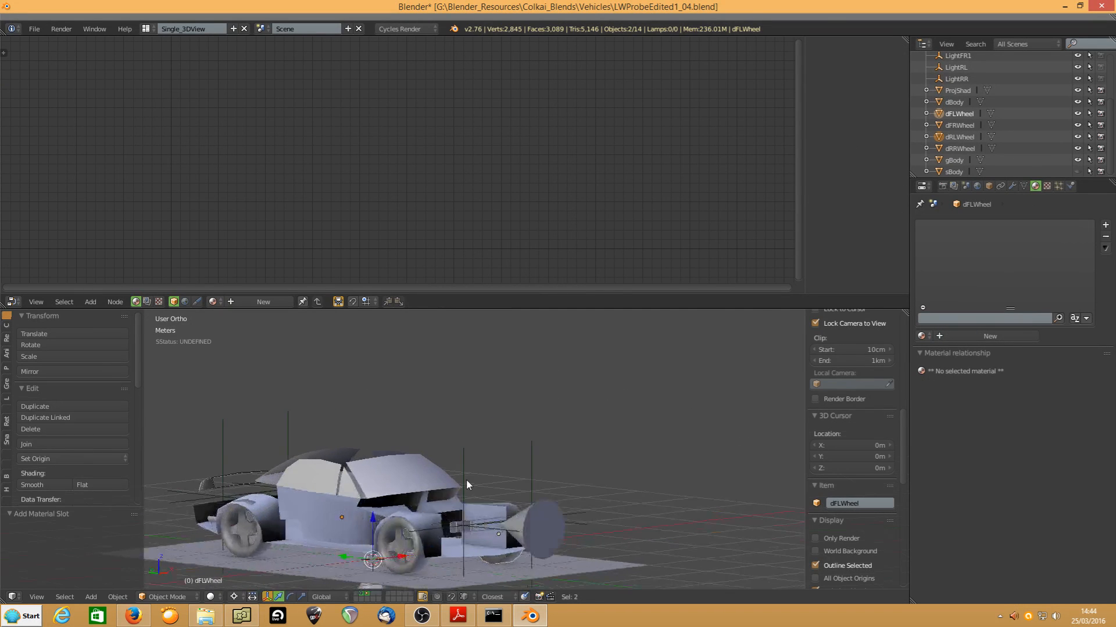
pyautogui.keyDown('shift'); pyautogui.rightClick(412, 558); pyautogui.keyUp('shift')
pyautogui.keyDown('shift'); pyautogui.rightClick(258, 540); pyautogui.keyUp('shift')
pyautogui.keyDown('shift'); pyautogui.rightClick(317, 518); pyautogui.keyUp('shift')
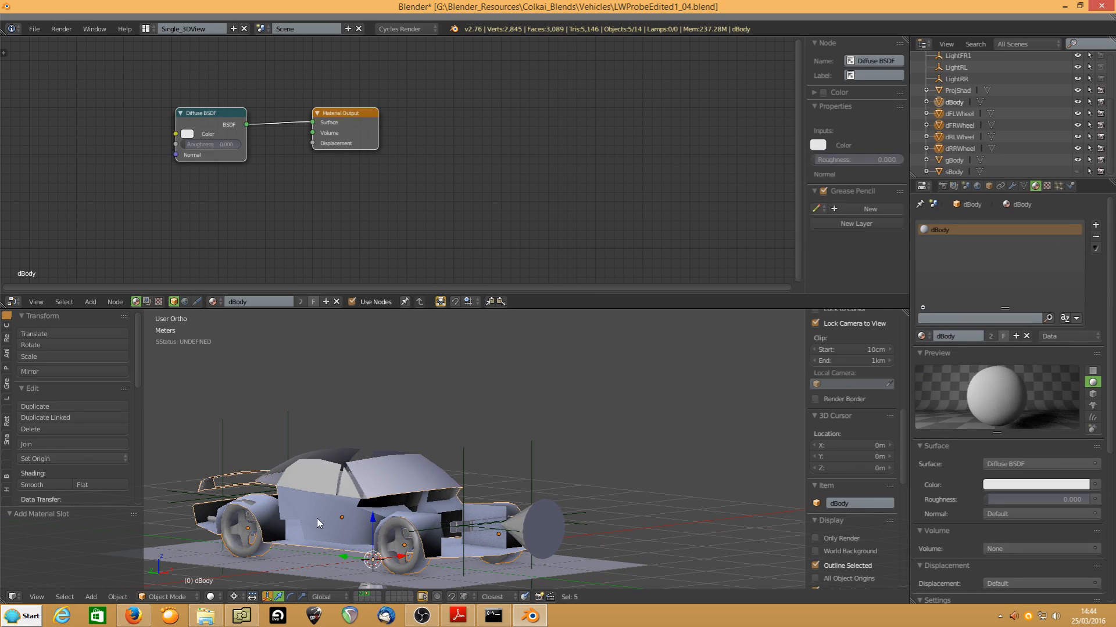
pyautogui.hotkey('ctrl', 'l')
pyautogui.click(316, 518)
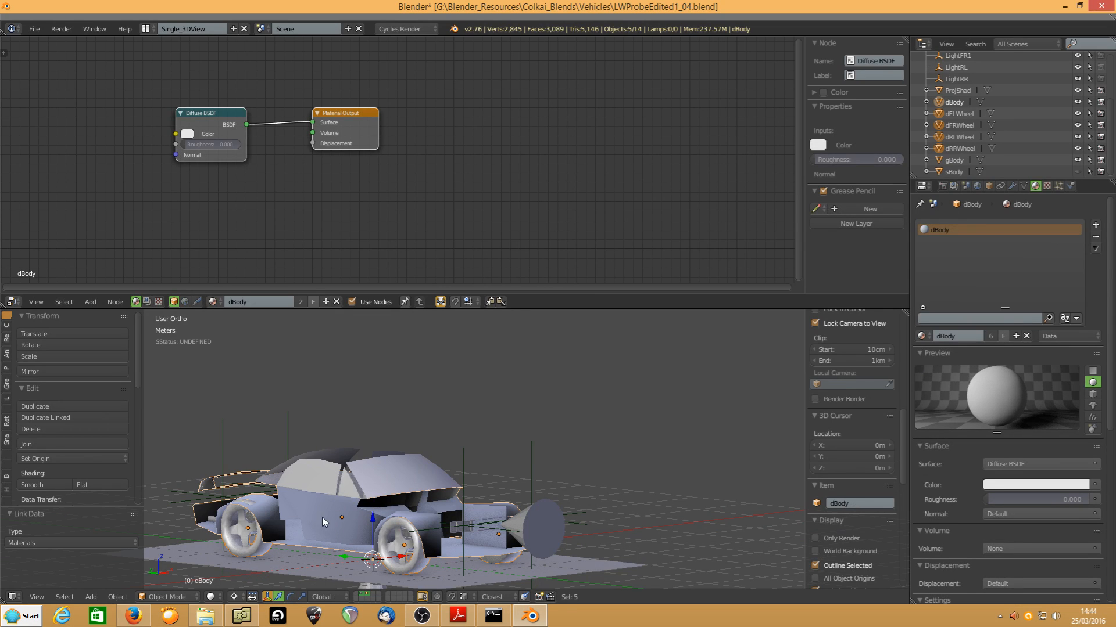
# - Unhide the sBody outer shell and view the complete car from its front end
pyautogui.moveTo(508, 416); pyautogui.dragTo(390, 442, button='middle')
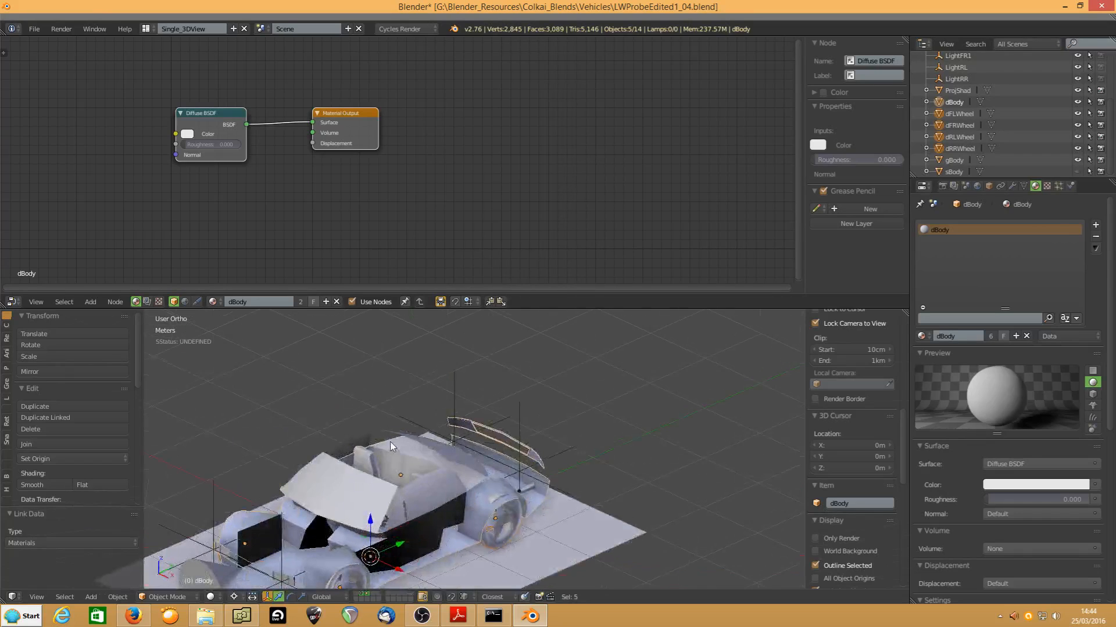
pyautogui.hotkey('alt', 'h')
pyautogui.click(391, 445)
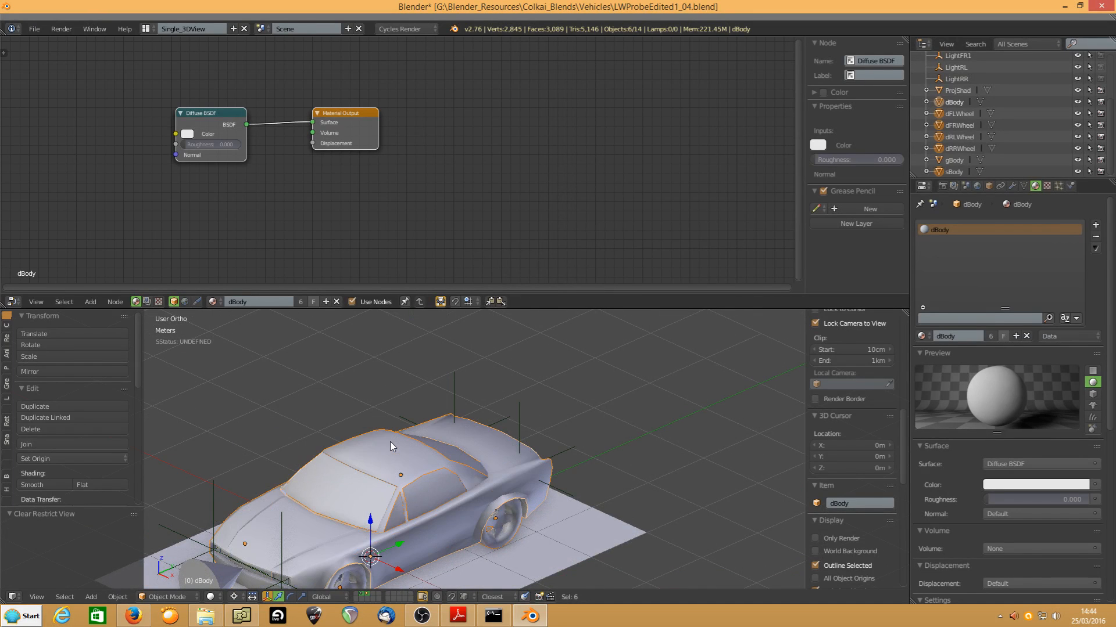
pyautogui.press('KP_3')
pyautogui.press('KP_Decimal')
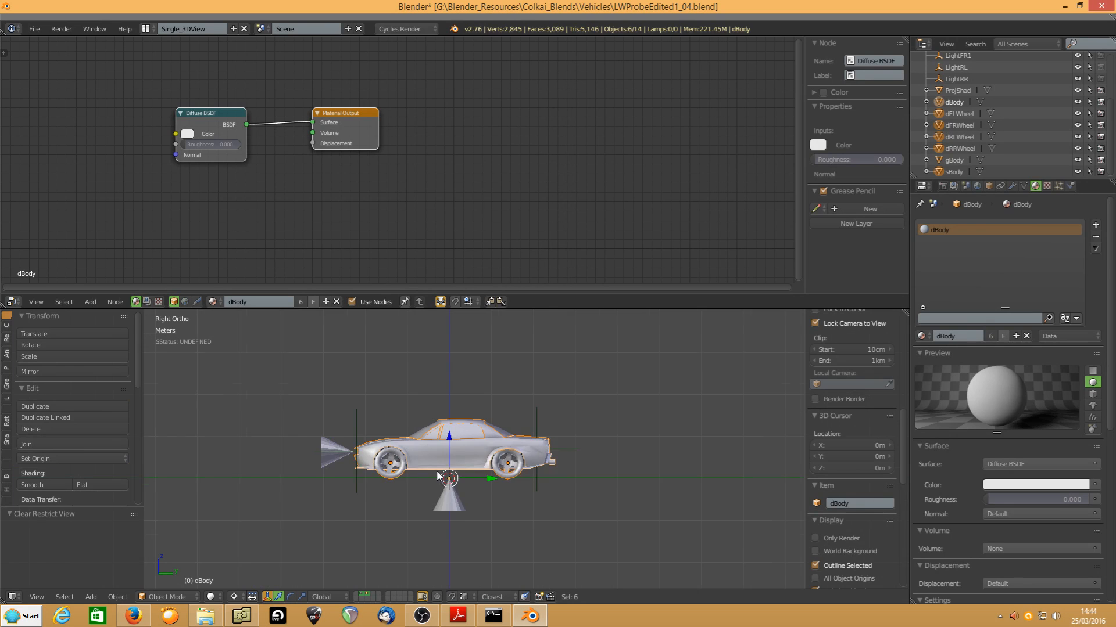
pyautogui.scroll(1, 301, 439)
pyautogui.moveTo(266, 426); pyautogui.dragTo(429, 422, button='middle')
pyautogui.scroll(4, 398, 457)
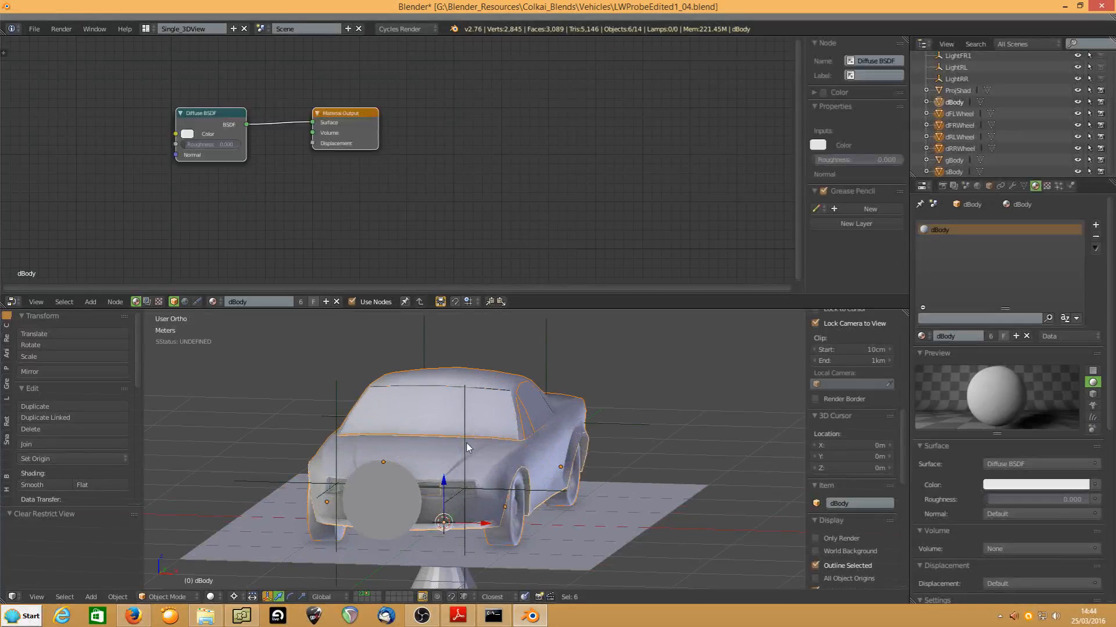
pyautogui.rightClick(465, 420)
pyautogui.keyDown('shift'); pyautogui.rightClick(334, 399); pyautogui.keyUp('shift')
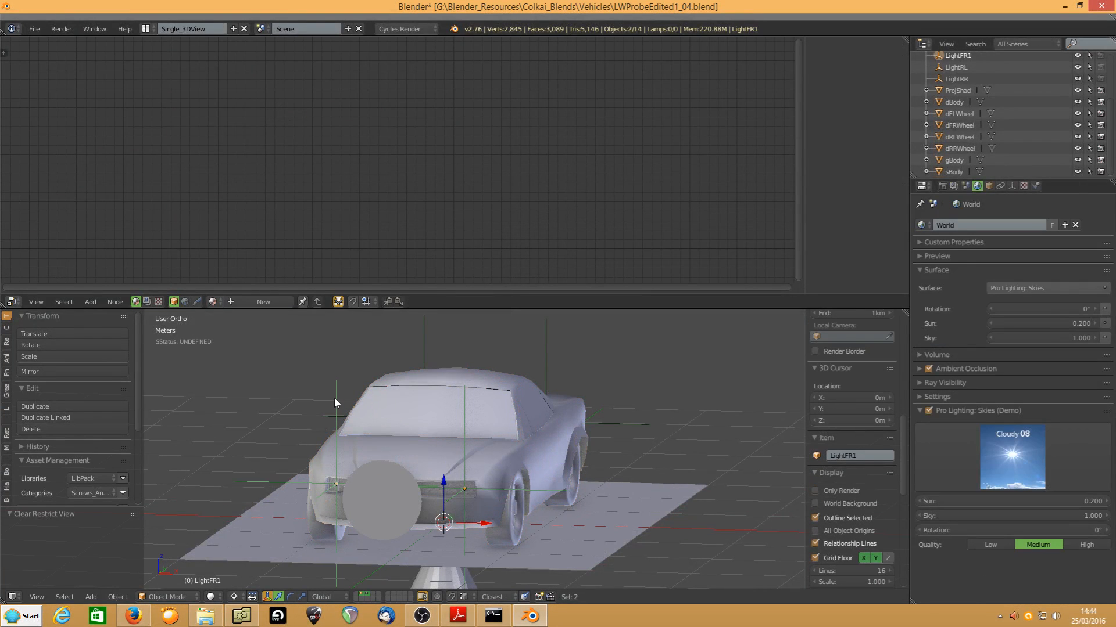
pyautogui.click(443, 481)
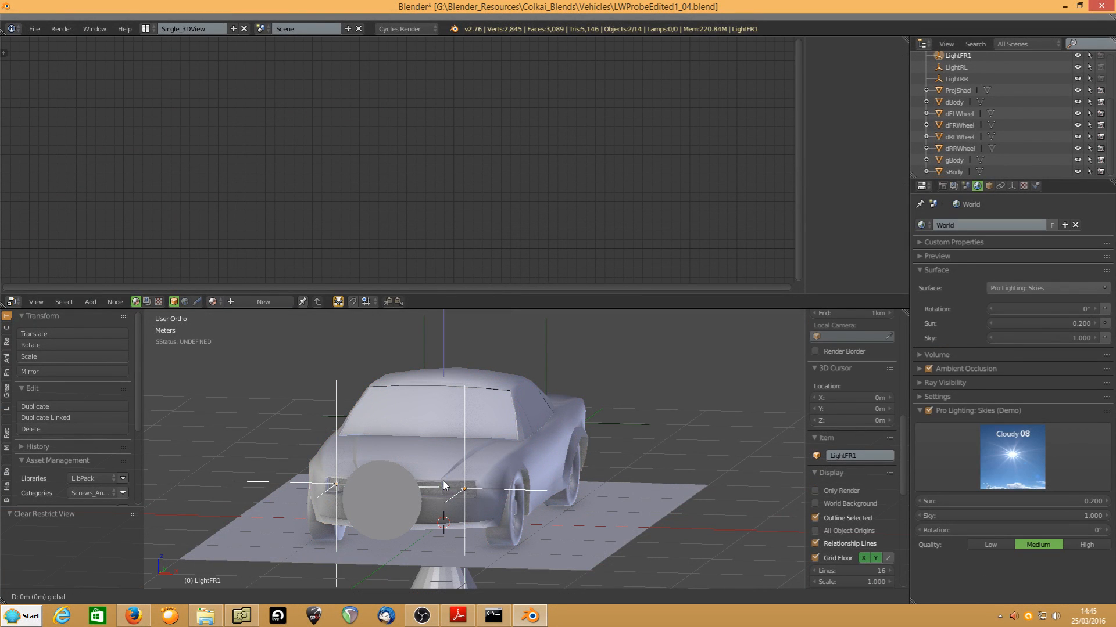
pyautogui.press('KP_7')
pyautogui.press('KP_Decimal')
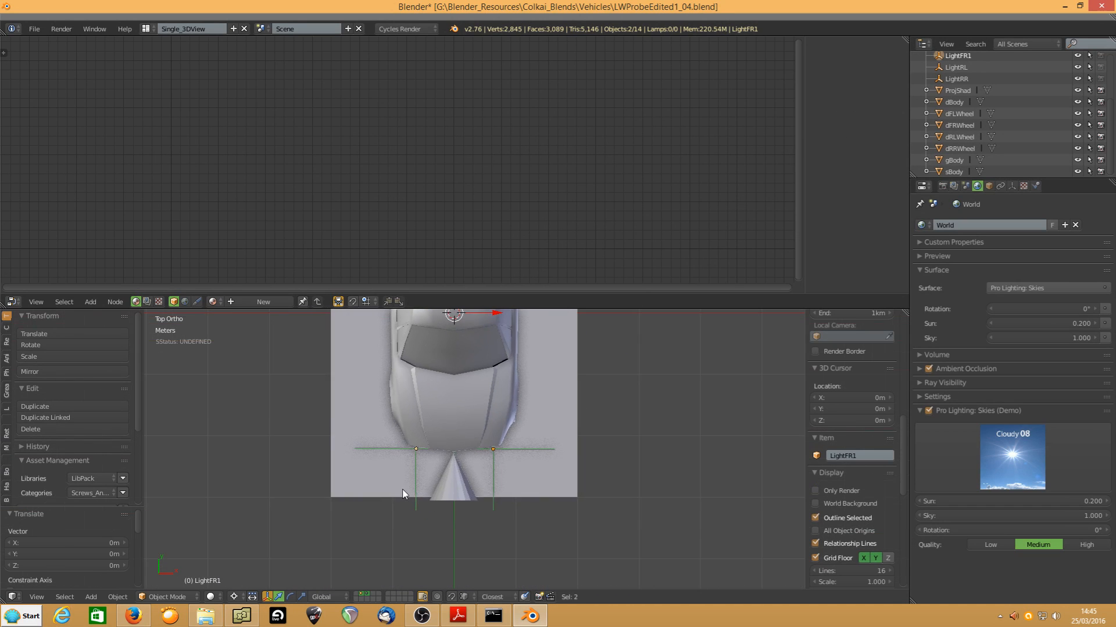
# - Set the pivot point to Median Point and move the LightFR1 empty about 8.2 cm along X towards the car's centre
pyautogui.moveTo(412, 508); pyautogui.dragTo(415, 428, button='middle')
pyautogui.click(386, 380)
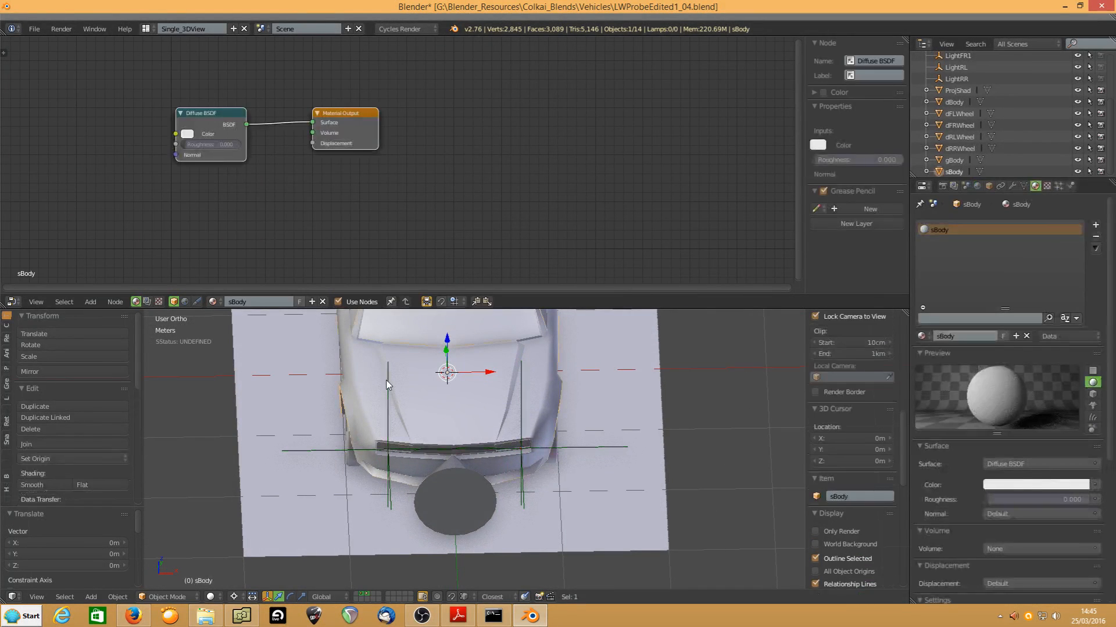
pyautogui.click(239, 597)
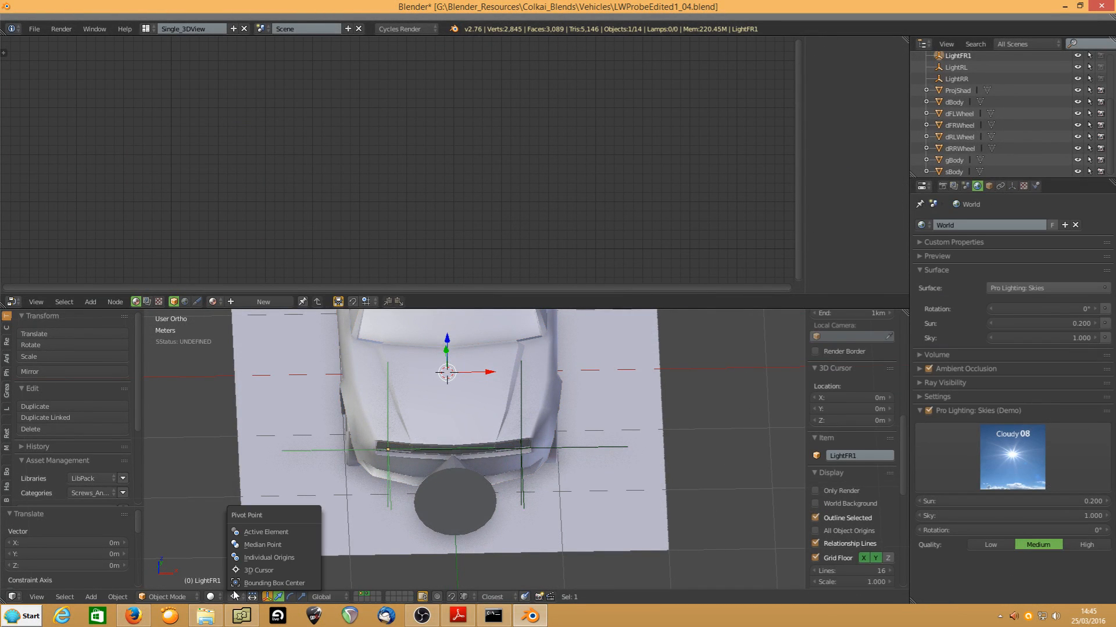
pyautogui.click(243, 546)
pyautogui.moveTo(433, 447); pyautogui.dragTo(442, 450)
# - Move the LightFL1 empty about -12.6 cm along X, towards the car's centre
pyautogui.rightClick(591, 455)
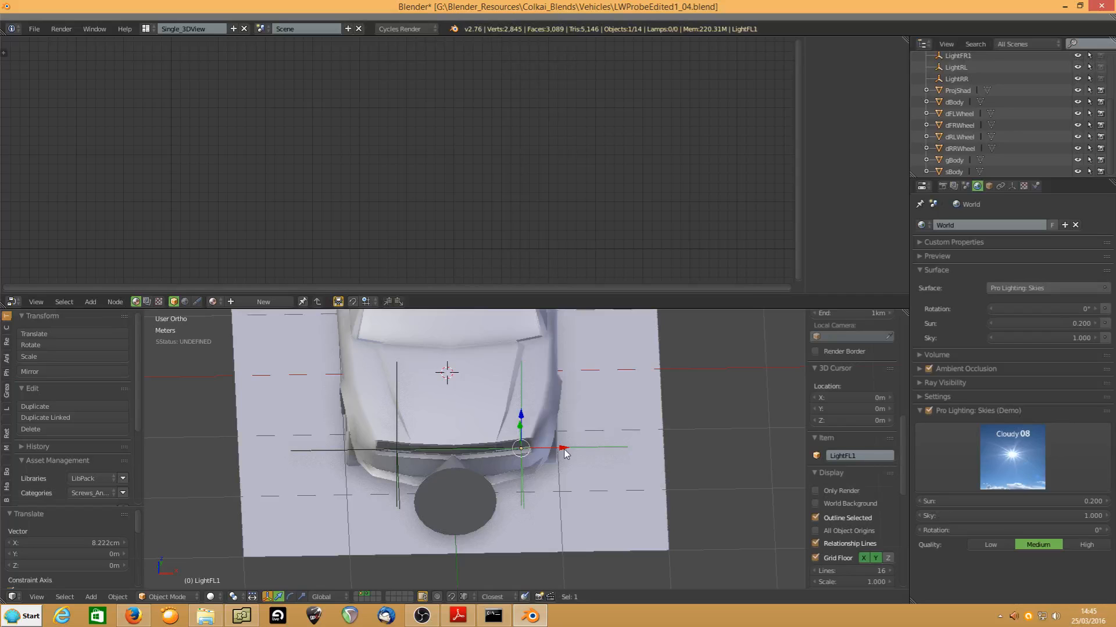
pyautogui.press('g')
pyautogui.press('x')
pyautogui.click(543, 451)
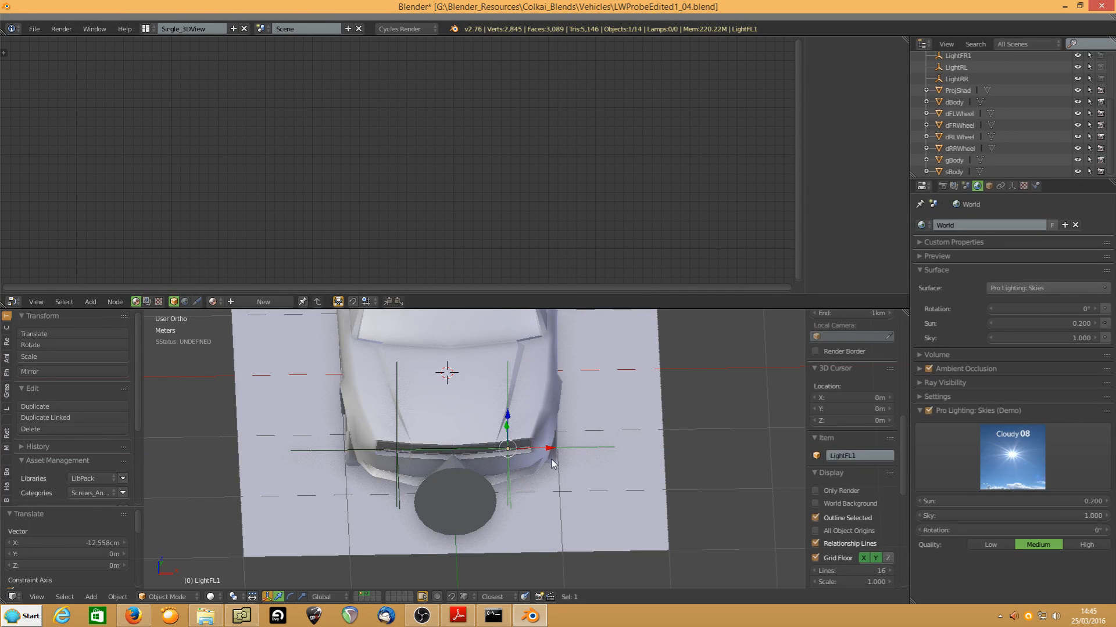
# - Select the LightRL and LightRR empties together and raise them about 13.1 cm along Z
pyautogui.moveTo(543, 451); pyautogui.dragTo(394, 430, button='middle')
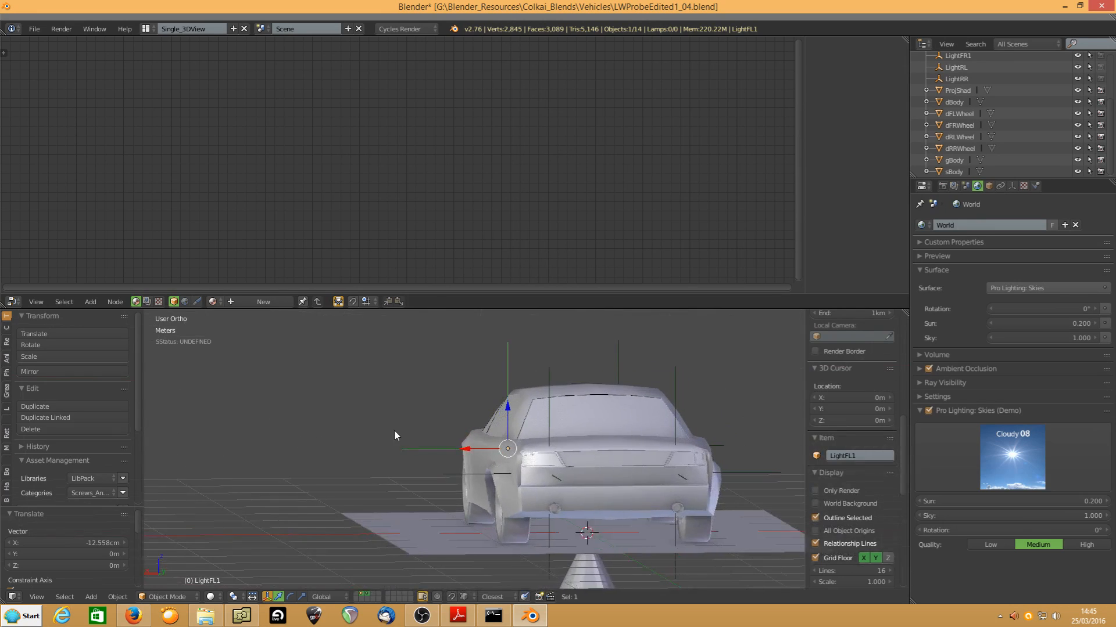
pyautogui.rightClick(551, 379)
pyautogui.keyDown('shift'); pyautogui.rightClick(675, 372); pyautogui.keyUp('shift')
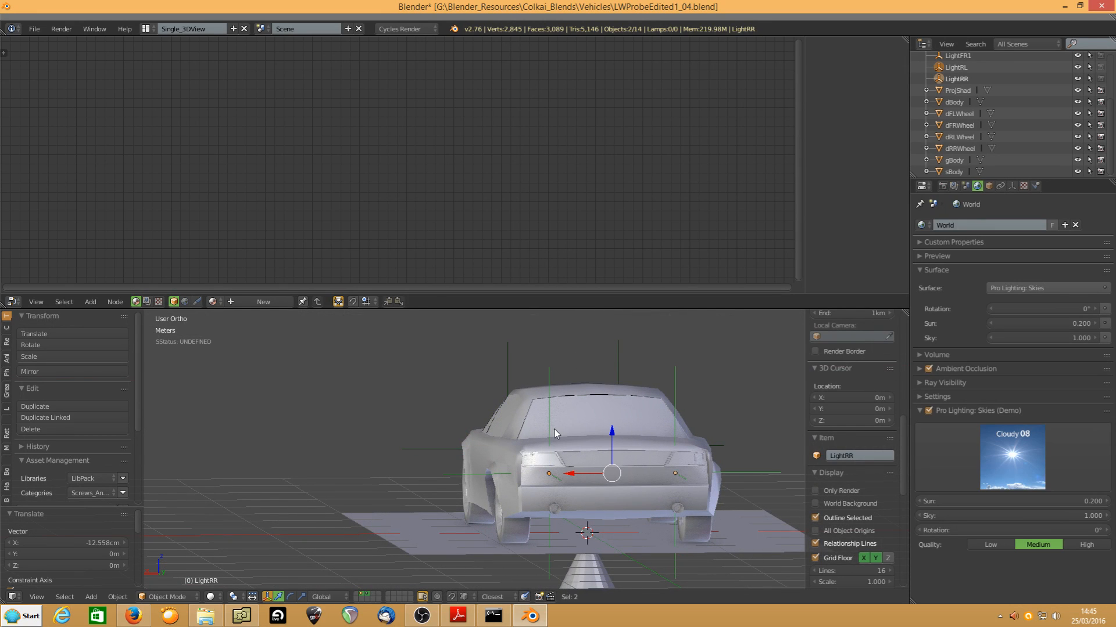
pyautogui.press('g')
pyautogui.press('z')
pyautogui.moveTo(612, 427); pyautogui.dragTo(612, 419)
# - Move both rear light empties about 33.4 cm along Y to the car's tail in the top view
pyautogui.moveTo(612, 419); pyautogui.dragTo(447, 454, button='middle')
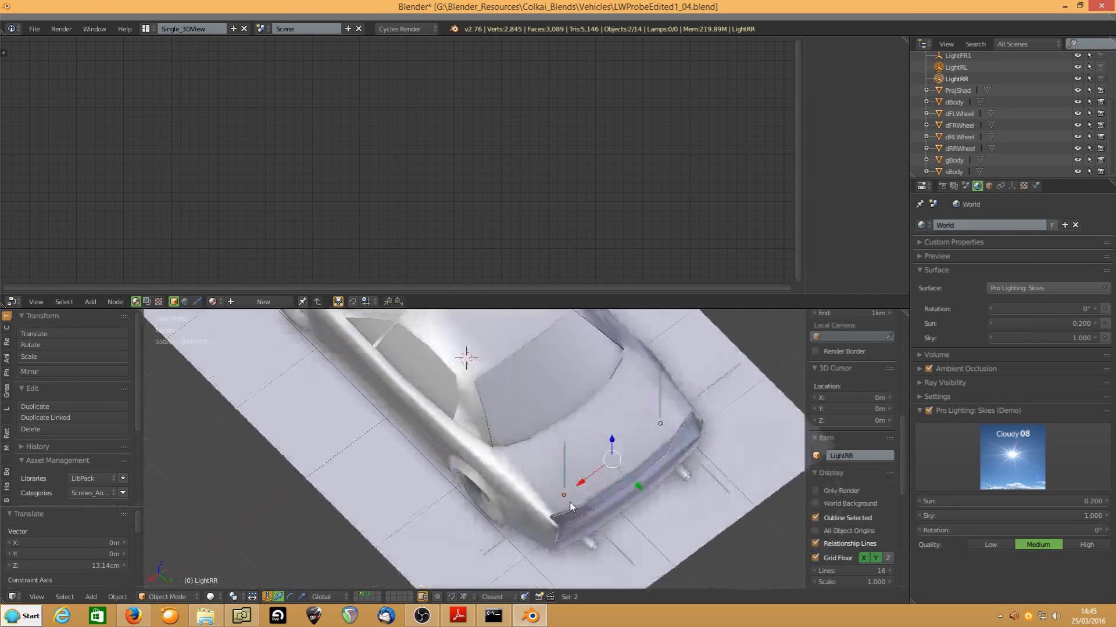
pyautogui.press('KP_7')
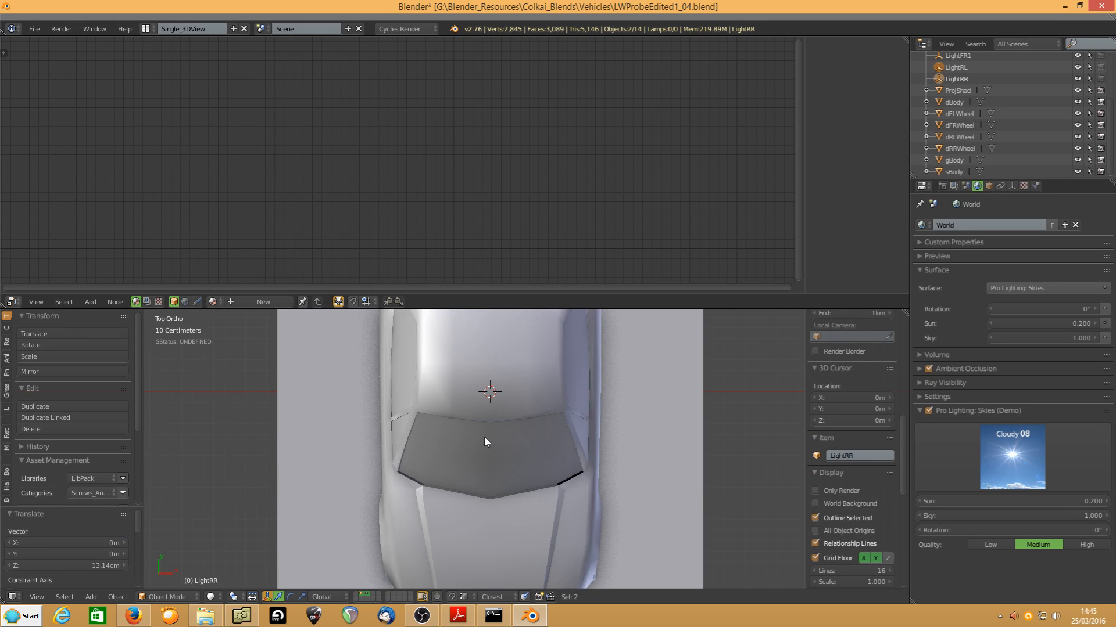
pyautogui.press('KP_Decimal')
pyautogui.moveTo(453, 407); pyautogui.dragTo(451, 386)
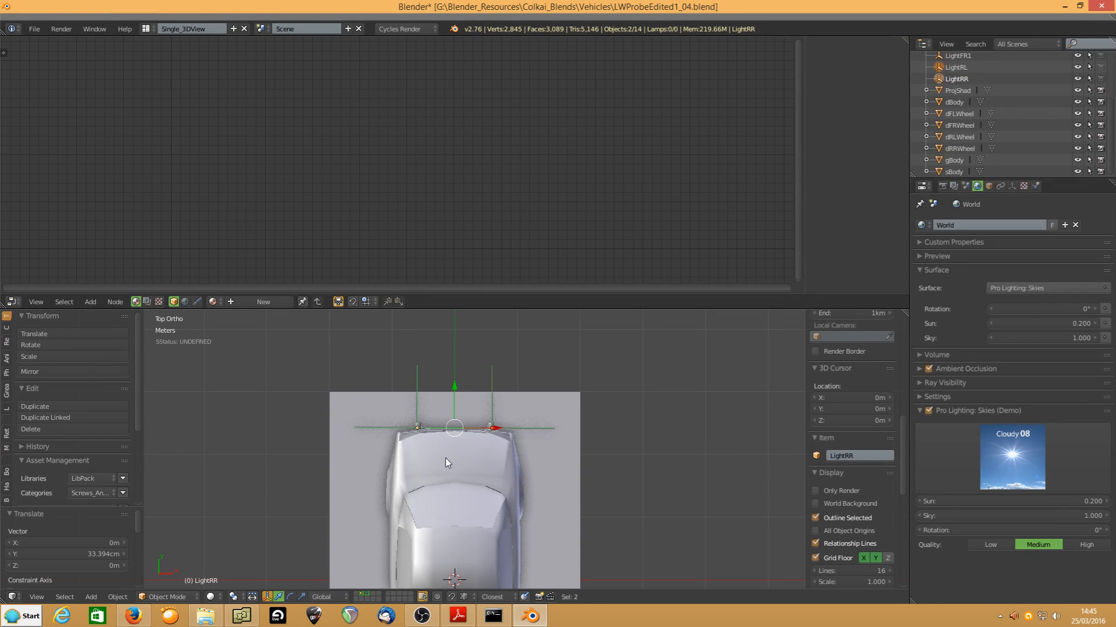
# - Raise both rear light empties about 1.8 cm along Z to the tail light height, working in the back view
pyautogui.press('ctrl+KP_1')
pyautogui.scroll(7, 445, 459)
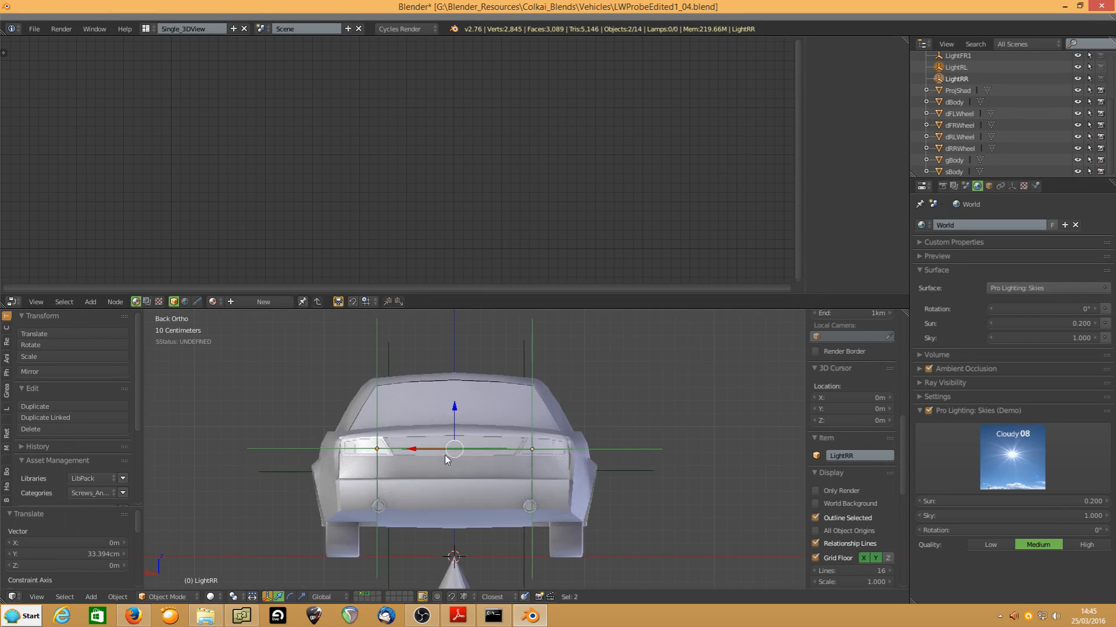
pyautogui.press('g')
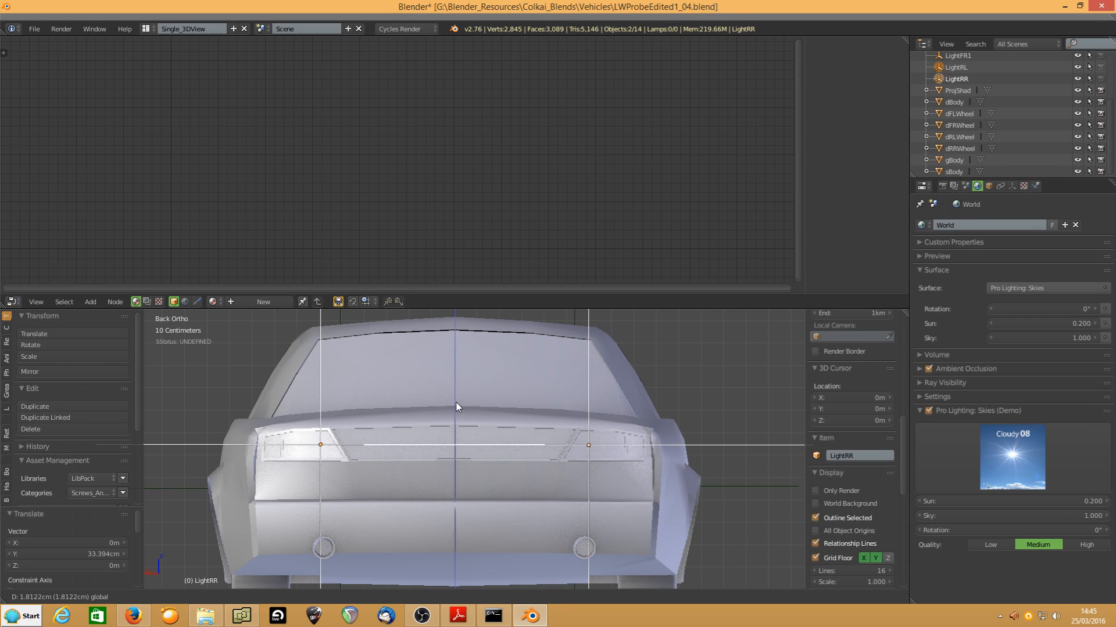
pyautogui.click(455, 402)
# - Spread the rear light empties outward along X, moving LightRL about 6.5 cm and LightRR about -6 cm
pyautogui.rightClick(199, 445)
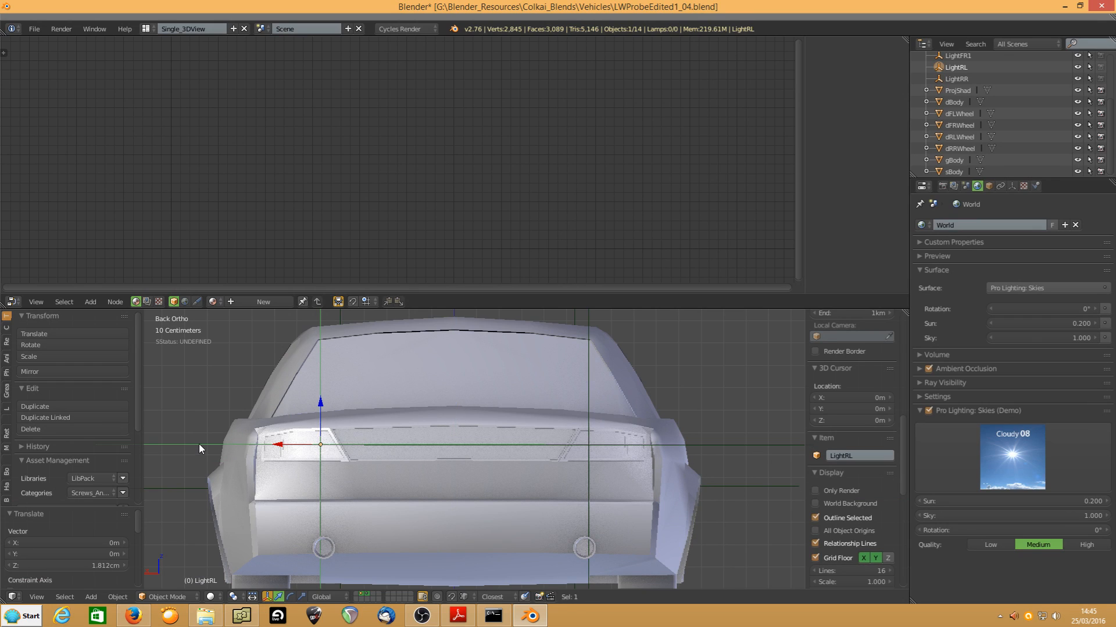
pyautogui.moveTo(275, 444); pyautogui.dragTo(259, 445)
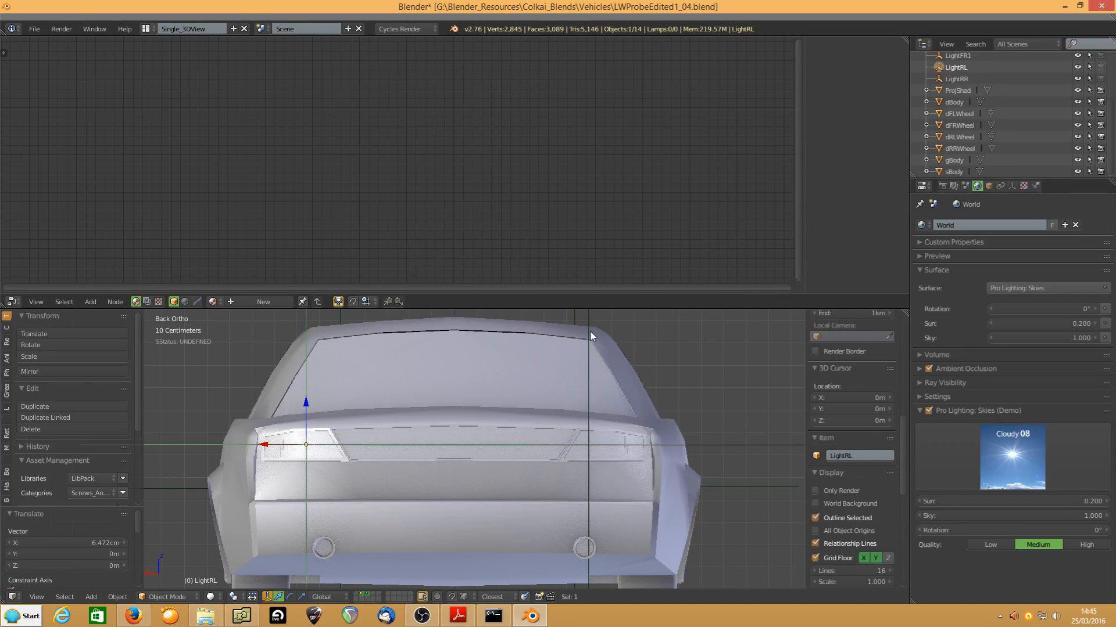
pyautogui.rightClick(590, 323)
pyautogui.moveTo(544, 444); pyautogui.dragTo(558, 446)
# - Add a texture setup to the dBody material's Diffuse BSDF through gBody and load LWProbeUV_Dets Rev2.png from the LWProbe_V2 folder
pyautogui.scroll(-4, 370, 452)
pyautogui.moveTo(302, 433); pyautogui.dragTo(427, 463, button='middle')
pyautogui.scroll(-4, 391, 458)
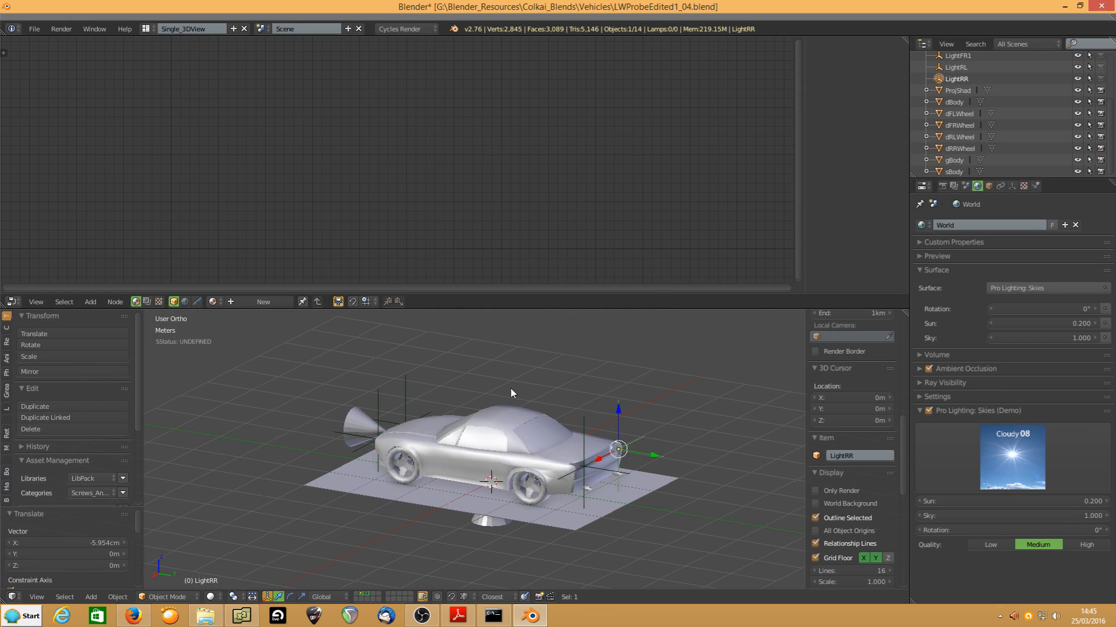
pyautogui.rightClick(489, 436)
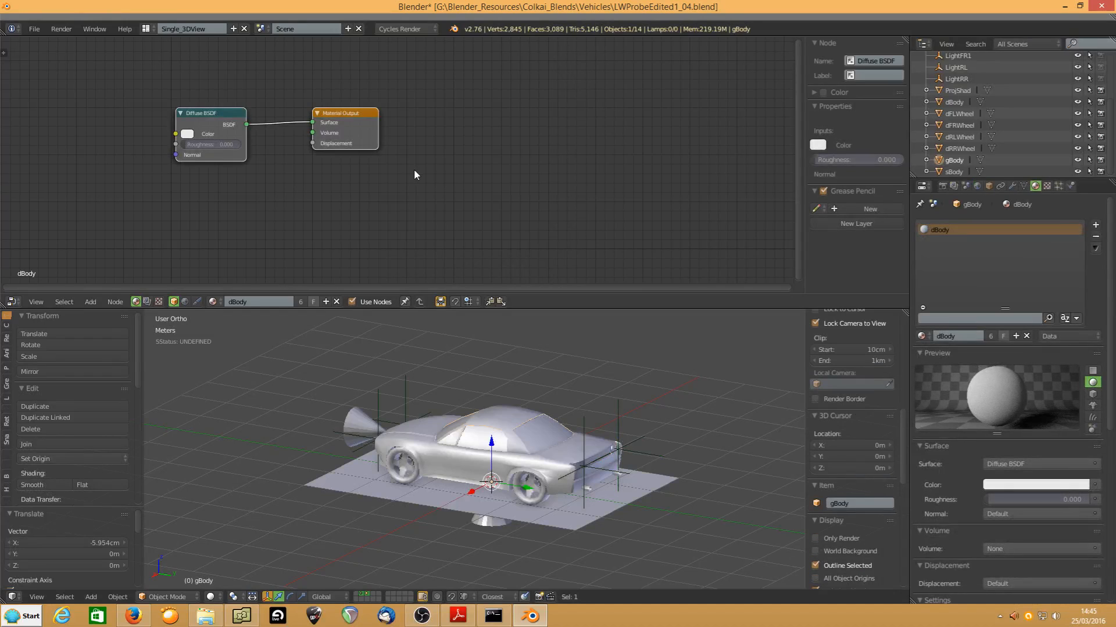
pyautogui.rightClick(220, 125)
pyautogui.hotkey('ctrl', 't')
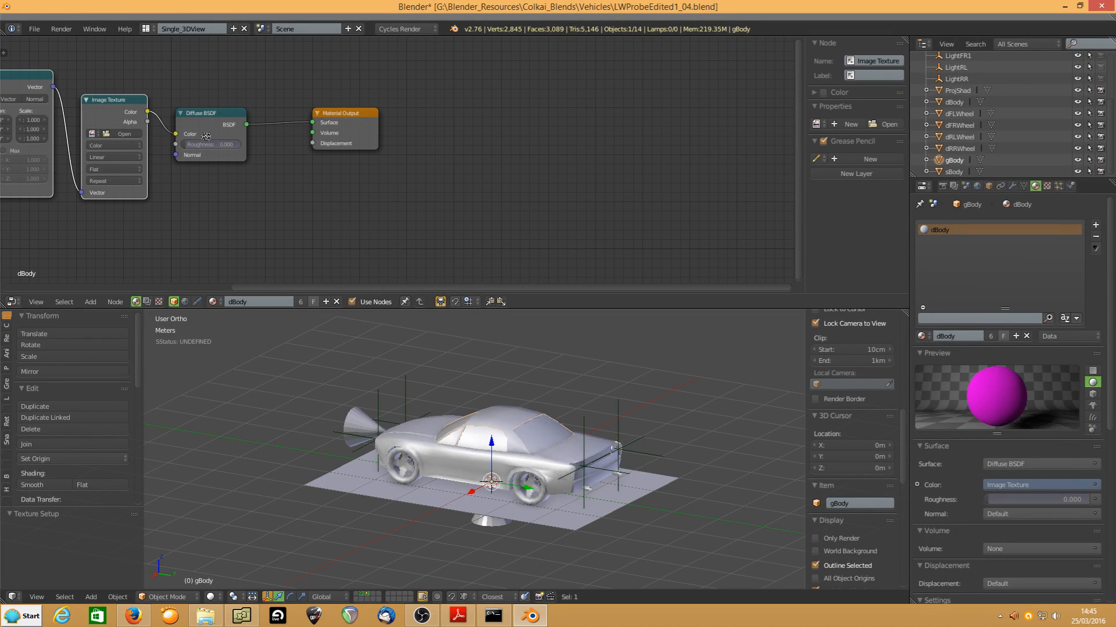
pyautogui.moveTo(189, 135); pyautogui.dragTo(503, 181, button='middle')
pyautogui.click(421, 177)
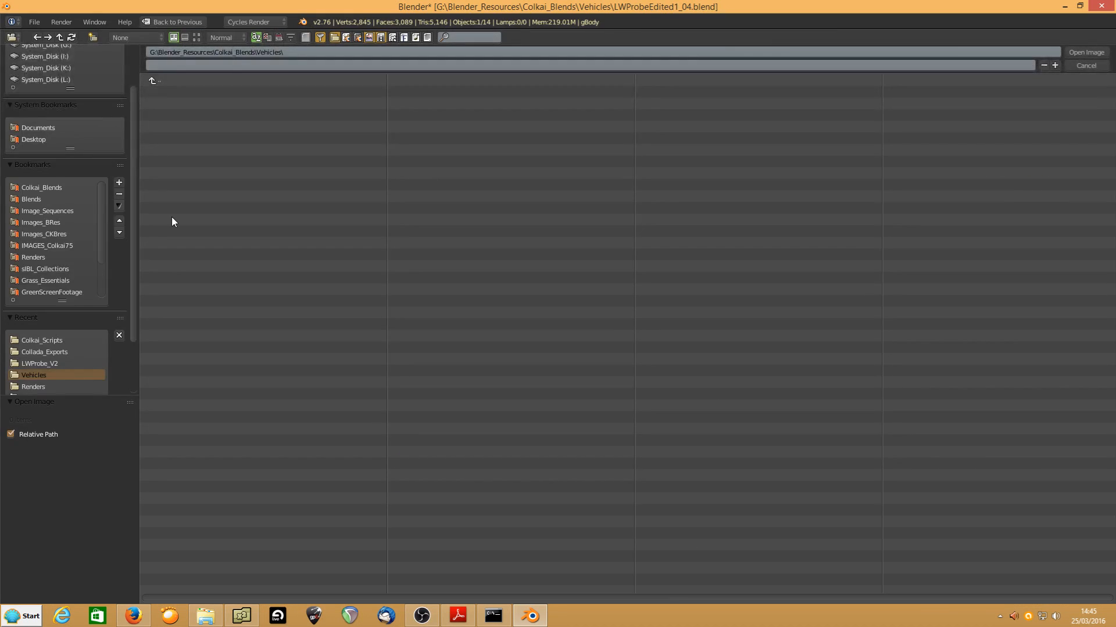
pyautogui.click(35, 364)
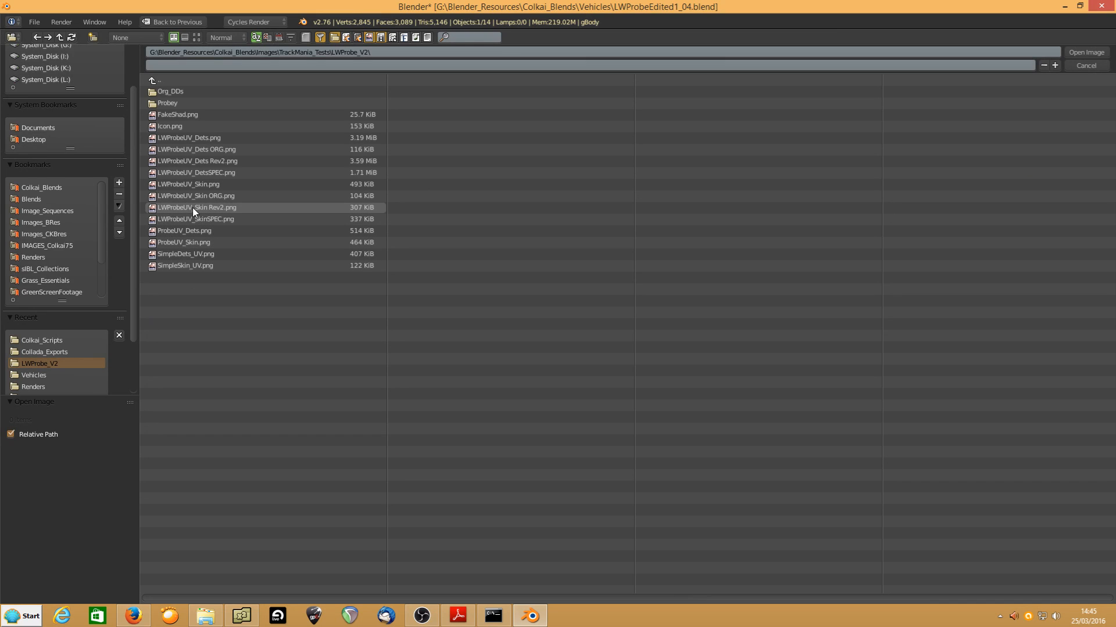
pyautogui.doubleClick(189, 159)
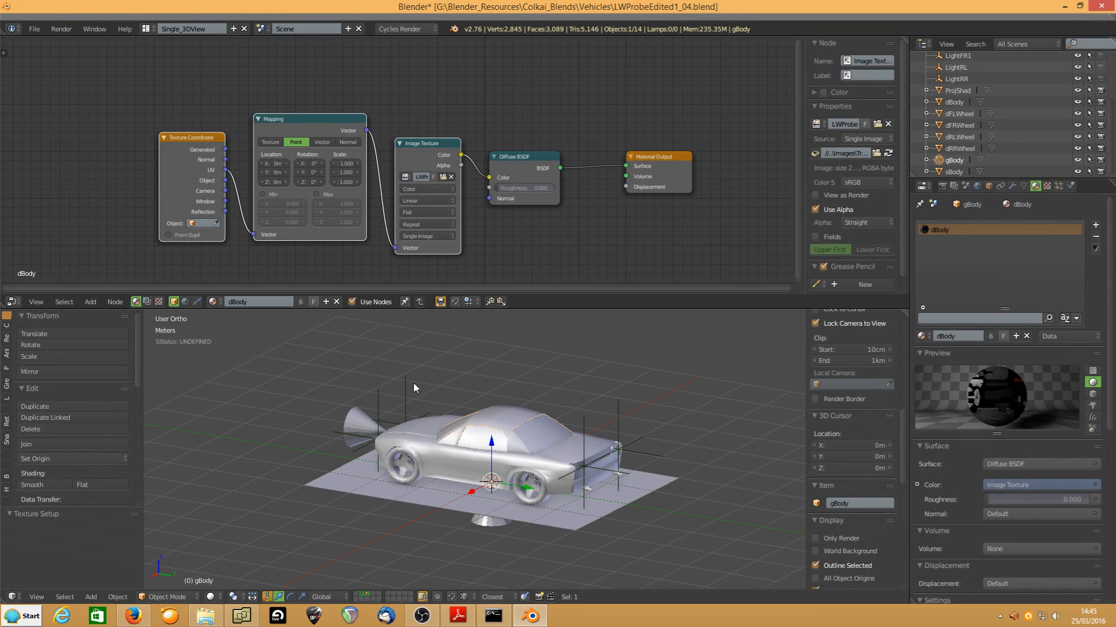
# - Add a texture setup to the sBody material's Diffuse BSDF and load LWProbeUV_Skin Rev2.png as its image
pyautogui.rightClick(493, 421)
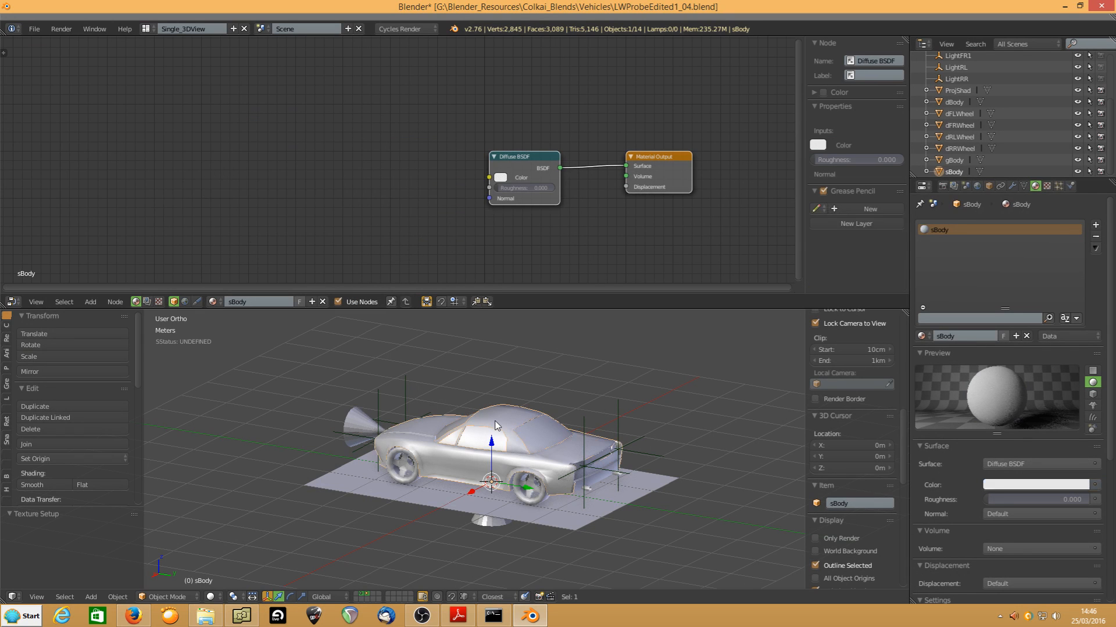
pyautogui.click(523, 162)
pyautogui.hotkey('ctrl', 't')
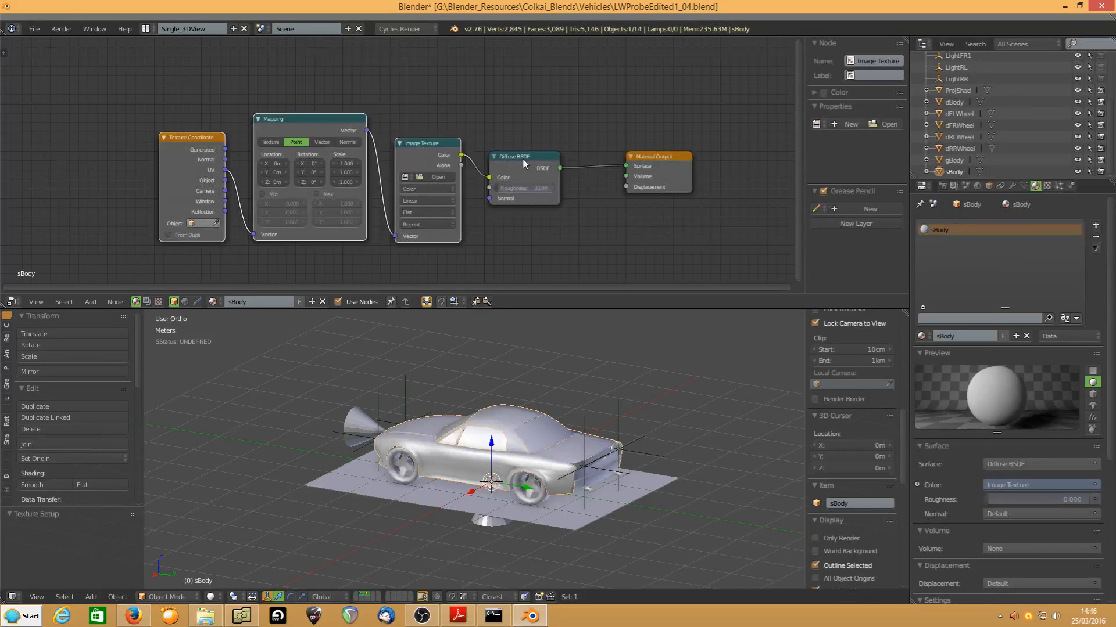
pyautogui.click(424, 177)
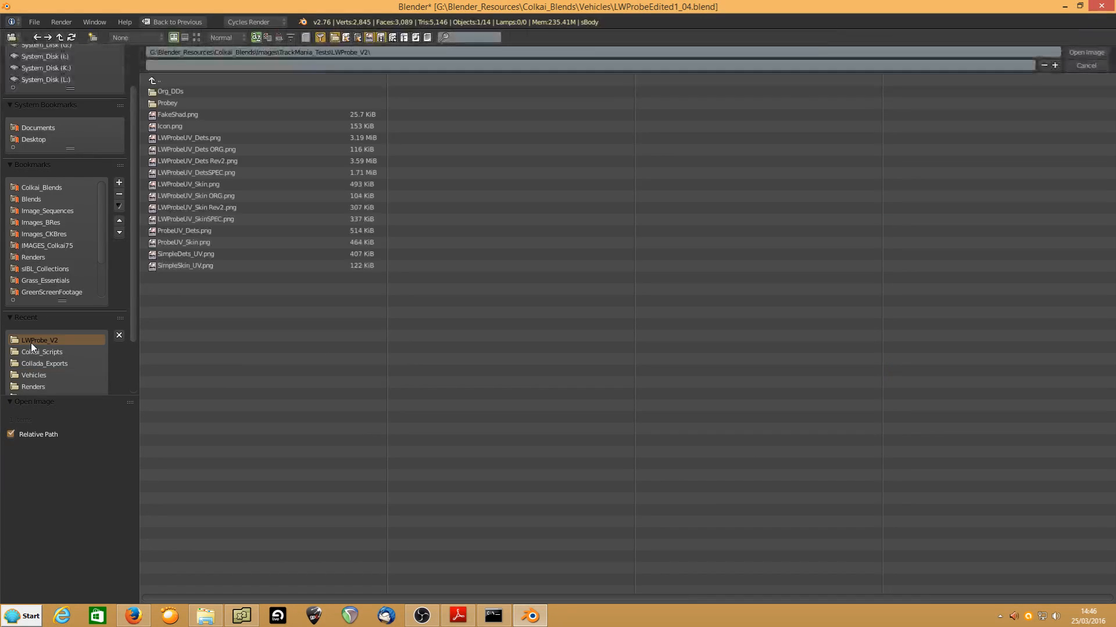
pyautogui.doubleClick(192, 206)
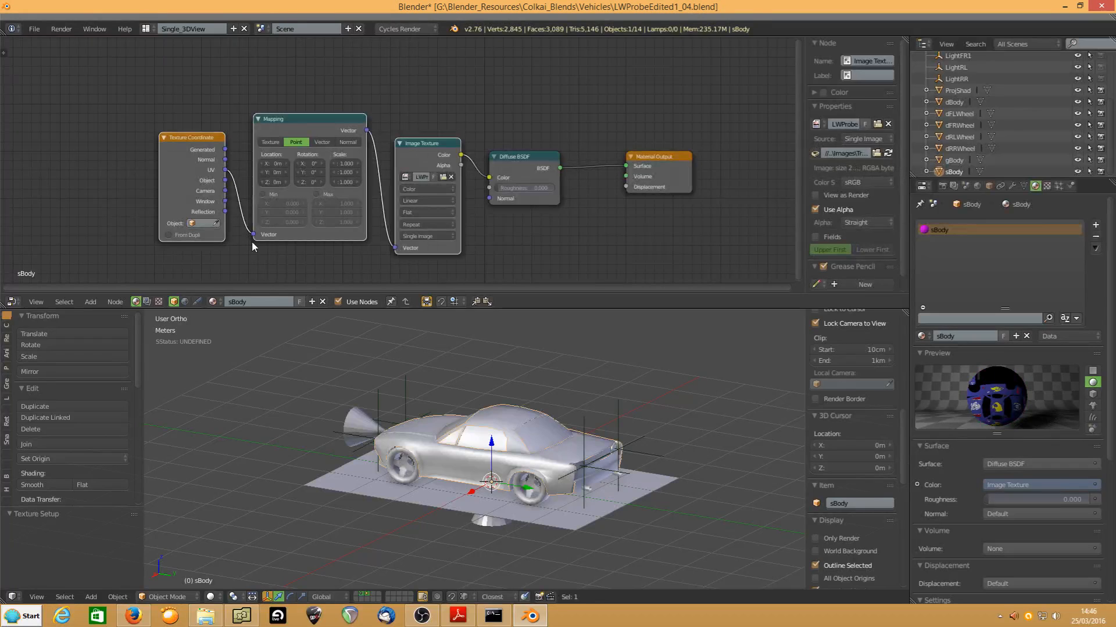
# - Switch the viewport to textured shading, inspect the car from its side and select the dFLWheel wheel
pyautogui.click(210, 596)
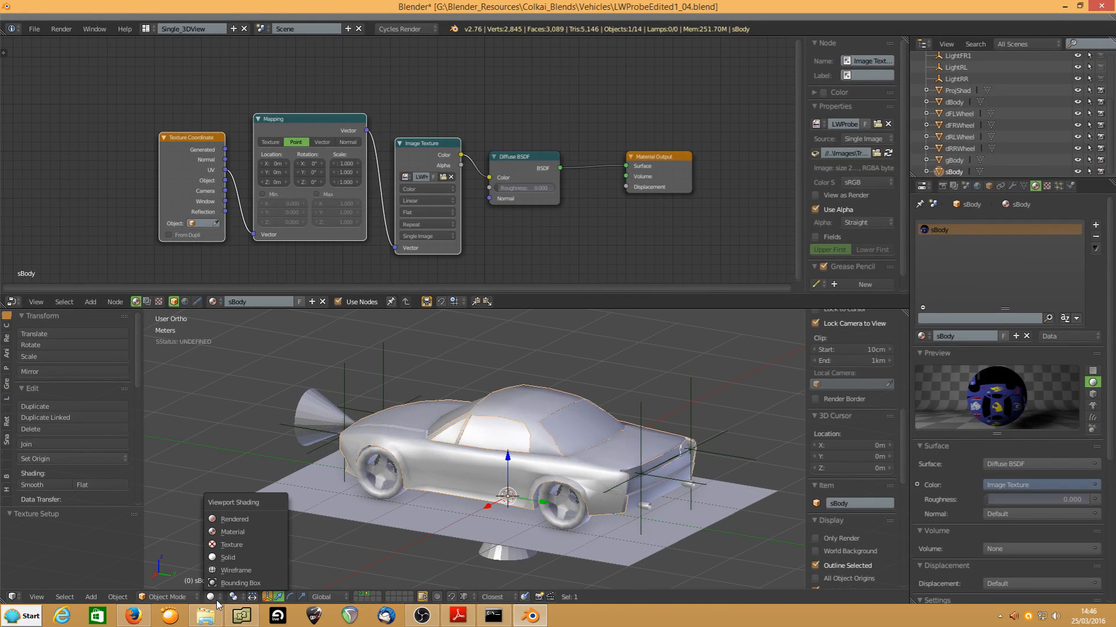
pyautogui.click(232, 537)
pyautogui.moveTo(346, 494); pyautogui.dragTo(383, 460, button='middle')
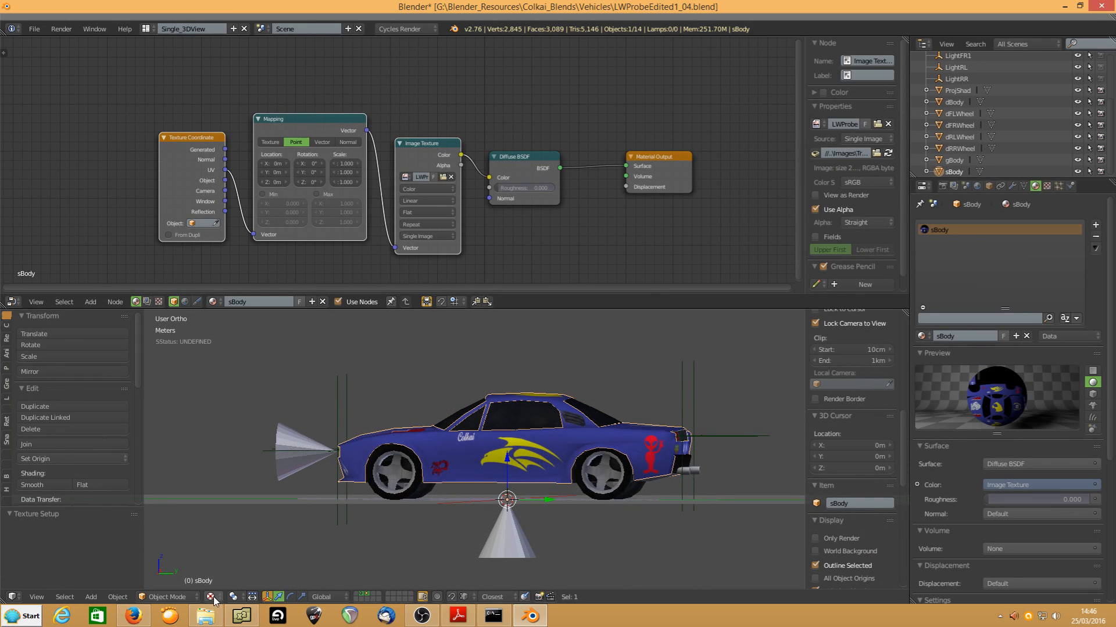
pyautogui.rightClick(384, 480)
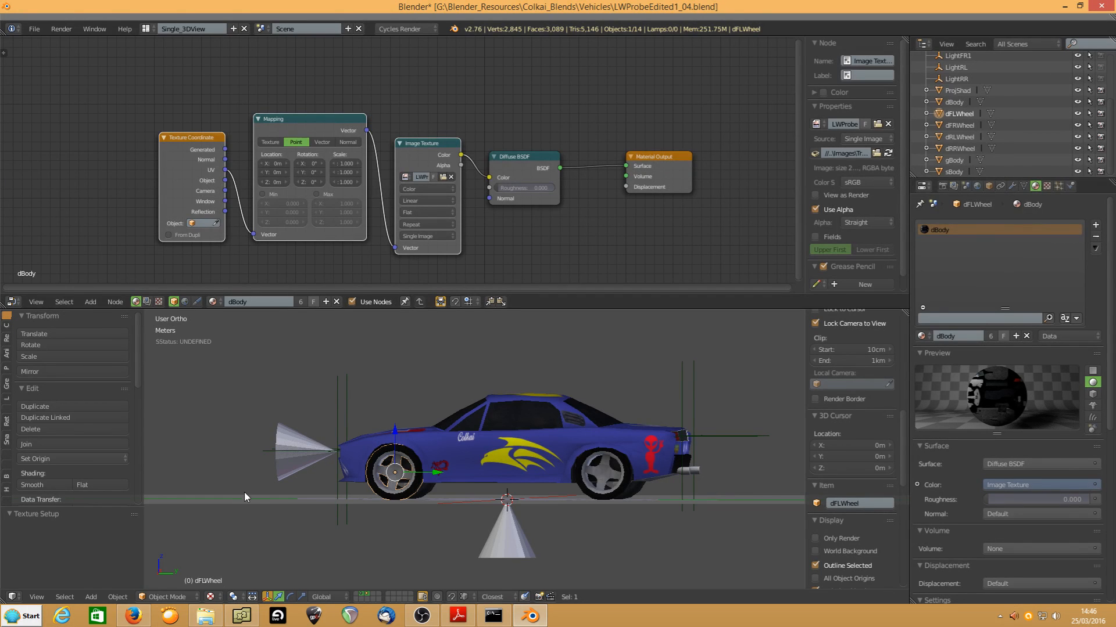
# - Isolate the layer holding the car body and wheel objects, move them all to layer 2, and display layer 2
pyautogui.click(361, 599)
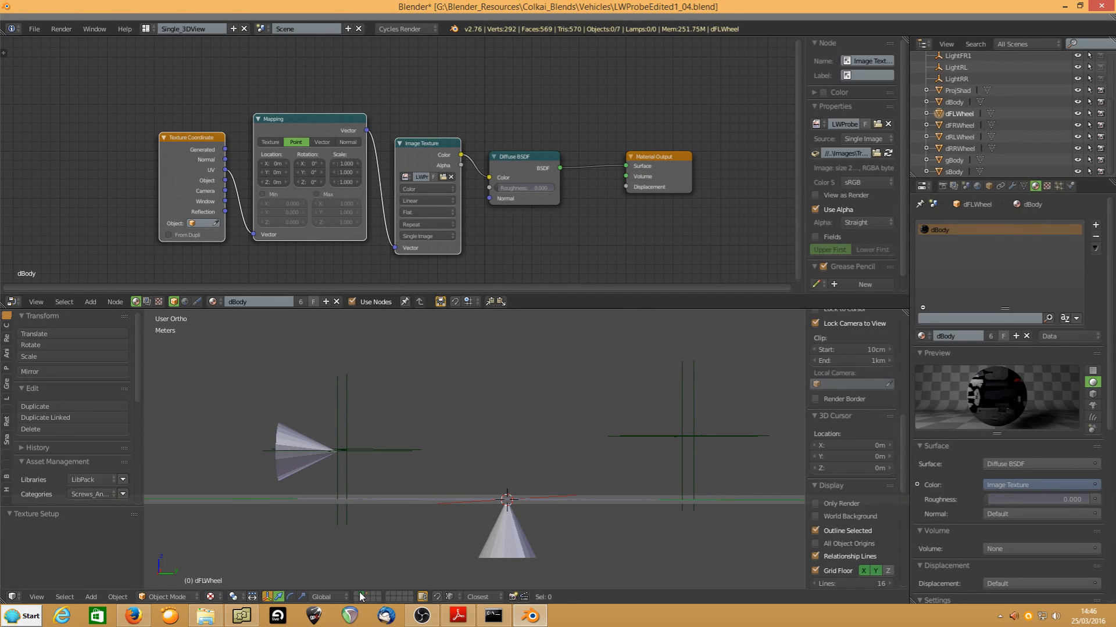
pyautogui.click(367, 599)
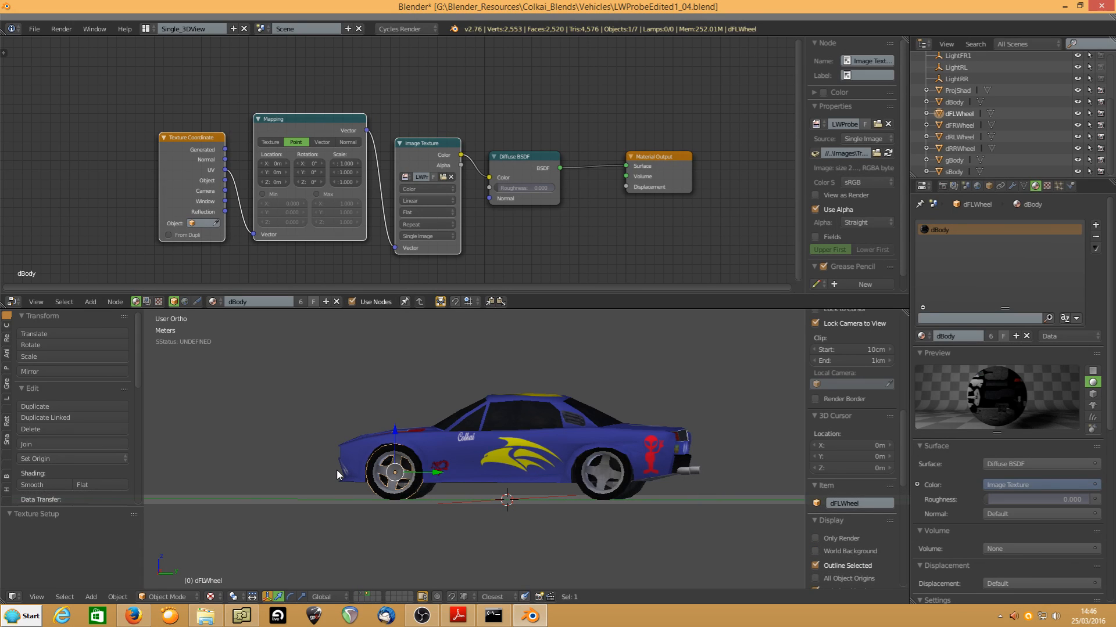
pyautogui.press('a')
pyautogui.press('m')
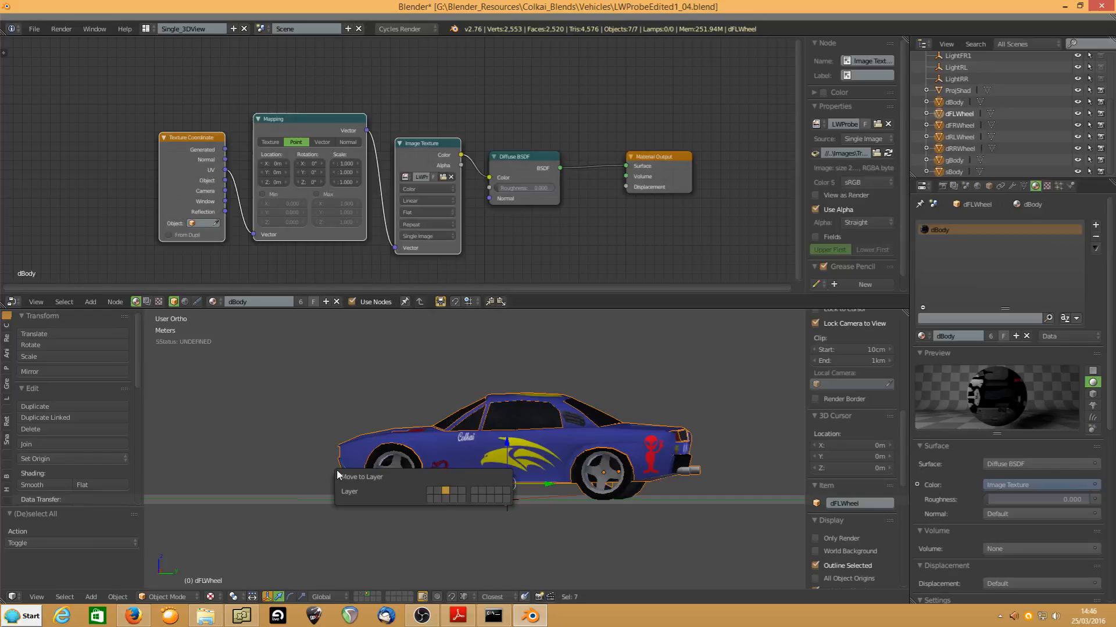
pyautogui.press('2')
pyautogui.click(360, 594)
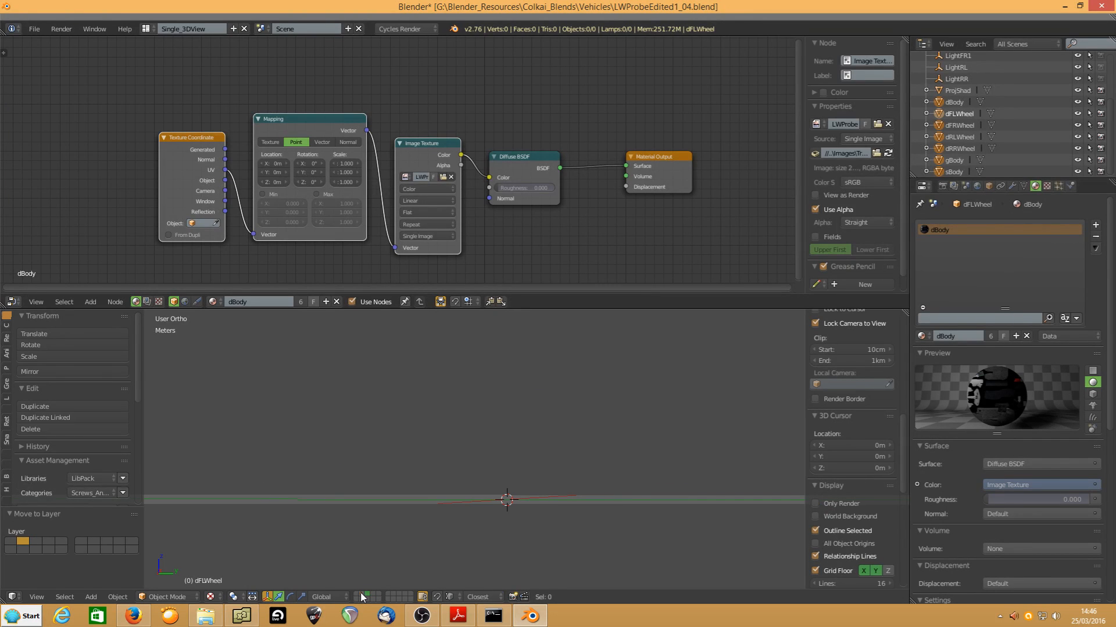
# - Select all the car objects, set the pivot point to the 3D Cursor and rotate them -90° about the X axis
pyautogui.press('a')
pyautogui.press('a')
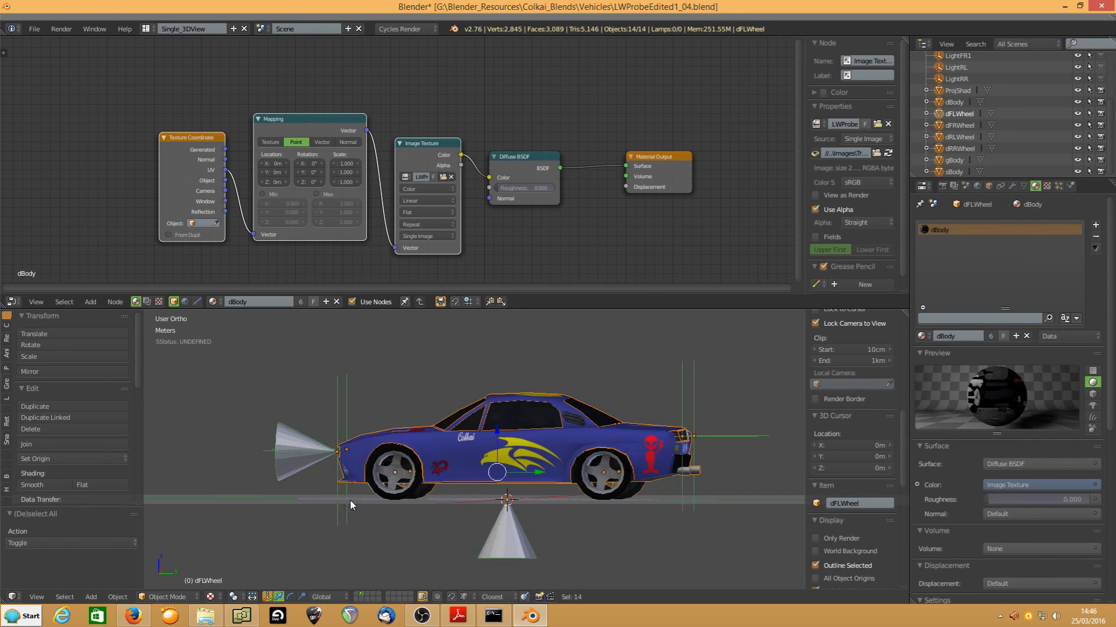
pyautogui.click(234, 597)
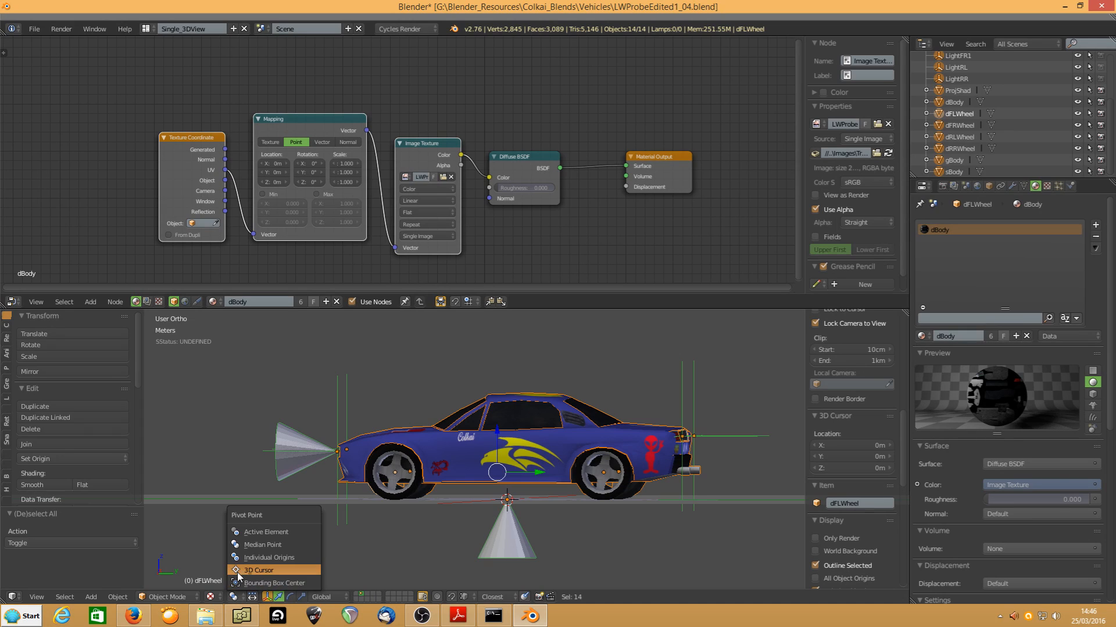
pyautogui.click(250, 570)
pyautogui.write('rx-90')
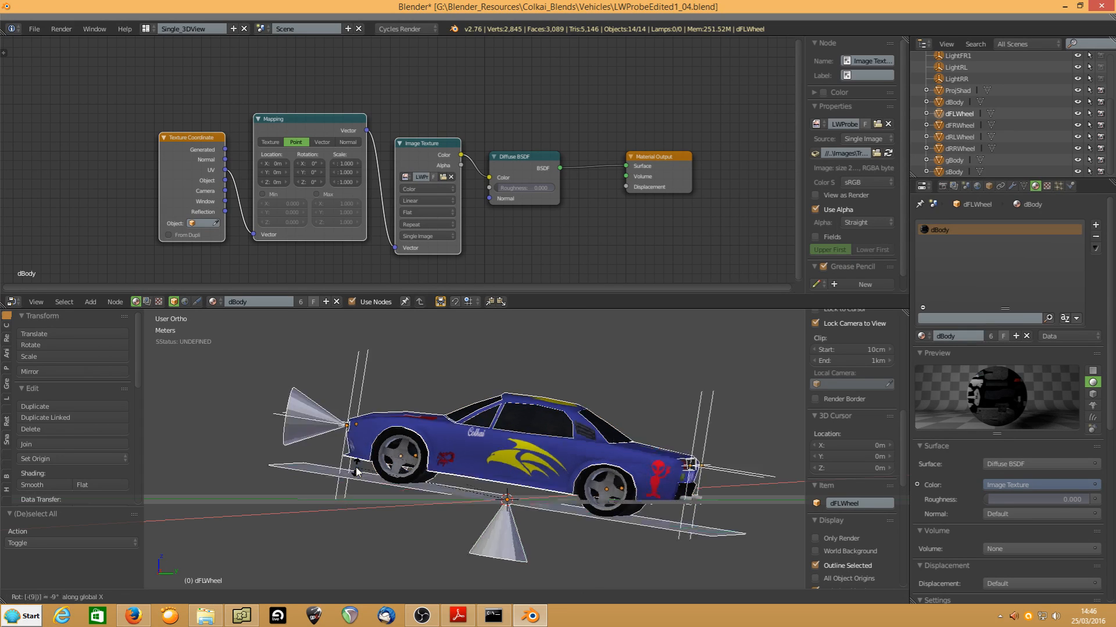
pyautogui.press('Return')
# - Apply rotation and scale to all the selected car objects and check them in the right orthographic view
pyautogui.hotkey('ctrl', 'a')
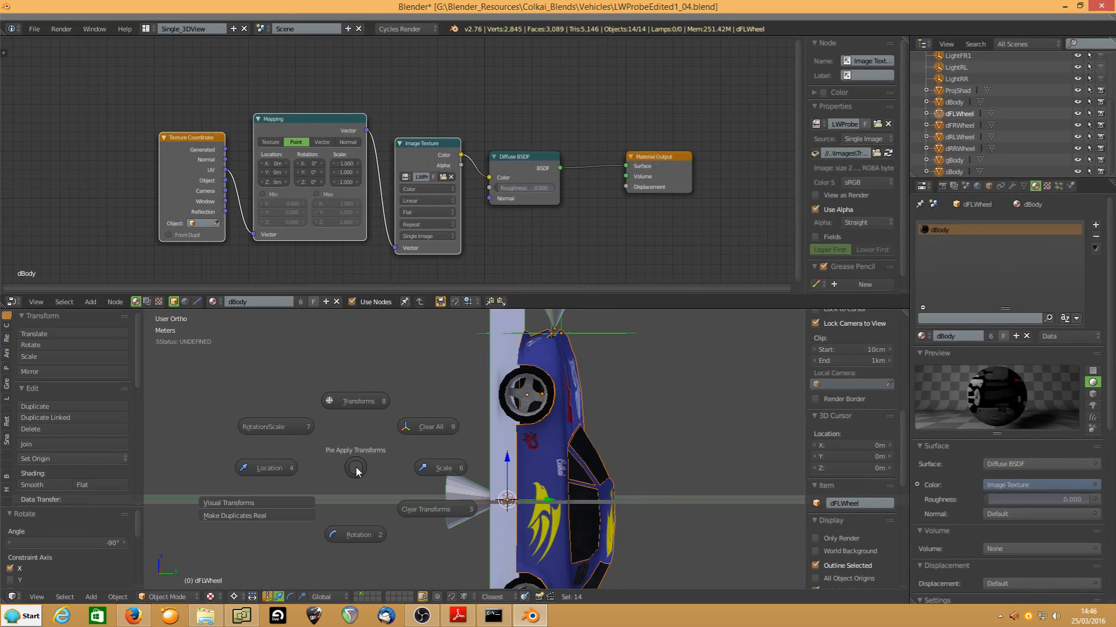
pyautogui.click(259, 420)
pyautogui.press('KP_3')
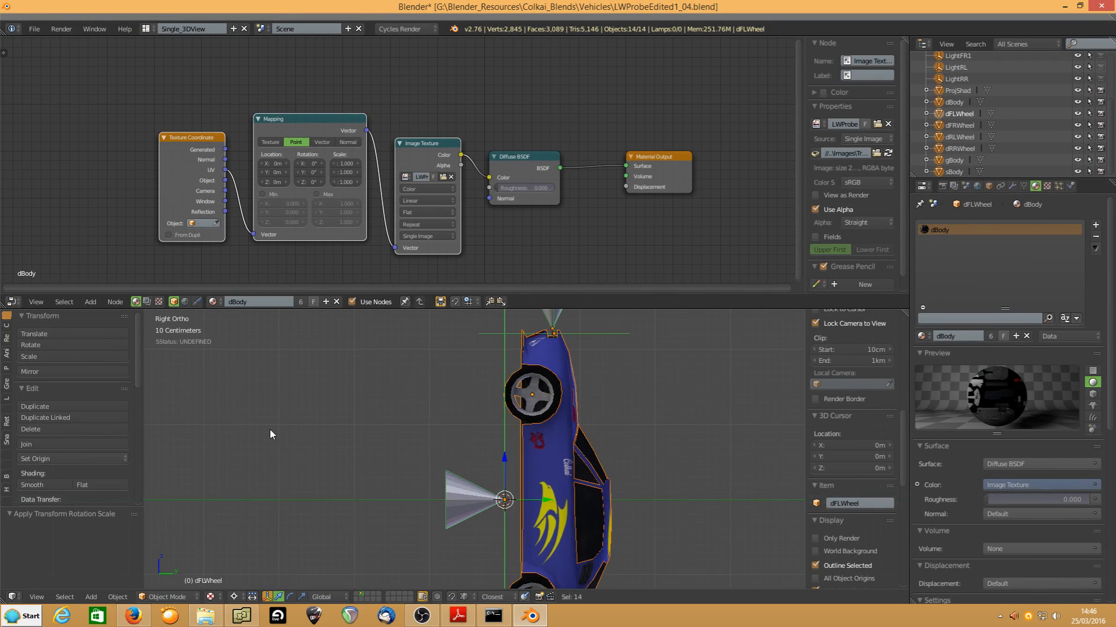
pyautogui.hotkey('ctrl', 'a')
pyautogui.click(186, 391)
pyautogui.scroll(-4, 373, 481)
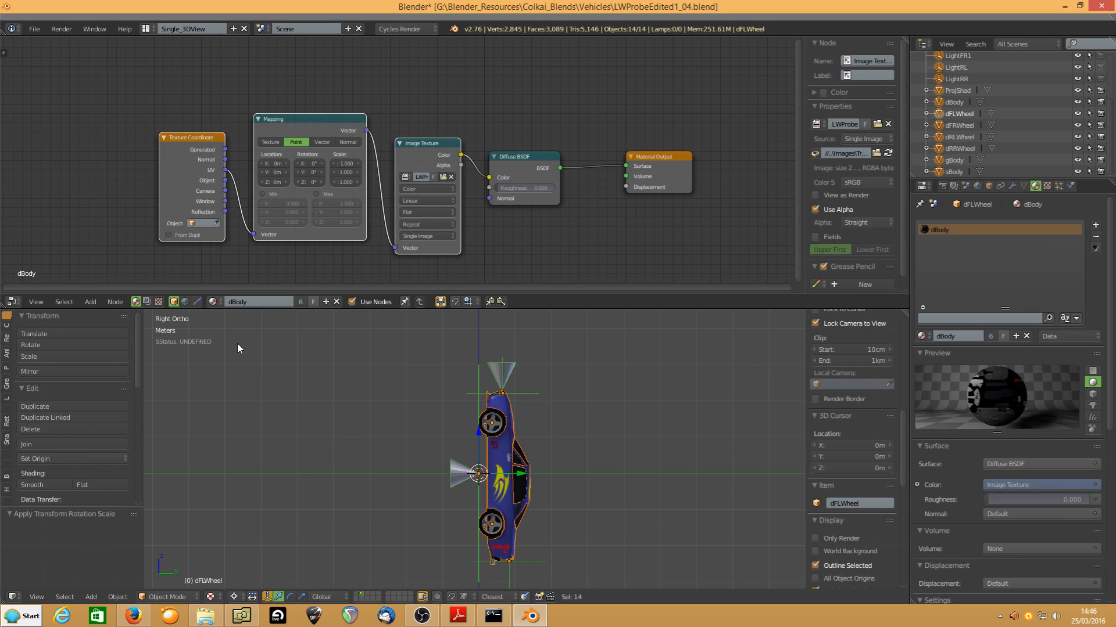
# - Export the scene as COLLADA to the Collada_Exports folder, overwriting Probey.dae
pyautogui.hotkey('ctrl', 'shift', 'e')
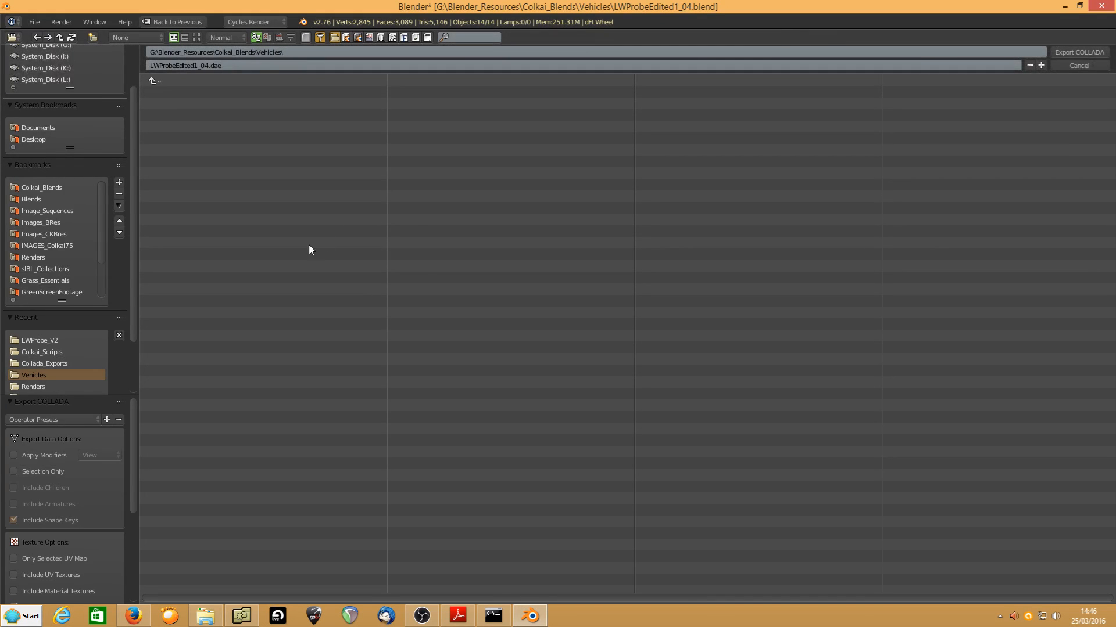
pyautogui.click(41, 362)
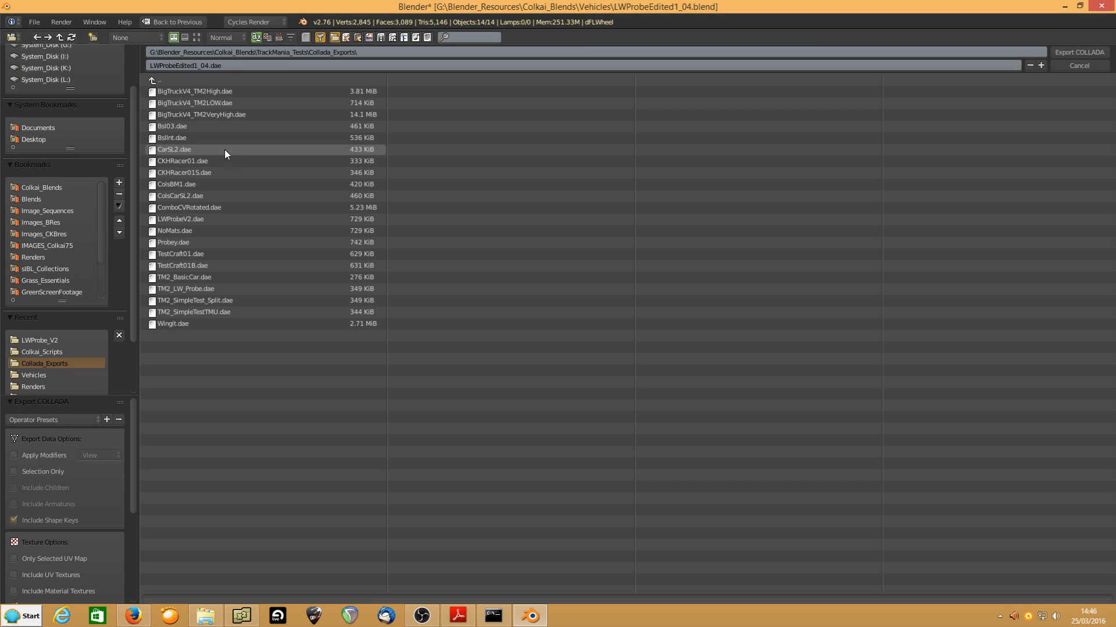
pyautogui.click(175, 242)
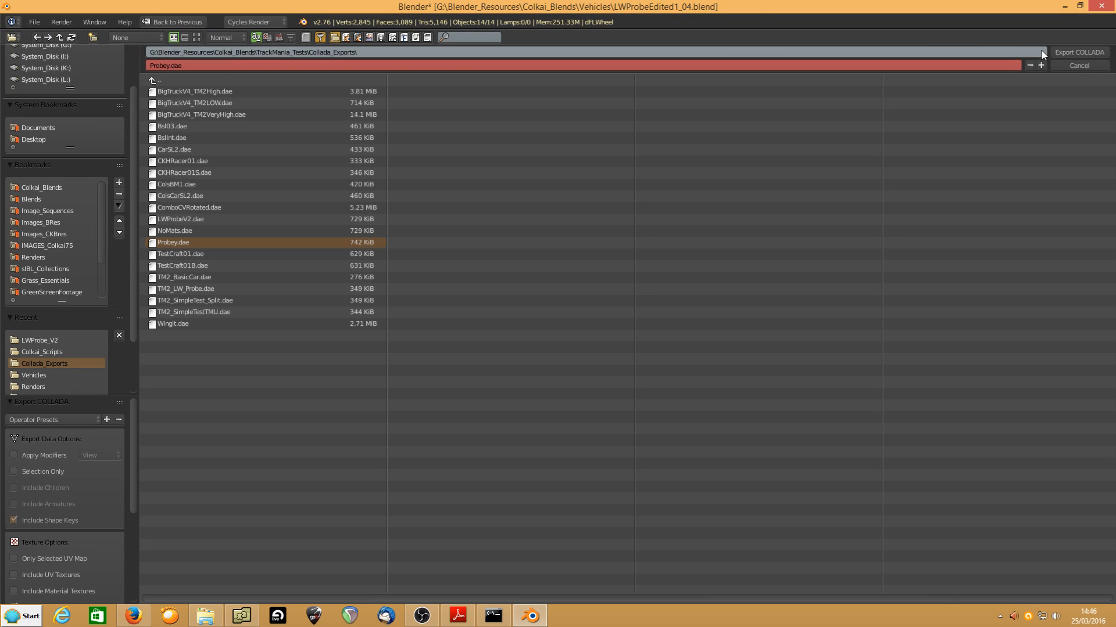
pyautogui.click(1079, 52)
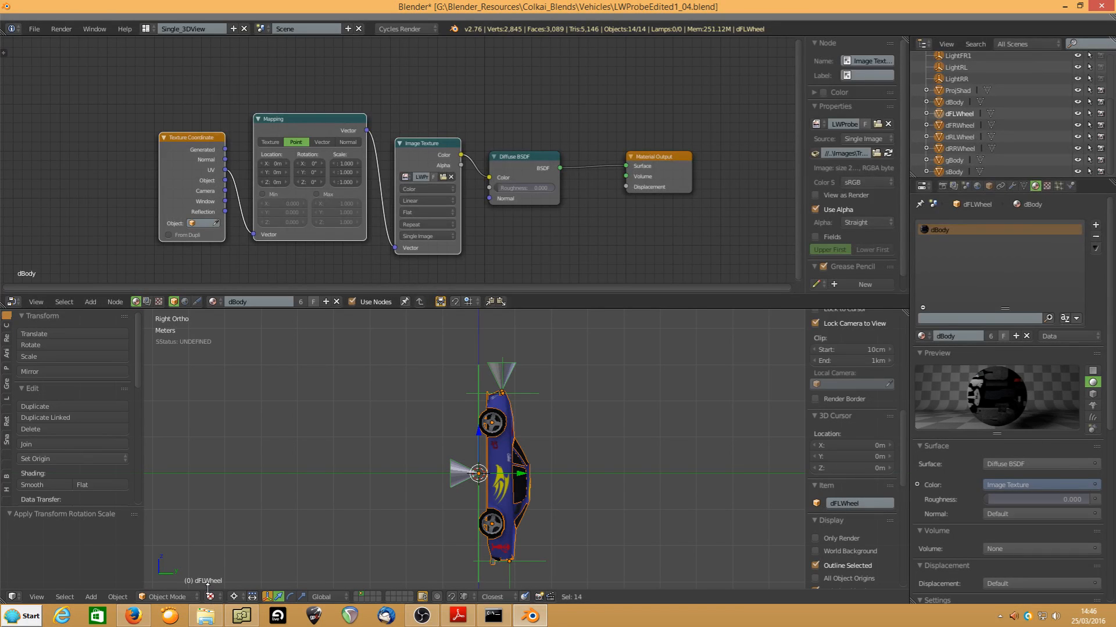
# - Switch to xplorer² and copy Probey.dae from Collada_Exports into the Work\Skins\Vehicles\CarCommon\Probey folder
pyautogui.click(212, 622)
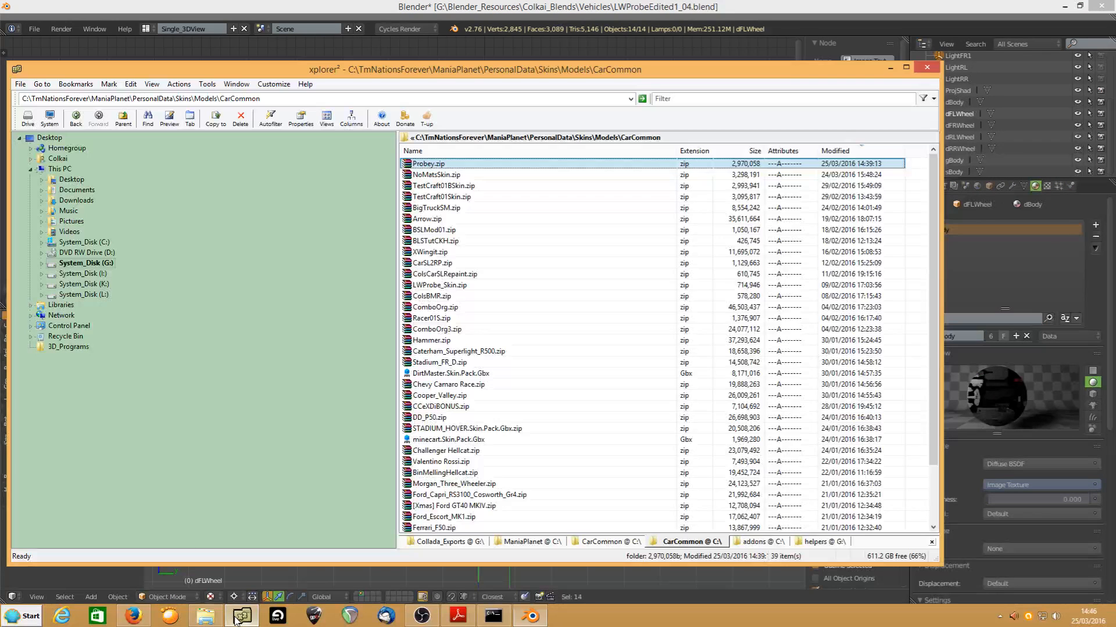
pyautogui.click(428, 545)
pyautogui.rightClick(420, 308)
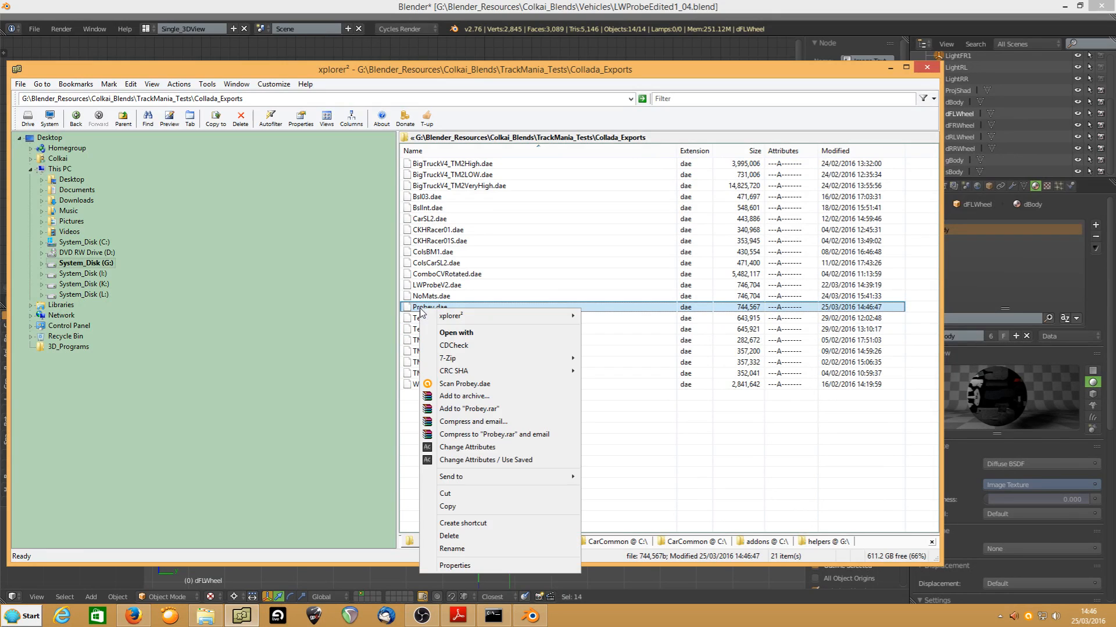
pyautogui.click(447, 506)
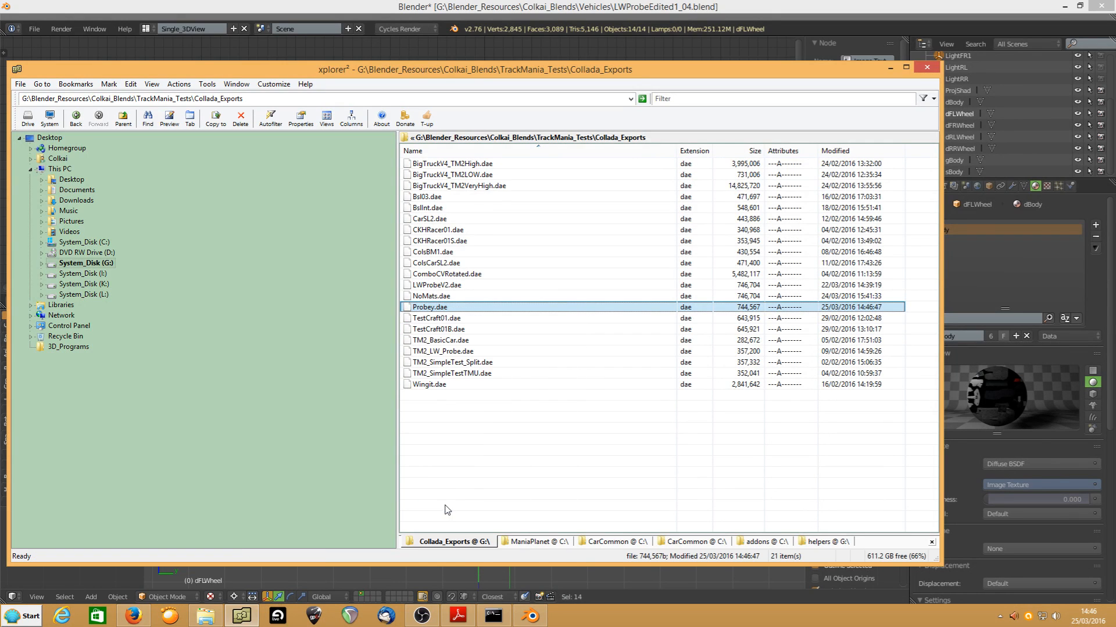
pyautogui.click(639, 543)
pyautogui.rightClick(497, 340)
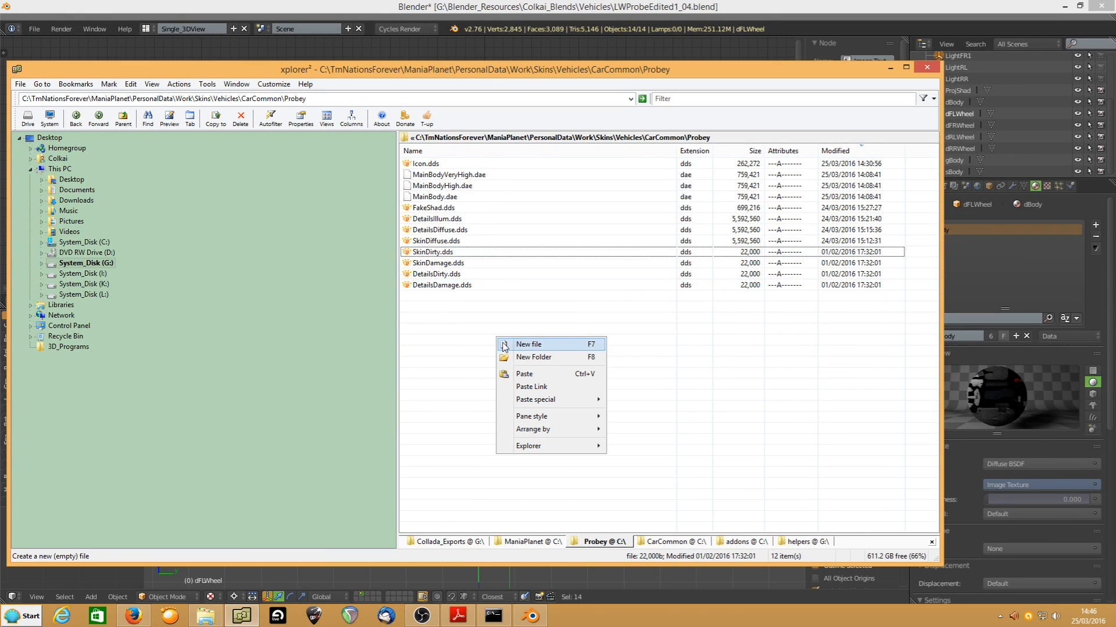
pyautogui.click(523, 375)
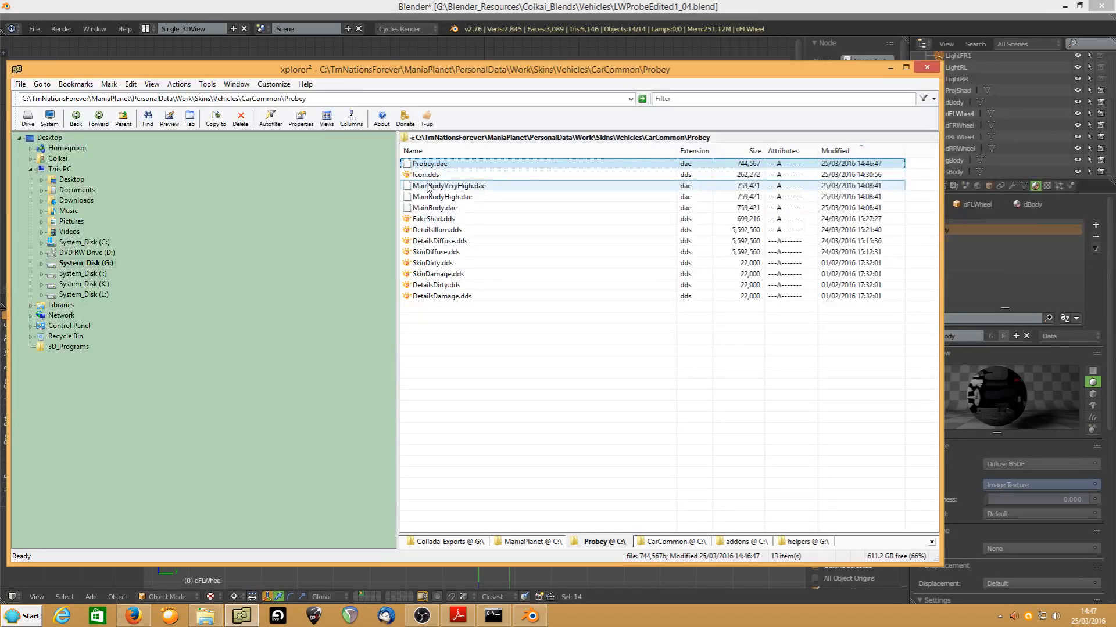
# - Delete the old MainBodyVeryHigh.dae, MainBodyHigh.dae and MainBody.dae files from the Probey folder
pyautogui.click(435, 185)
pyautogui.keyDown('shift'); pyautogui.click(428, 207); pyautogui.keyUp('shift')
pyautogui.press('Delete')
pyautogui.press('Return')
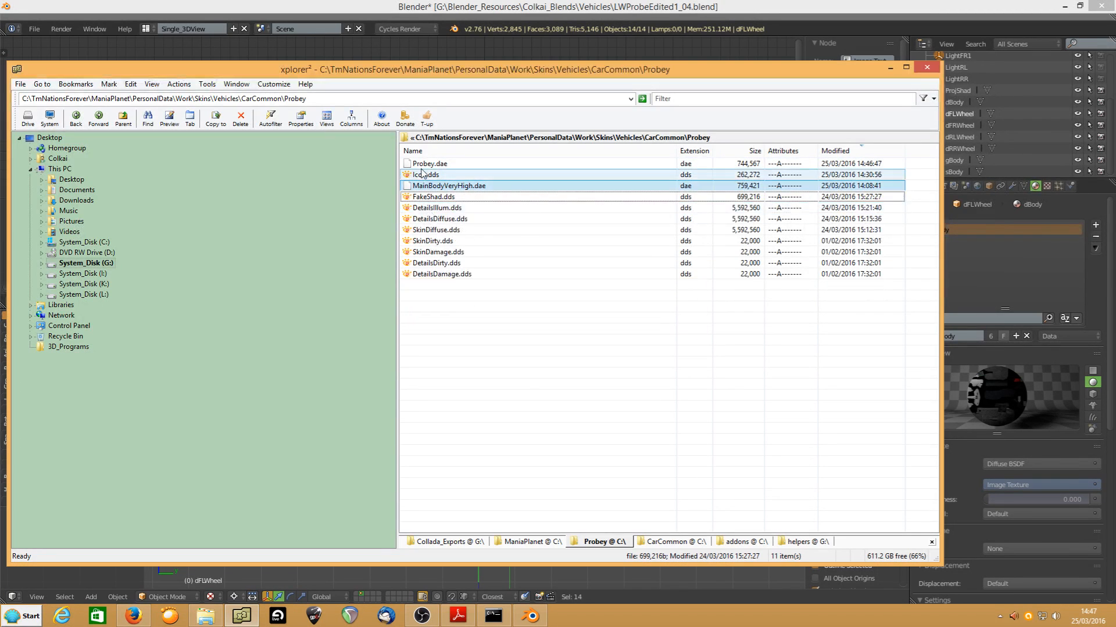
# - Rename Probey.dae in the Probey folder as MainBody.dae
pyautogui.press('Home')
pyautogui.press('F2')
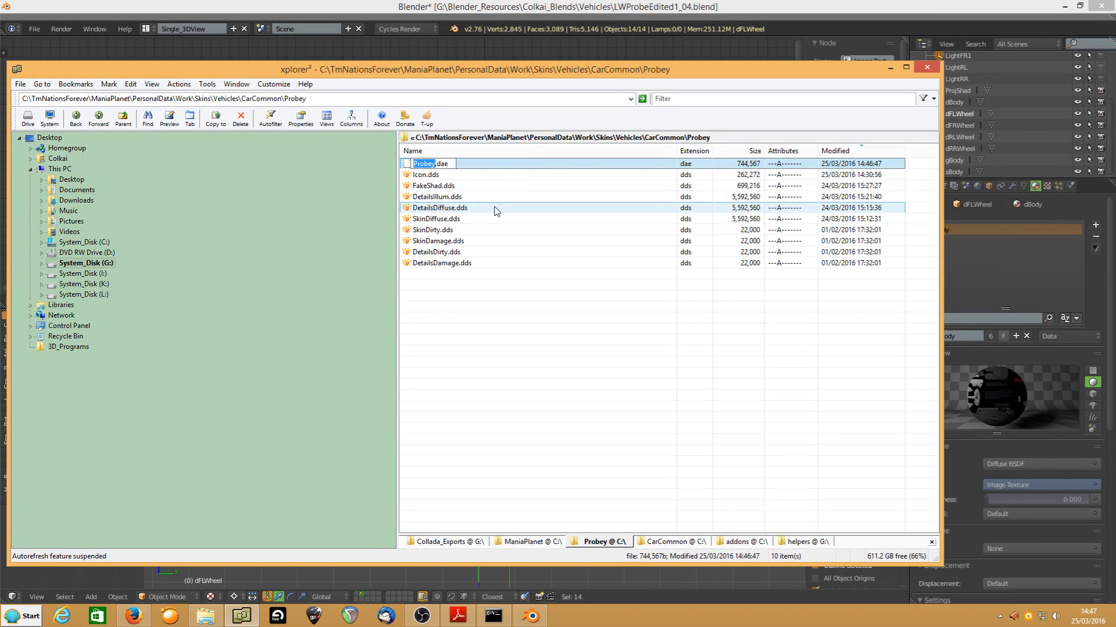
pyautogui.write('M')
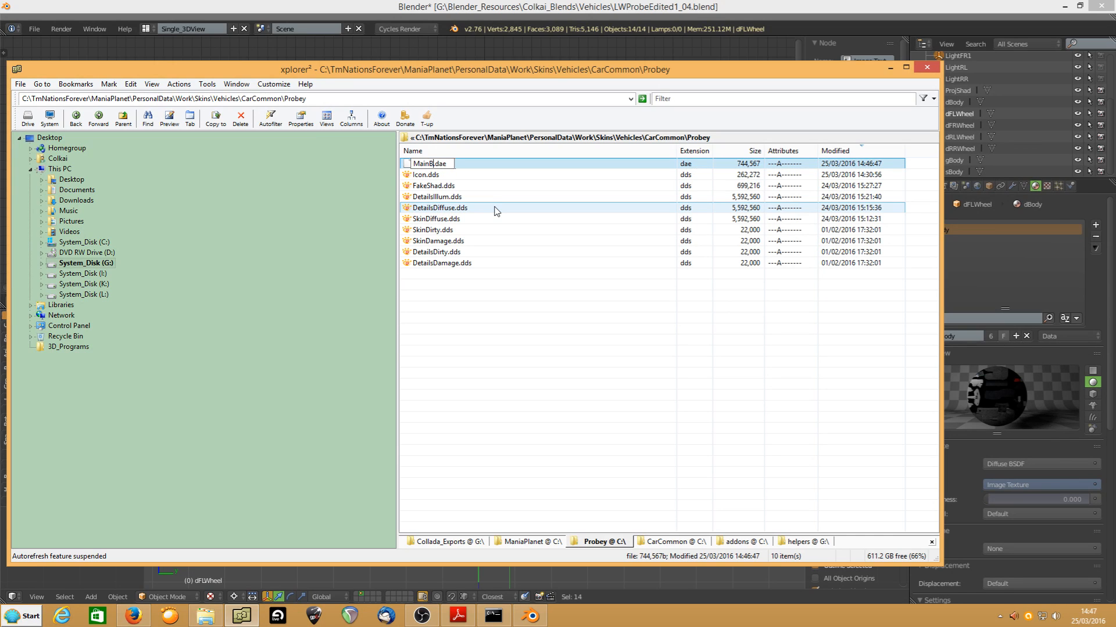
pyautogui.write('ainBody')
pyautogui.press('Return')
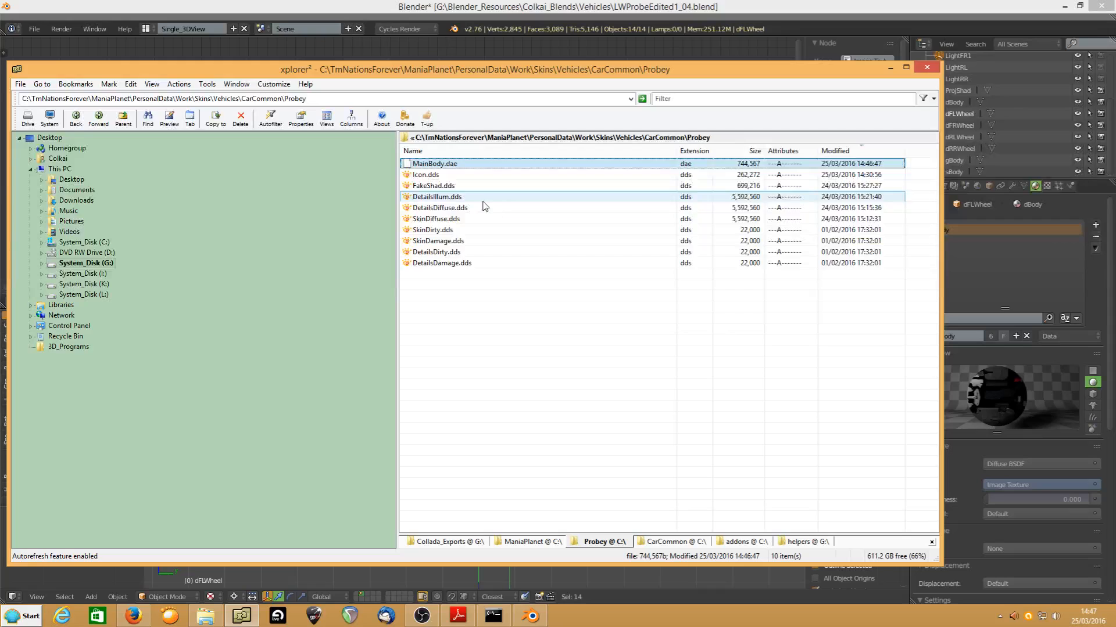
# - Duplicate MainBody.dae in the same folder and name the copy MainBodyHigh.dae
pyautogui.hotkey('ctrl', 'c')
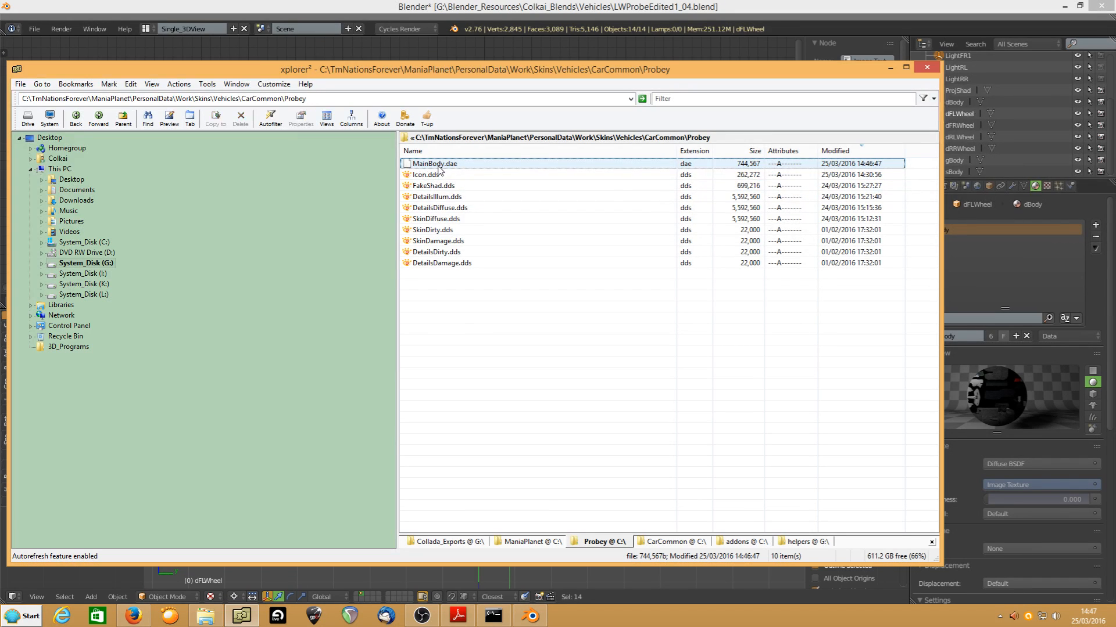
pyautogui.hotkey('ctrl', 'v')
pyautogui.press('F2')
pyautogui.write('Ma')
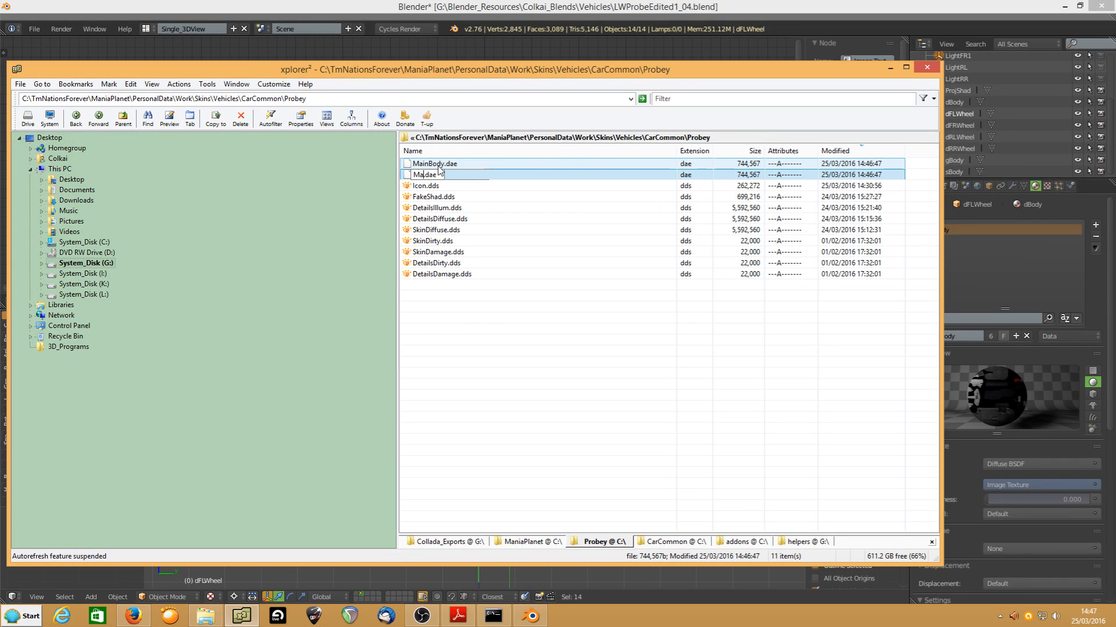
pyautogui.write('inBodyHigh')
pyautogui.press('Return')
# - Paste another copy of MainBody.dae in the folder and name it MainBodyVeryHigh.dae
pyautogui.hotkey('ctrl', 'v')
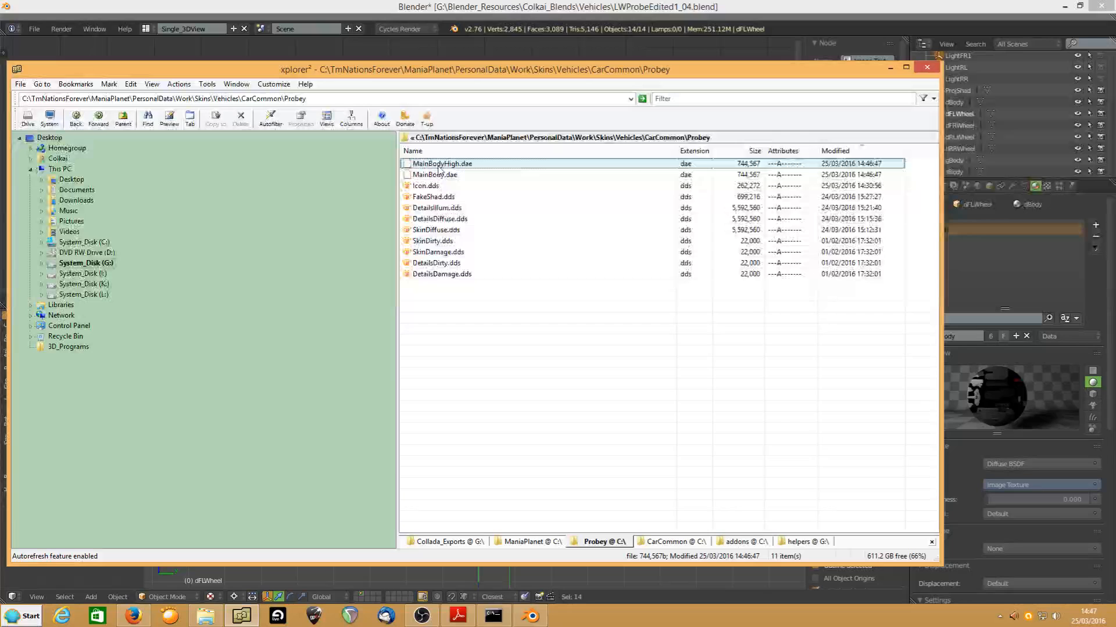
pyautogui.press('F2')
pyautogui.write('Mai')
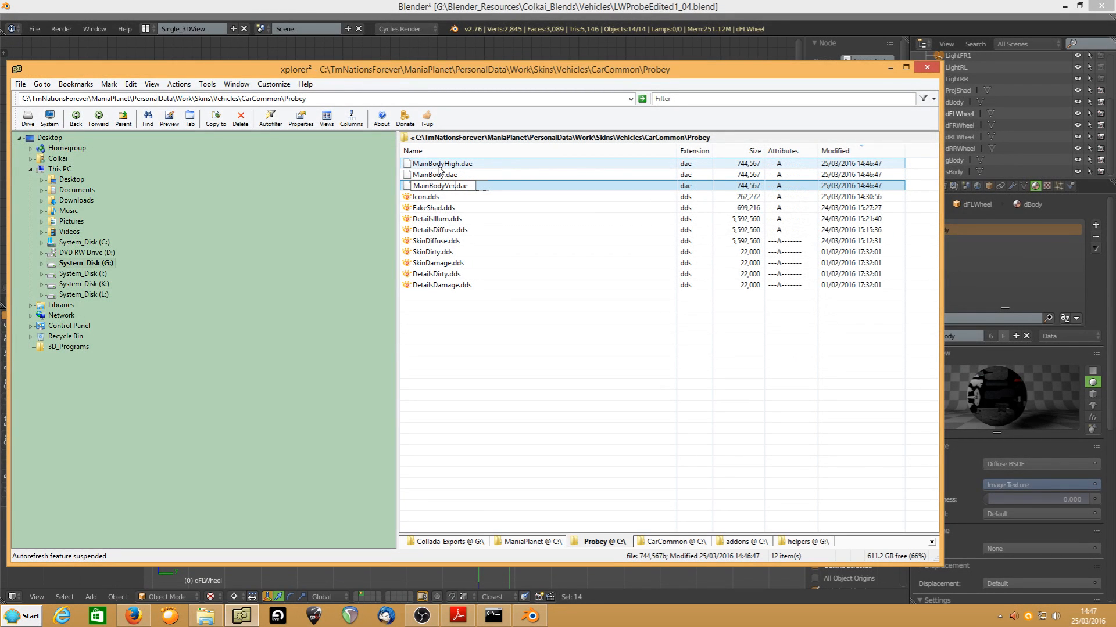
pyautogui.write('nBodyVeryHigh')
pyautogui.press('Return')
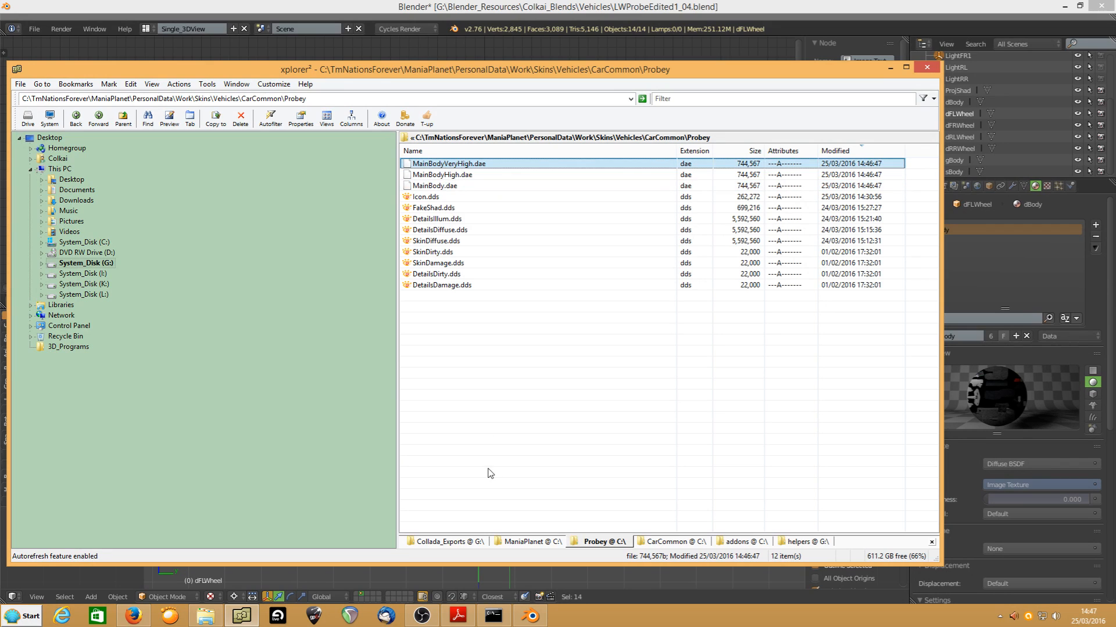
# - Switch to the command prompt and run "nadimport Probey" to build the car skin archive
pyautogui.click(488, 621)
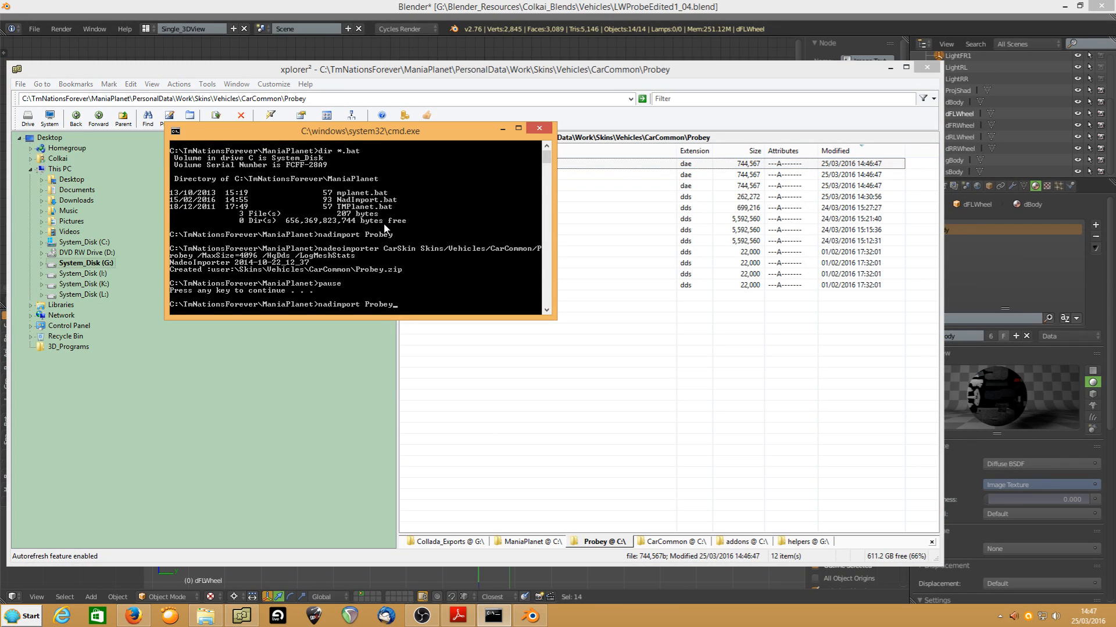
pyautogui.press('Return')
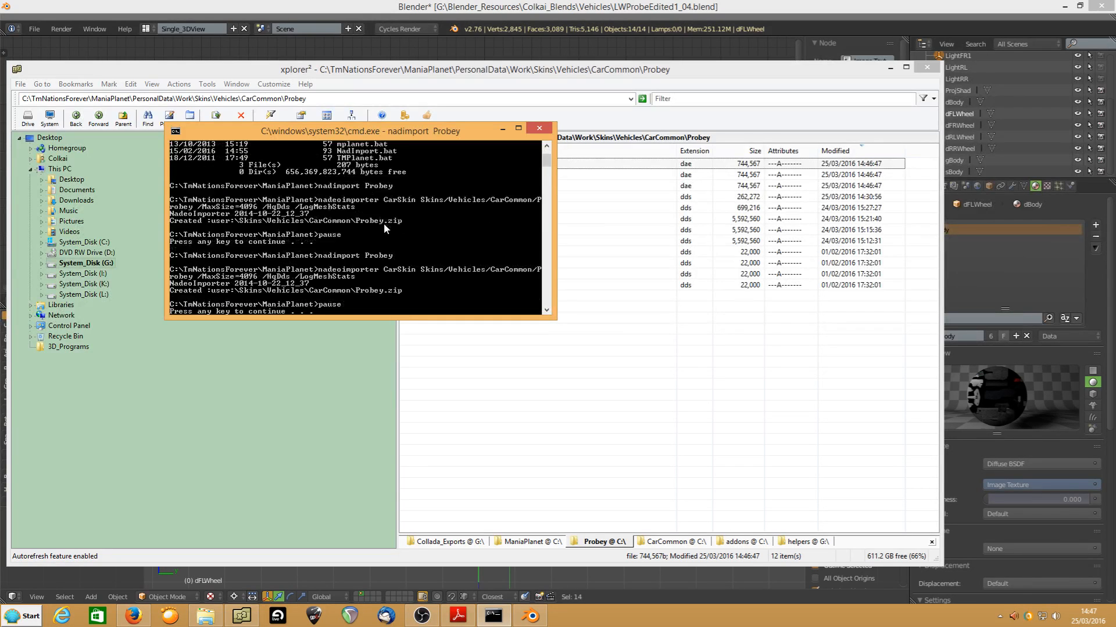
pyautogui.press('Return')
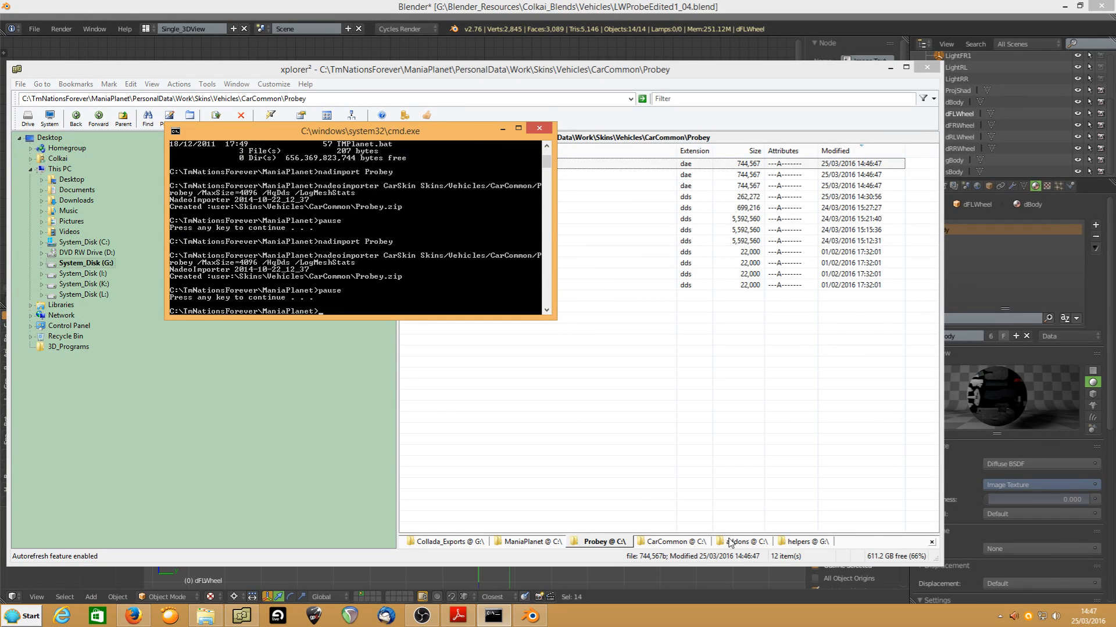
# - Go to the Skins\Vehicles\CarCommon folder in xplorer² and cut the newly built Probey.zip
pyautogui.click(679, 542)
pyautogui.click(586, 140)
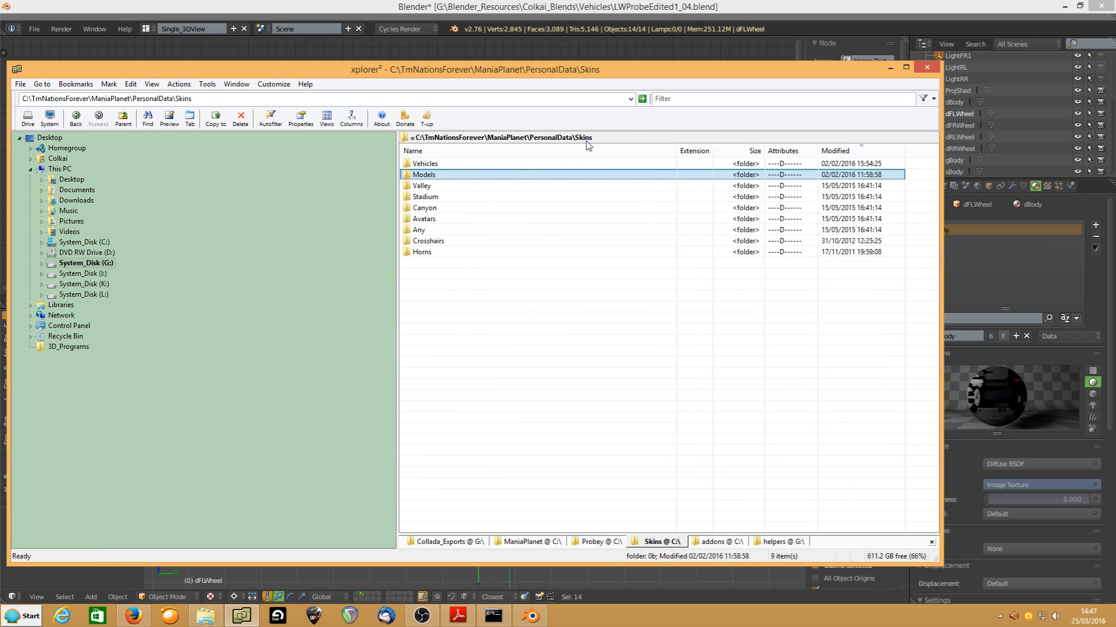
pyautogui.doubleClick(436, 163)
pyautogui.doubleClick(436, 164)
pyautogui.click(430, 163)
pyautogui.rightClick(439, 168)
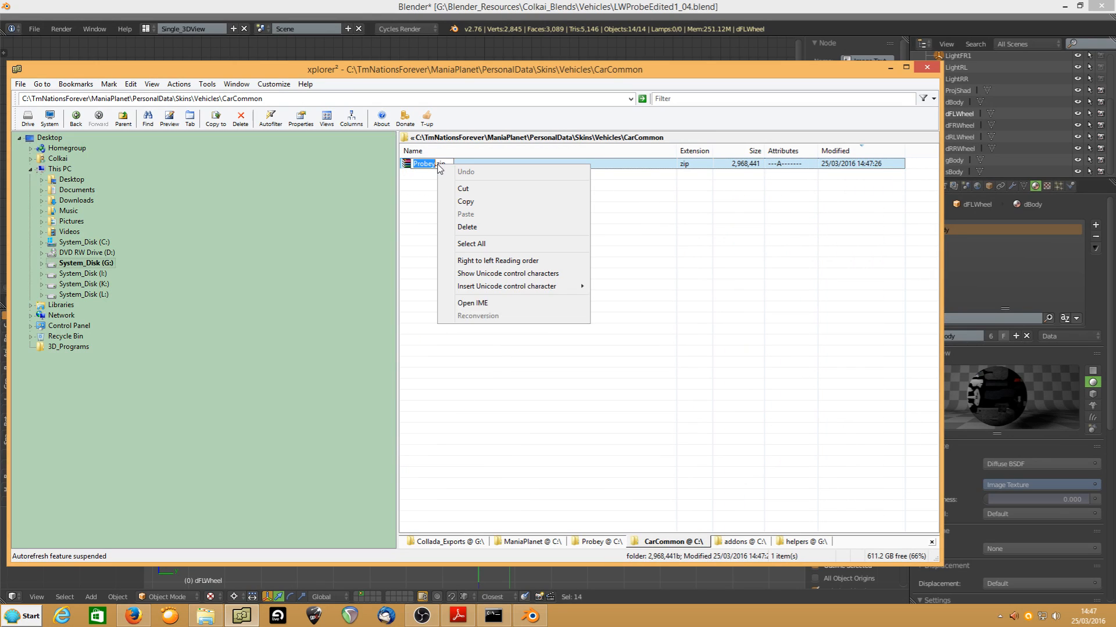
pyautogui.click(418, 174)
pyautogui.rightClick(419, 168)
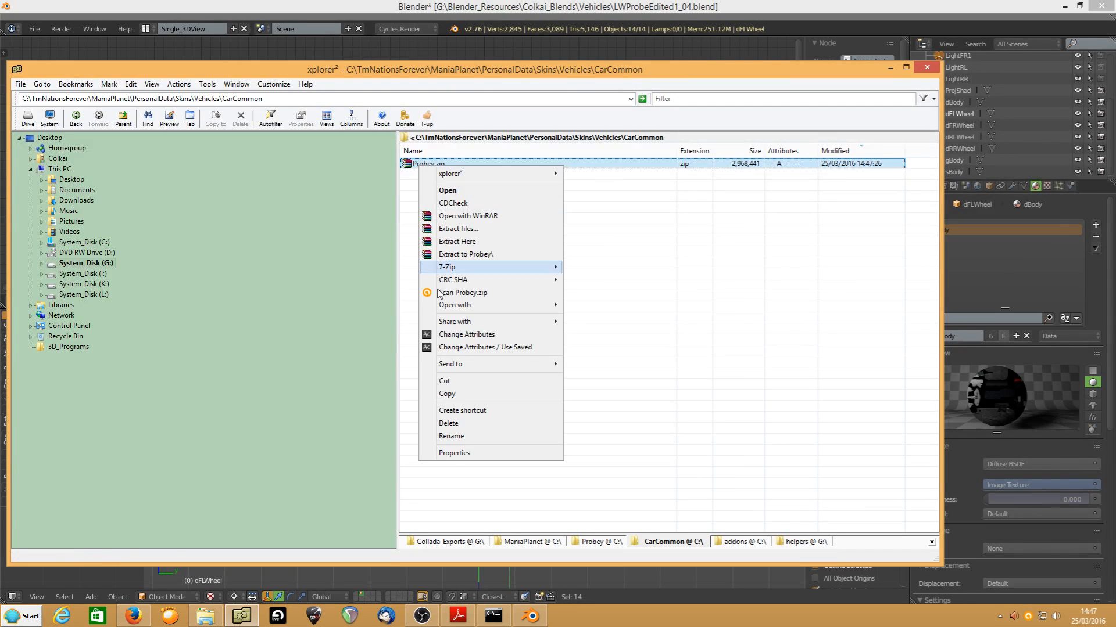
pyautogui.click(445, 382)
# - Paste Probey.zip into Skins\Models\CarCommon, replacing the existing file, and minimize the Blender window
pyautogui.click(587, 138)
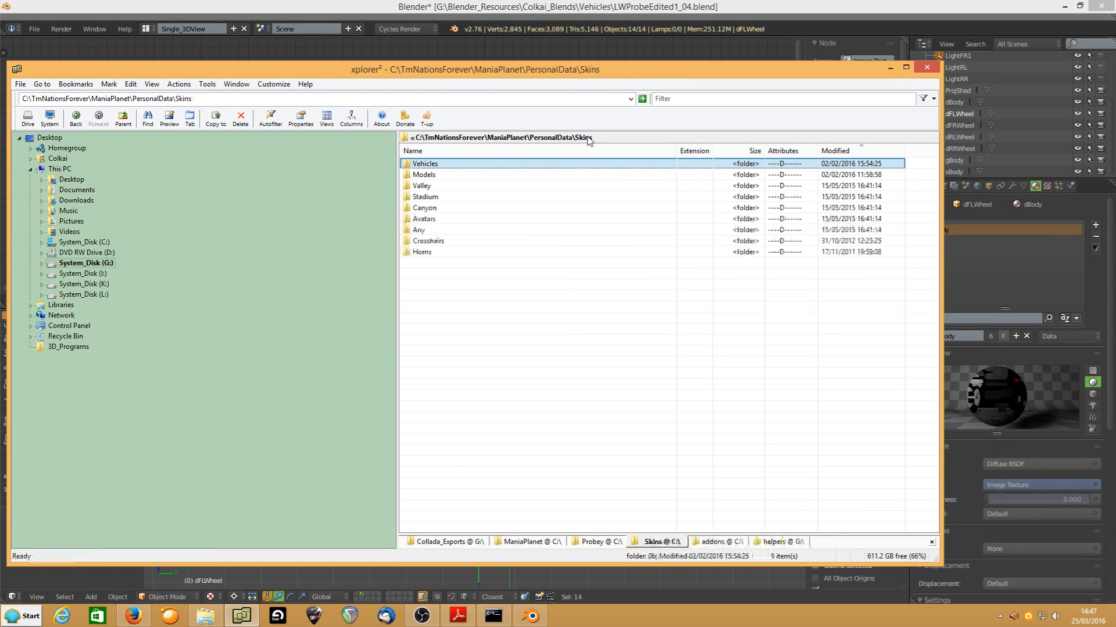
pyautogui.doubleClick(414, 175)
pyautogui.doubleClick(406, 167)
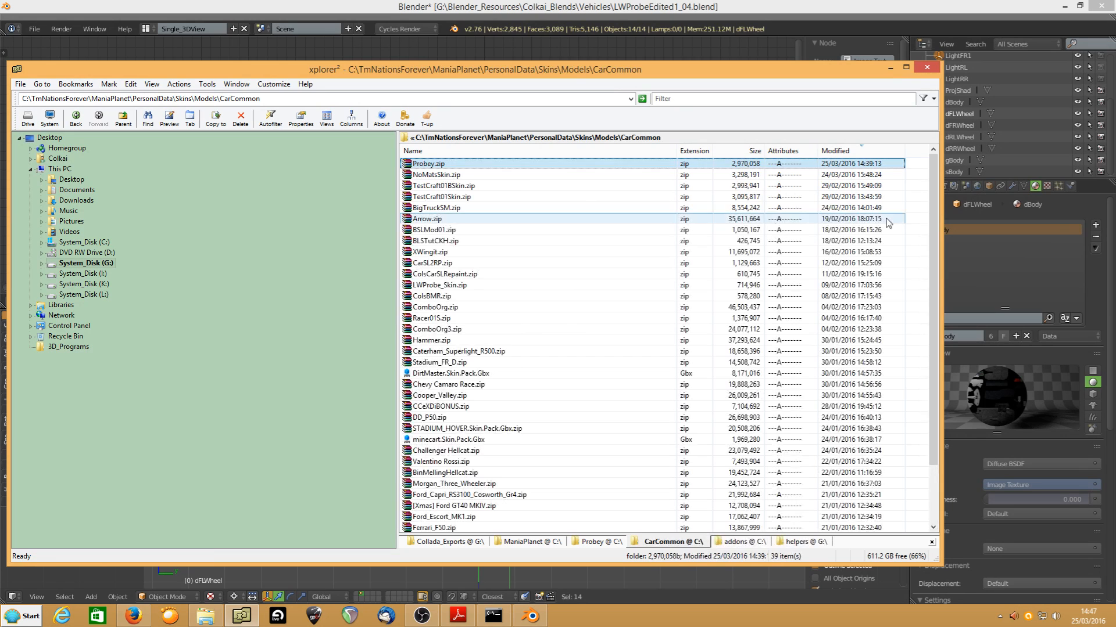
pyautogui.rightClick(909, 214)
pyautogui.click(934, 248)
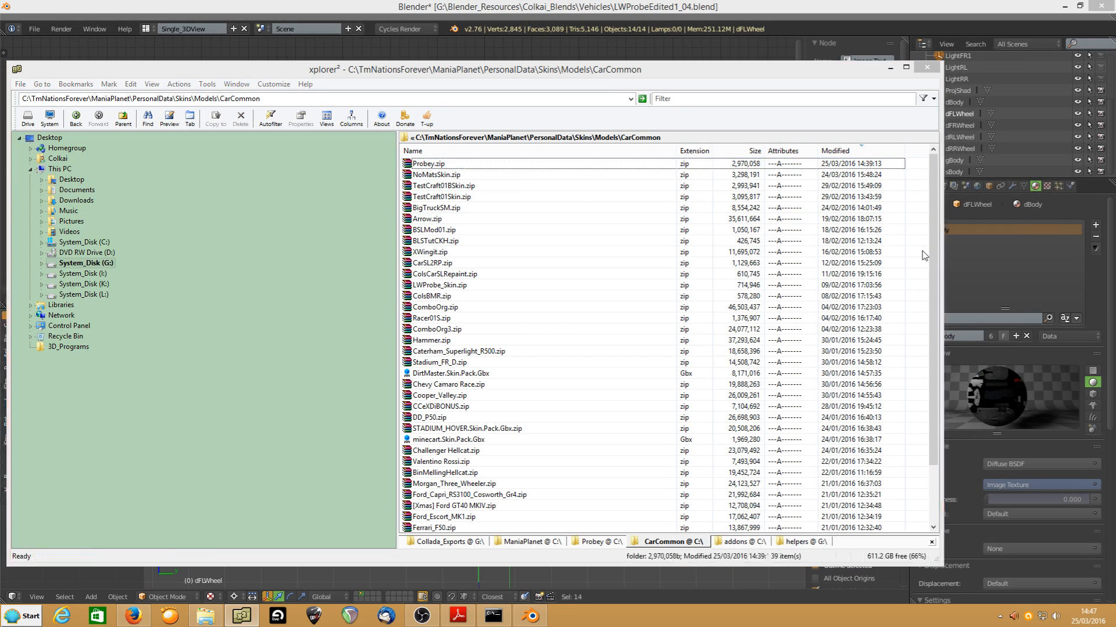
pyautogui.click(239, 231)
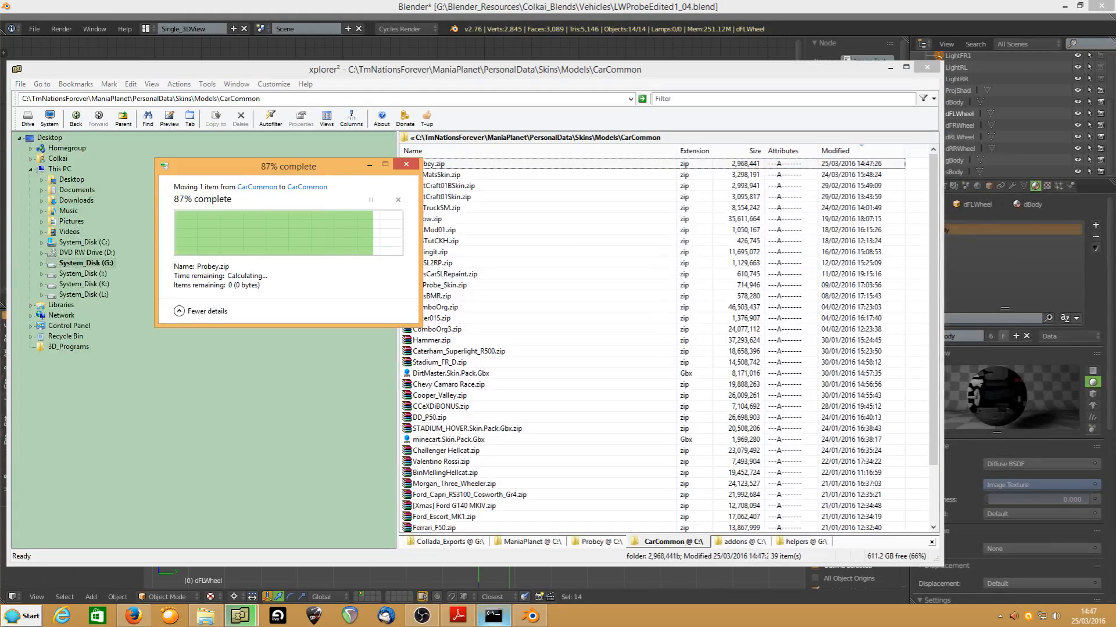
pyautogui.click(1072, 15)
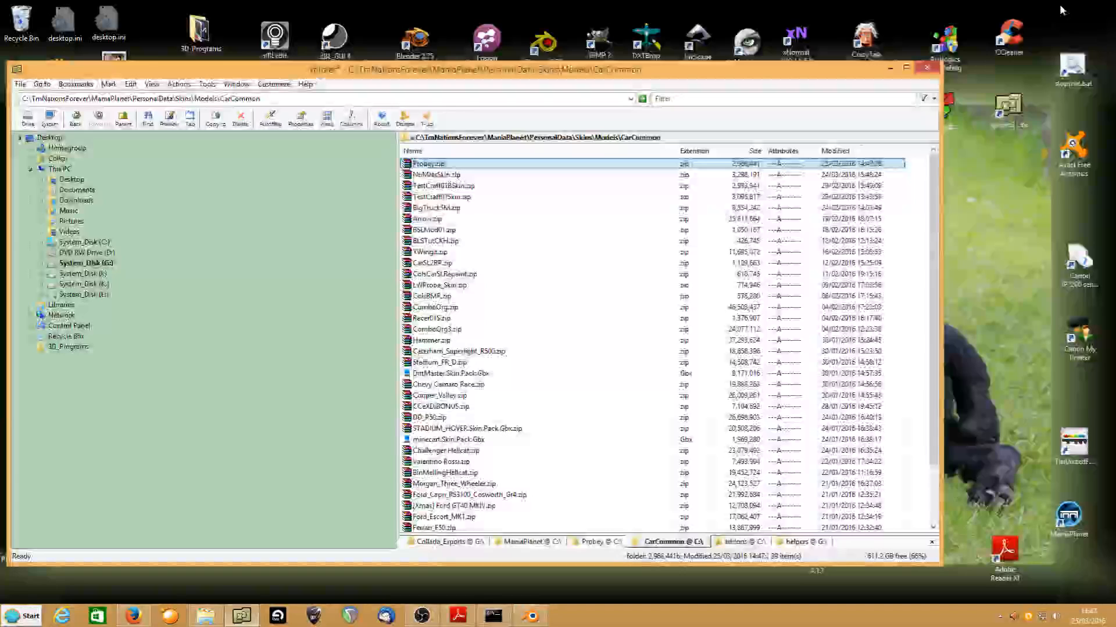
# - Launch ManiaPlanet from the desktop, start the game and connect with the existing profile
pyautogui.click(1071, 517)
pyautogui.doubleClick(1071, 517)
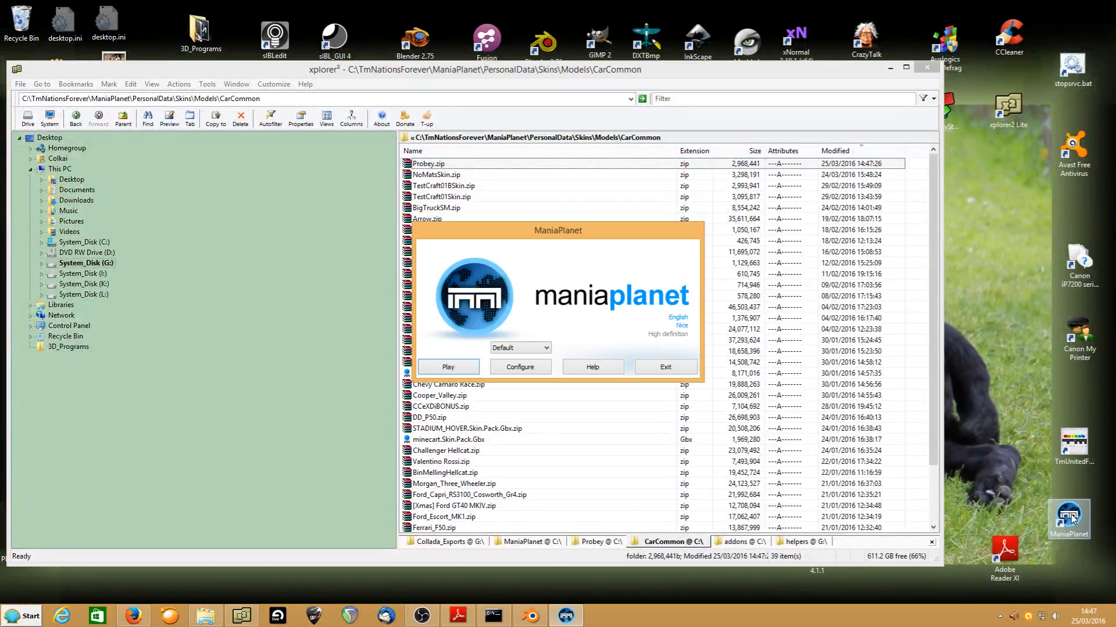
pyautogui.click(447, 366)
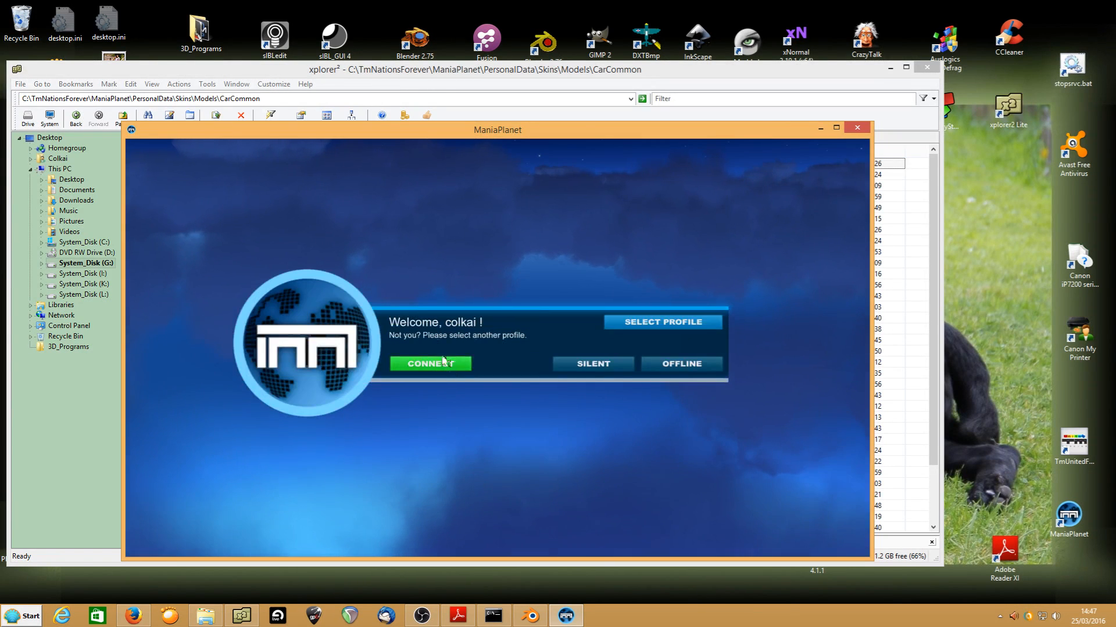
pyautogui.click(437, 365)
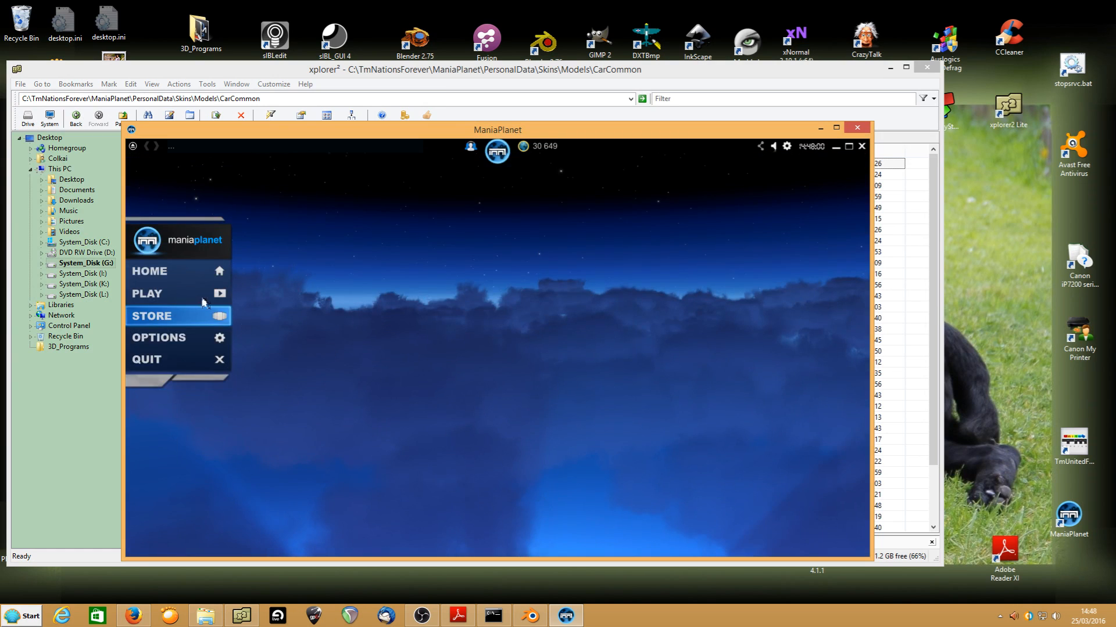
# - Enter the TrackMania Canyon station and open its car painting editor
pyautogui.click(148, 297)
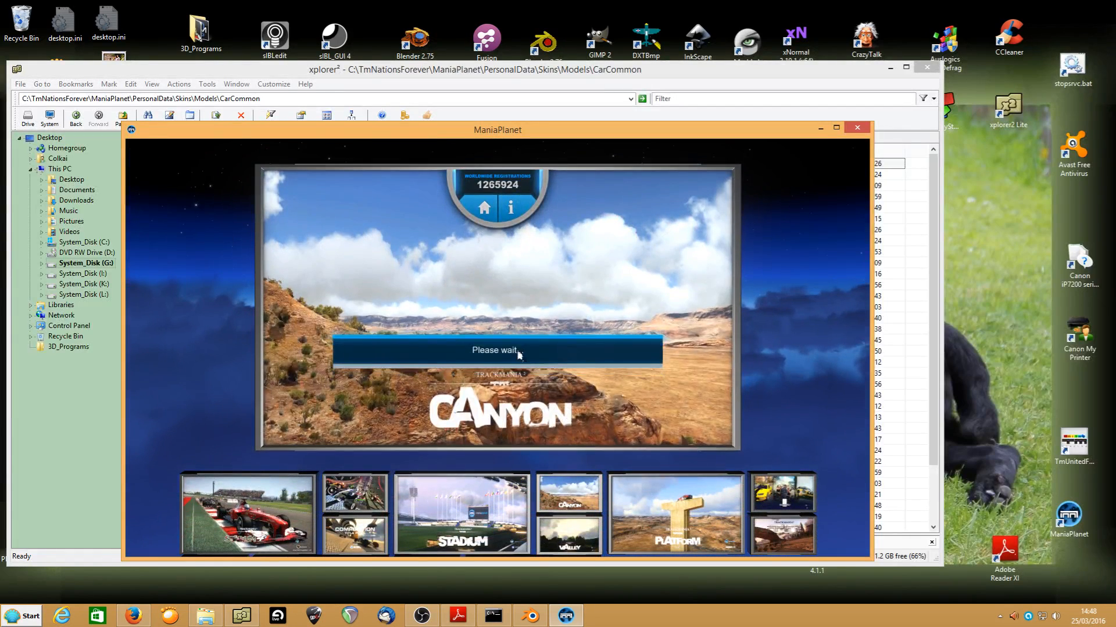
pyautogui.click(519, 355)
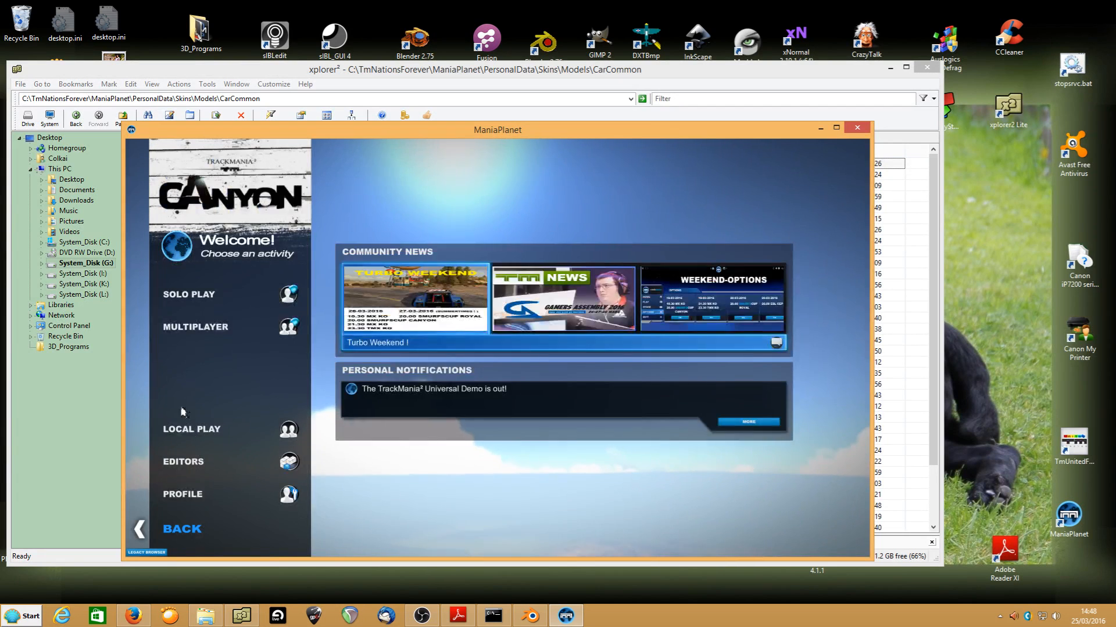
pyautogui.click(181, 461)
pyautogui.click(174, 379)
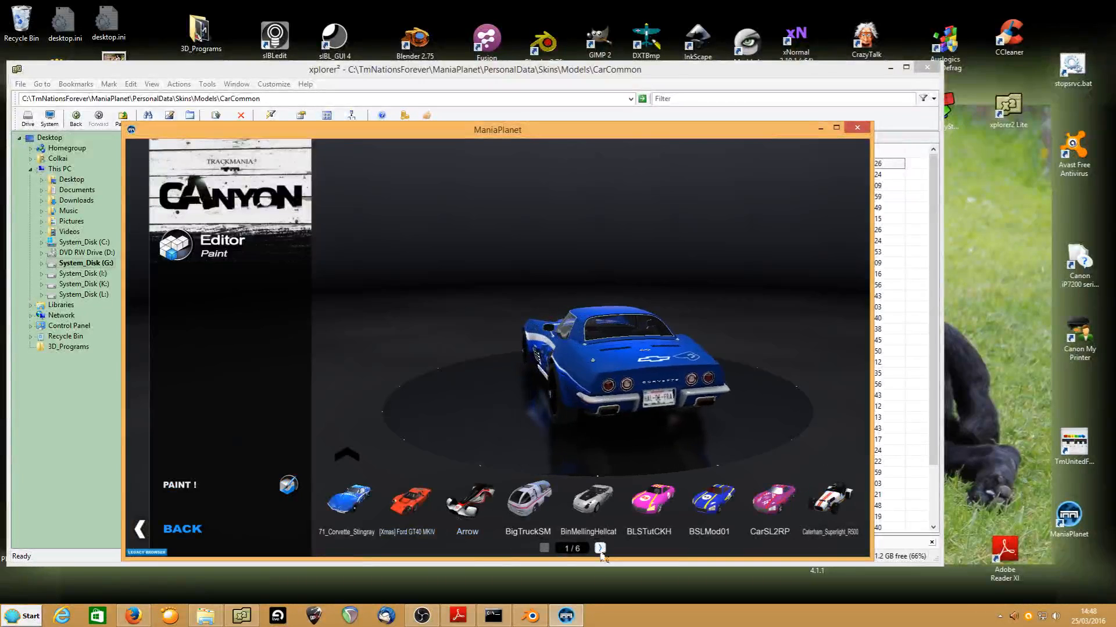
# - Select the Probey model on page 4 of the car list, open it in the painter and save it
pyautogui.click(600, 549)
pyautogui.click(600, 548)
pyautogui.click(600, 548)
pyautogui.click(601, 549)
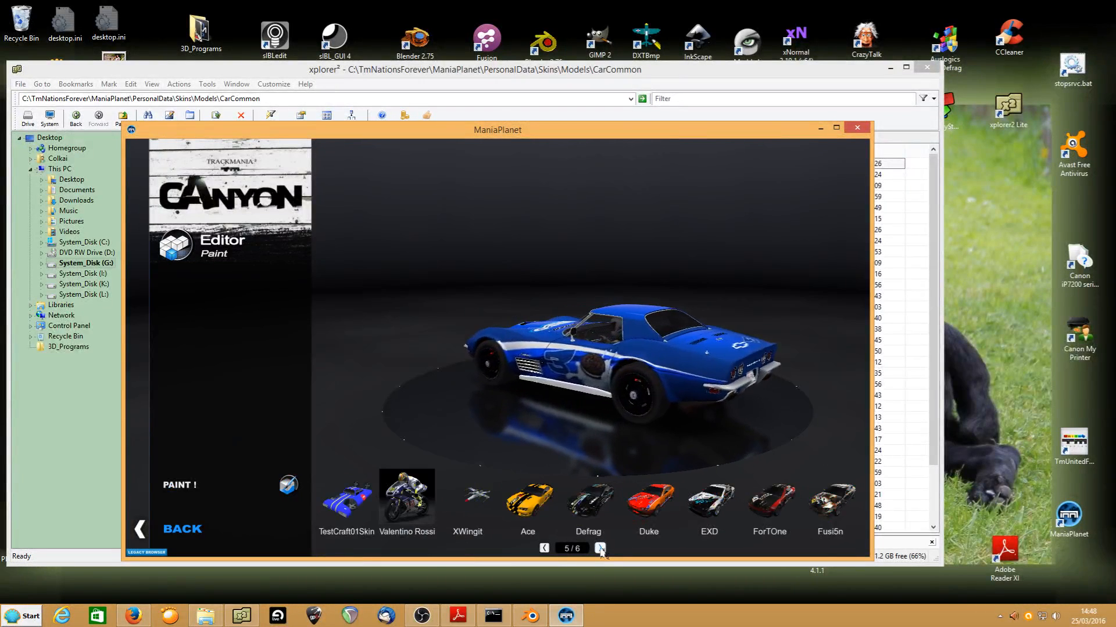
pyautogui.click(544, 549)
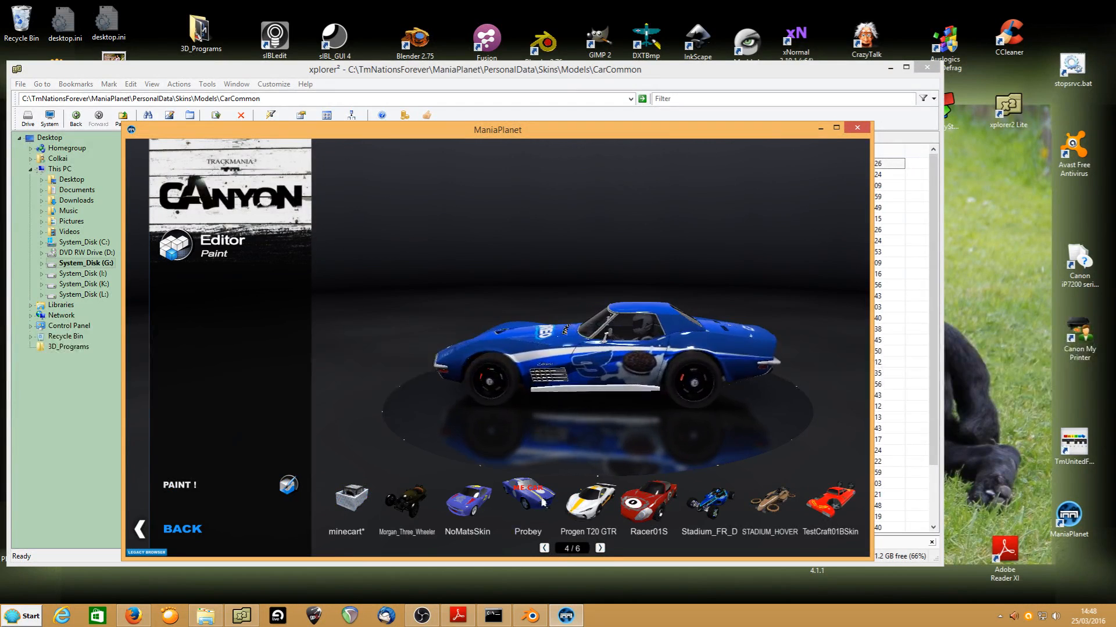
pyautogui.click(534, 494)
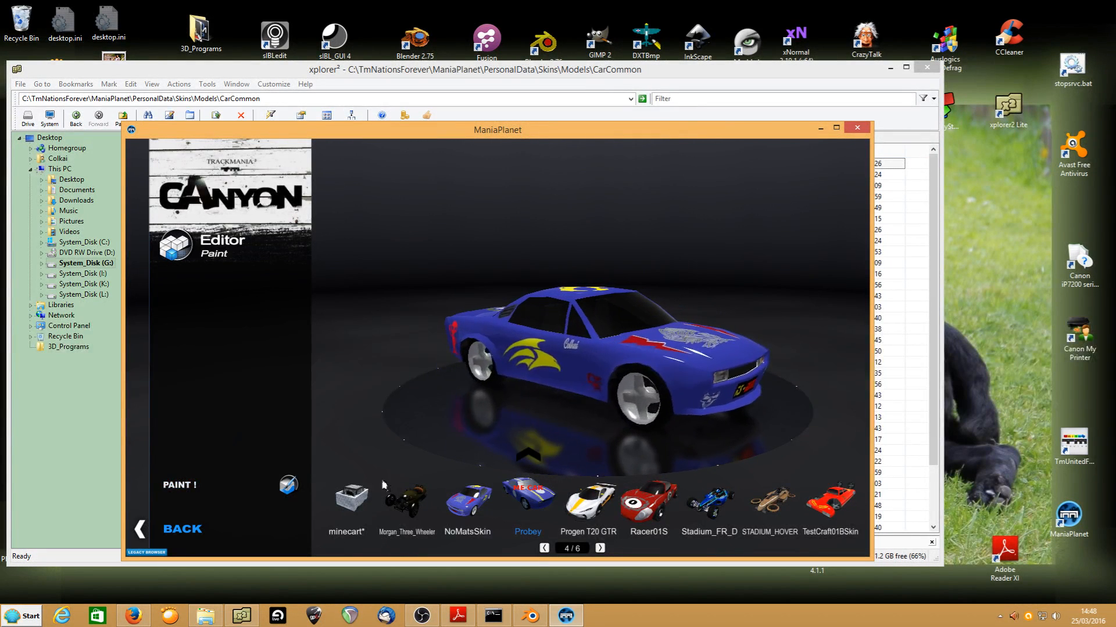
pyautogui.click(178, 487)
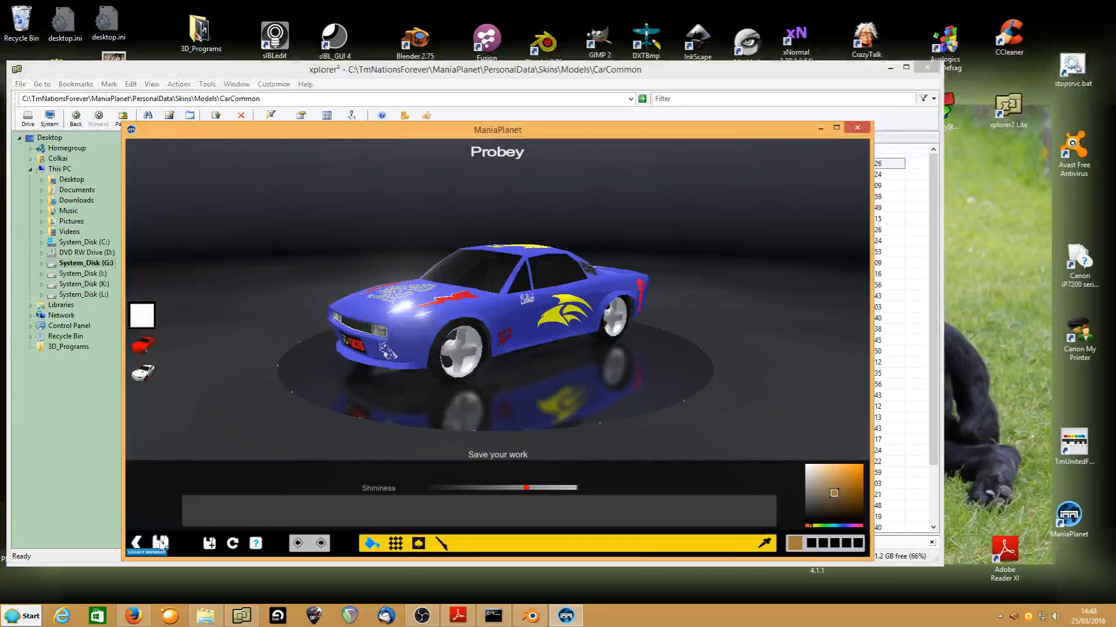
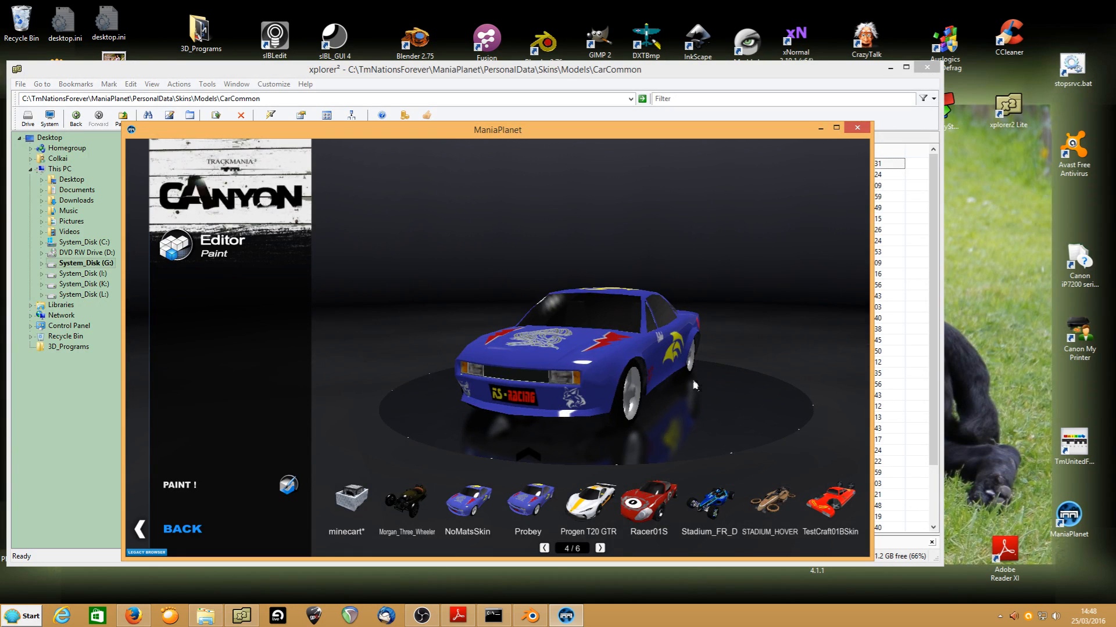
# - Show the viewer's key help and inspect the Probey car from the front, rear and above
pyautogui.press('h')
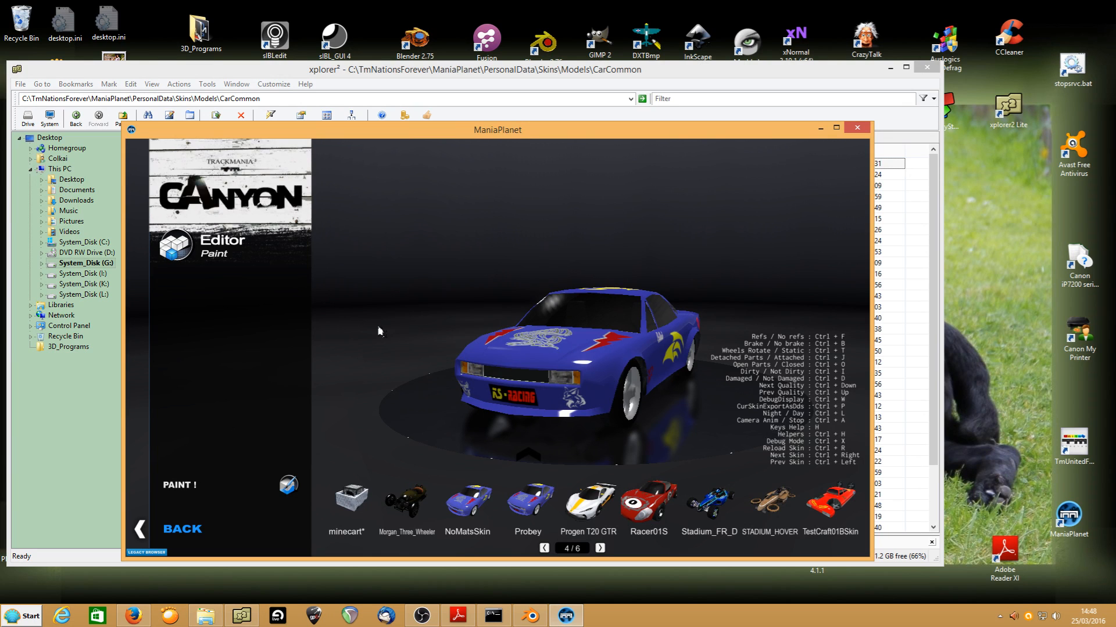
pyautogui.moveTo(677, 372); pyautogui.dragTo(232, 367)
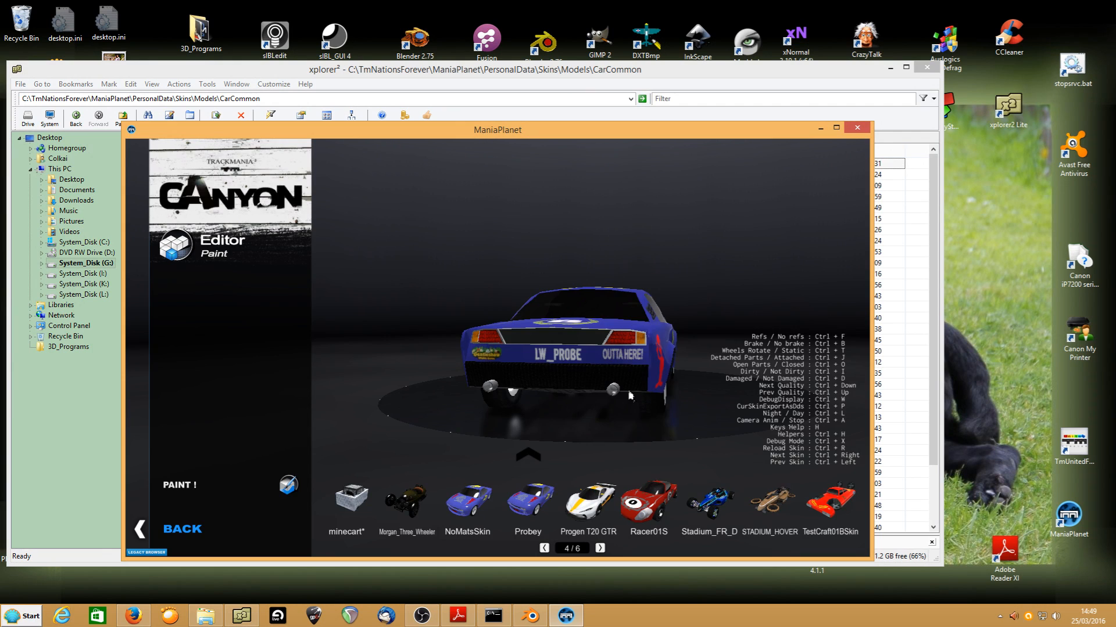
pyautogui.moveTo(629, 395); pyautogui.dragTo(279, 391)
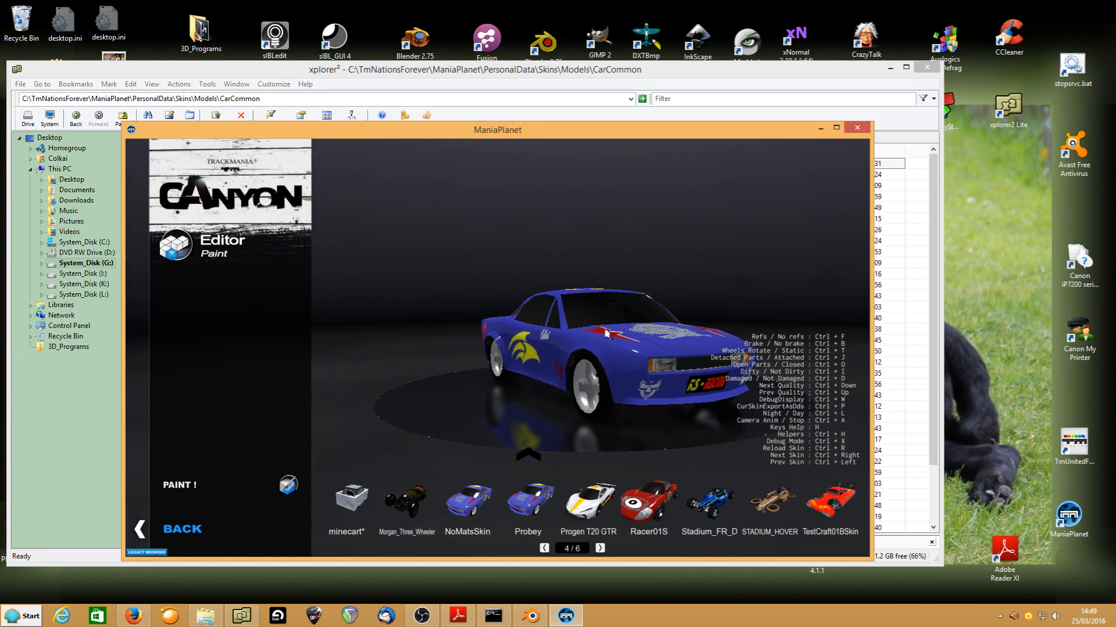
pyautogui.moveTo(605, 333); pyautogui.dragTo(624, 360, button='right')
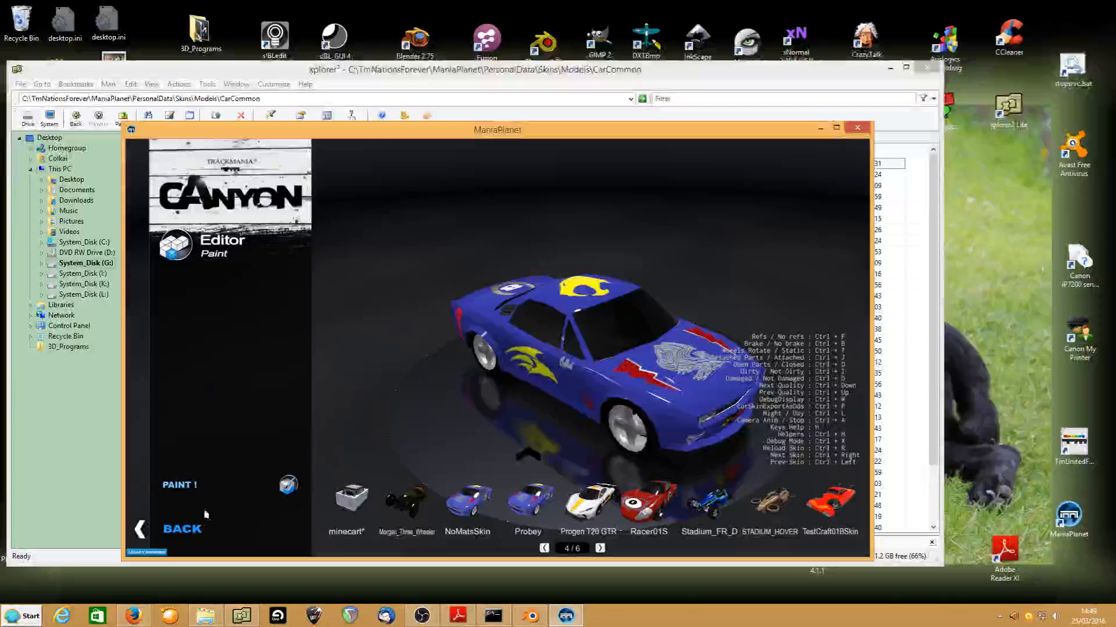
# - Leave the Canyon editors for the ManiaPlanet main menu and open the pack editing screen from the options
pyautogui.click(195, 529)
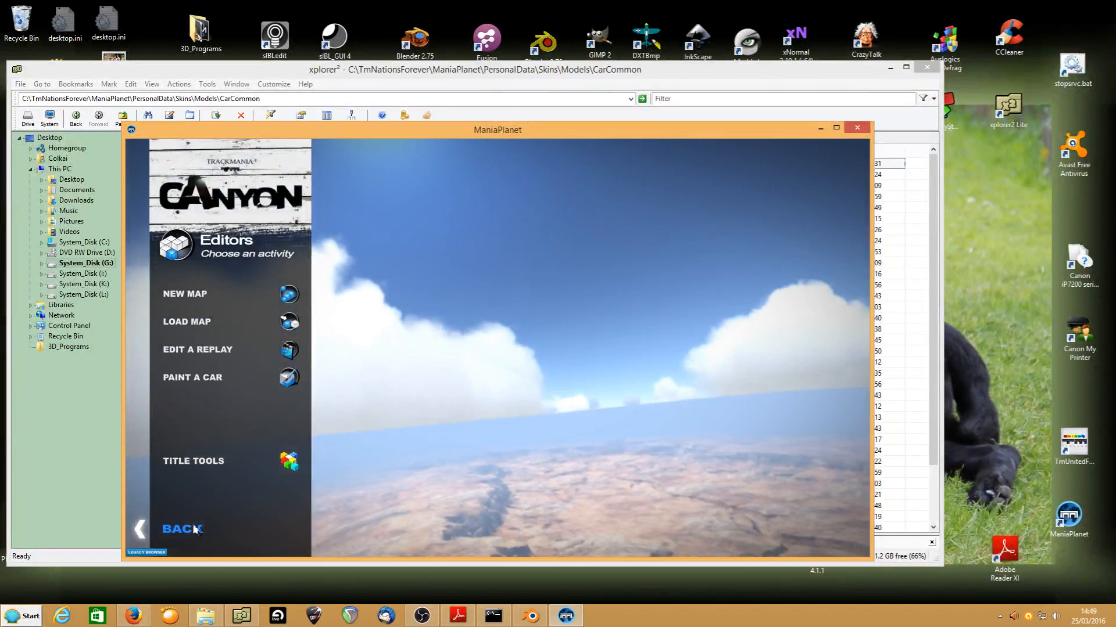
pyautogui.click(195, 529)
pyautogui.click(196, 530)
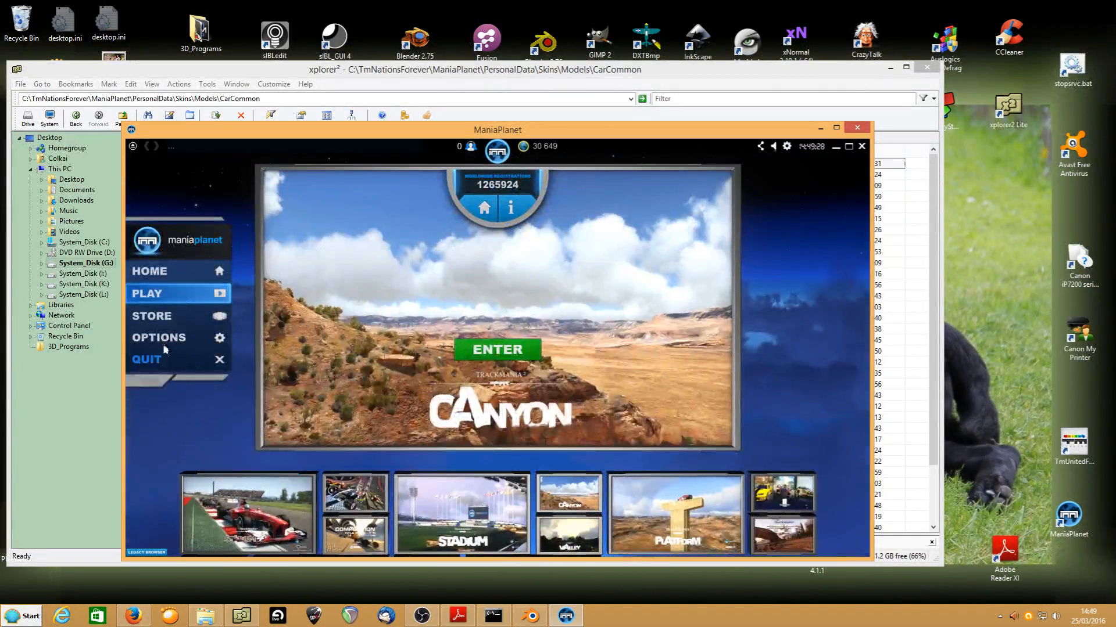
pyautogui.click(164, 342)
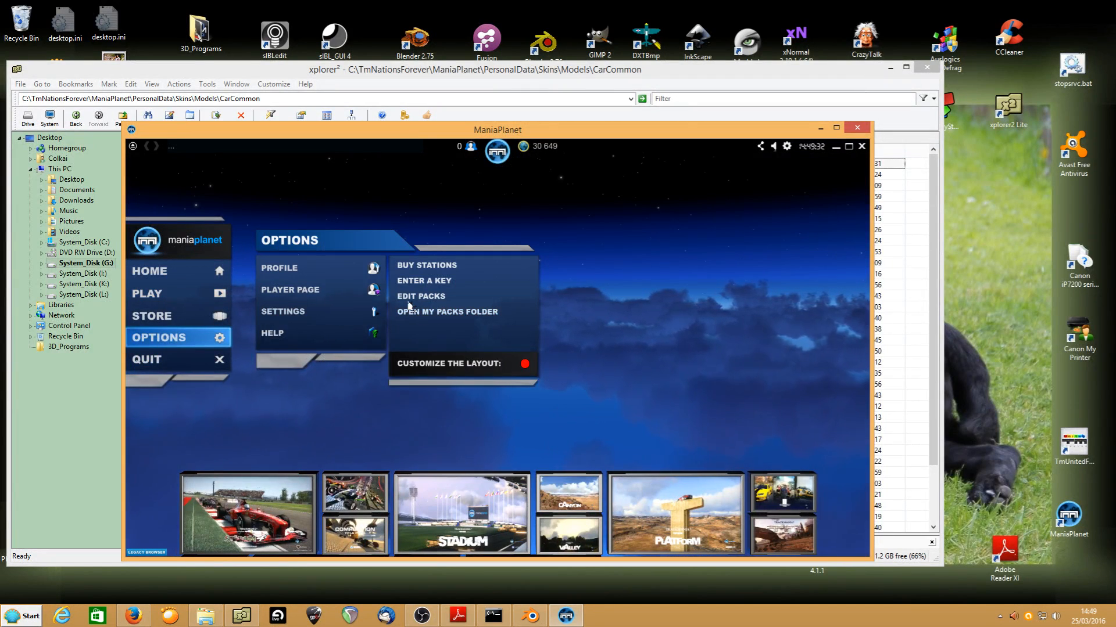
pyautogui.moveTo(775, 145)
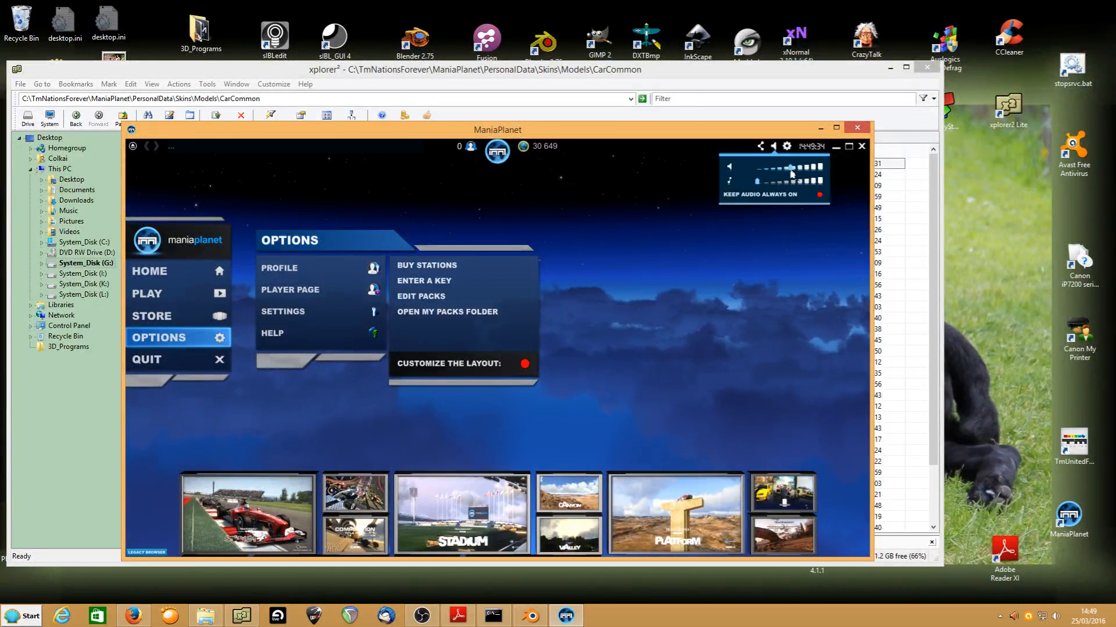
pyautogui.click(422, 297)
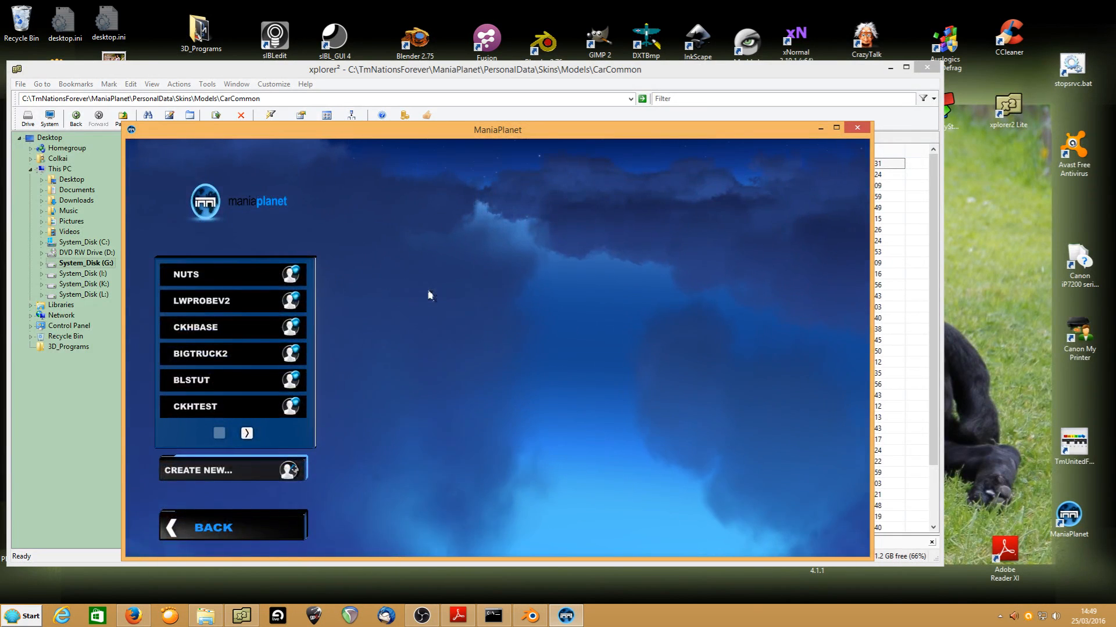
# - Start a new pack and add Skins\Models\CarCommon\Probey.zip to its contents
pyautogui.click(232, 471)
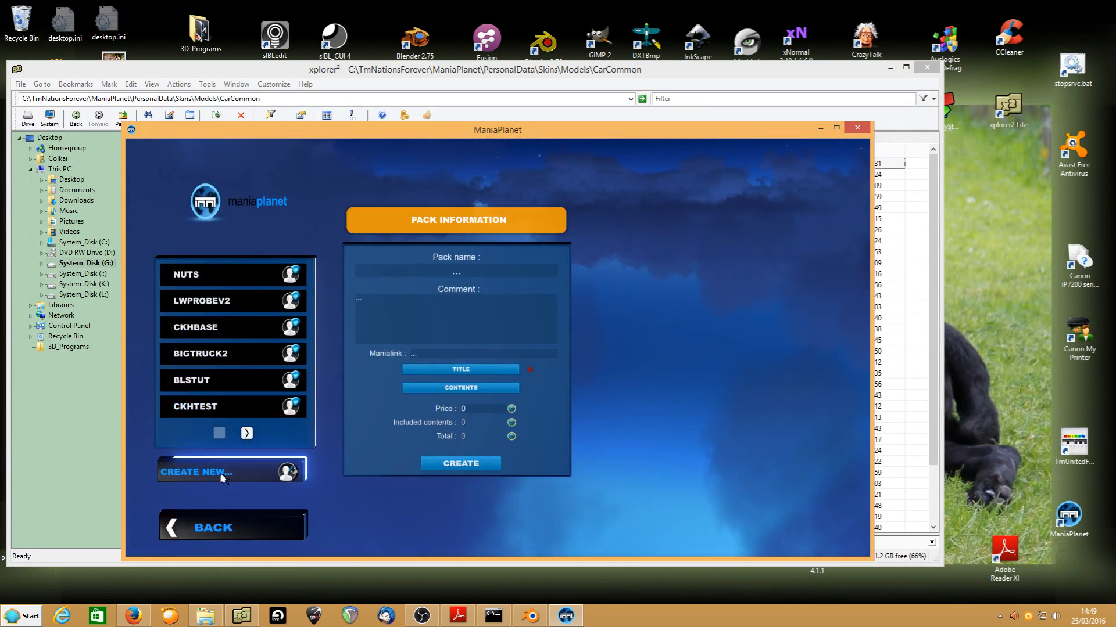
pyautogui.click(431, 390)
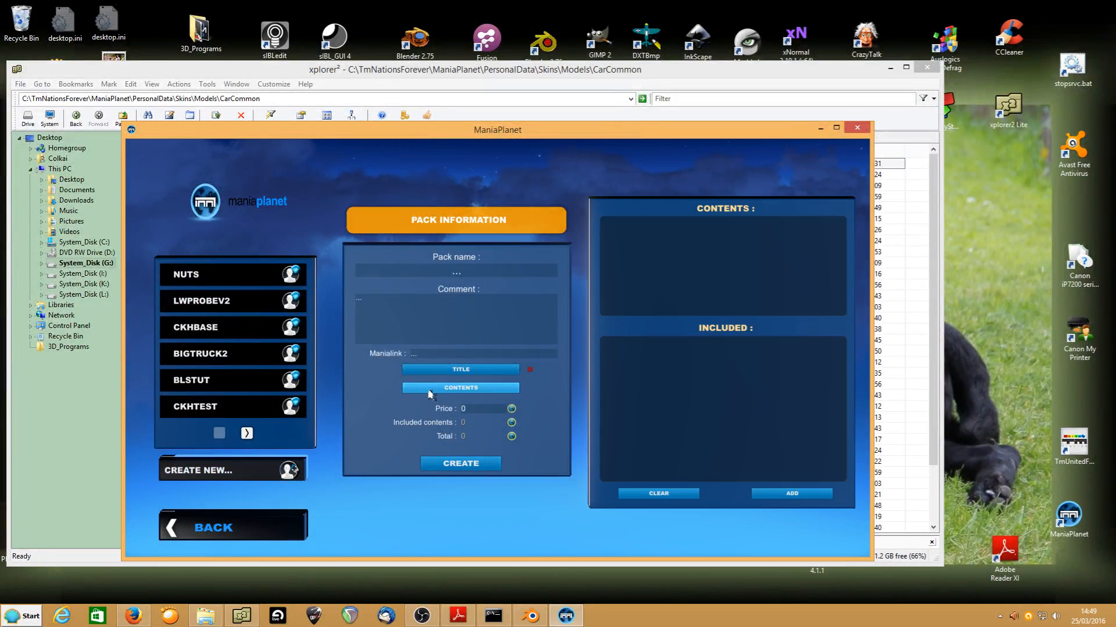
pyautogui.click(779, 495)
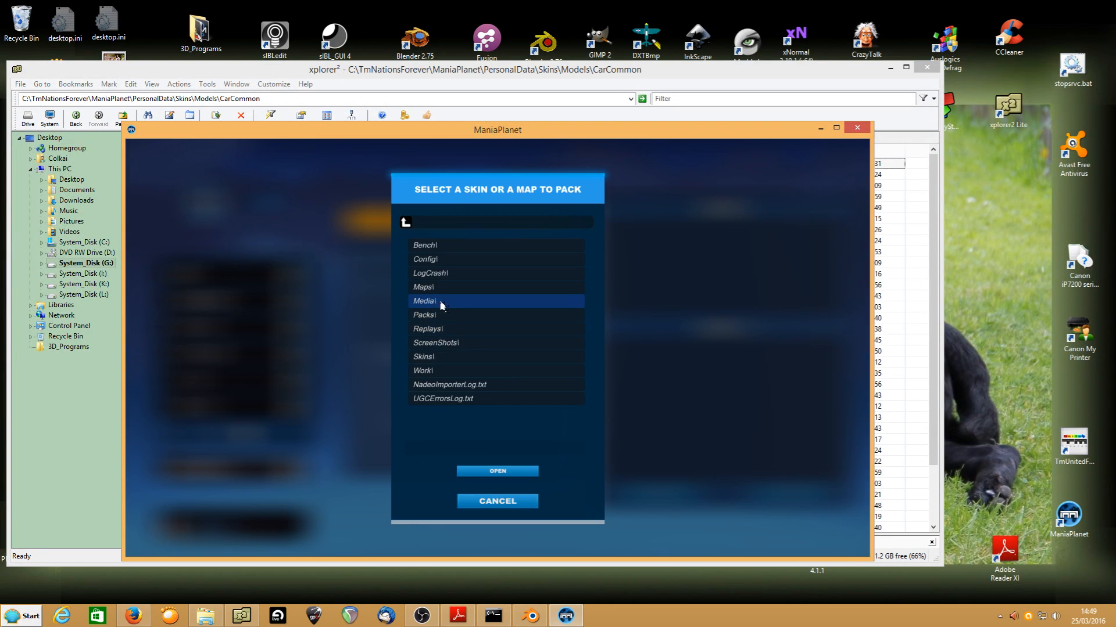
pyautogui.doubleClick(423, 357)
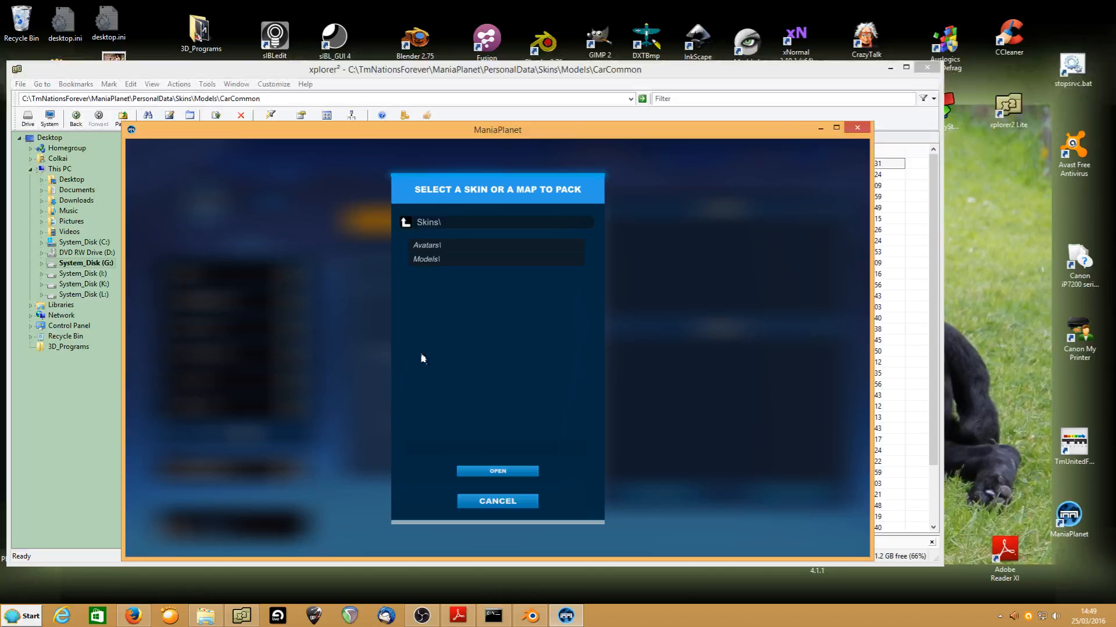
pyautogui.doubleClick(424, 260)
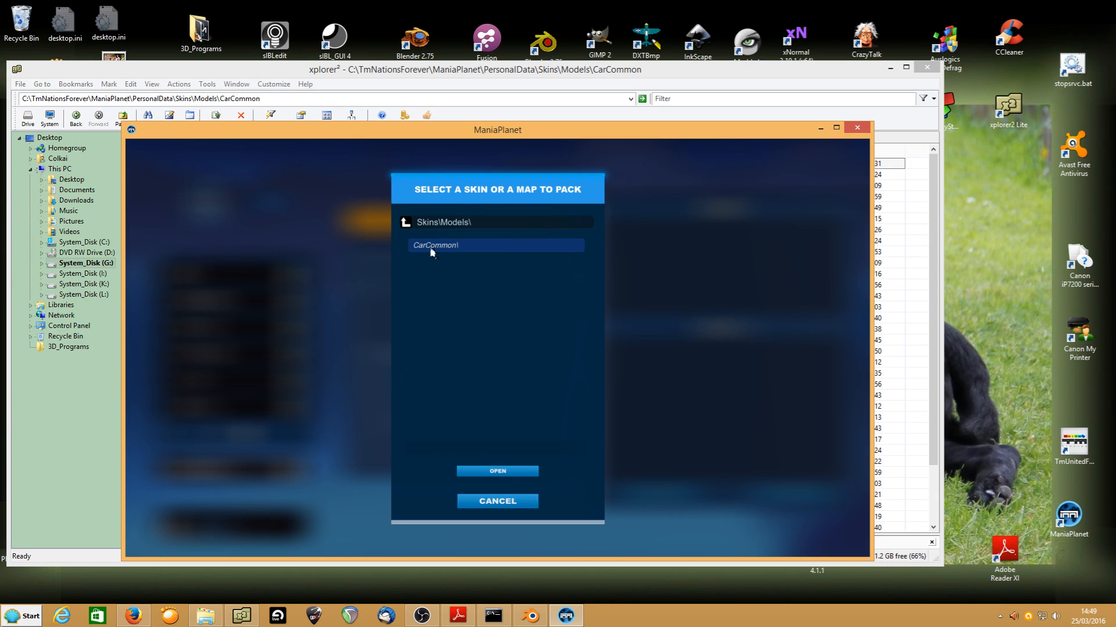
pyautogui.doubleClick(432, 249)
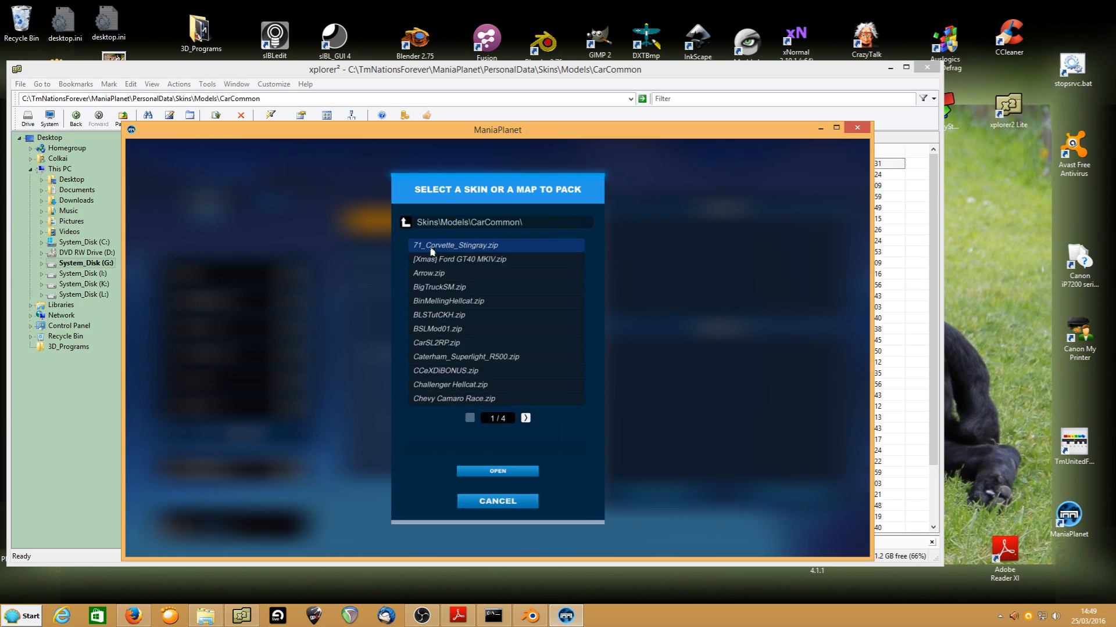
pyautogui.click(526, 419)
pyautogui.click(525, 418)
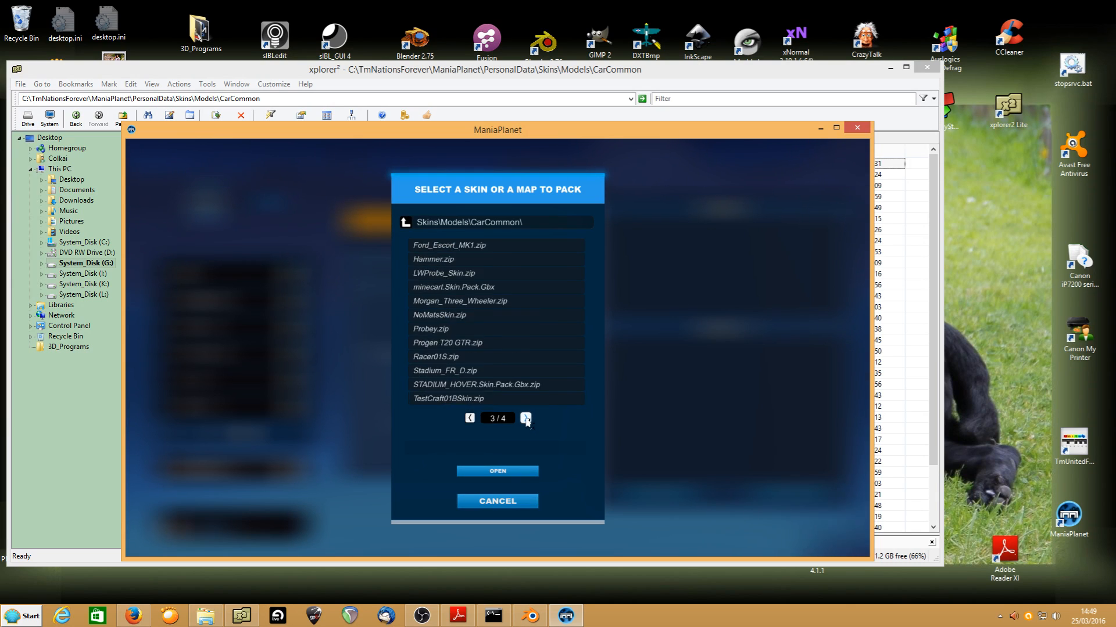
pyautogui.click(416, 333)
pyautogui.click(478, 471)
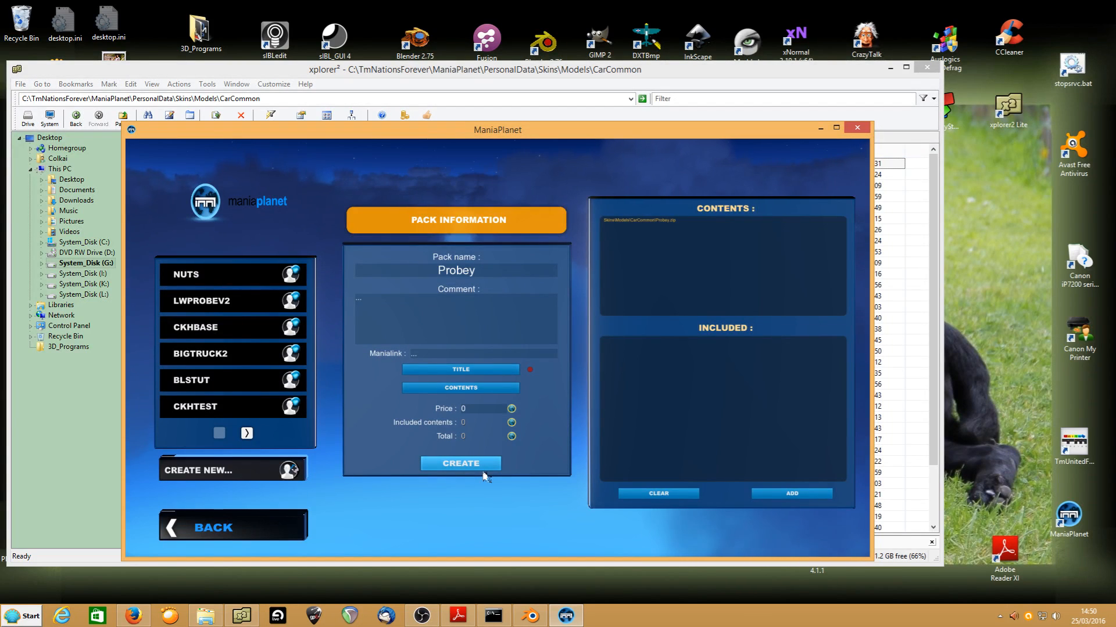
# - Create and register the Probey pack, and decline selecting the skin for the profile
pyautogui.click(483, 468)
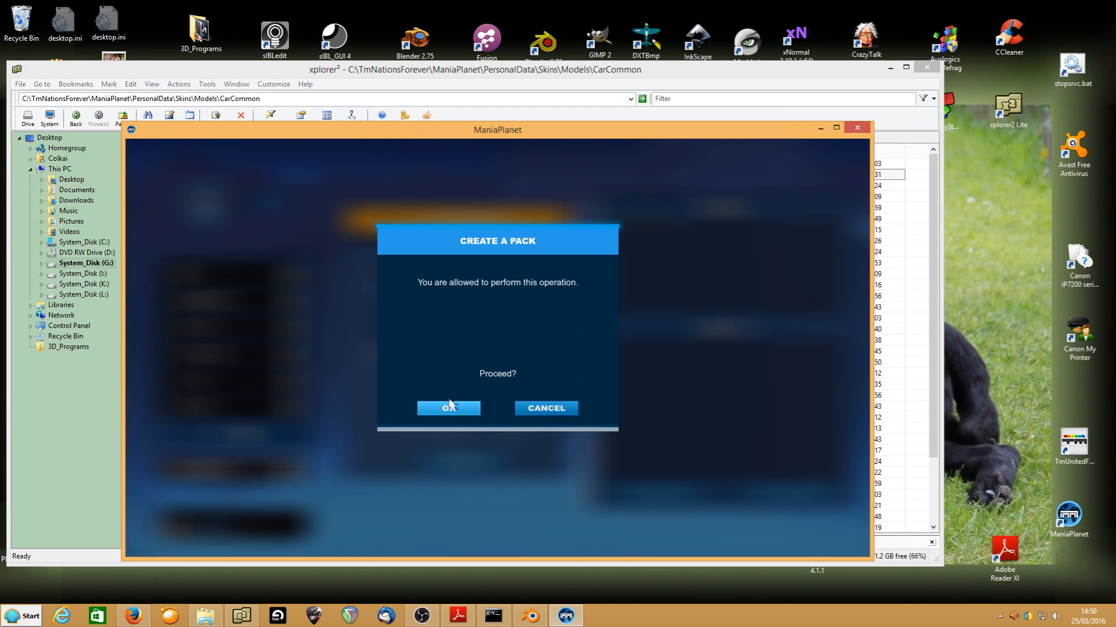
pyautogui.click(448, 409)
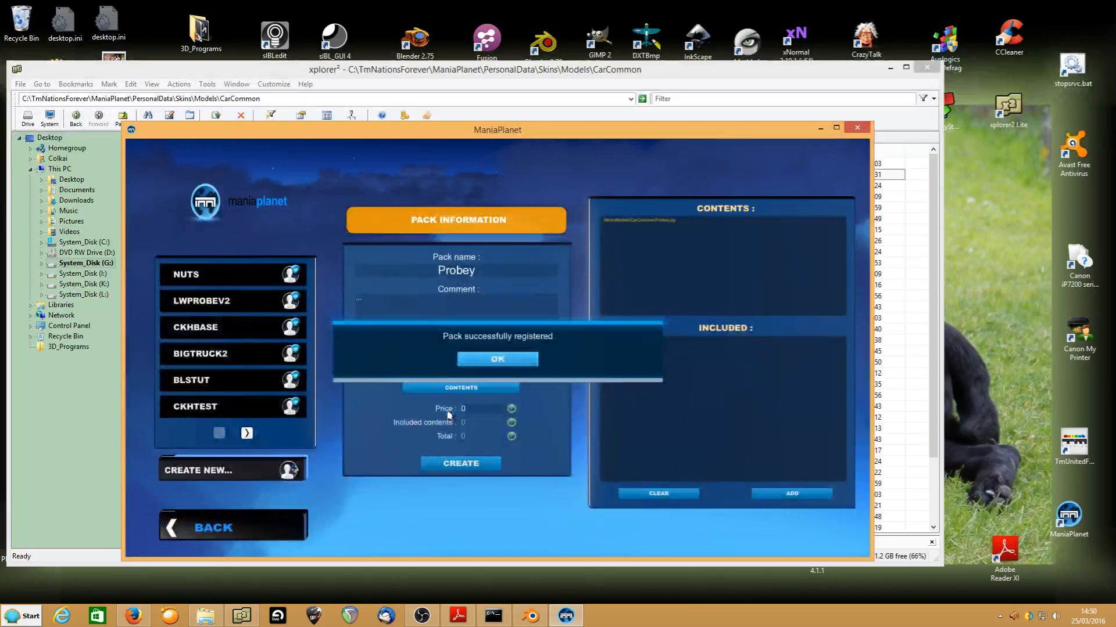
pyautogui.click(488, 361)
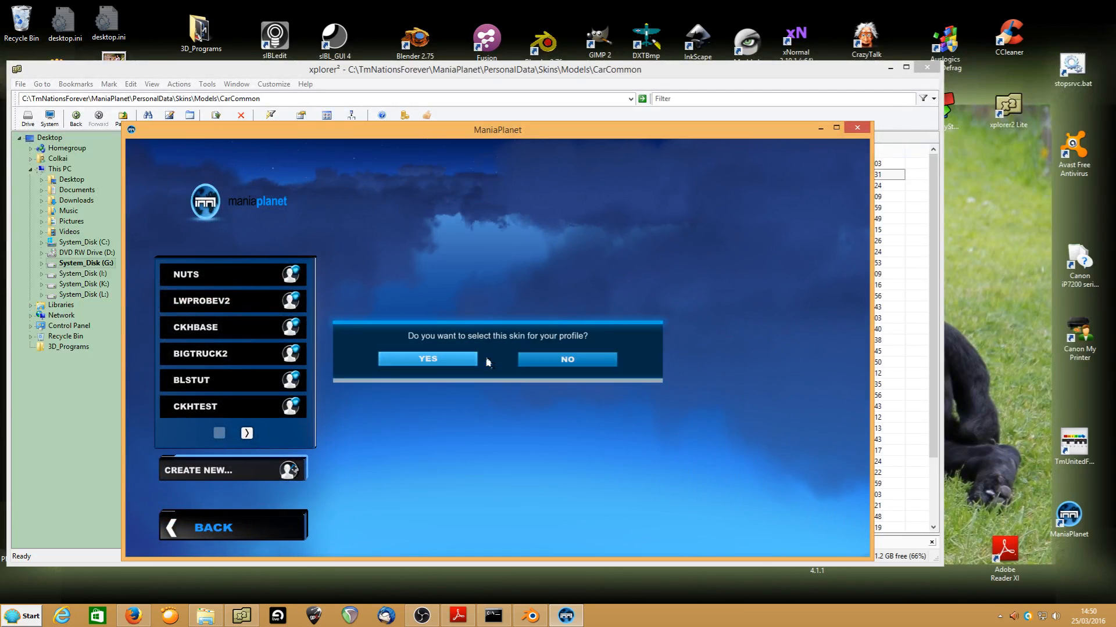
pyautogui.click(561, 360)
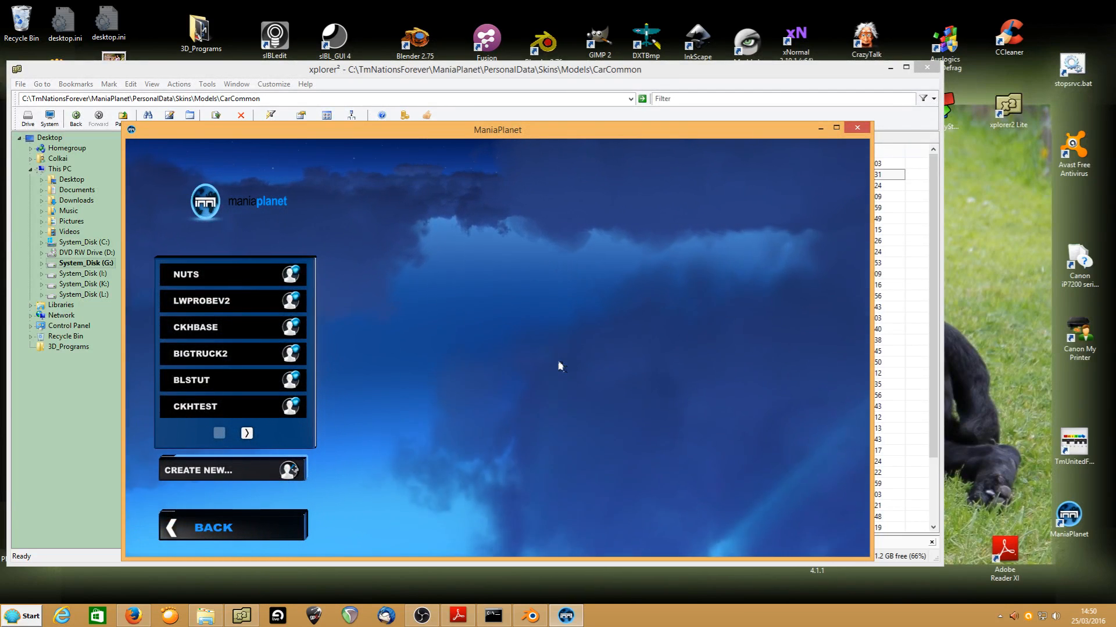
# - Leave the pack editing screen, enter TrackMania Canyon and open its car painting editor
pyautogui.click(249, 527)
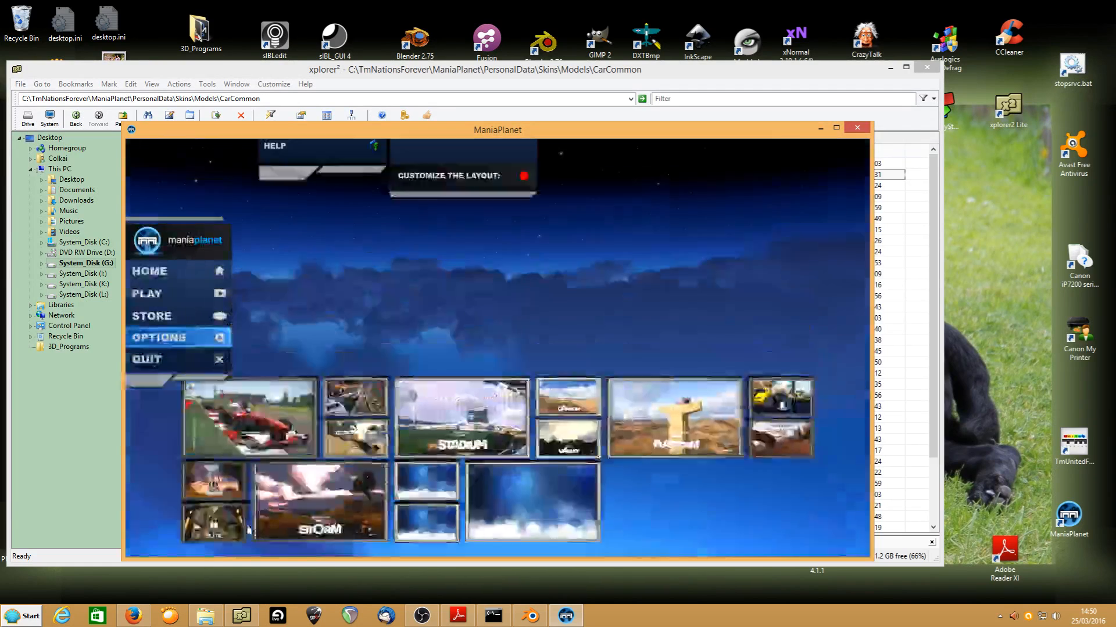
pyautogui.click(142, 294)
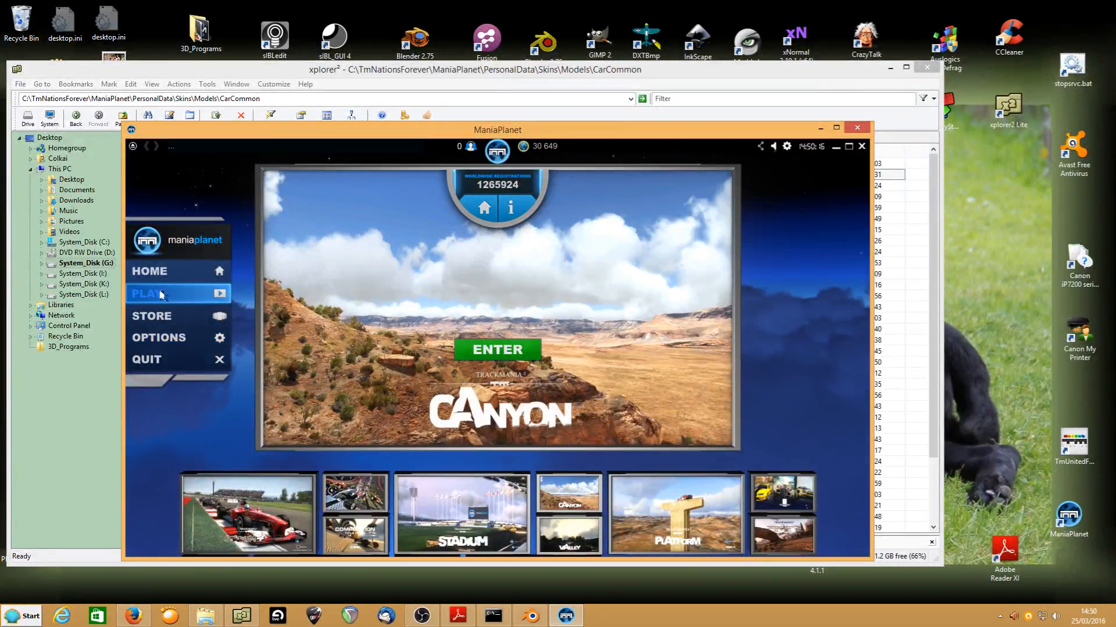
pyautogui.click(499, 356)
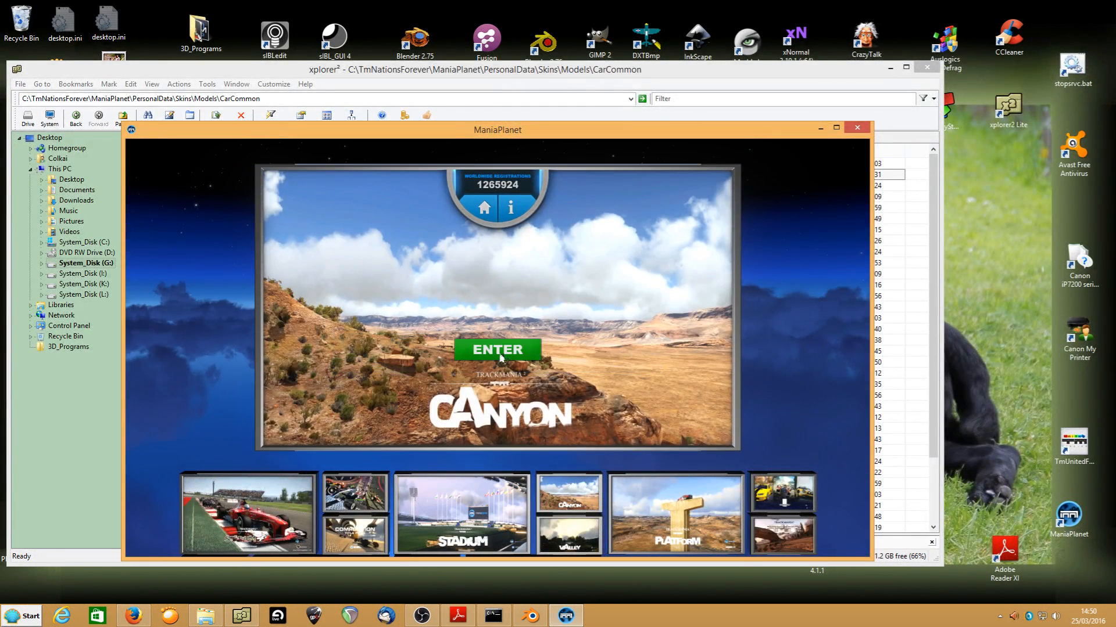
pyautogui.click(498, 354)
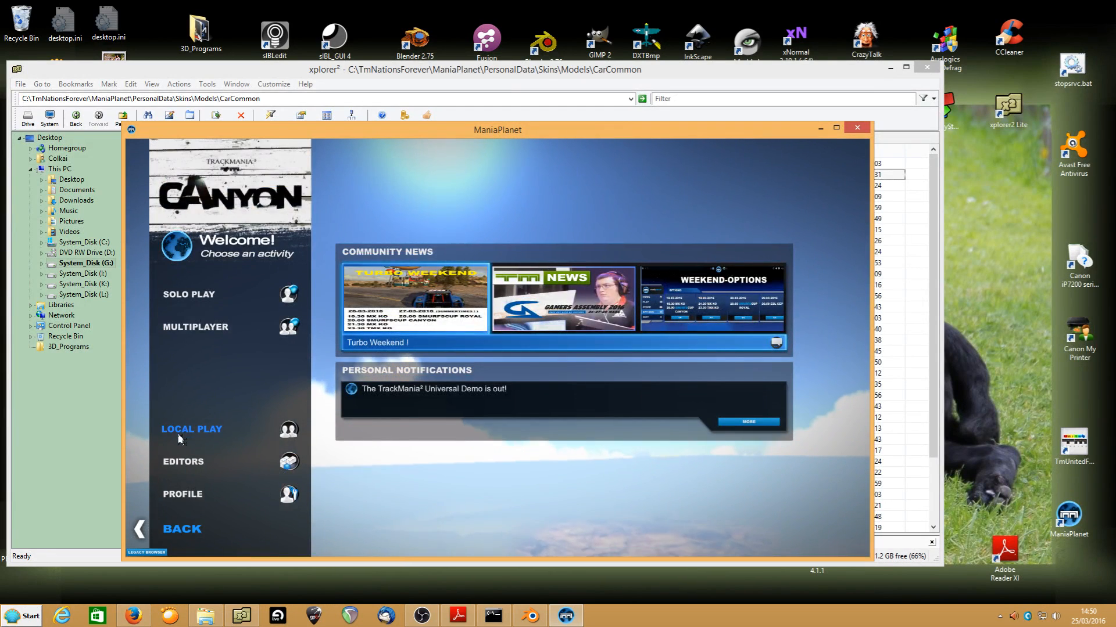
pyautogui.click(181, 457)
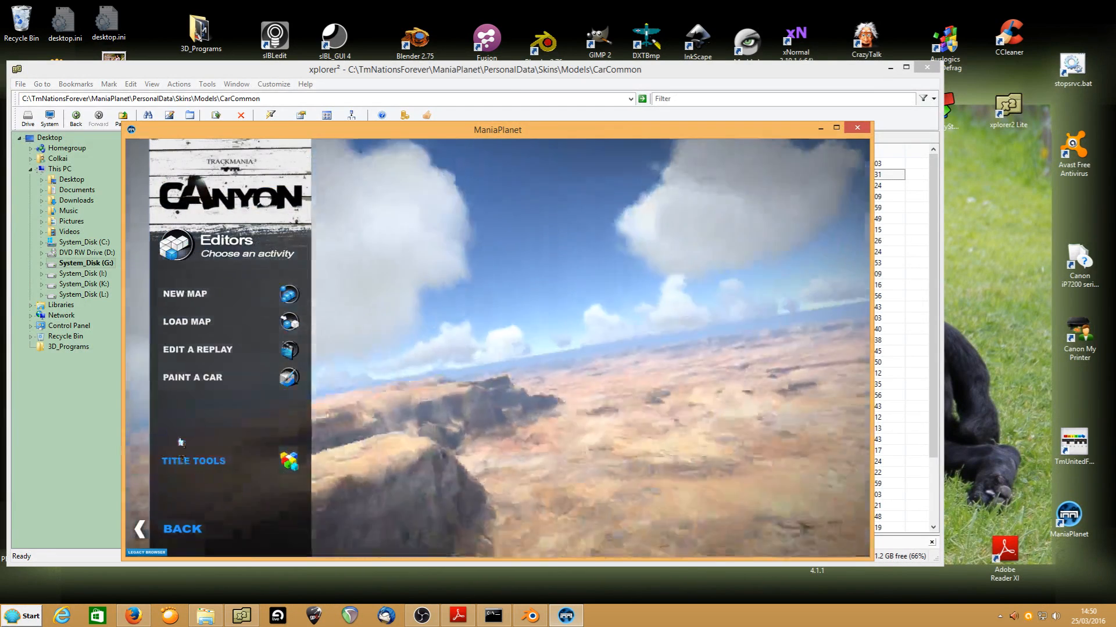
pyautogui.click(186, 378)
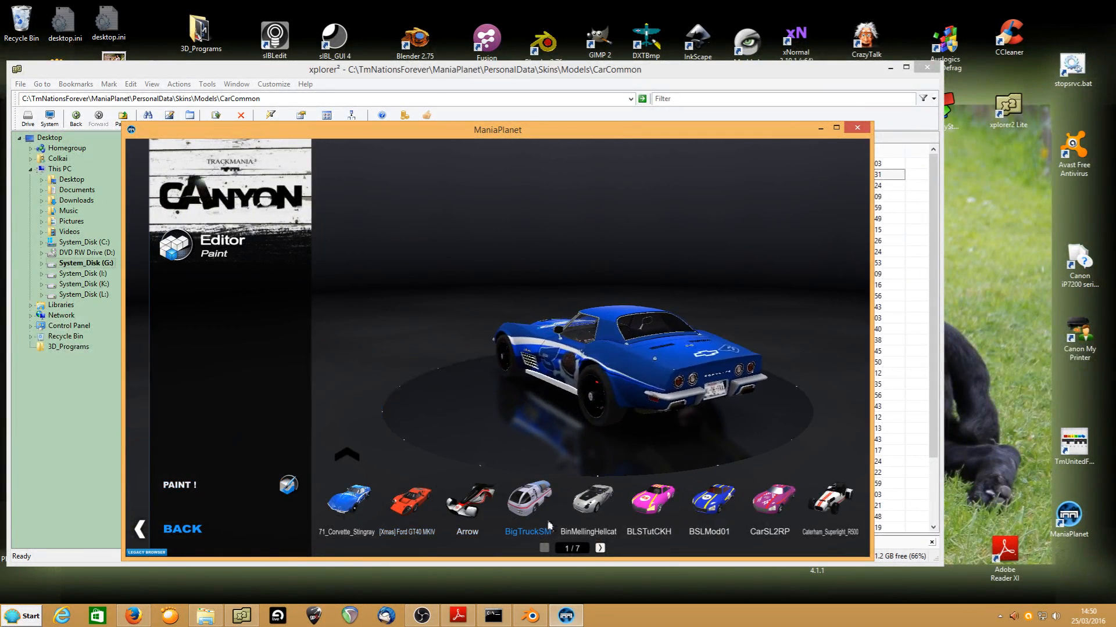
# - Browse the car list to the packed Probey* model and open that car for painting
pyautogui.click(600, 548)
pyautogui.click(599, 548)
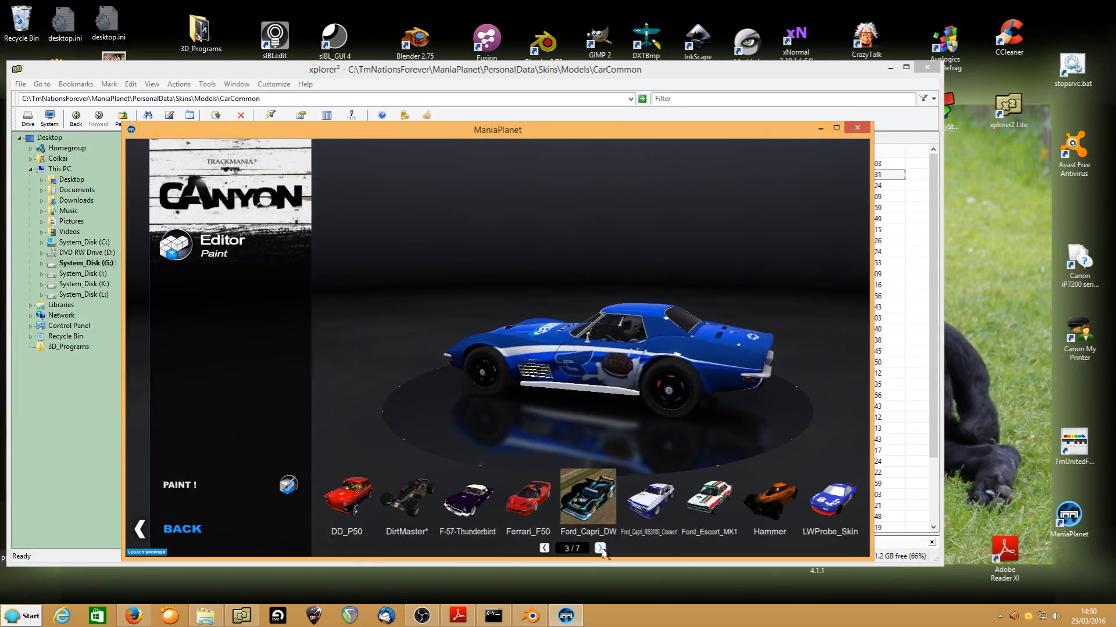
pyautogui.click(599, 548)
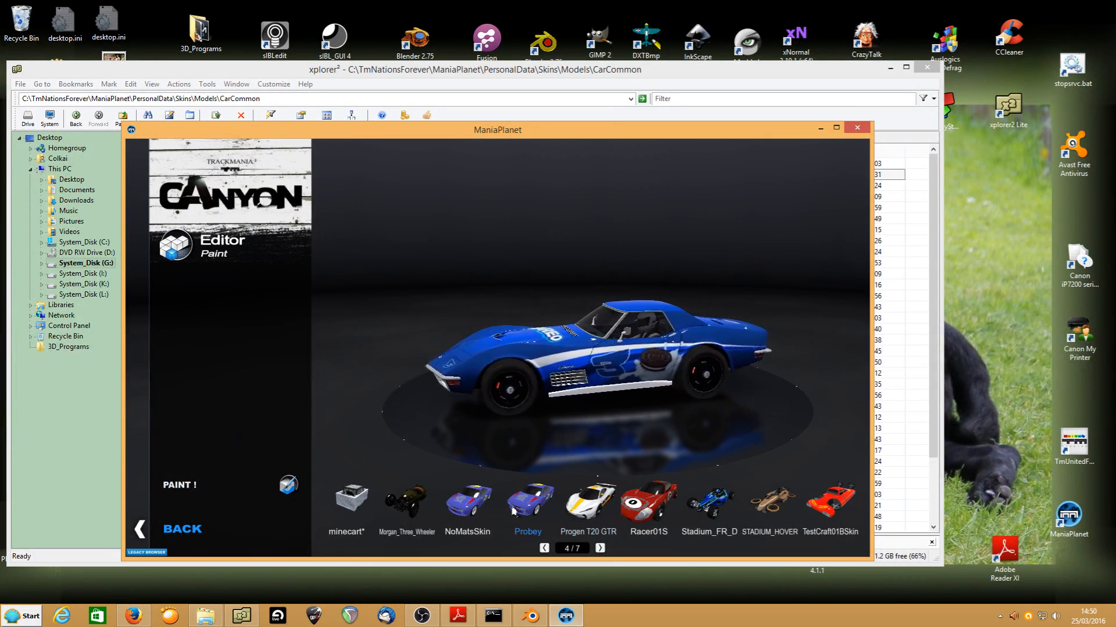
pyautogui.click(600, 548)
pyautogui.click(600, 548)
pyautogui.click(599, 548)
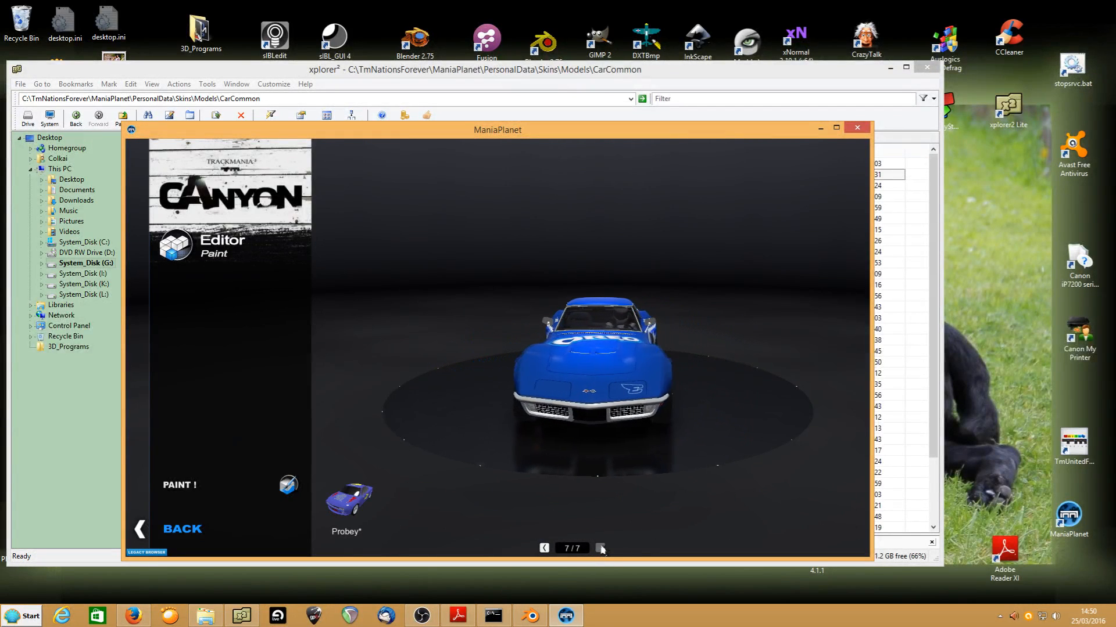
pyautogui.click(339, 510)
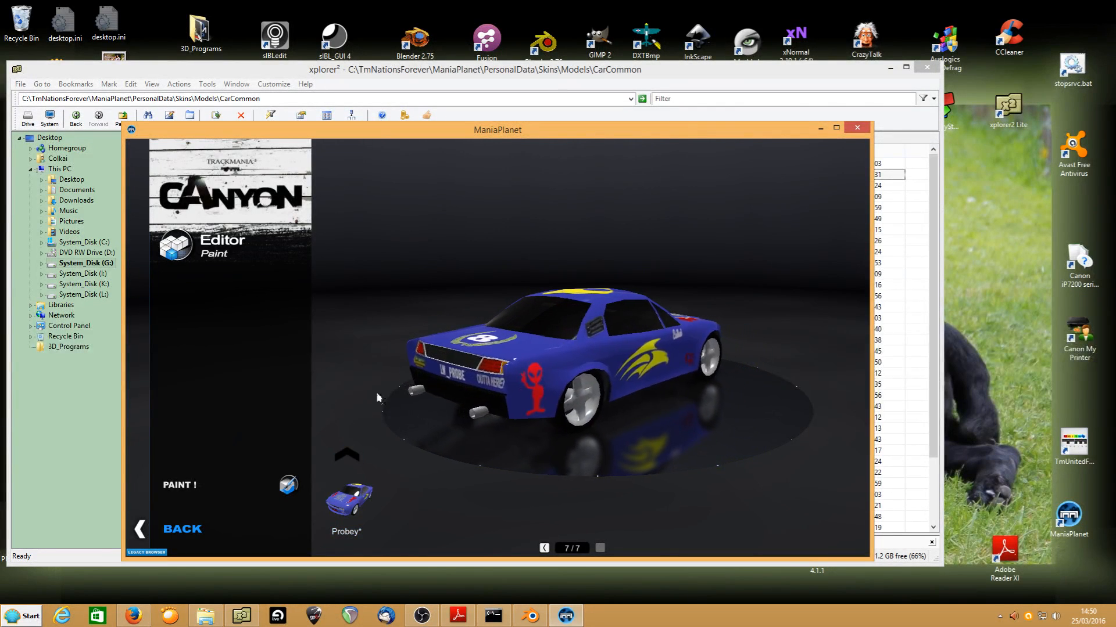
pyautogui.click(179, 487)
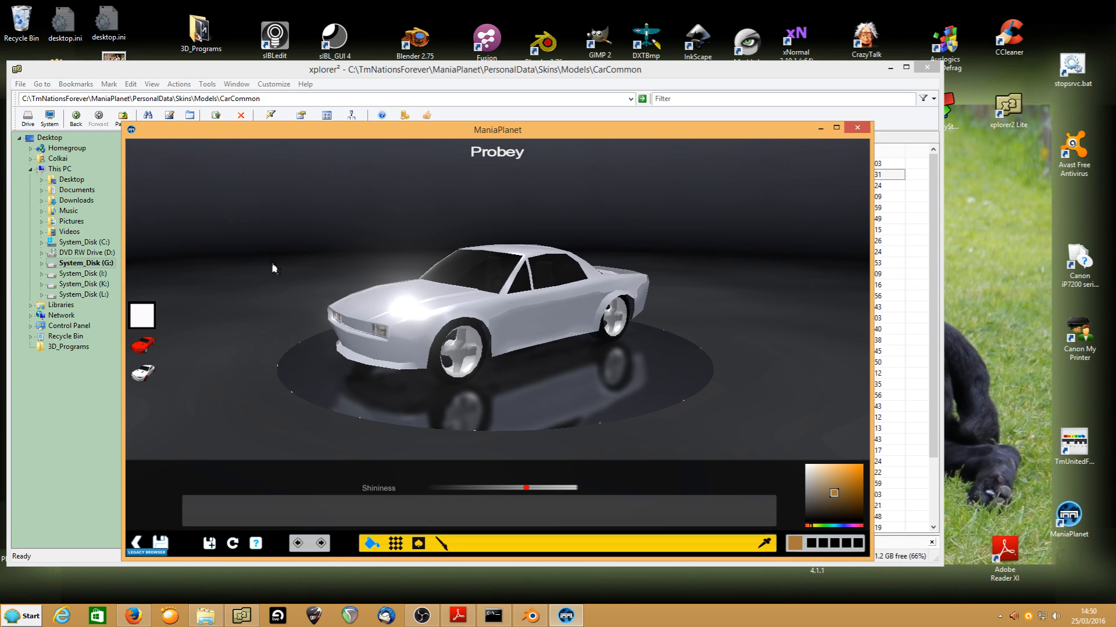
# - Save the car skin as Skins\Models\CarCommon\ProbeySkin and quit ManiaPlanet
pyautogui.click(209, 545)
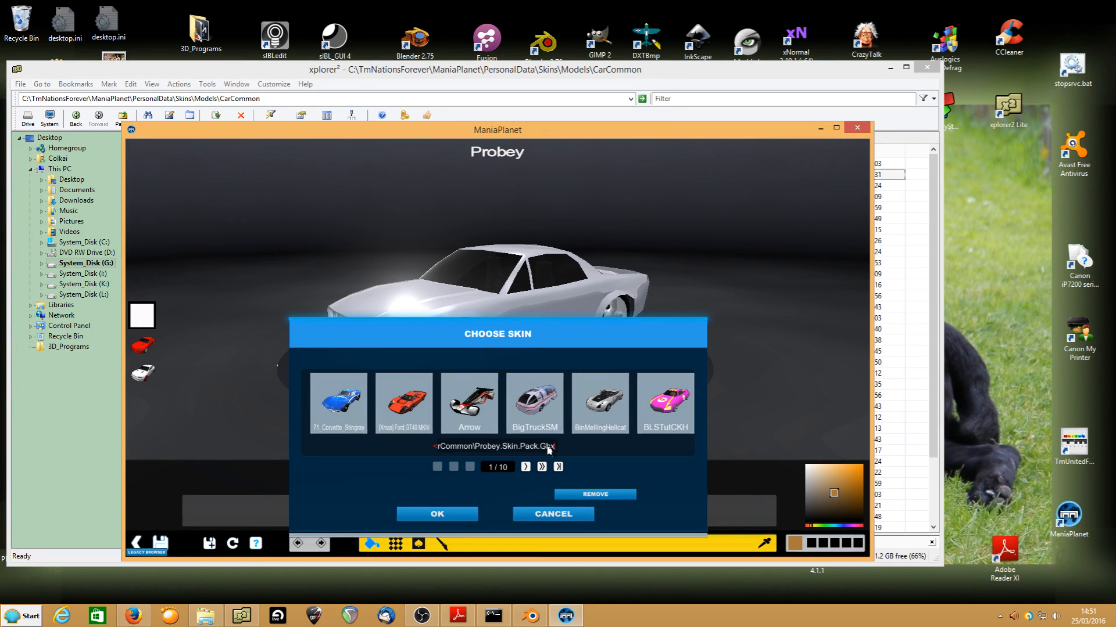
pyautogui.press('BackSpace')
pyautogui.press('BackSpace')
pyautogui.press('BackSpace')
pyautogui.press('BackSpace')
pyautogui.press('BackSpace')
pyautogui.press('BackSpace')
pyautogui.press('BackSpace')
pyautogui.press('BackSpace')
pyautogui.press('BackSpace')
pyautogui.press('BackSpace')
pyautogui.press('Return')
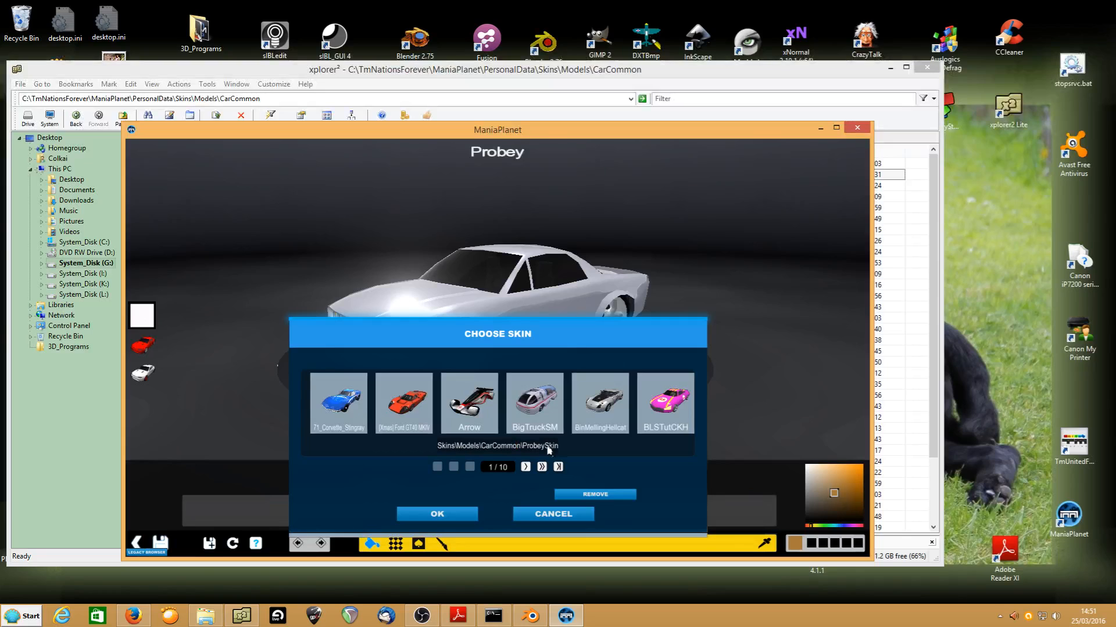
pyautogui.click(436, 514)
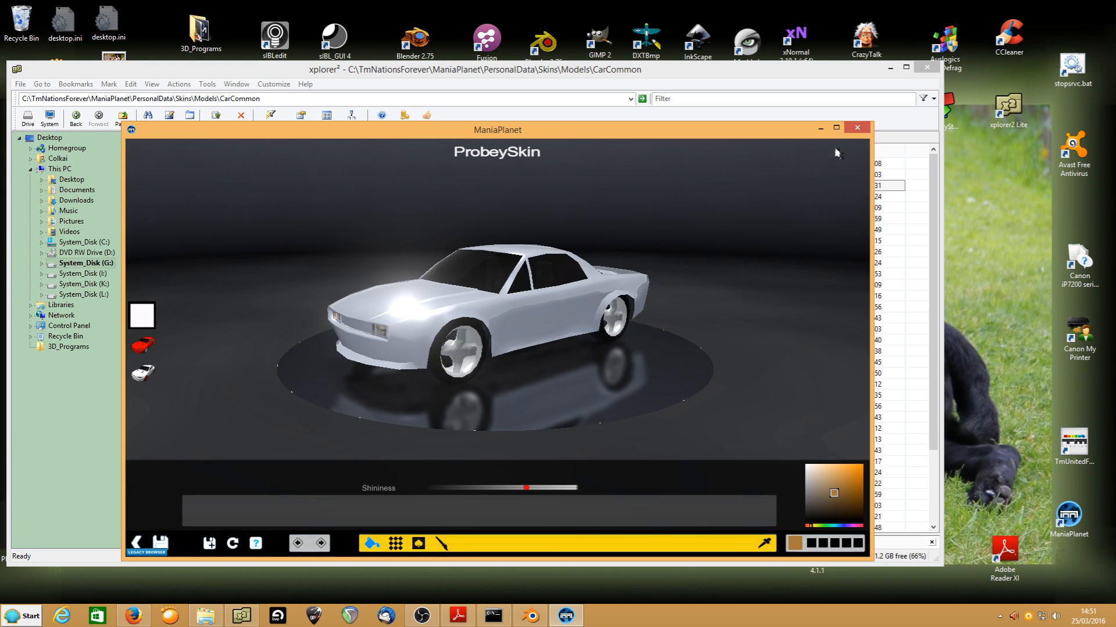
pyautogui.click(864, 129)
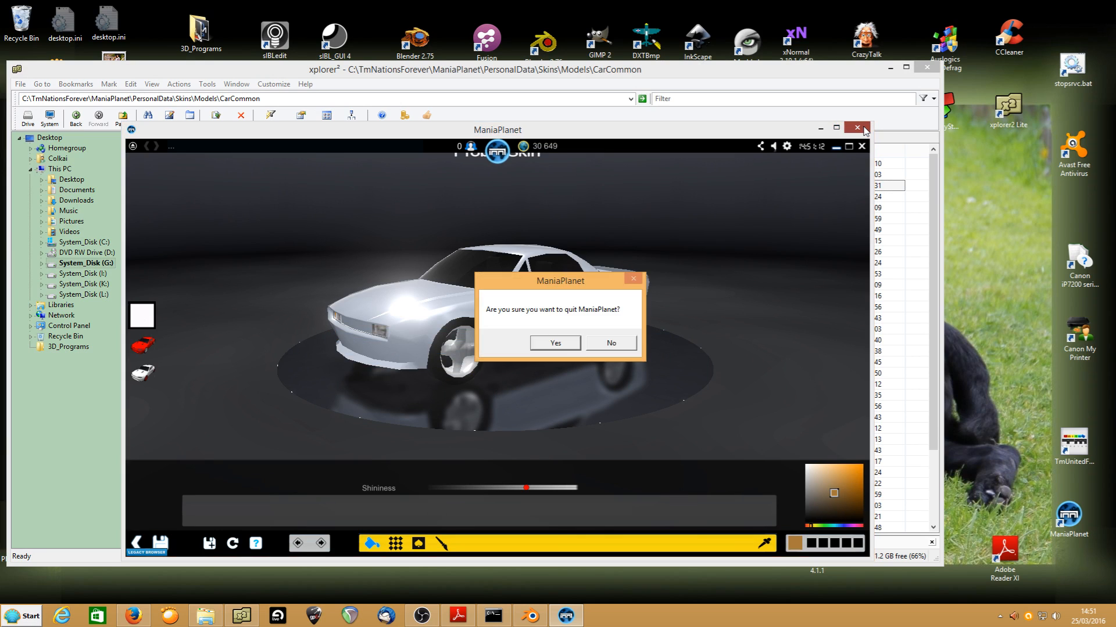
pyautogui.click(541, 349)
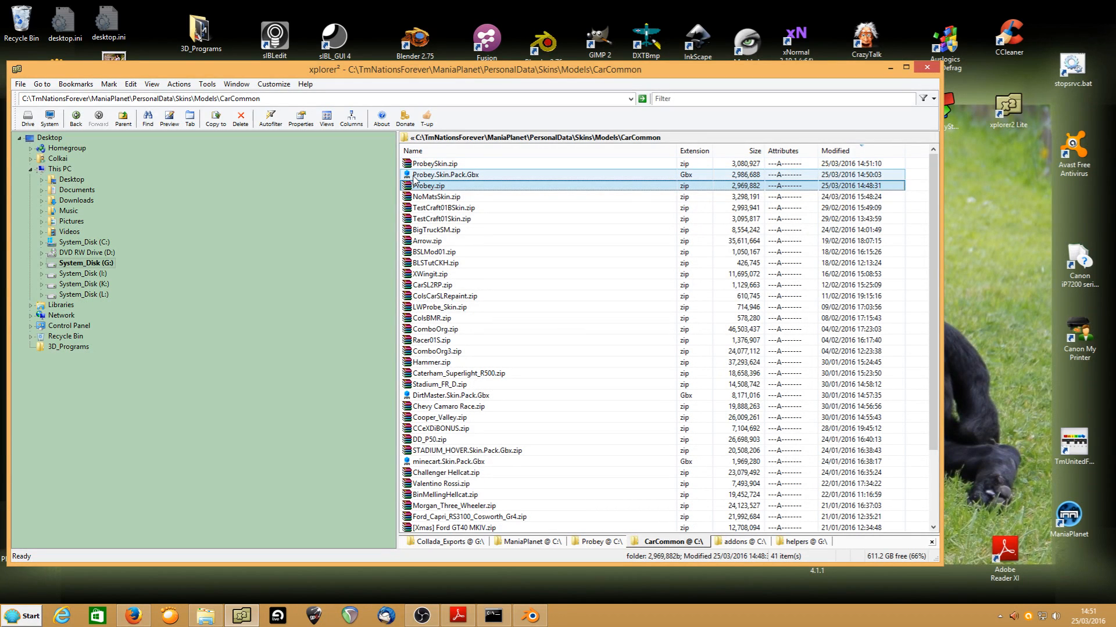
# - Move Probey.Skin.Pack.Gbx and Probey.zip from CarCommon into the TrackMania_Tests\TEMP folder
pyautogui.keyDown('ctrl'); pyautogui.click(414, 175); pyautogui.keyUp('ctrl')
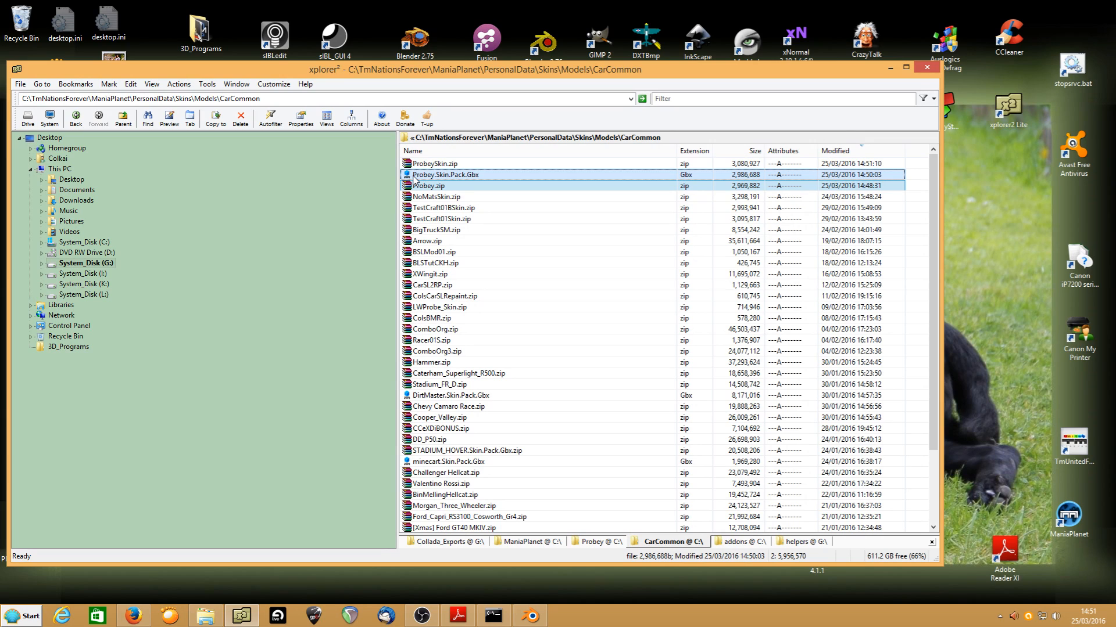
pyautogui.rightClick(414, 179)
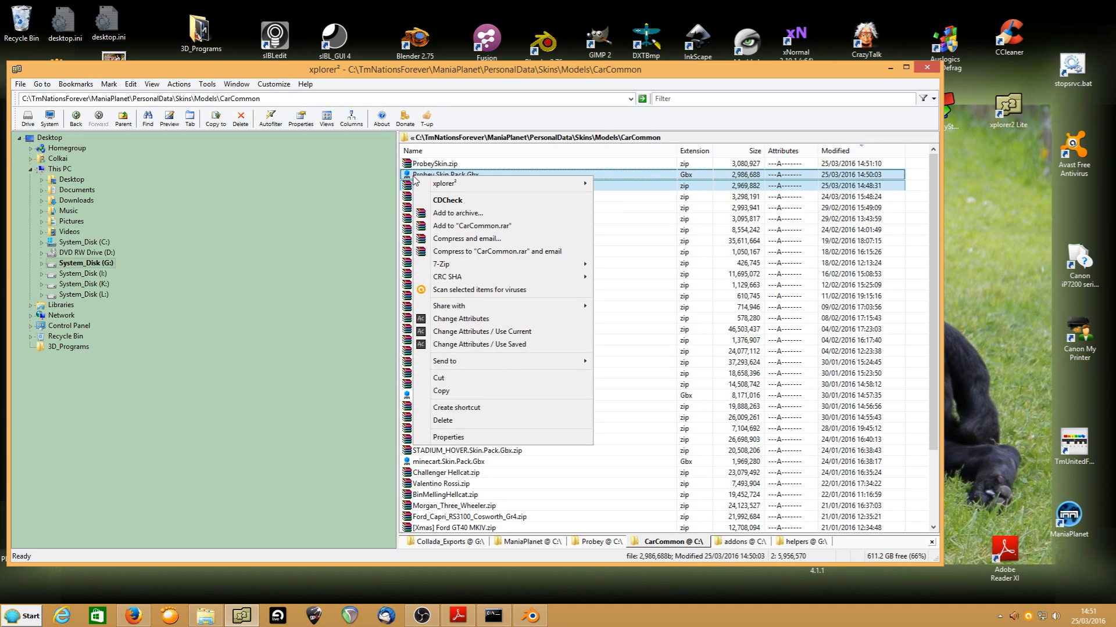
pyautogui.click(439, 378)
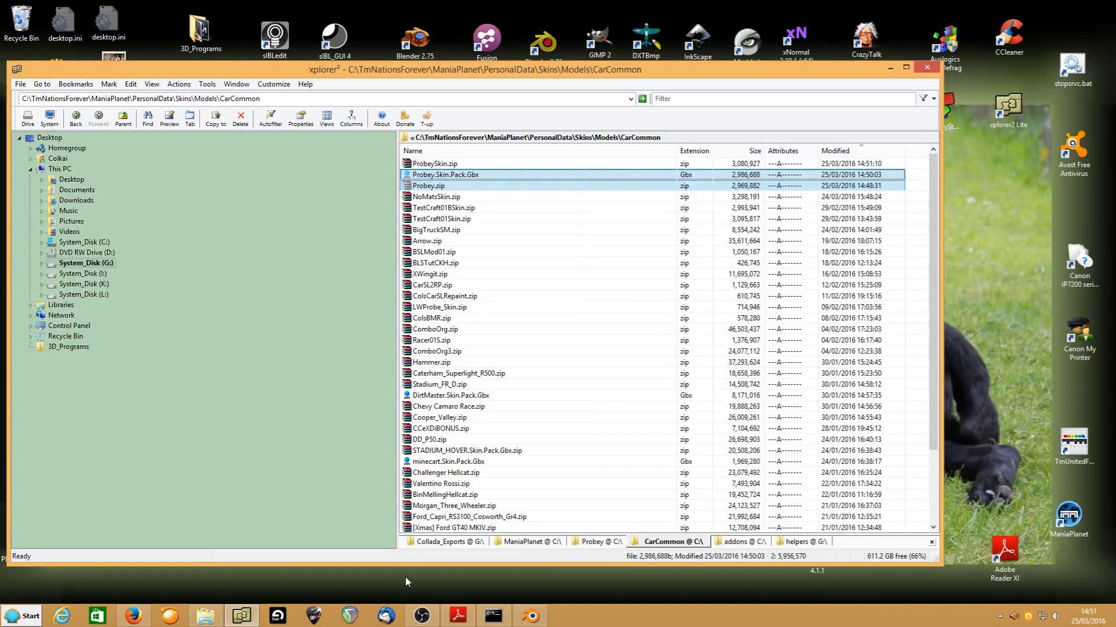
pyautogui.click(445, 541)
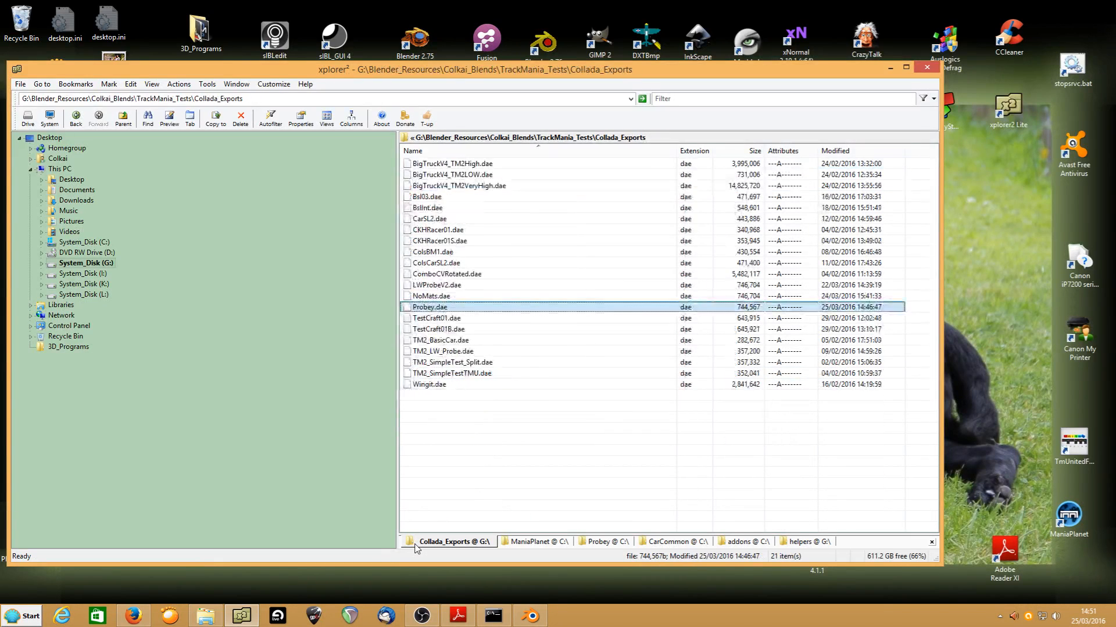
pyautogui.click(574, 138)
pyautogui.doubleClick(436, 185)
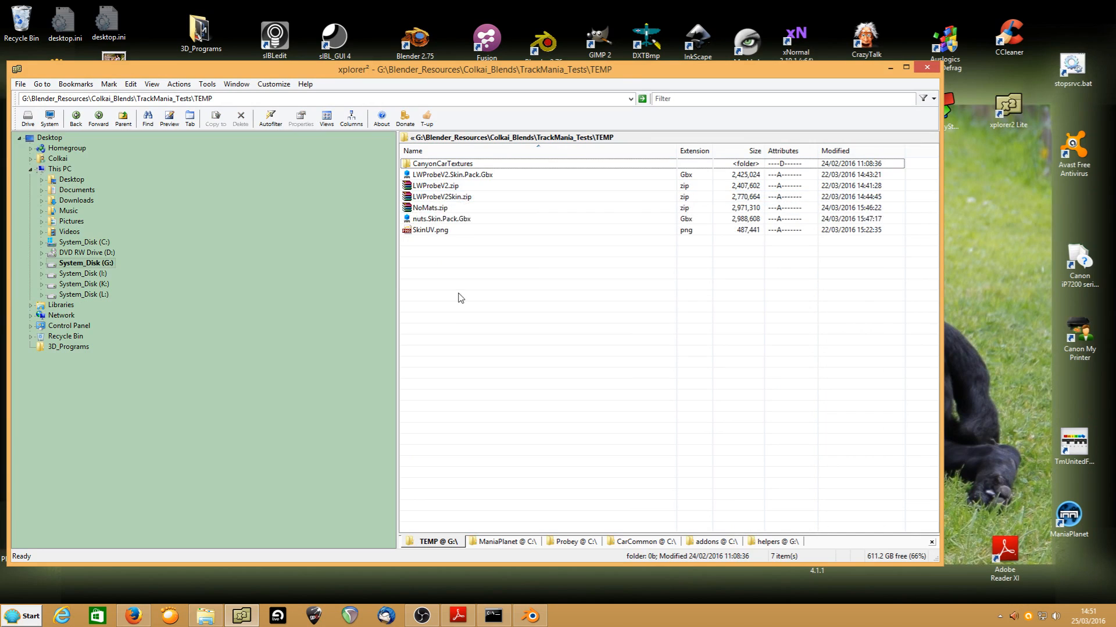
pyautogui.rightClick(458, 312)
pyautogui.click(472, 347)
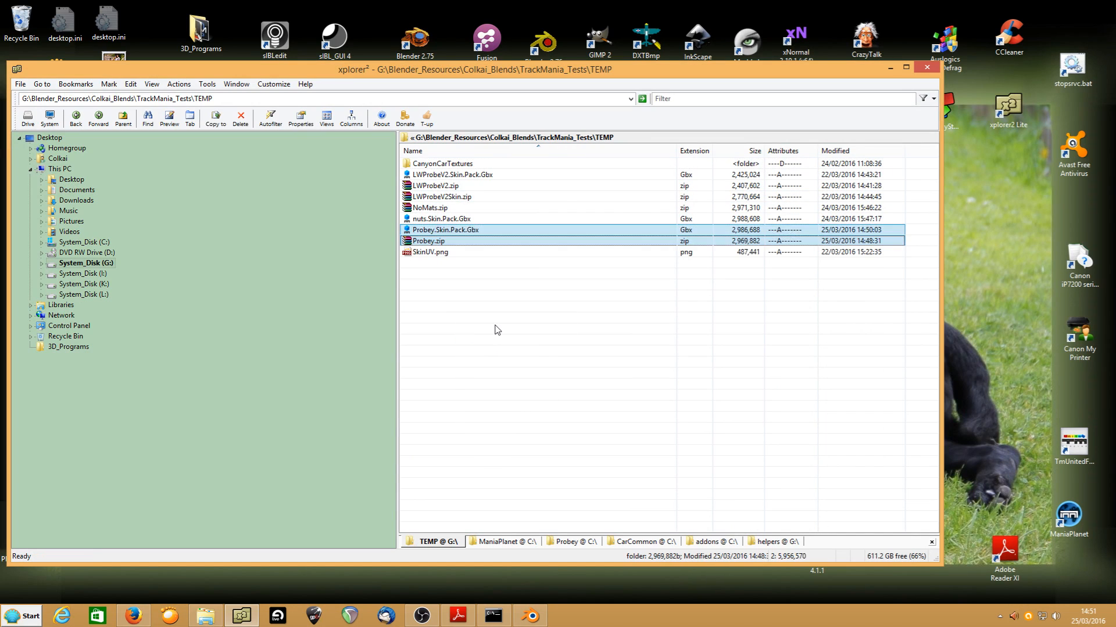
# - Open Probey.zip from TEMP and ProbeySkin.zip from CarCommon in WinRAR, and arrange the two archives side by side
pyautogui.click(430, 241)
pyautogui.rightClick(429, 241)
pyautogui.click(445, 265)
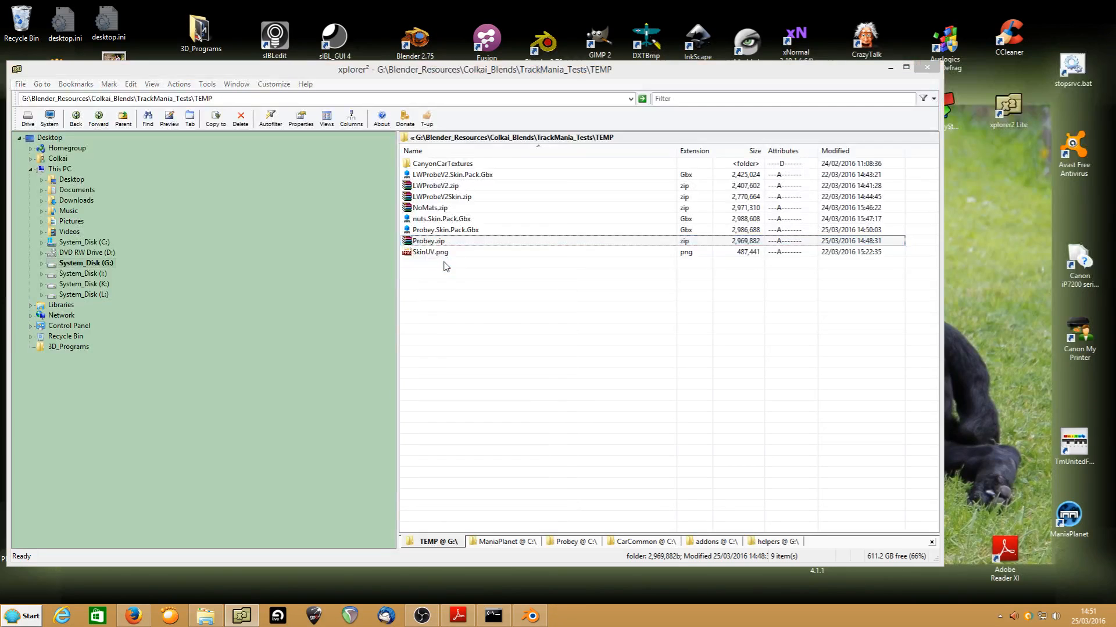
pyautogui.moveTo(306, 178); pyautogui.dragTo(791, 132)
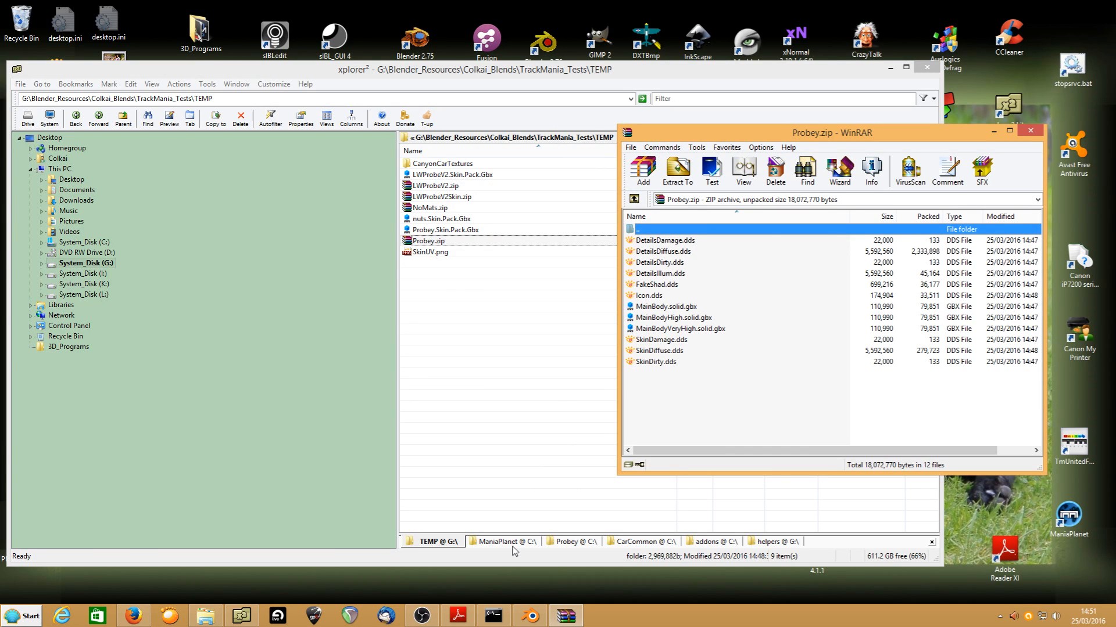
pyautogui.click(642, 544)
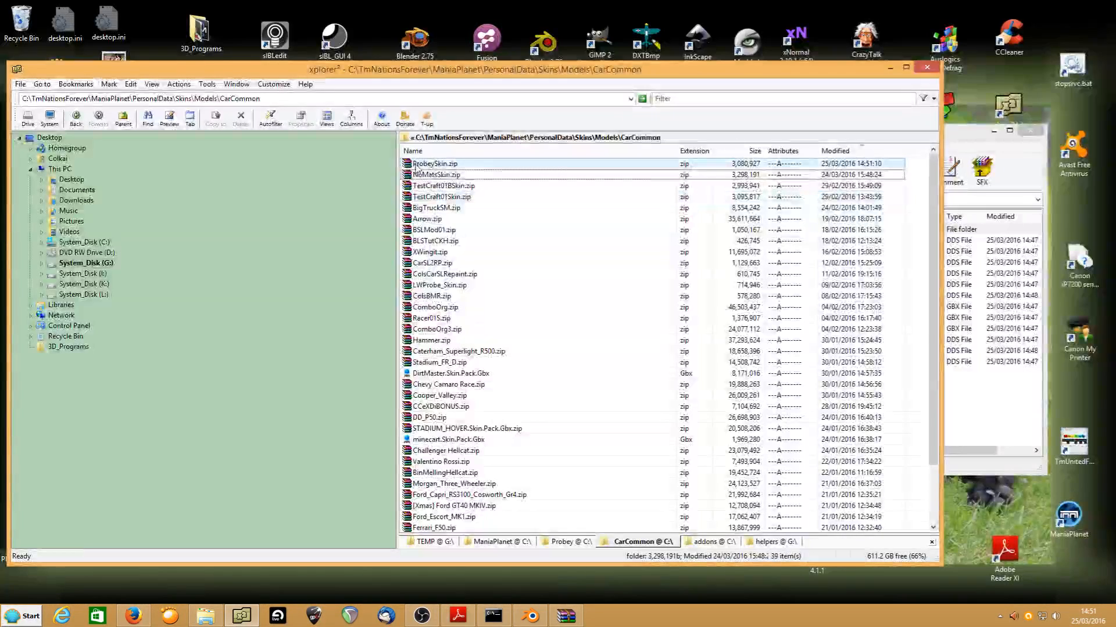
pyautogui.rightClick(416, 167)
pyautogui.click(430, 184)
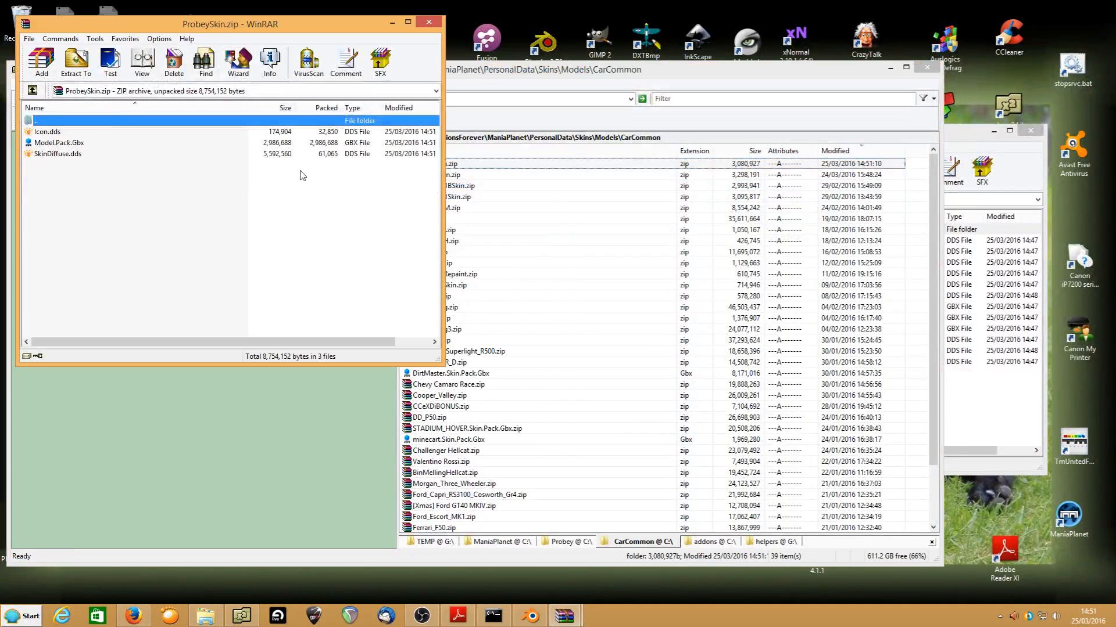
pyautogui.moveTo(154, 24); pyautogui.dragTo(463, 131)
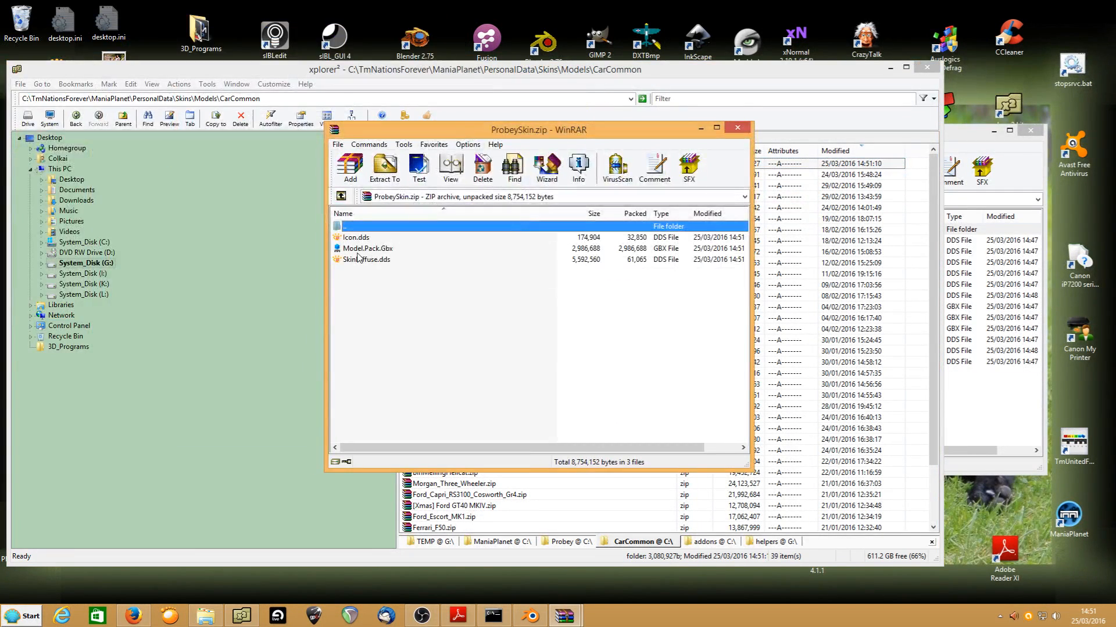
pyautogui.click(969, 134)
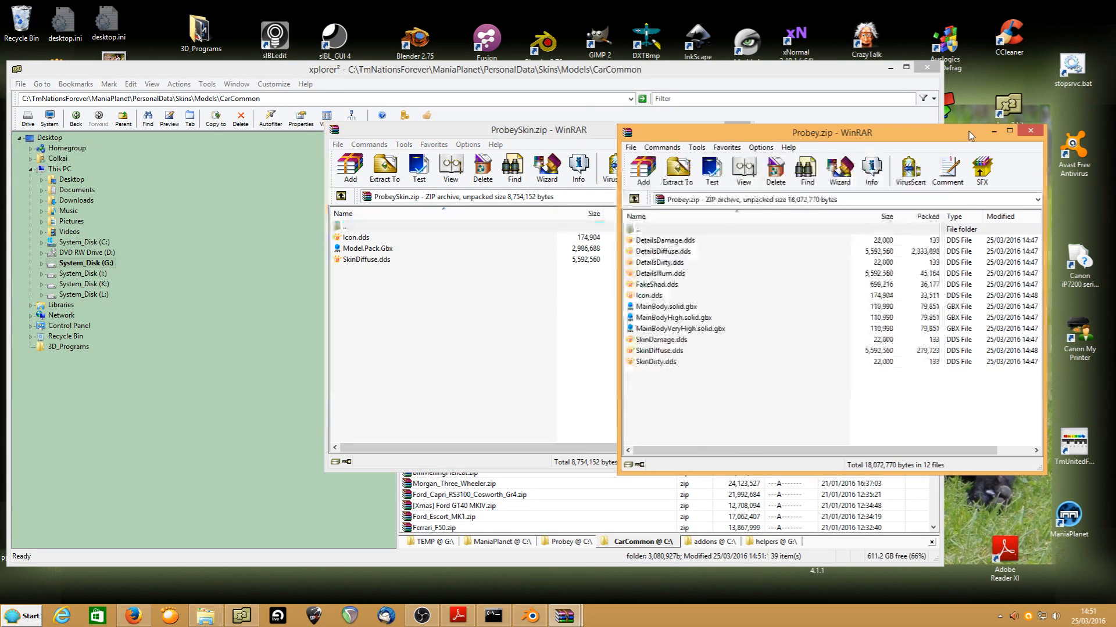
pyautogui.moveTo(464, 138); pyautogui.dragTo(320, 134)
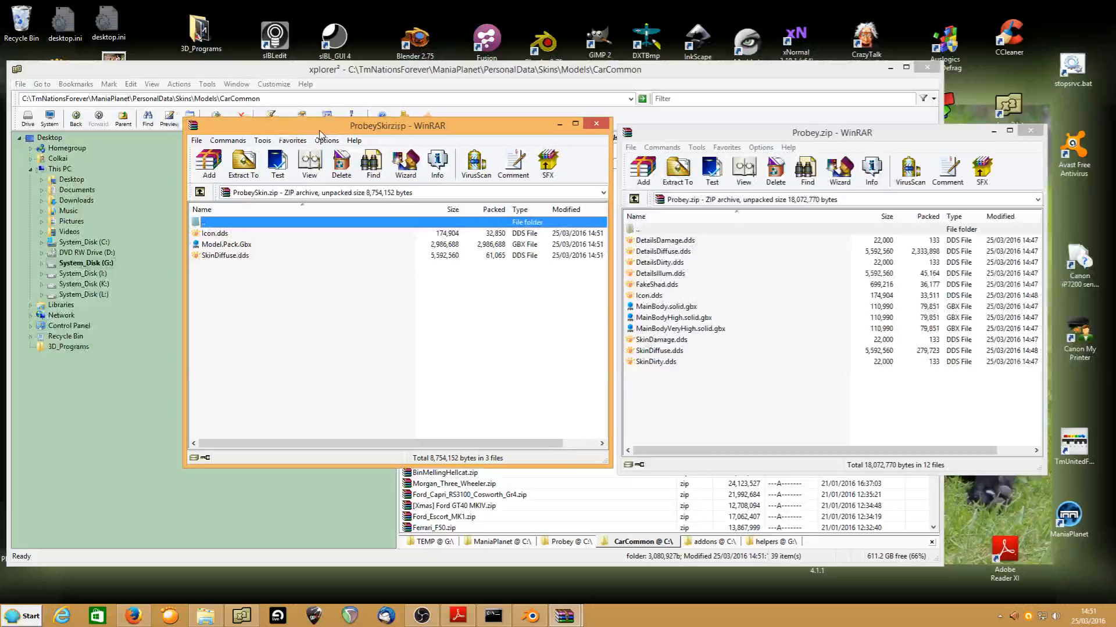
# - Replace SkinDiffuse.dds in ProbeySkin.zip with the copy from Probey.zip, and close both archives
pyautogui.click(218, 245)
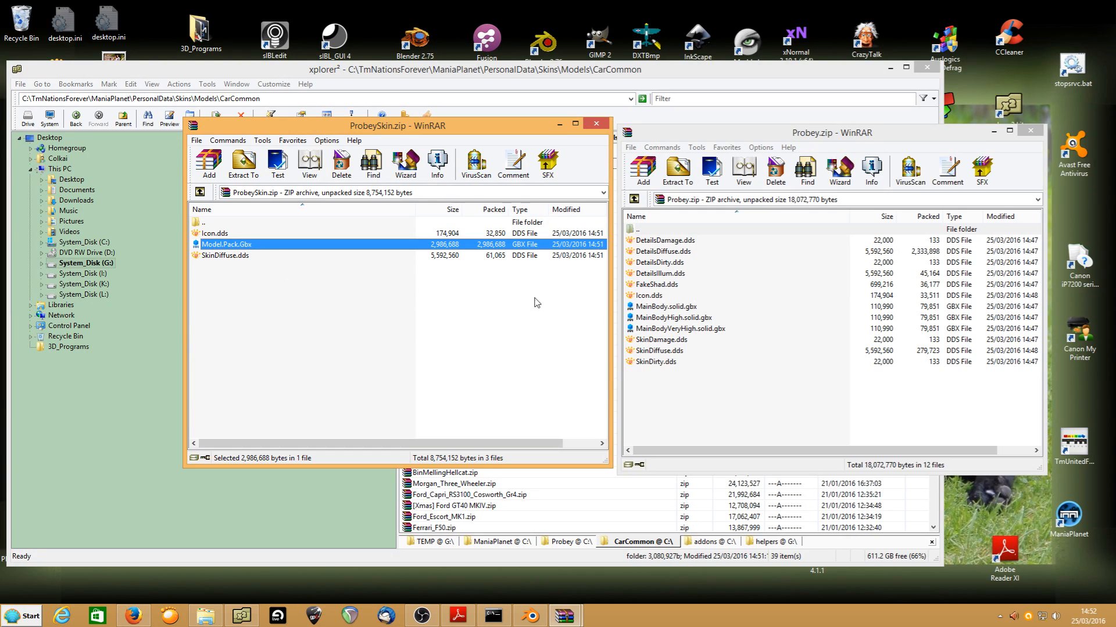
pyautogui.click(653, 350)
pyautogui.moveTo(653, 350); pyautogui.dragTo(276, 324)
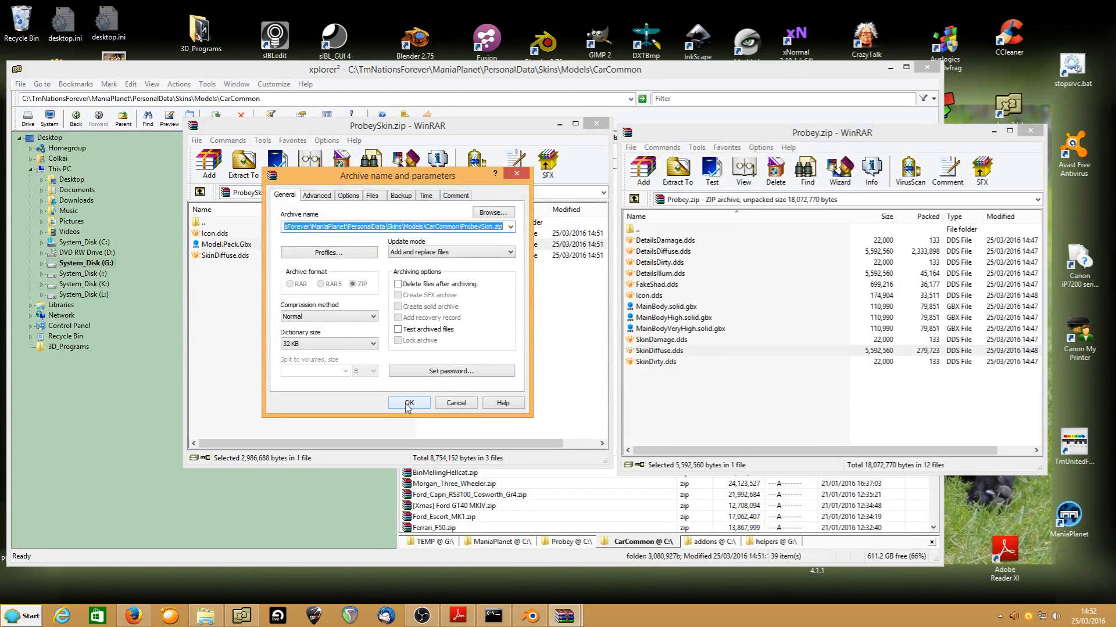
pyautogui.click(408, 403)
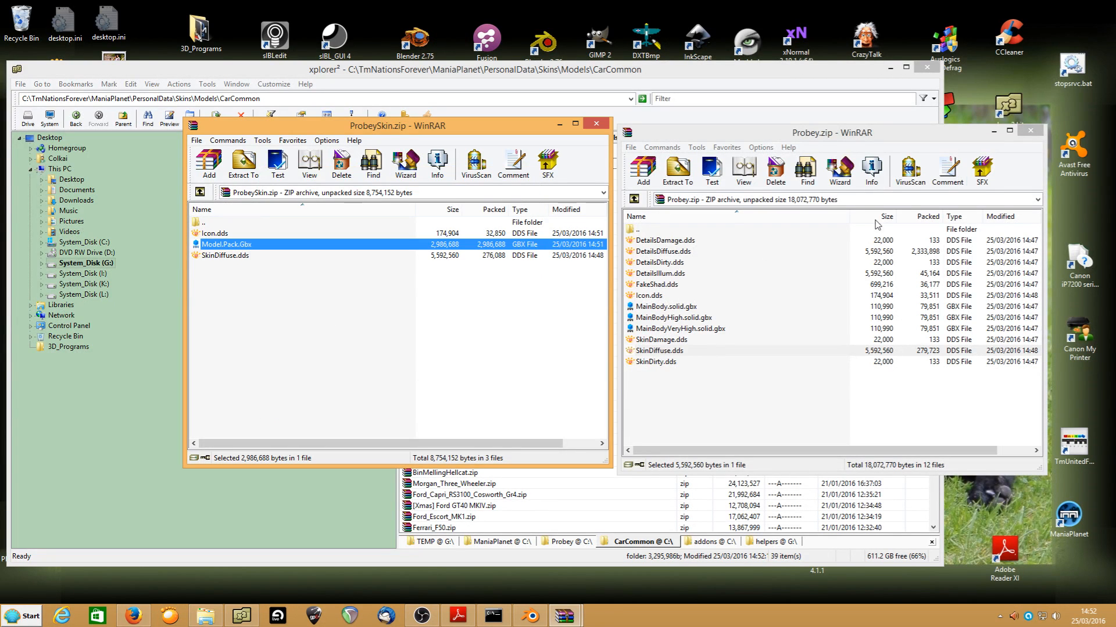
pyautogui.click(1031, 132)
pyautogui.click(605, 123)
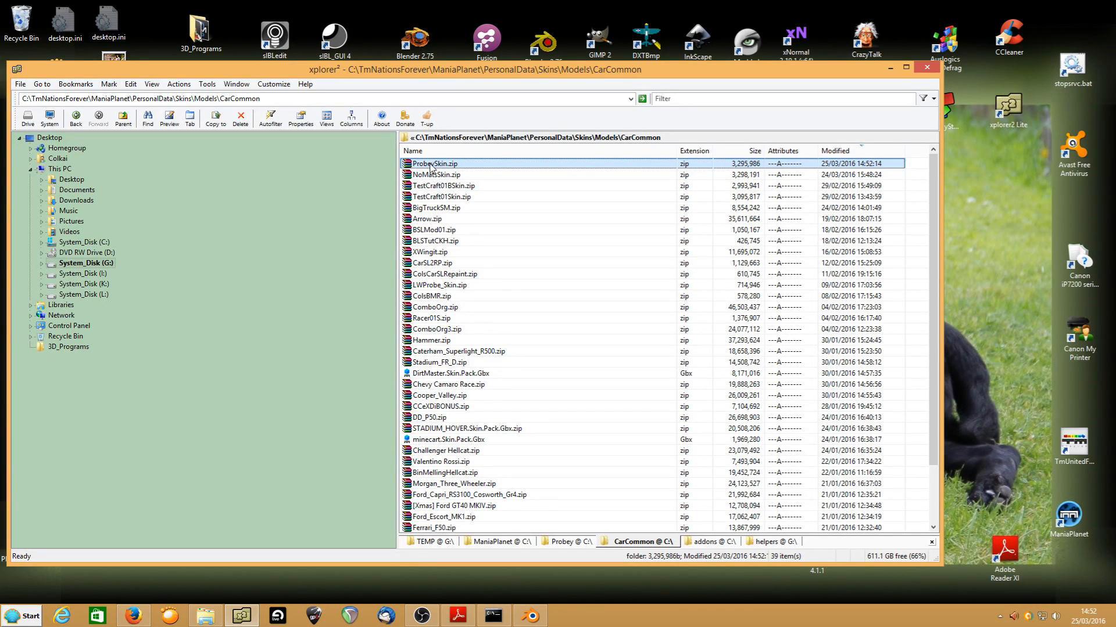
# - Launch ManiaPlanet, connect online, and open the car painting editor of TrackMania Canyon
pyautogui.doubleClick(1068, 516)
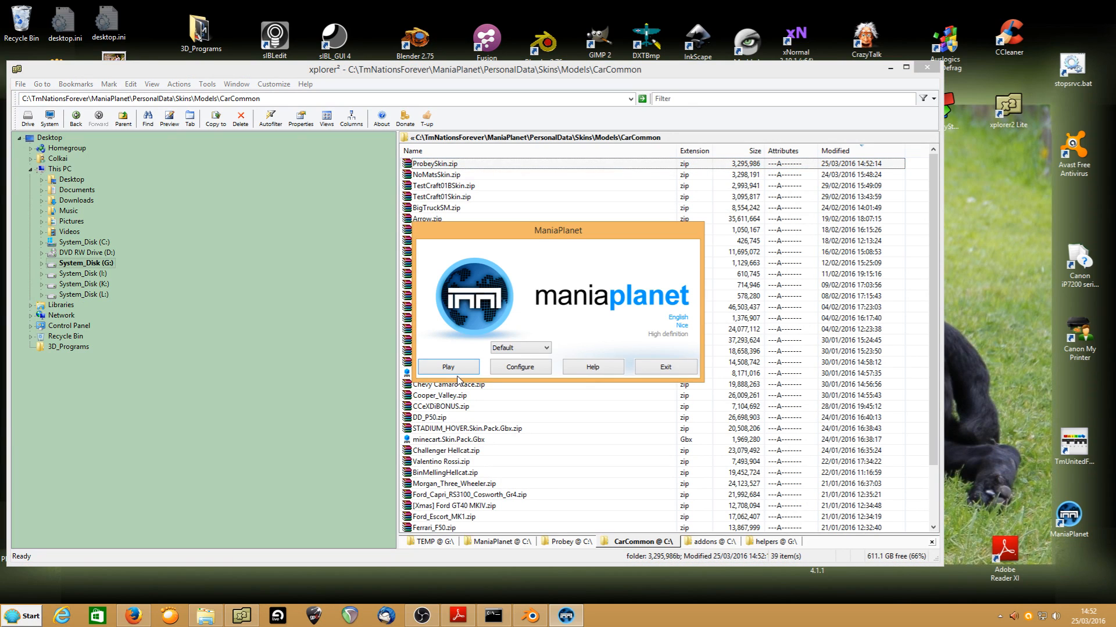
pyautogui.click(457, 373)
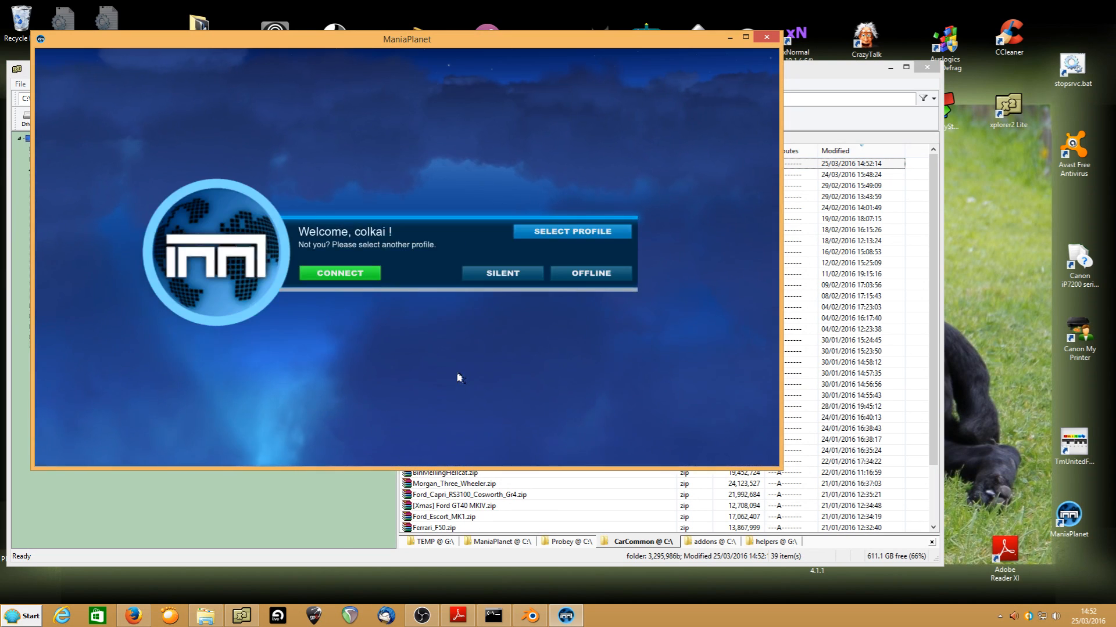
pyautogui.click(350, 274)
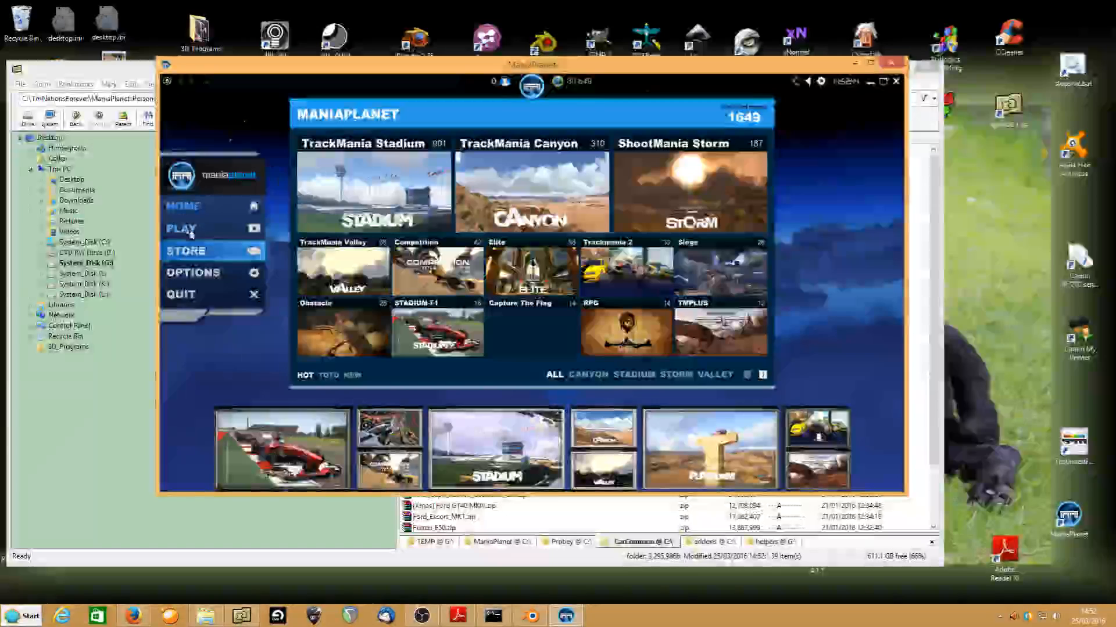
pyautogui.click(186, 229)
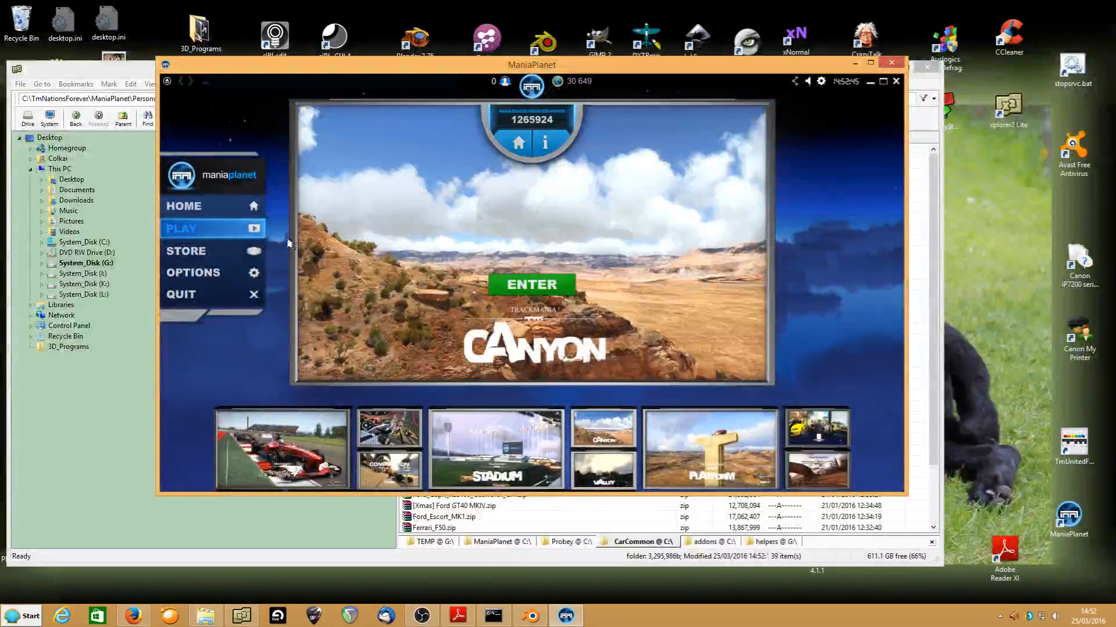
pyautogui.click(530, 284)
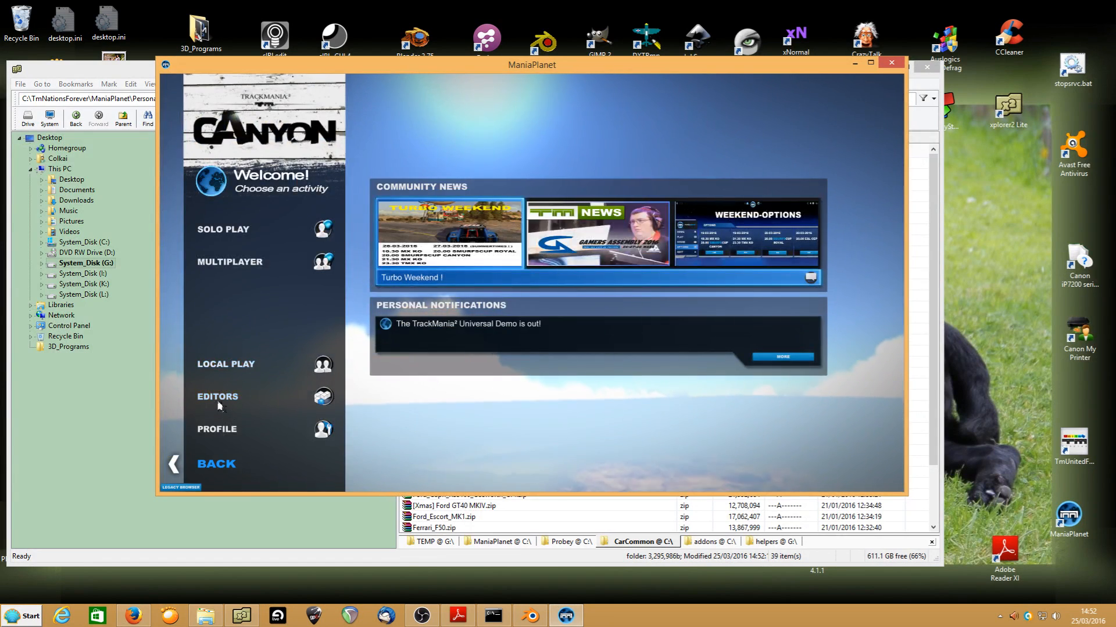
pyautogui.click(219, 405)
pyautogui.click(214, 312)
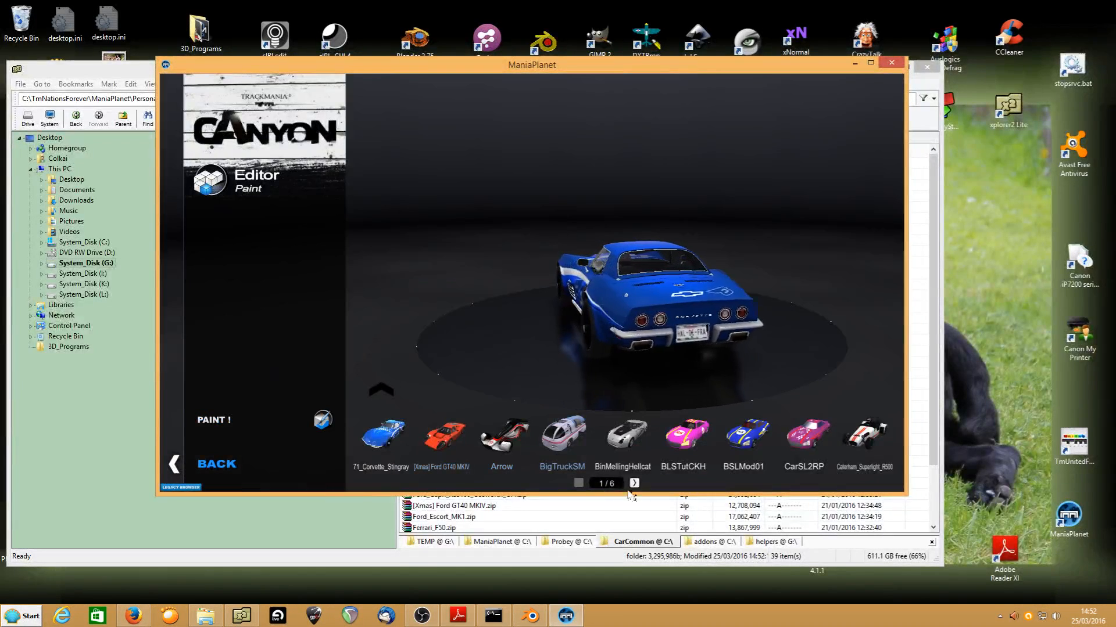
# - Select ProbeySkin on page 4 of the car list and open it for painting
pyautogui.click(633, 483)
pyautogui.click(634, 483)
pyautogui.click(634, 483)
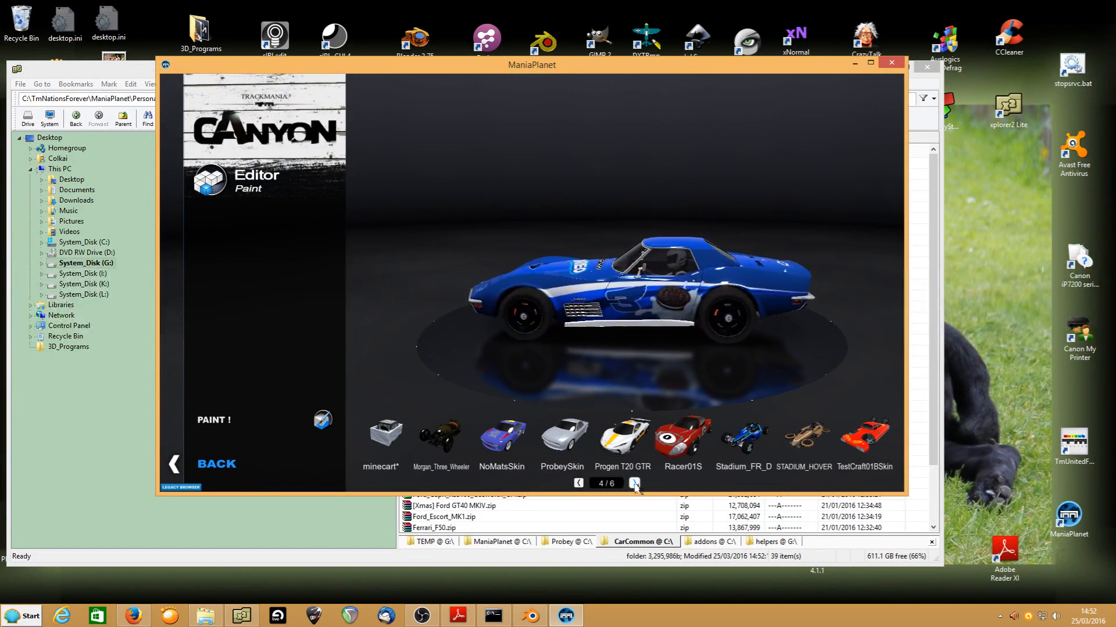
pyautogui.click(564, 443)
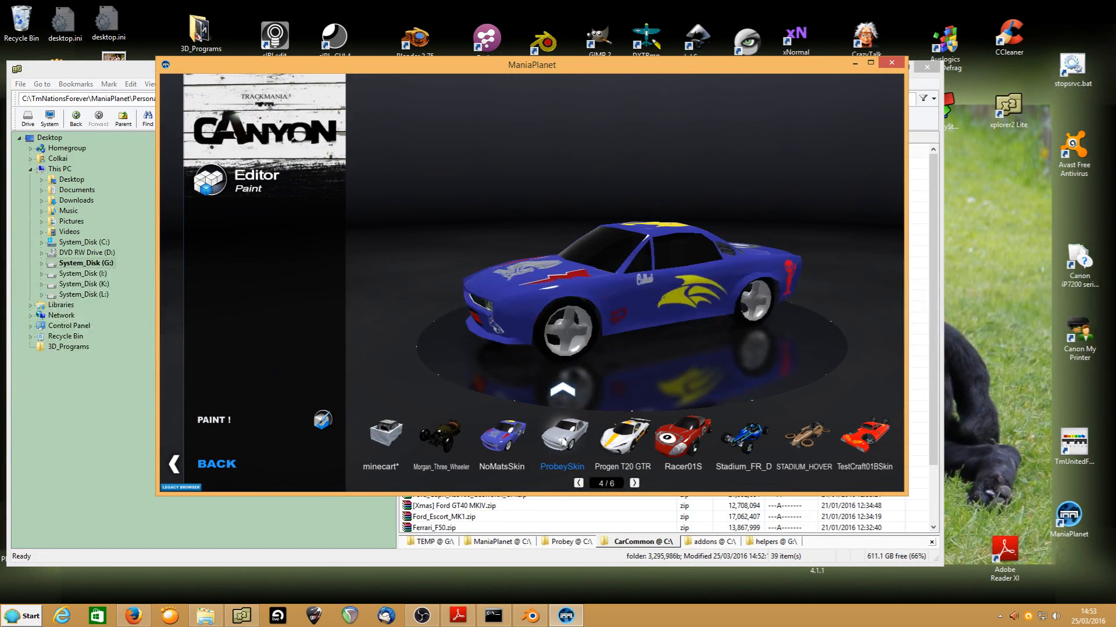
pyautogui.click(200, 420)
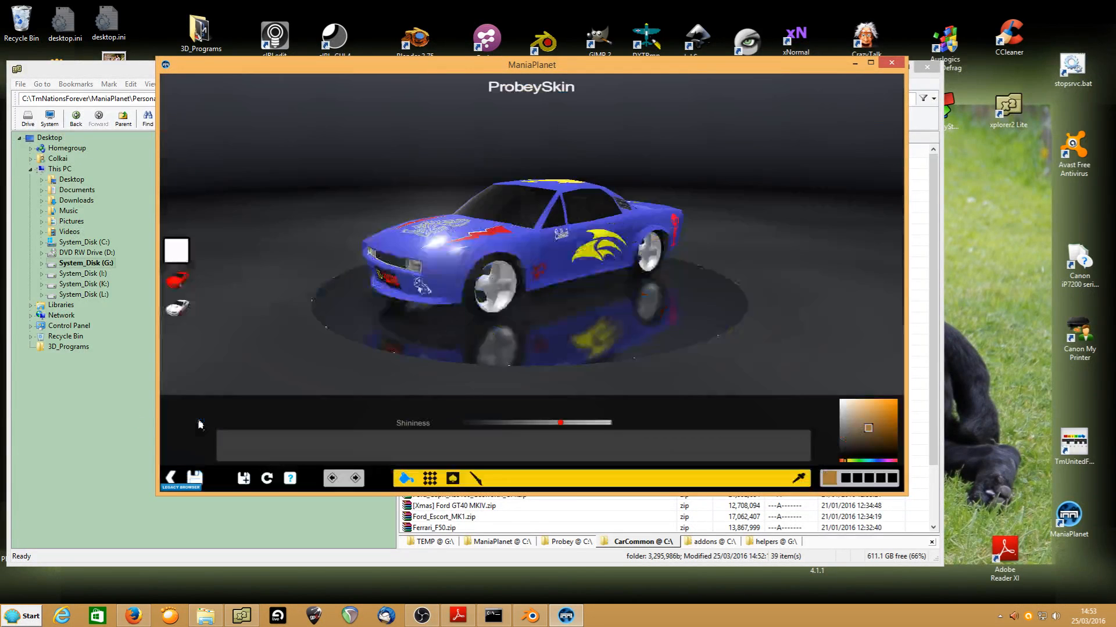
# - Save the ProbeySkin paint work without changes and return to the car list
pyautogui.click(195, 477)
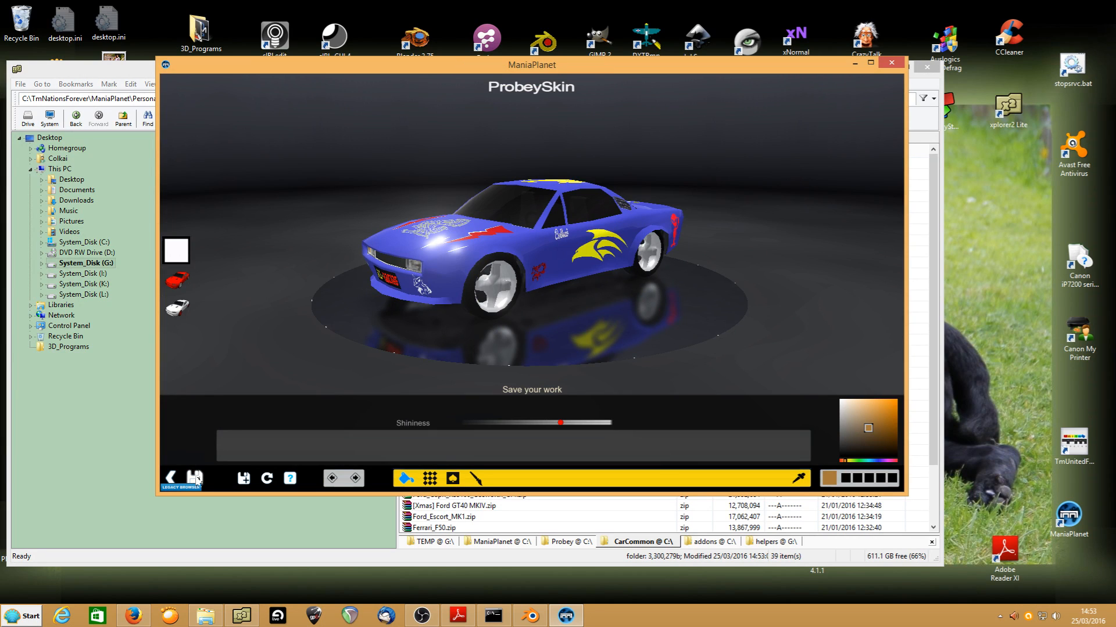
pyautogui.click(197, 479)
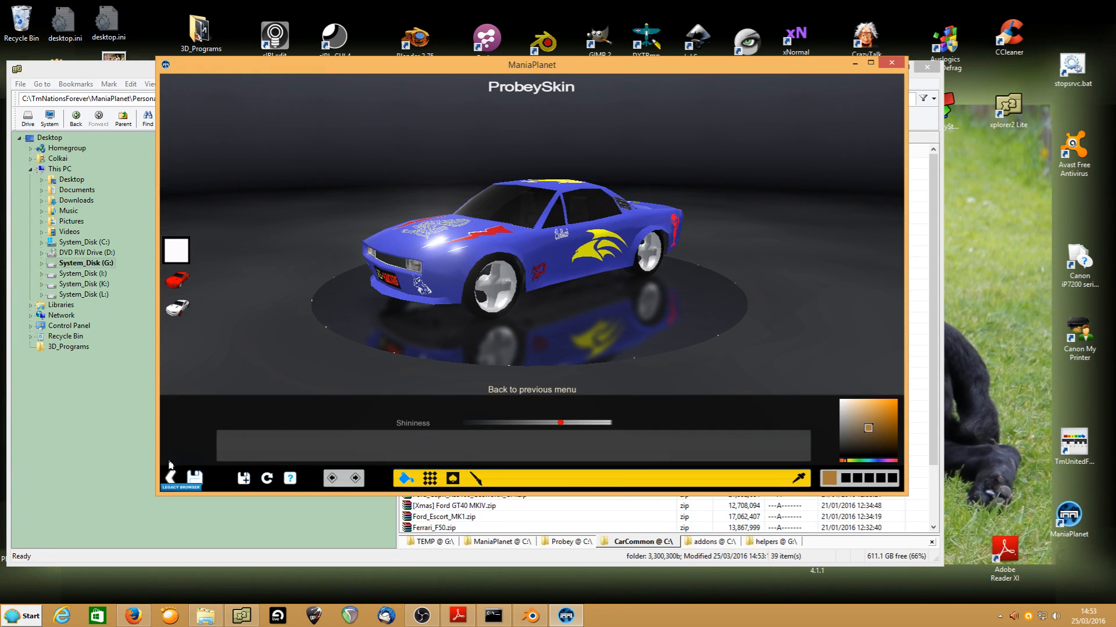
pyautogui.click(170, 477)
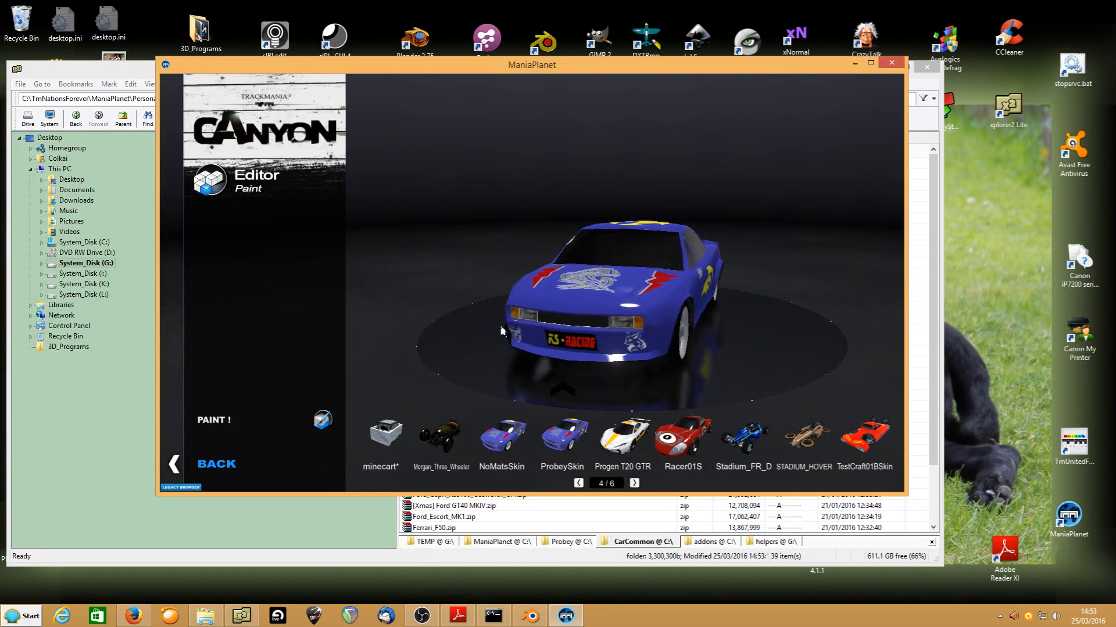
# - Check the ProbeySkin car among the profile's models and return to the Canyon activity menu
pyautogui.click(216, 464)
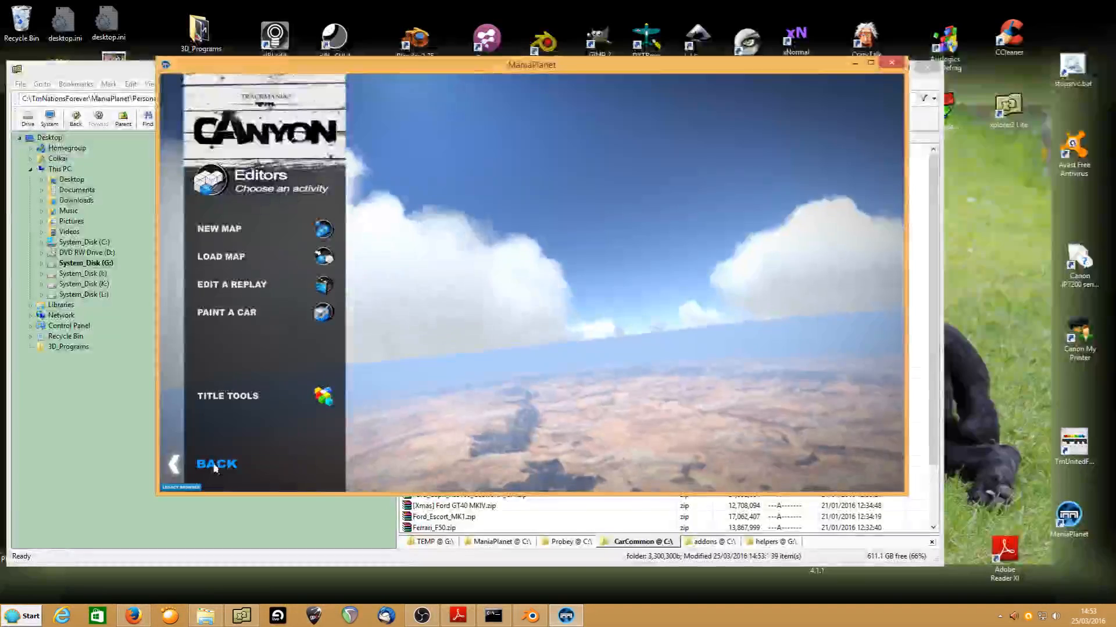
pyautogui.click(215, 464)
pyautogui.click(212, 429)
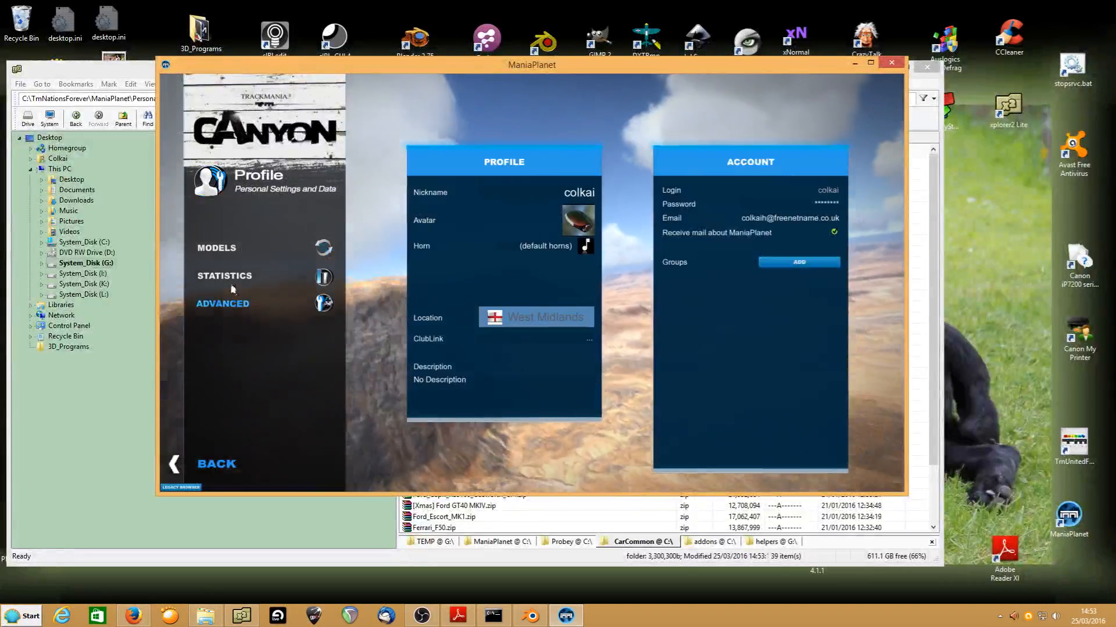
pyautogui.click(215, 248)
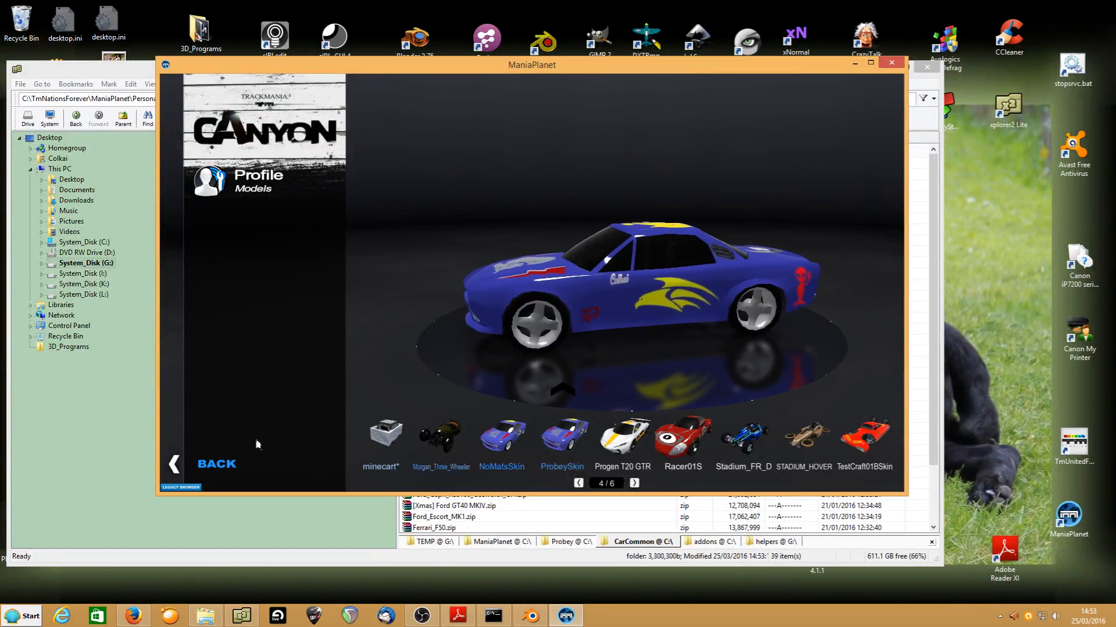
pyautogui.click(216, 467)
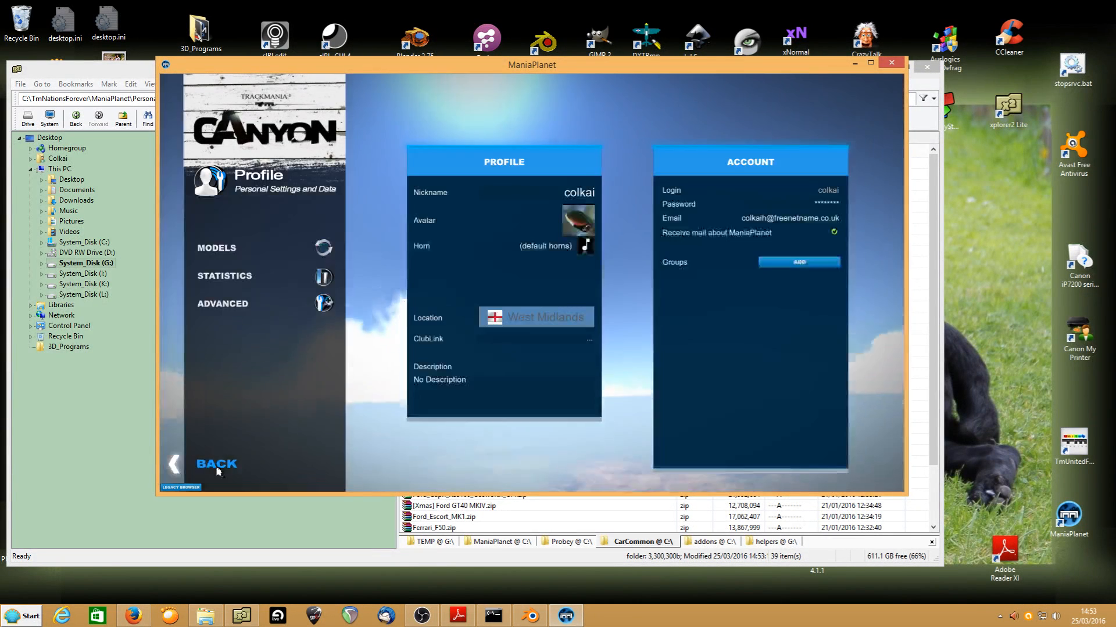
pyautogui.click(215, 465)
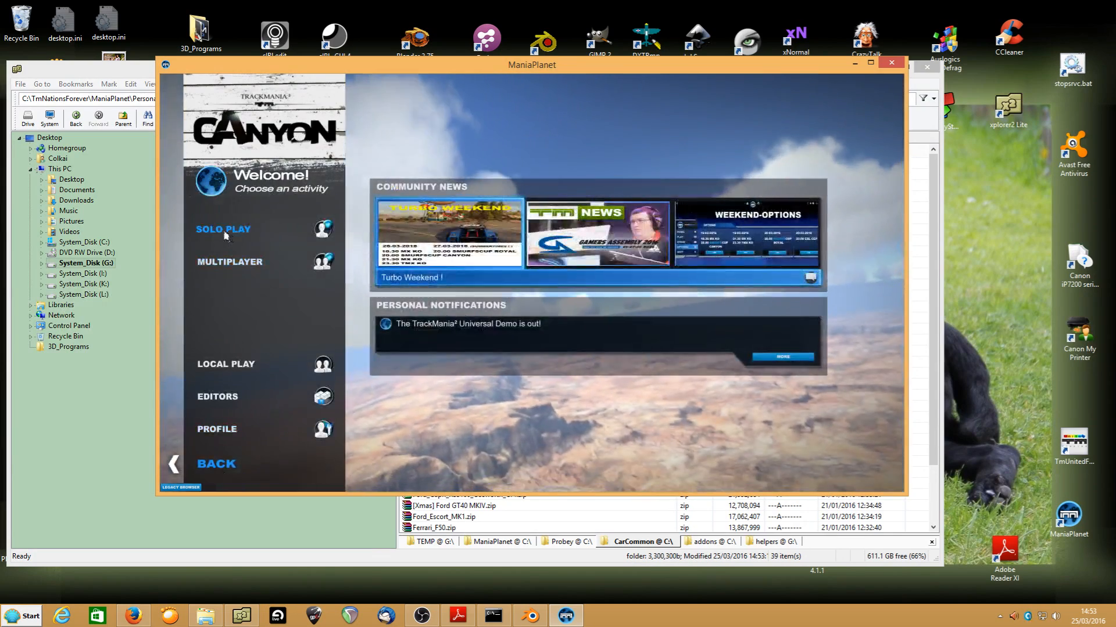
# - Start a solo race on White track A01 with the opponents taken from the Medals list
pyautogui.click(224, 230)
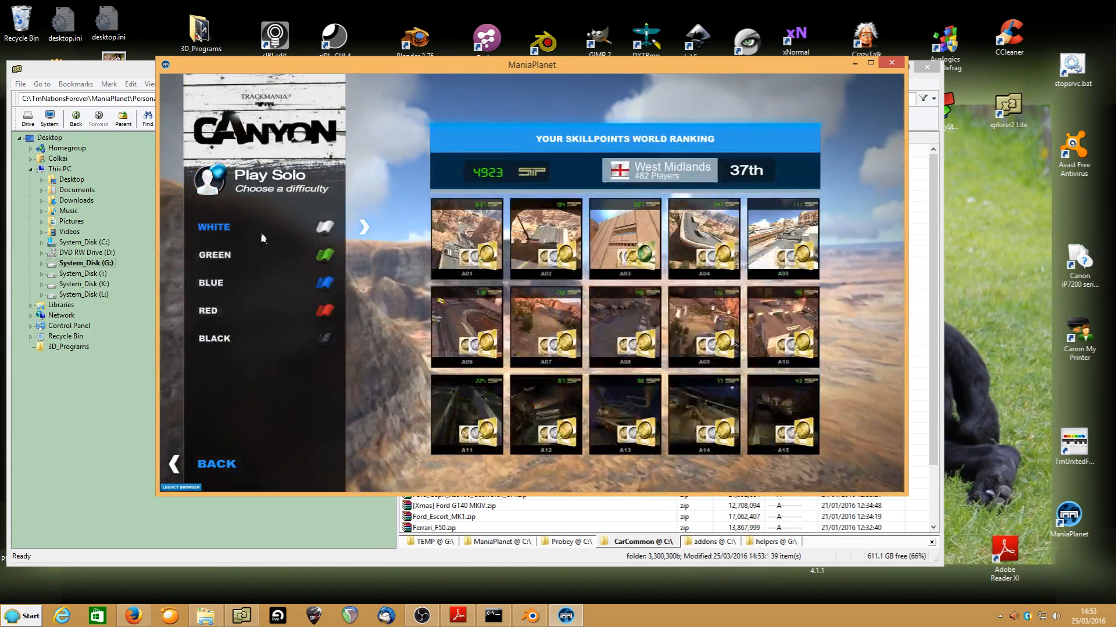
pyautogui.click(452, 247)
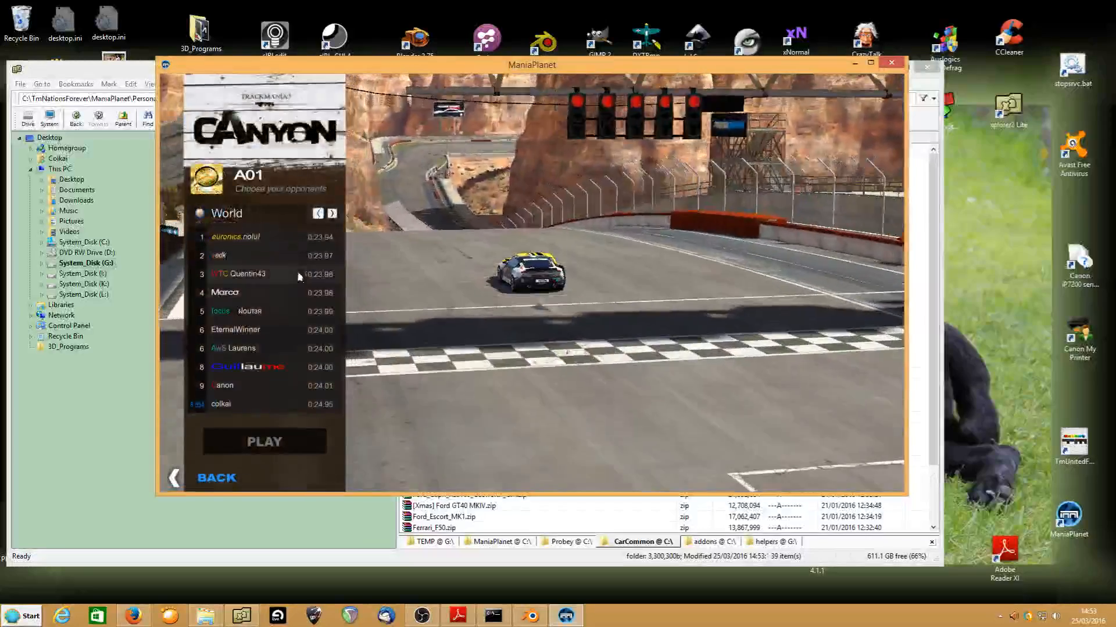
pyautogui.click(332, 213)
pyautogui.click(331, 213)
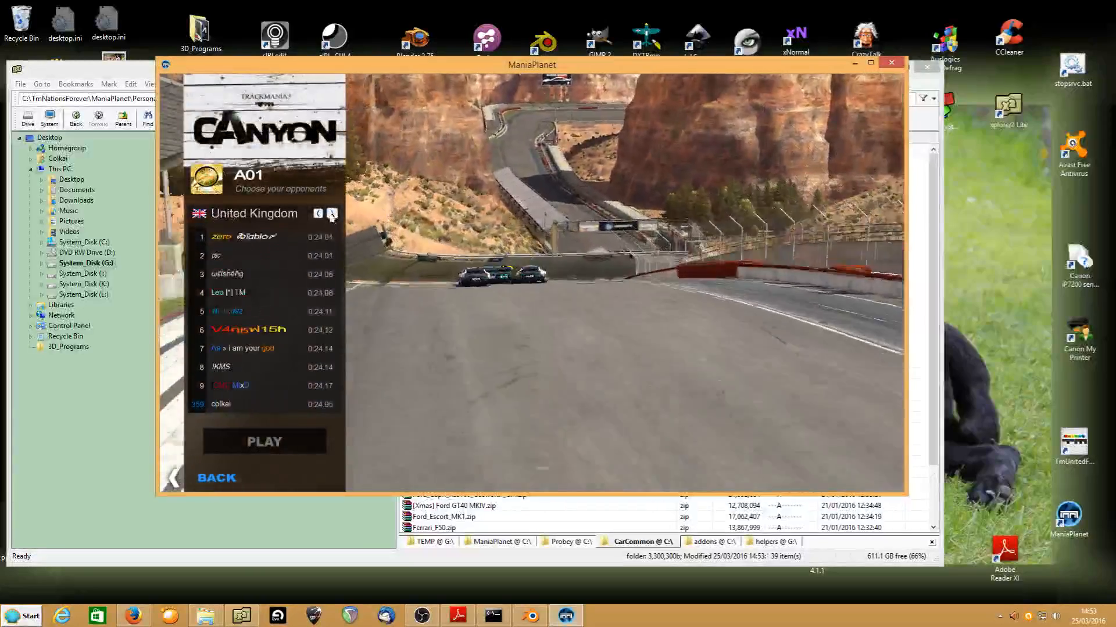
pyautogui.click(332, 213)
pyautogui.click(332, 214)
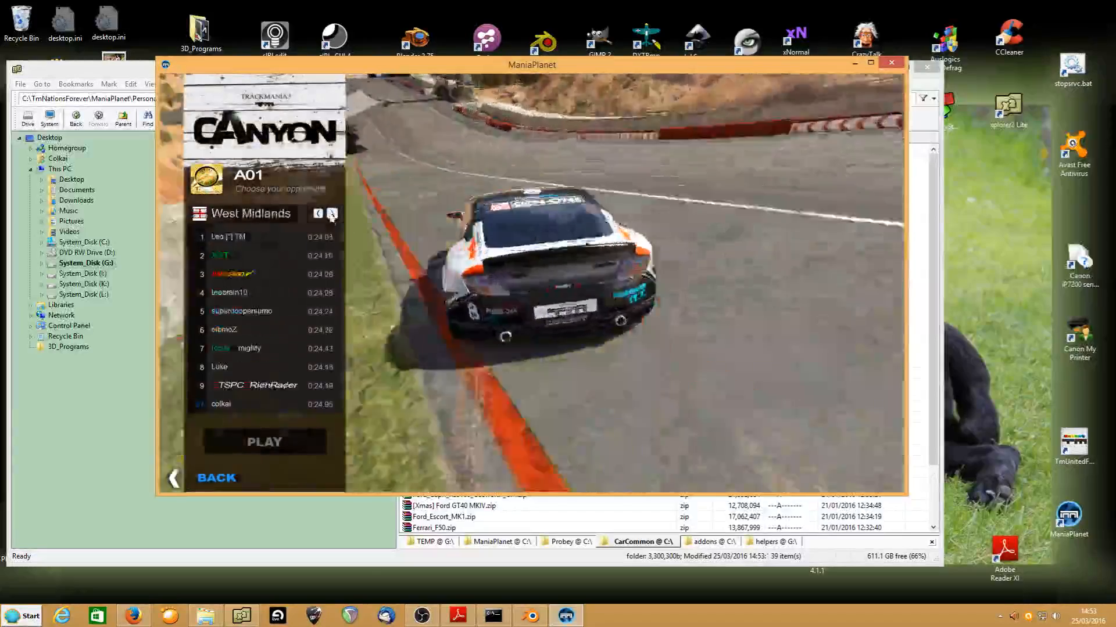
pyautogui.click(332, 213)
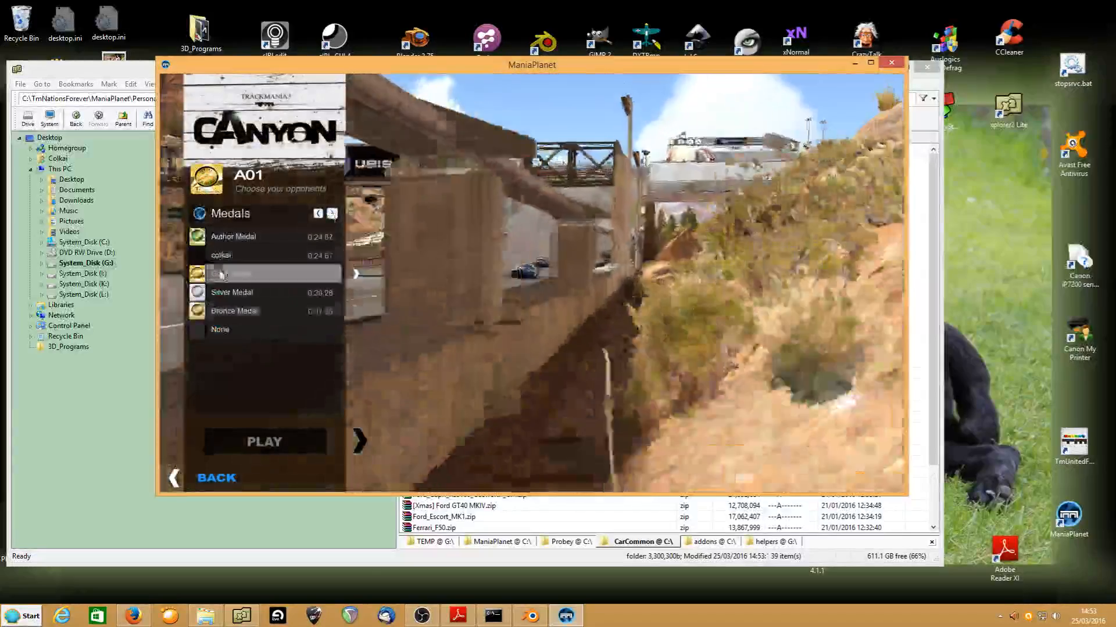
pyautogui.click(231, 434)
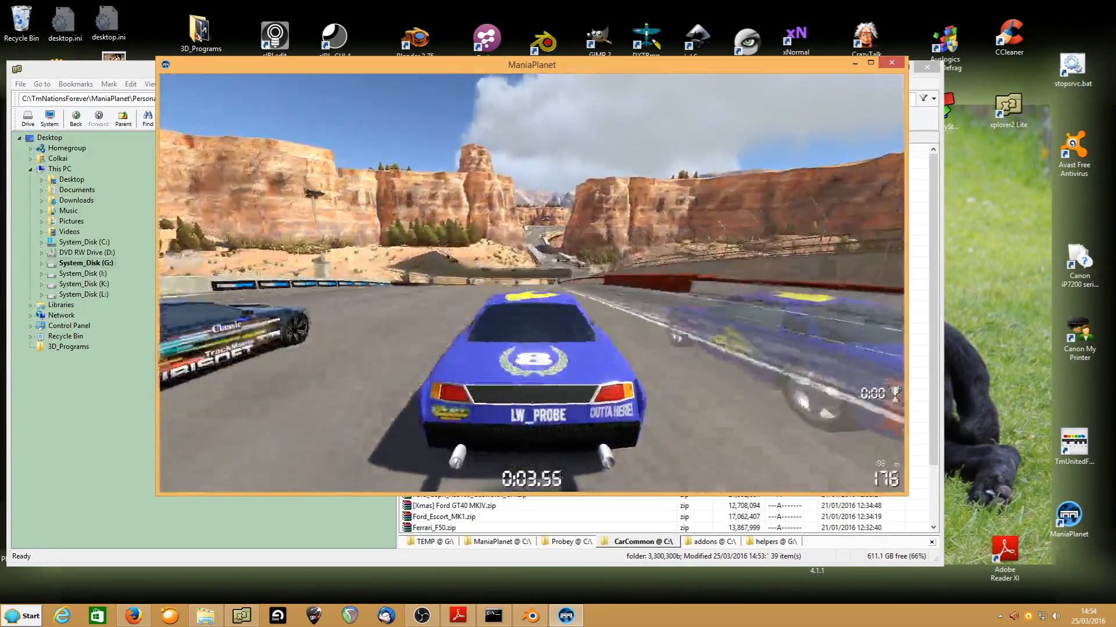
# - Test-drive the skinned car around track A01, and quit both the race and ManiaPlanet
pyautogui.press('Left')
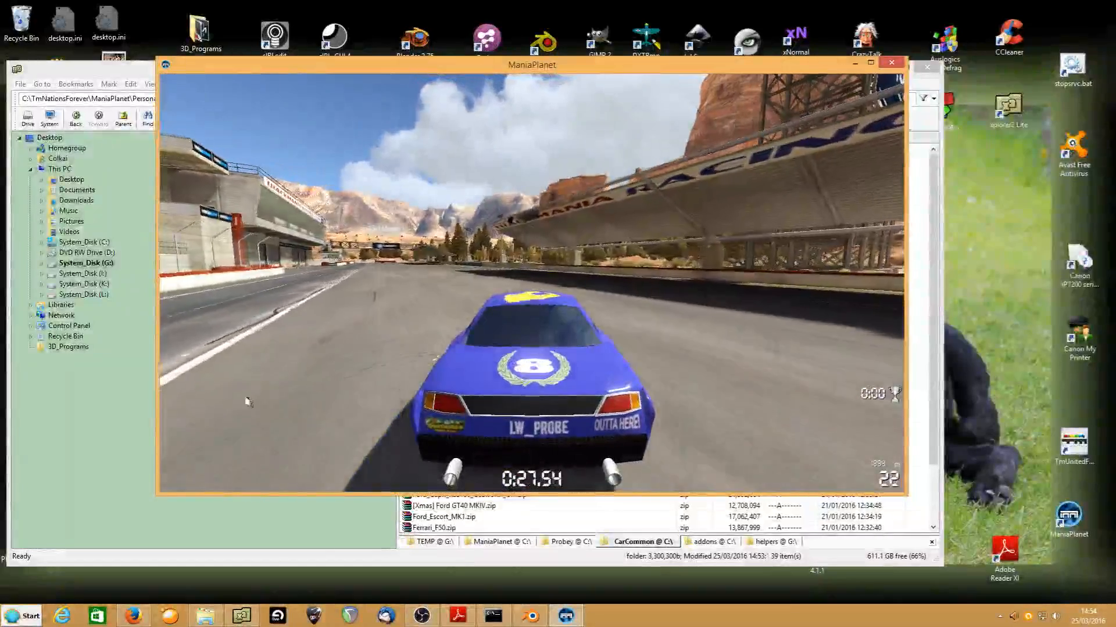
pyautogui.press('Escape')
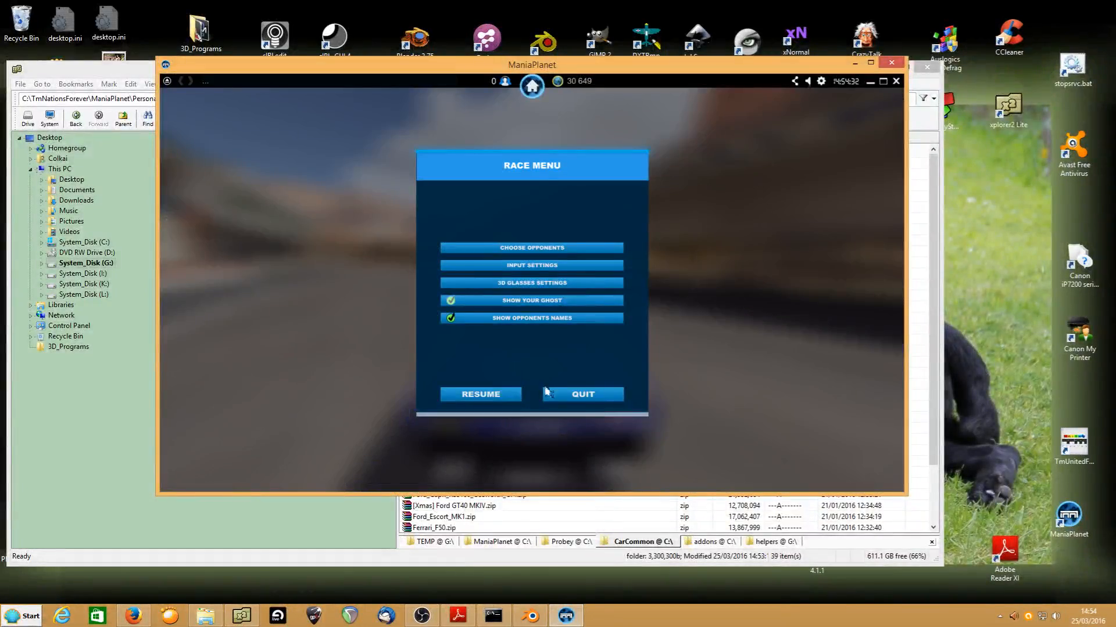
pyautogui.click(547, 393)
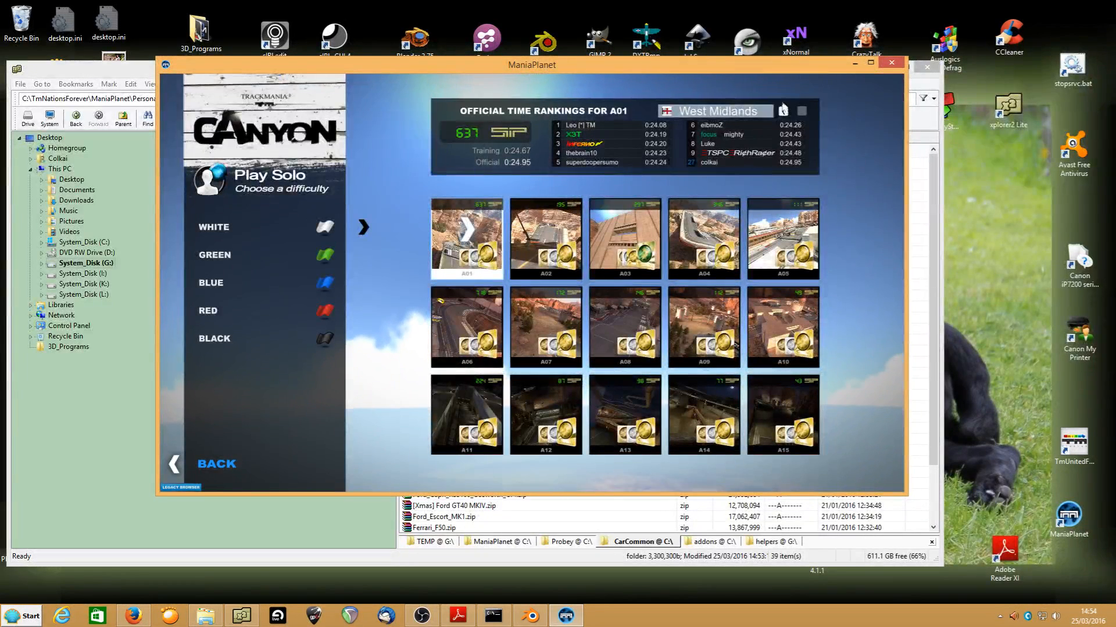
pyautogui.click(892, 62)
pyautogui.click(573, 345)
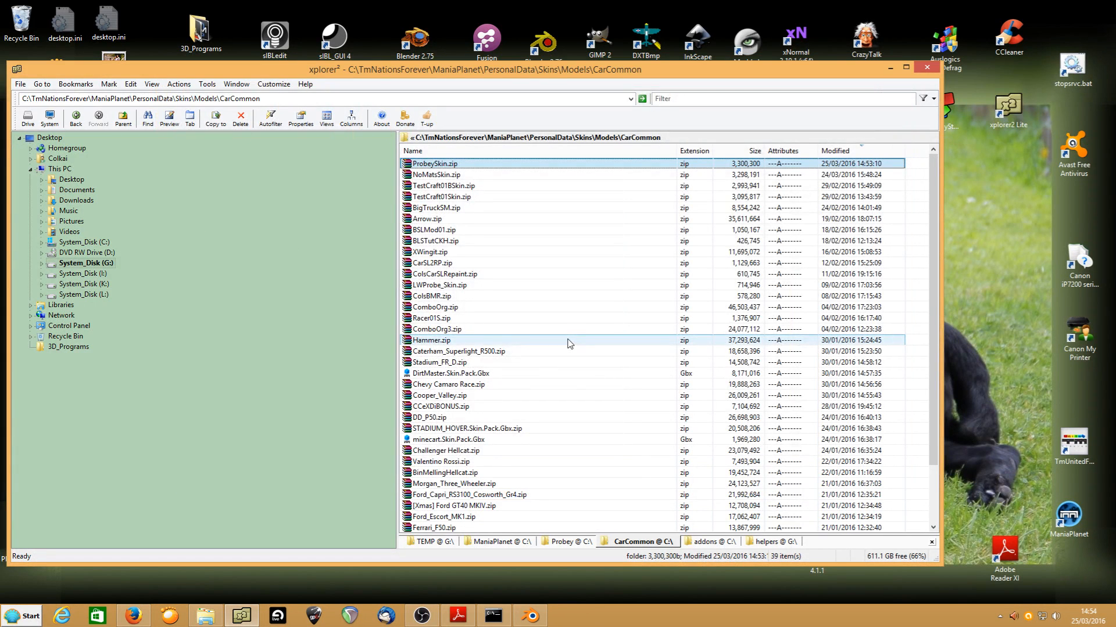
pyautogui.moveTo(458, 621)
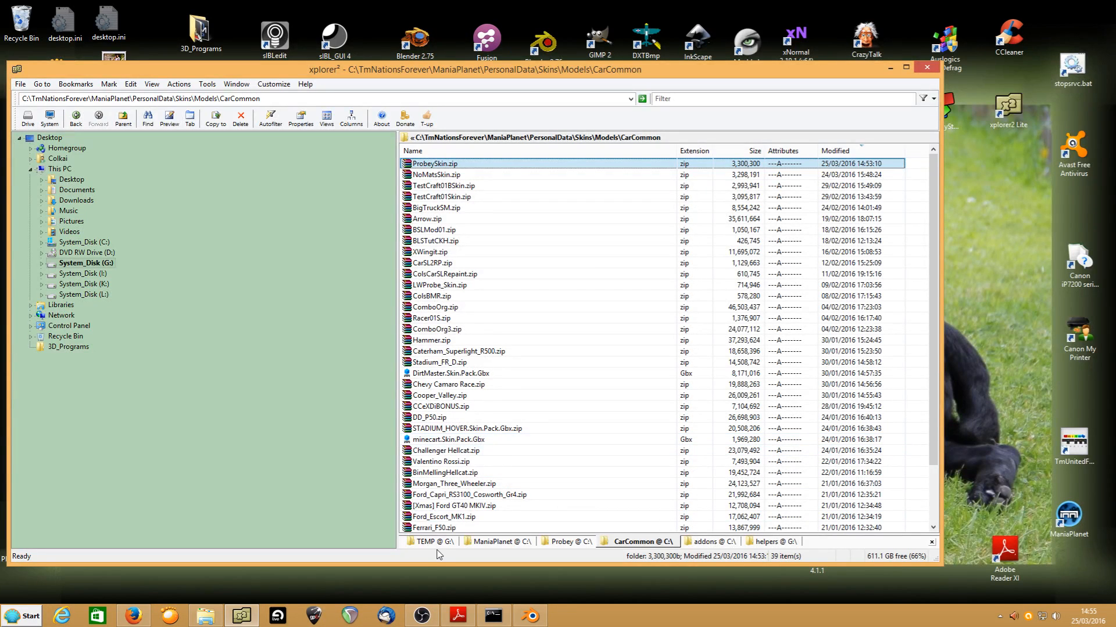
pyautogui.click(422, 616)
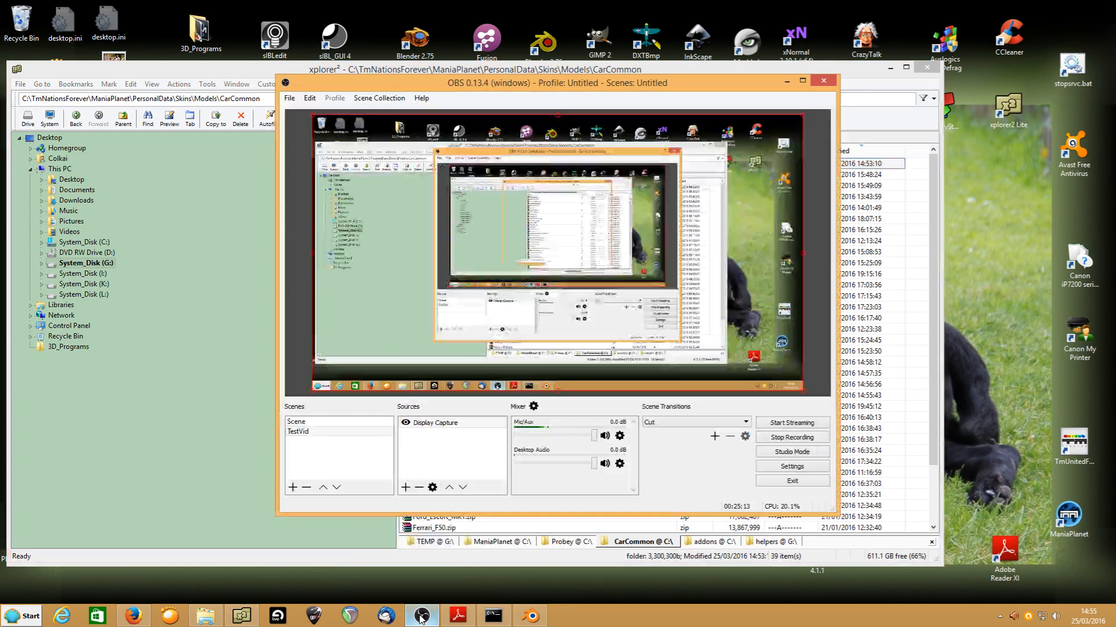